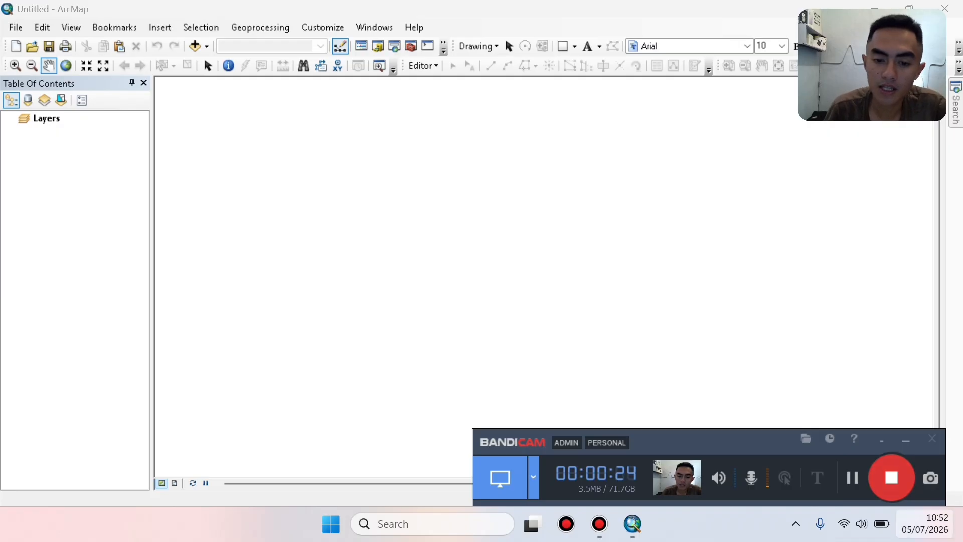
Check which extensions are enabled, including 3D Analyst and Spatial Analyst.
{"action": "left_click", "coordinate": [906, 440]}
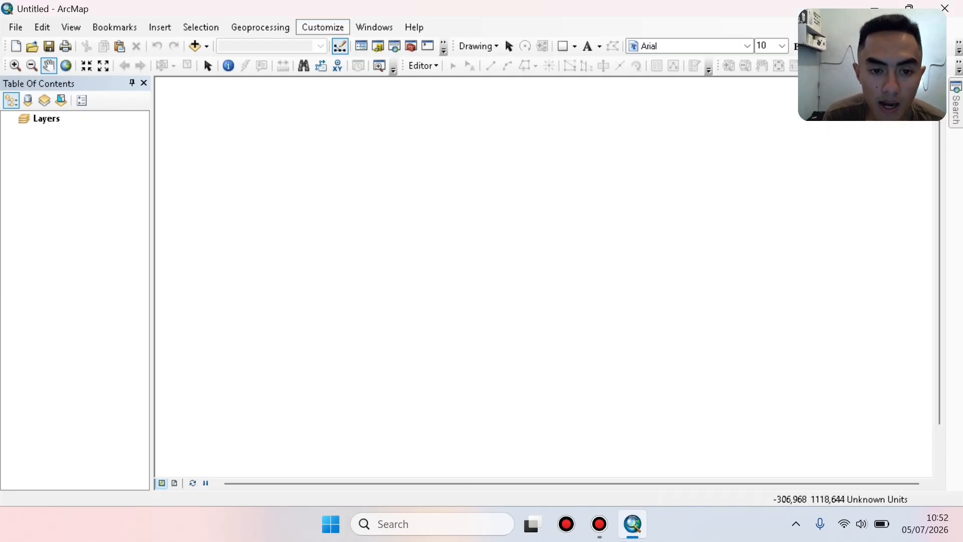
{"action": "left_click", "coordinate": [323, 27]}
{"action": "left_click", "coordinate": [351, 60]}
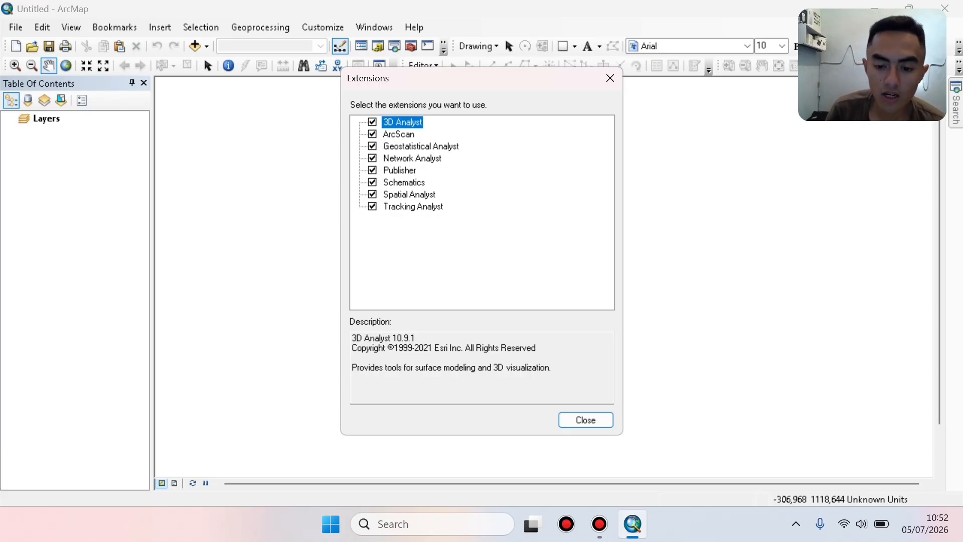
{"action": "left_click", "coordinate": [586, 419]}
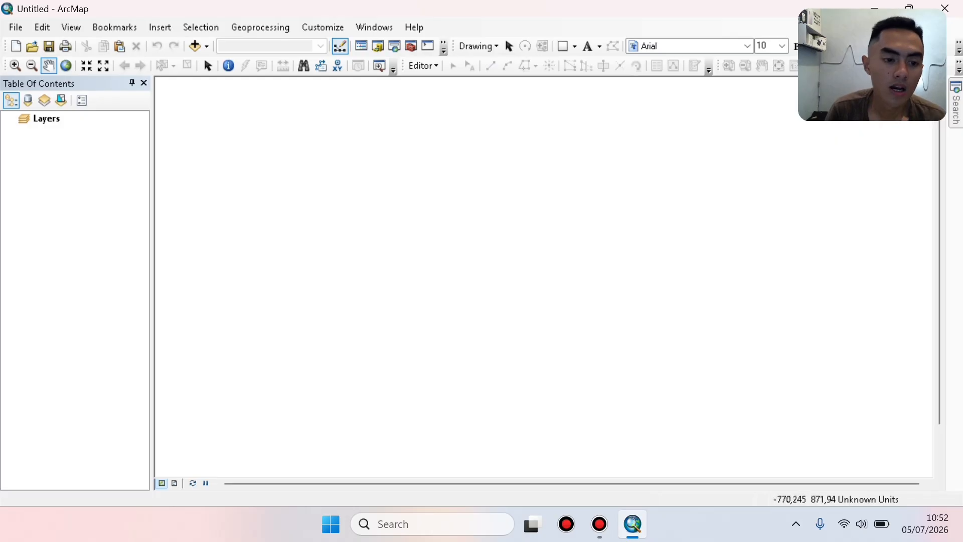
Set the coordinate system of the Layers data frame to WGS 1984 UTM Zone 47N.
{"action": "left_click", "coordinate": [46, 119]}
{"action": "right_click", "coordinate": [41, 119]}
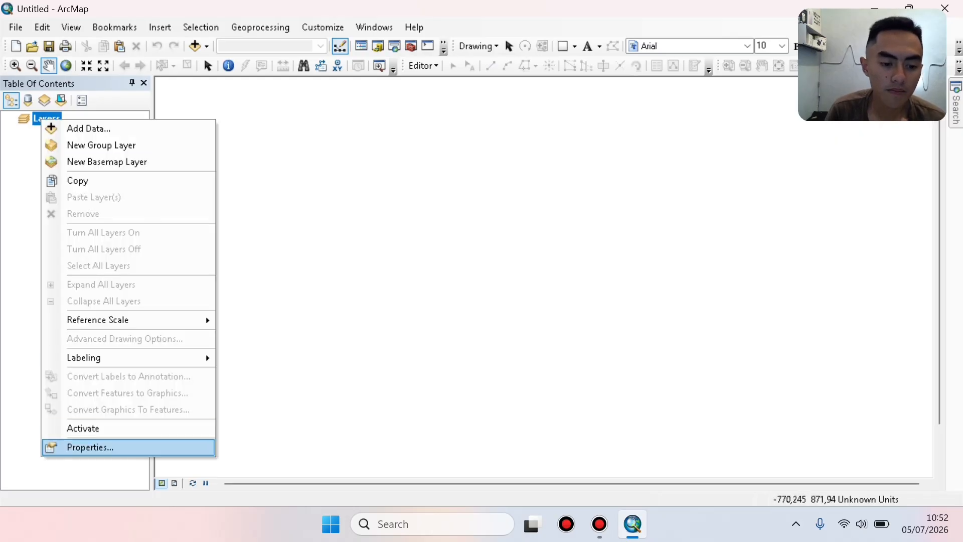
{"action": "left_click", "coordinate": [86, 448]}
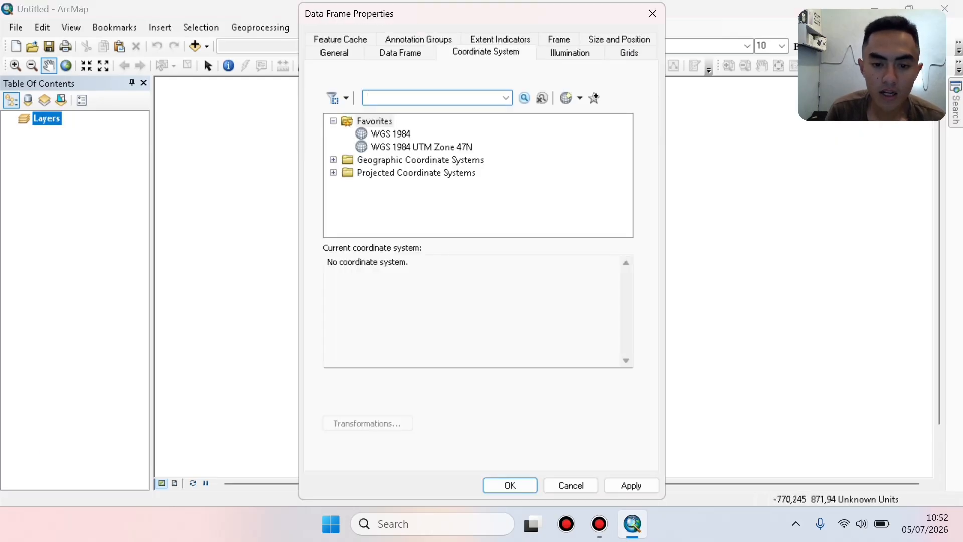
{"action": "left_click", "coordinate": [422, 146]}
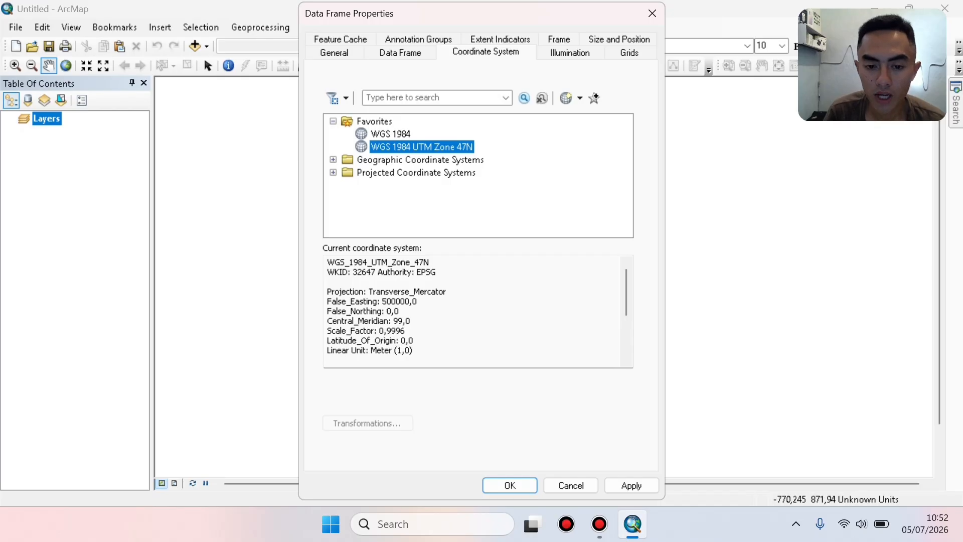
{"action": "left_click", "coordinate": [632, 485]}
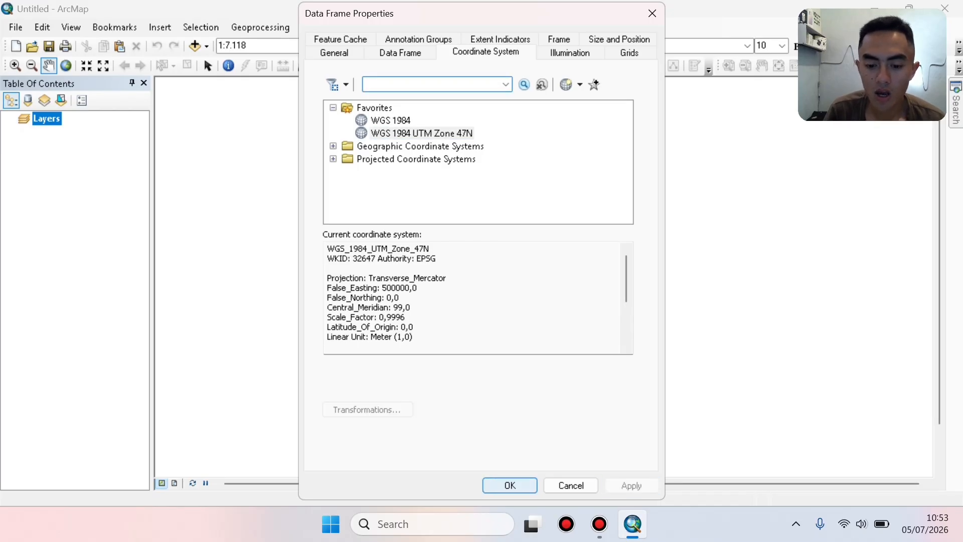
{"action": "left_click", "coordinate": [510, 485]}
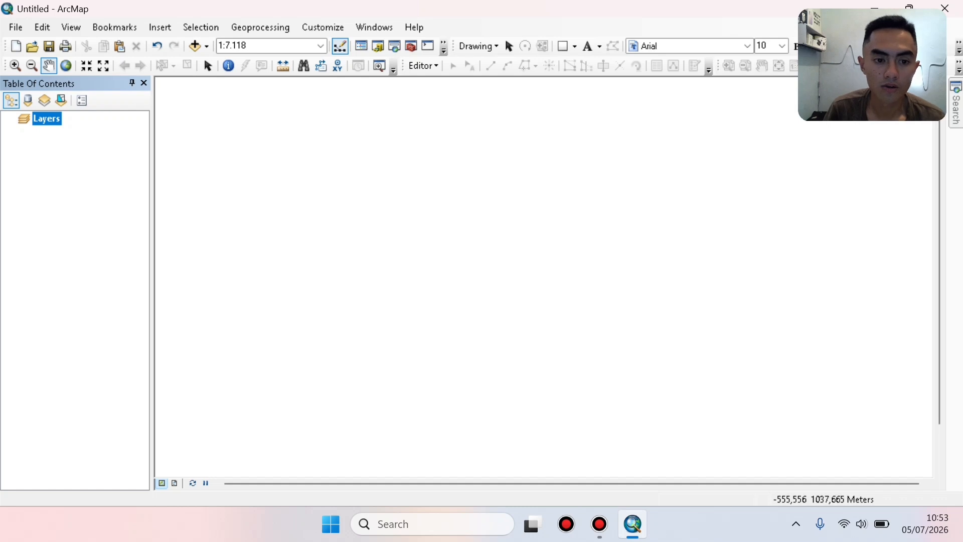
Add all DEMNAS rasters from DEMNAS_0618-22_v1.0.tif to DEMNAS_0618-61_v1.0.tif in the GIS kelas b folder to the map.
{"action": "left_click", "coordinate": [207, 46]}
{"action": "left_click", "coordinate": [233, 63]}
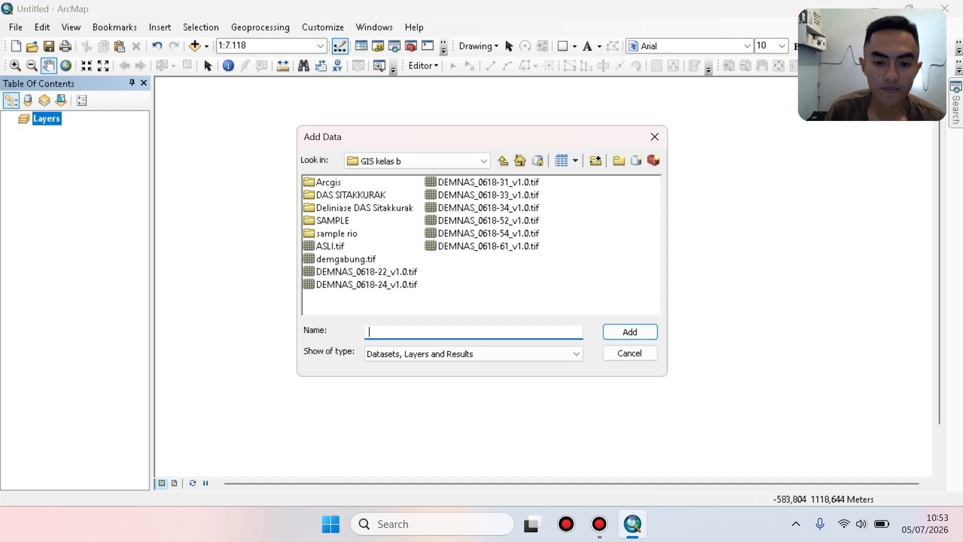
{"action": "left_click", "coordinate": [366, 271]}
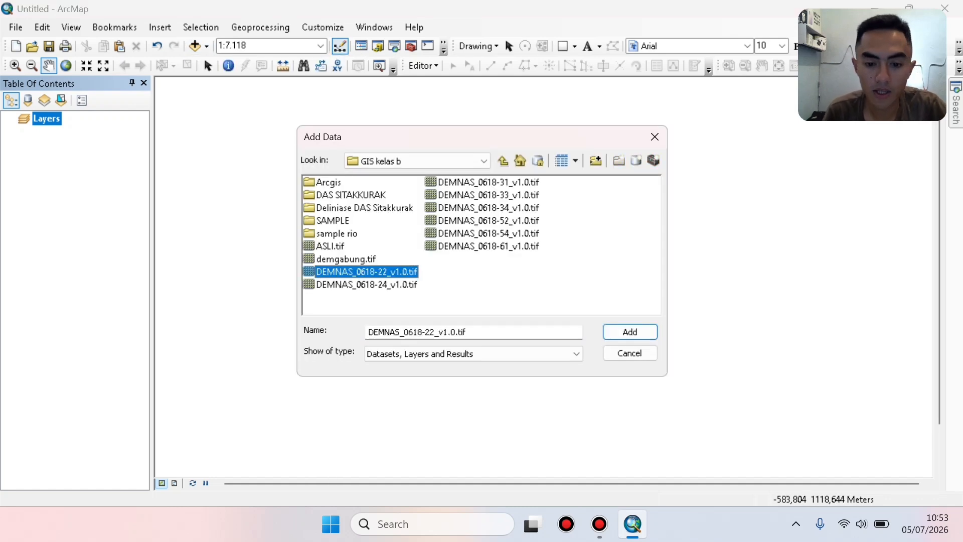
{"action": "left_click", "coordinate": [489, 246], "text": "shift"}
{"action": "key", "text": "Return"}
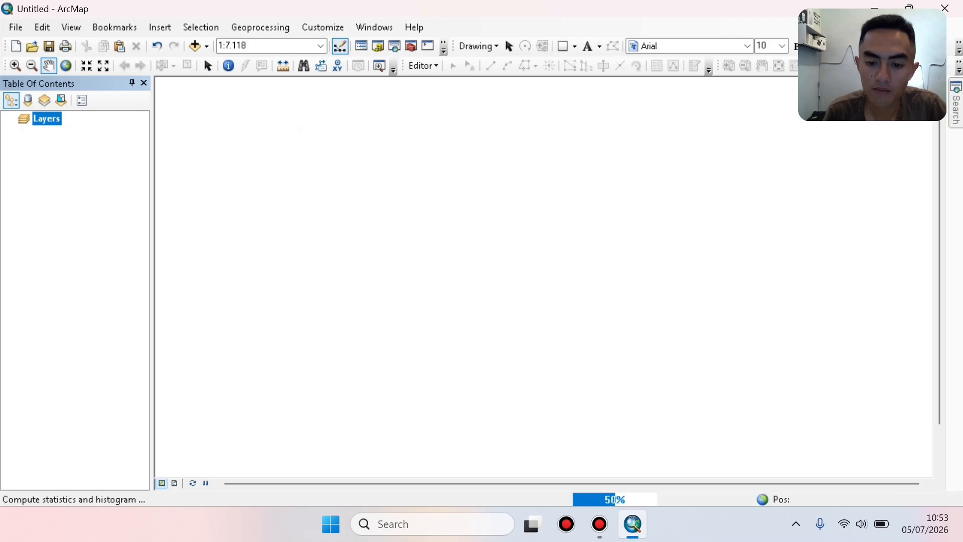
{"action": "key", "text": "Return"}
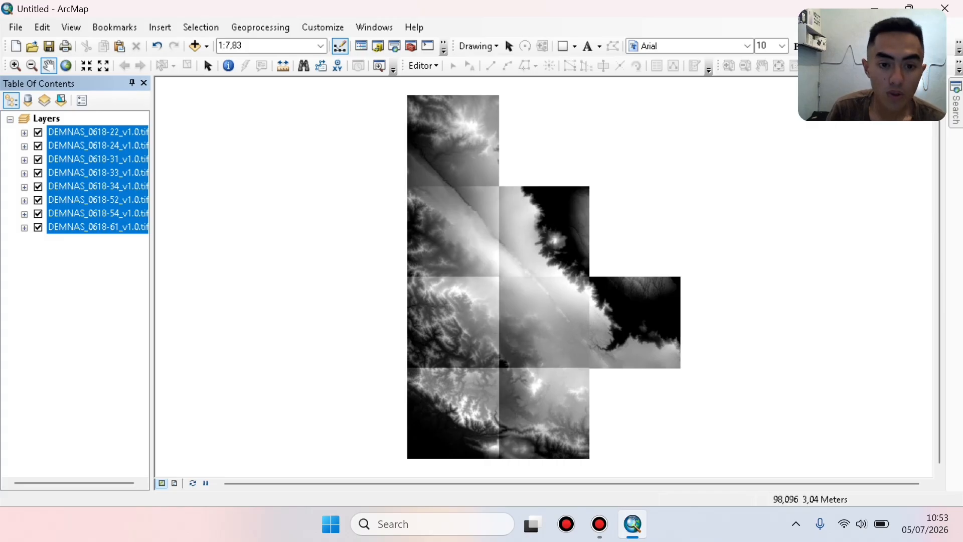
Set up Mosaic To New Raster with all eight DEMNAS layers as input and the Arcgis folder as output location.
{"action": "left_click", "coordinate": [394, 46]}
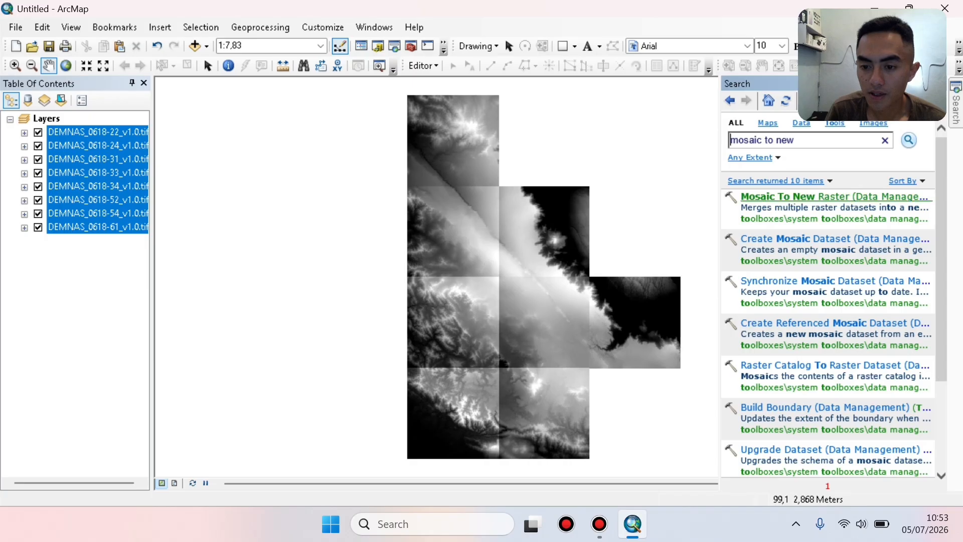
{"action": "left_click", "coordinate": [783, 196]}
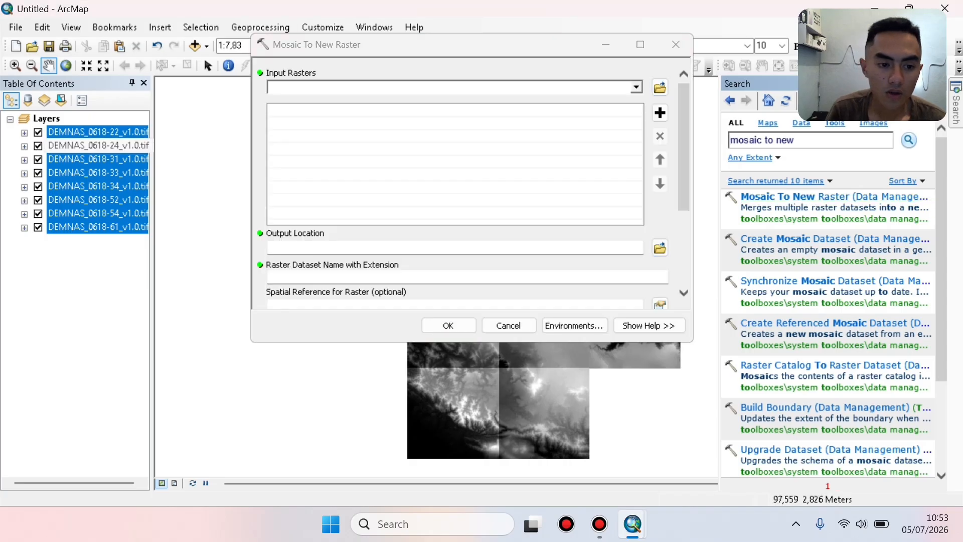
{"action": "left_click_drag", "start_coordinate": [97, 172], "coordinate": [376, 155]}
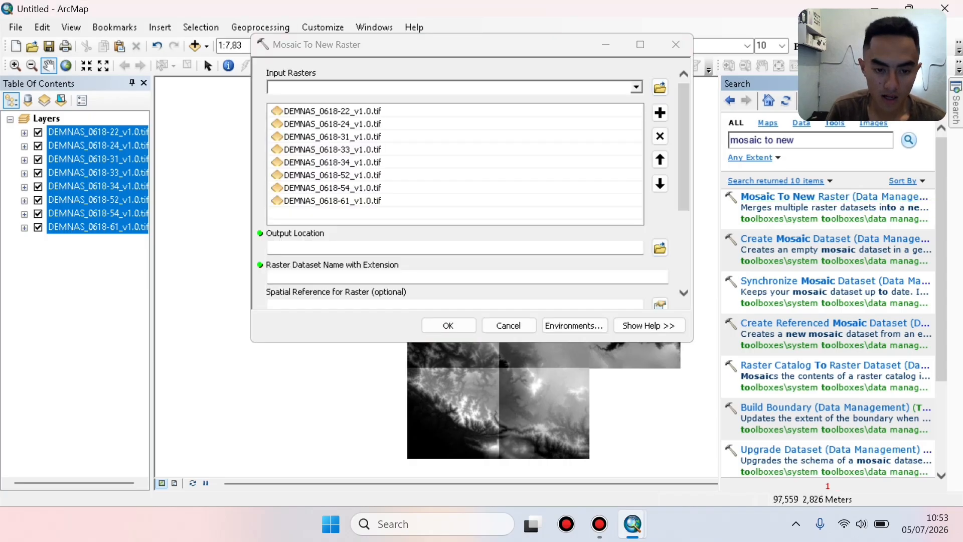
{"action": "left_click", "coordinate": [660, 248]}
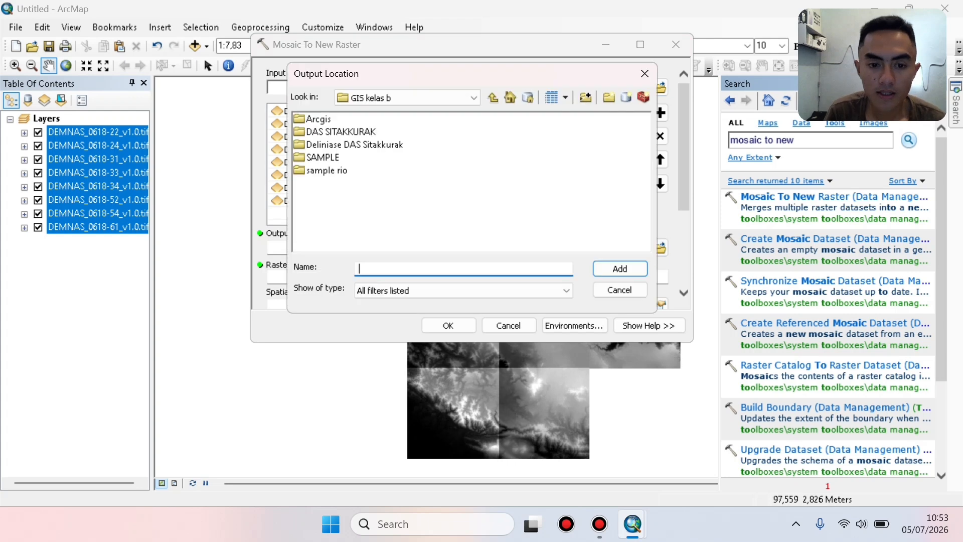
{"action": "left_click", "coordinate": [318, 120]}
{"action": "left_click", "coordinate": [620, 268]}
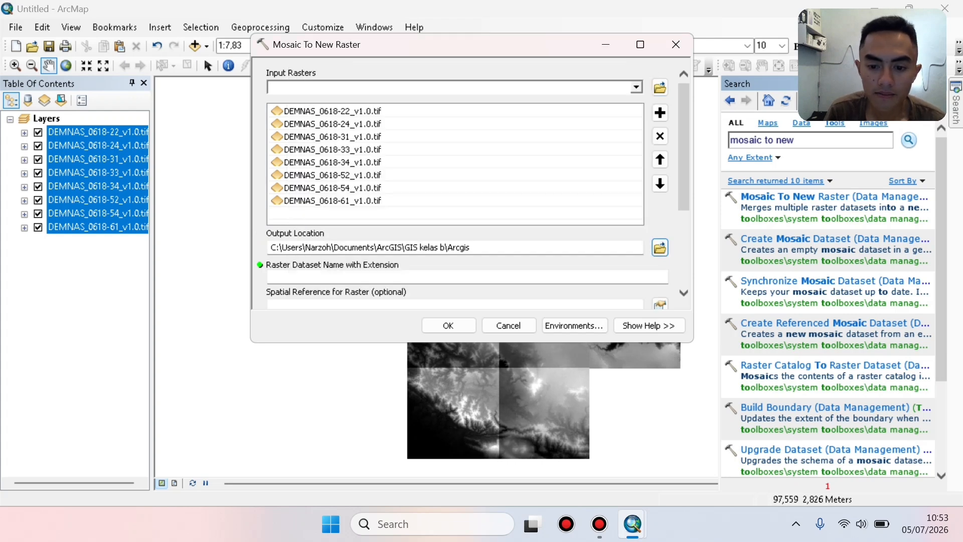
Name the mosaic's output raster dataset Margedem.tif.
{"action": "scroll", "coordinate": [472, 186], "scroll_direction": "down", "scroll_amount": 1}
{"action": "left_click", "coordinate": [271, 239]}
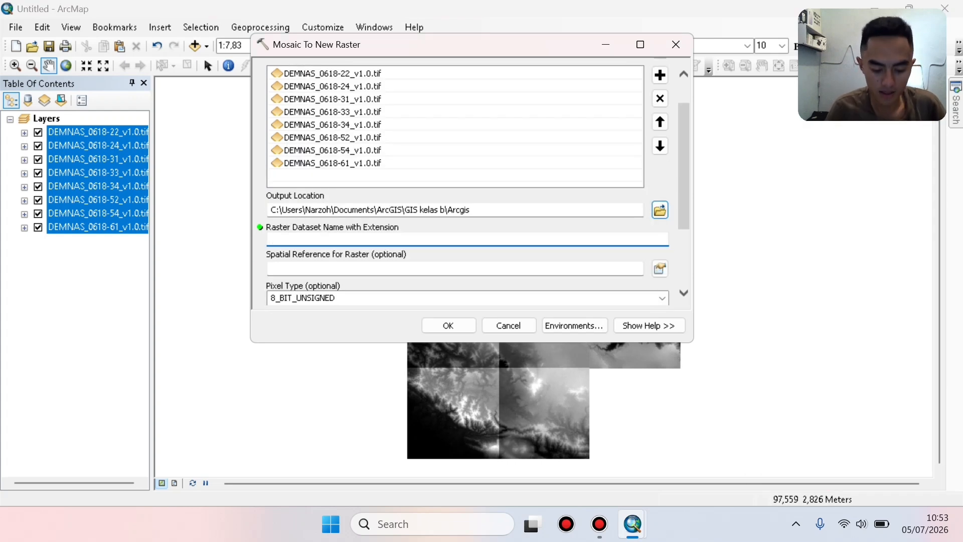
{"action": "type", "text": "Marge"}
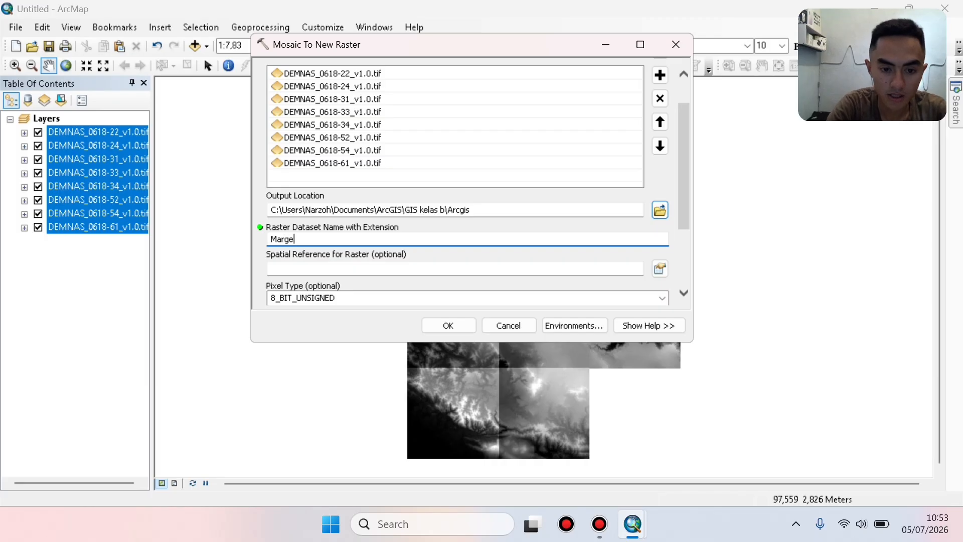
{"action": "type", "text": "dem"}
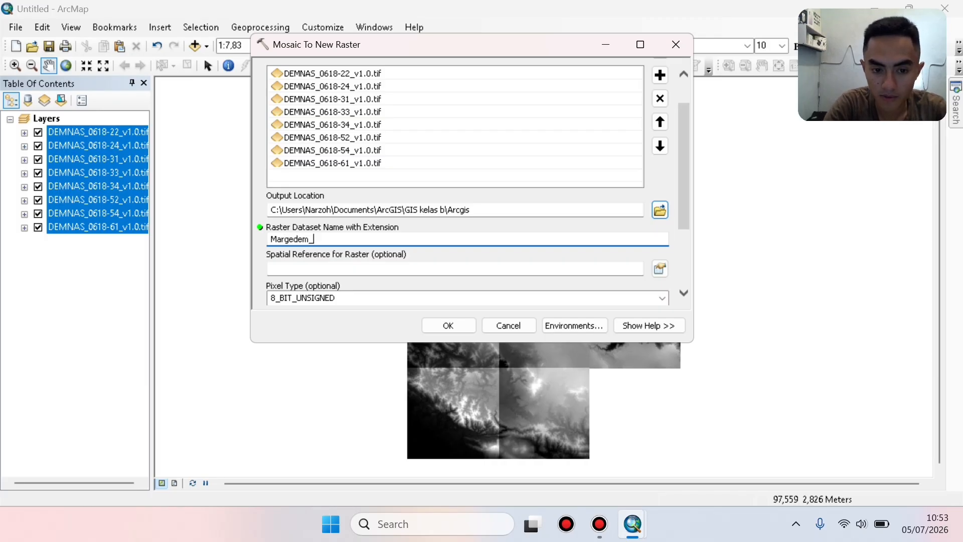
{"action": "type", "text": "_"}
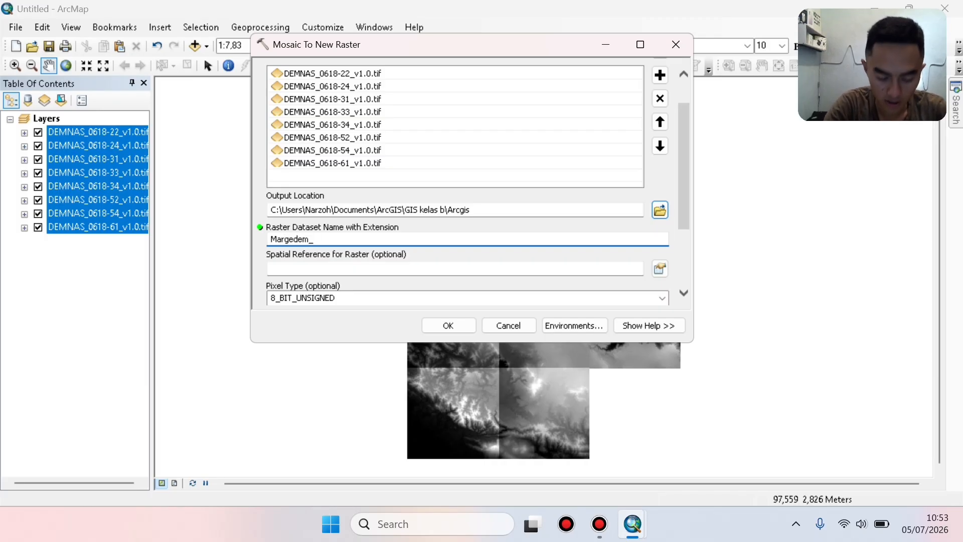
{"action": "type", "text": "t"}
{"action": "key", "text": "BackSpace"}
{"action": "key", "text": "BackSpace"}
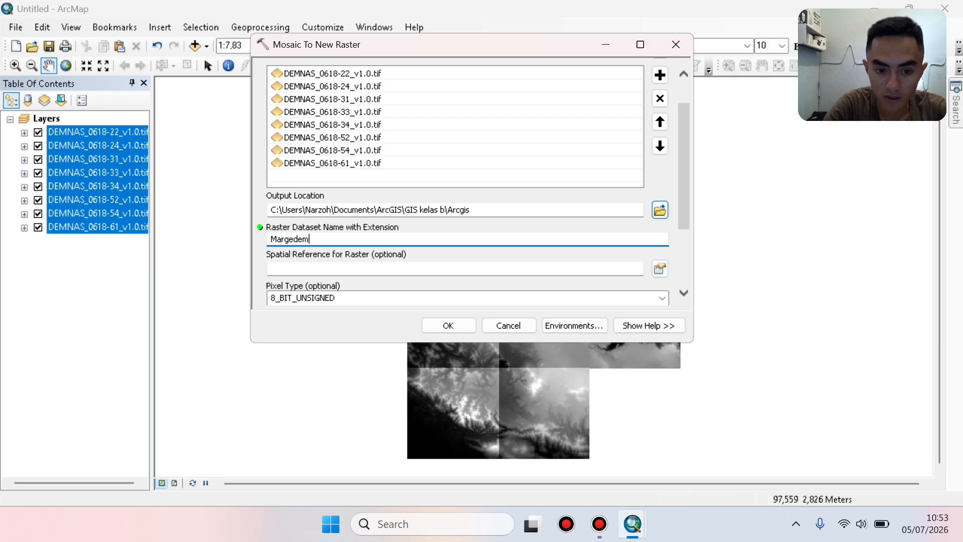
{"action": "type", "text": ".tif"}
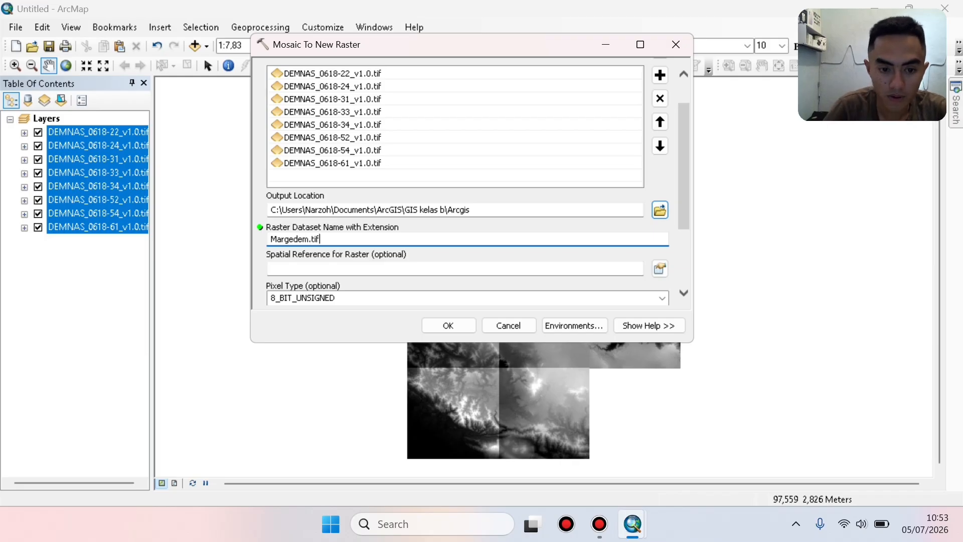
Set the mosaic's spatial reference to the geographic coordinate system WGS 1984.
{"action": "scroll", "coordinate": [467, 185], "scroll_direction": "down", "scroll_amount": 3}
{"action": "key", "text": "Tab"}
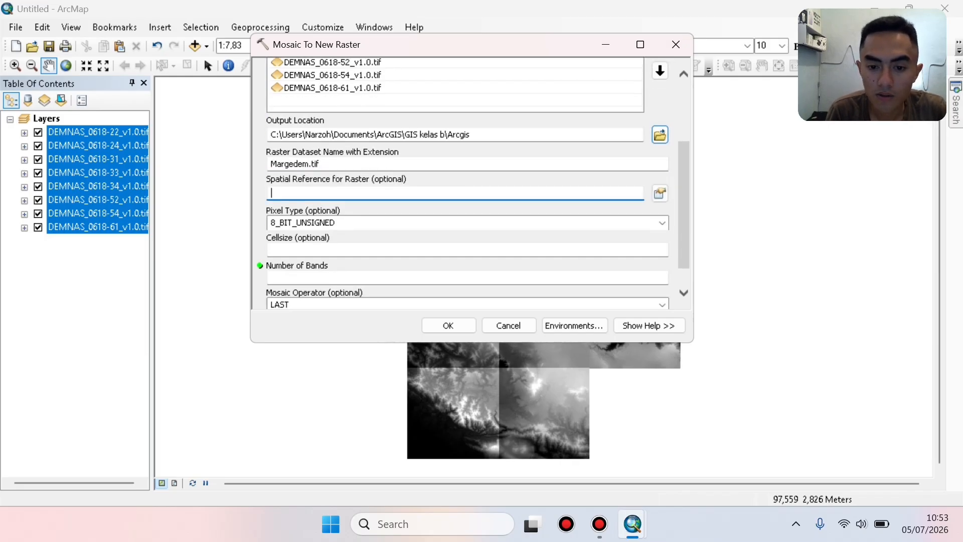
{"action": "key", "text": "Tab"}
{"action": "key", "text": "space"}
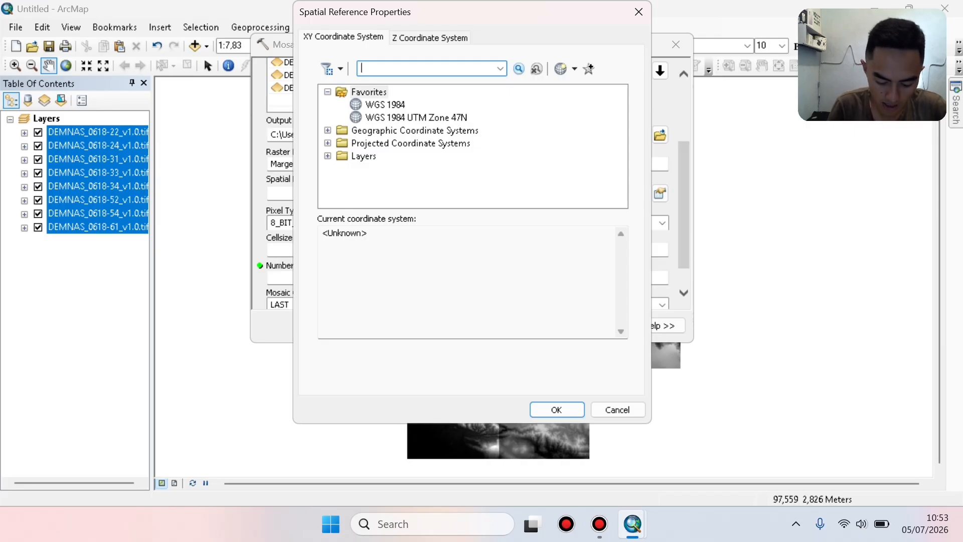
{"action": "left_click", "coordinate": [384, 104]}
{"action": "left_click", "coordinate": [557, 409]}
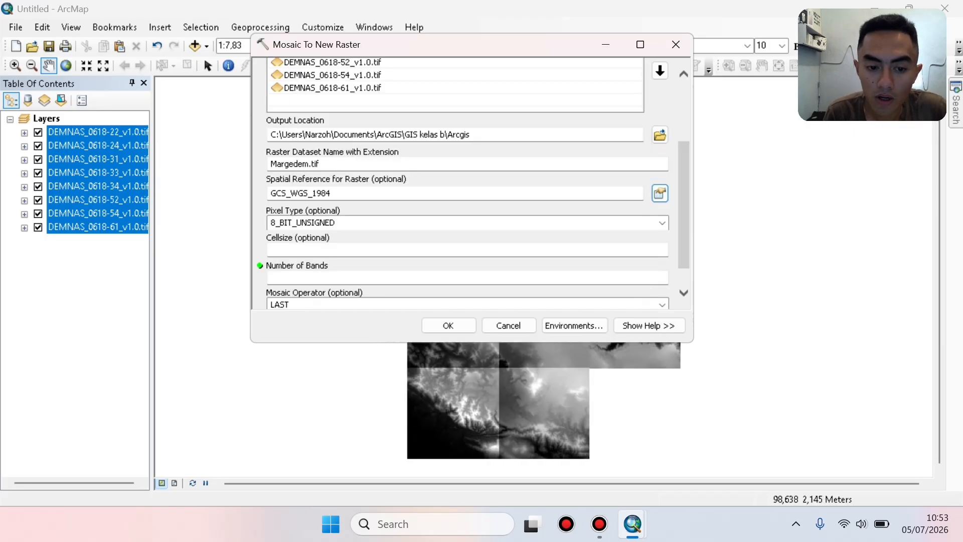
Set the mosaic's pixel type to 32_BIT_FLOAT and number of bands to 1, and run the tool.
{"action": "scroll", "coordinate": [471, 200], "scroll_direction": "down", "scroll_amount": 1}
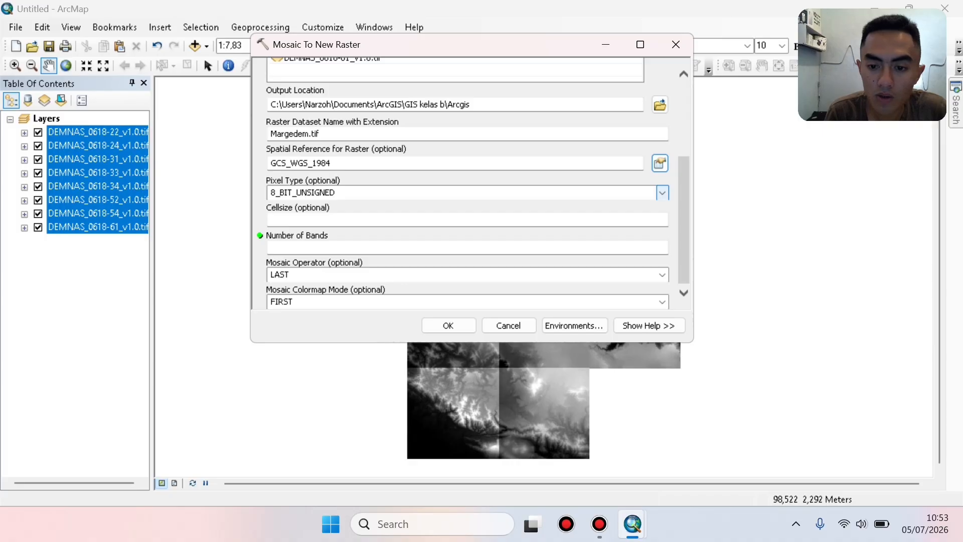
{"action": "left_click", "coordinate": [662, 192]}
{"action": "left_click", "coordinate": [301, 295]}
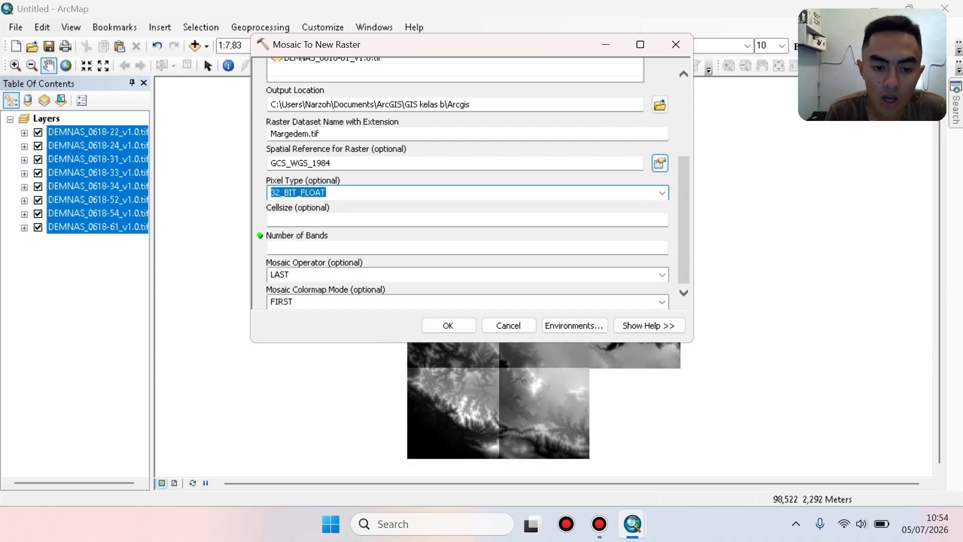
{"action": "left_click", "coordinate": [664, 247]}
{"action": "type", "text": "1"}
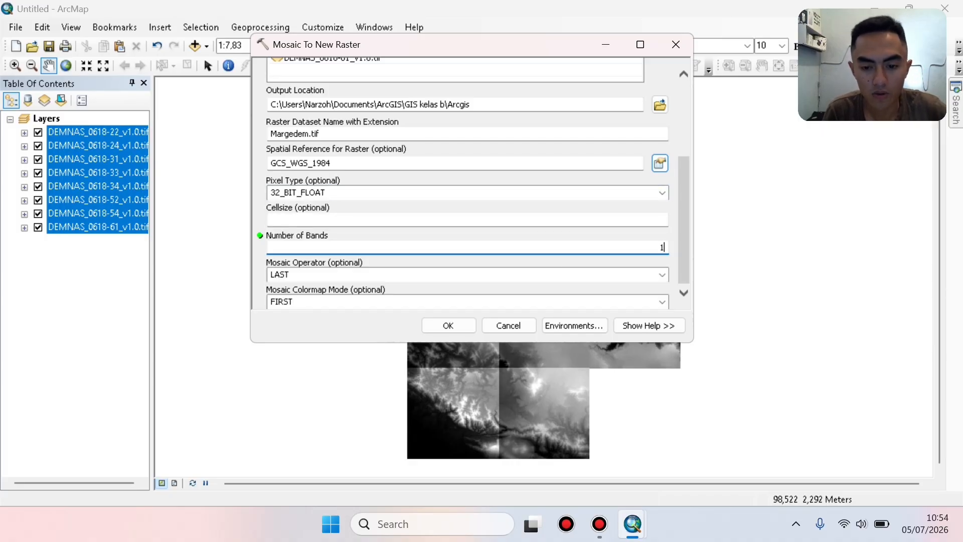
{"action": "scroll", "coordinate": [466, 191], "scroll_direction": "up", "scroll_amount": 3}
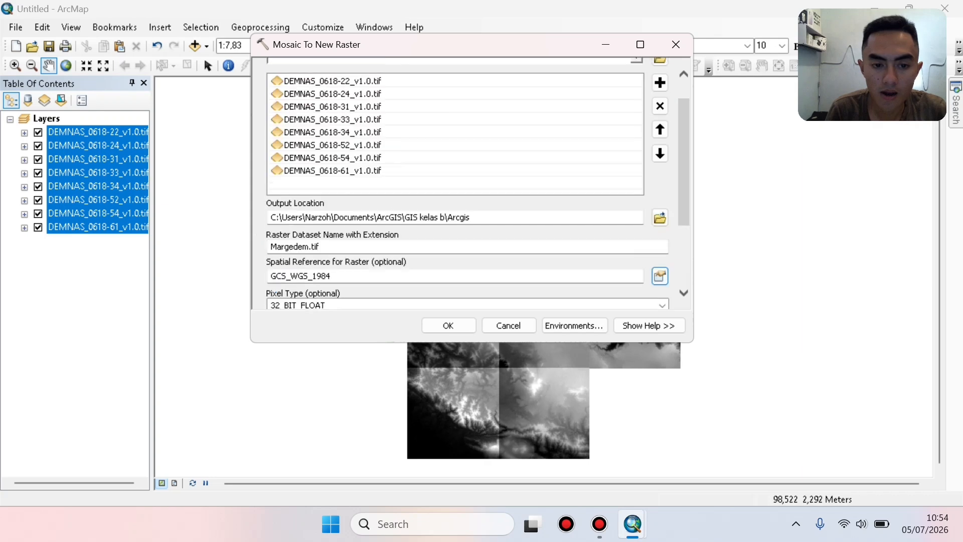
{"action": "scroll", "coordinate": [467, 190], "scroll_direction": "down", "scroll_amount": 3}
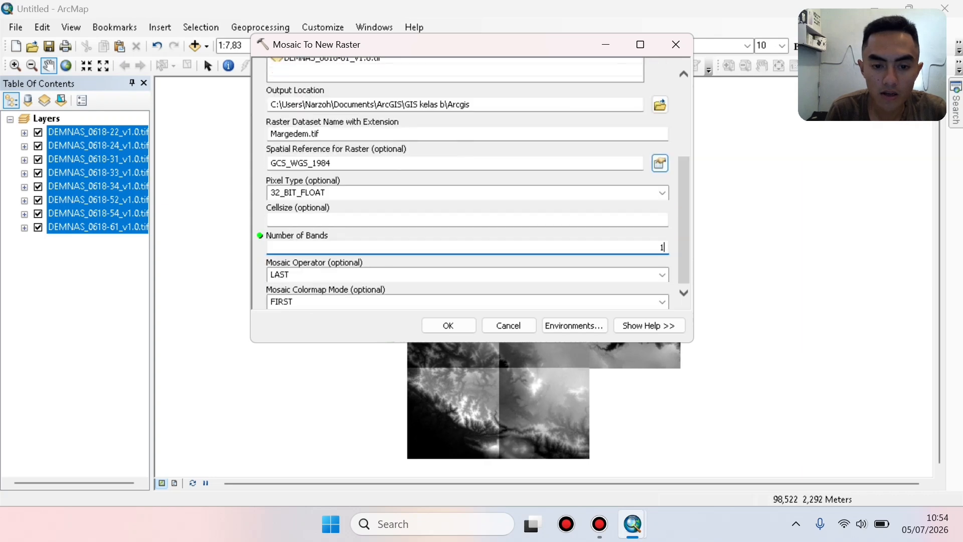
{"action": "key", "text": "Return"}
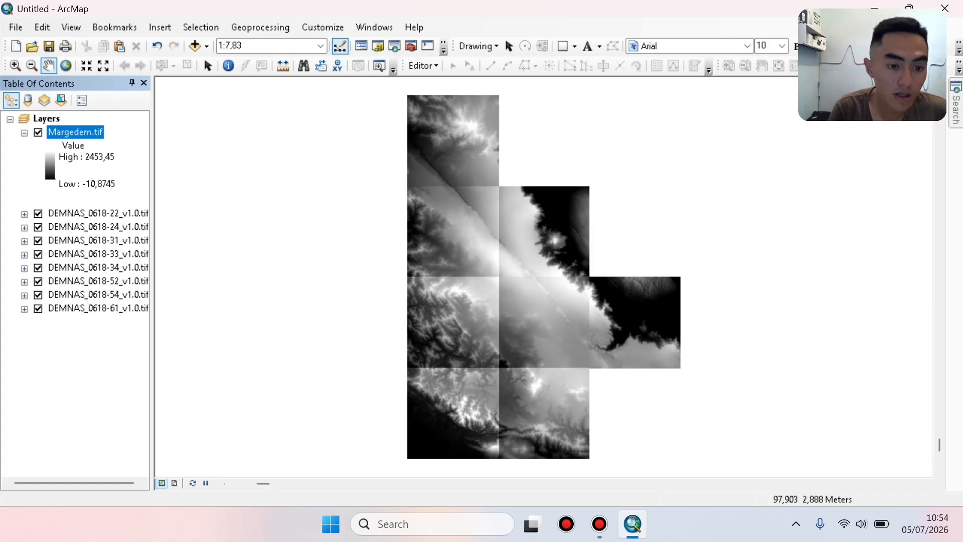
Turn off the visibility of all eight original DEMNAS layers, leaving only Margedem.tif switched on.
{"action": "left_click", "coordinate": [38, 308]}
{"action": "left_click", "coordinate": [38, 295]}
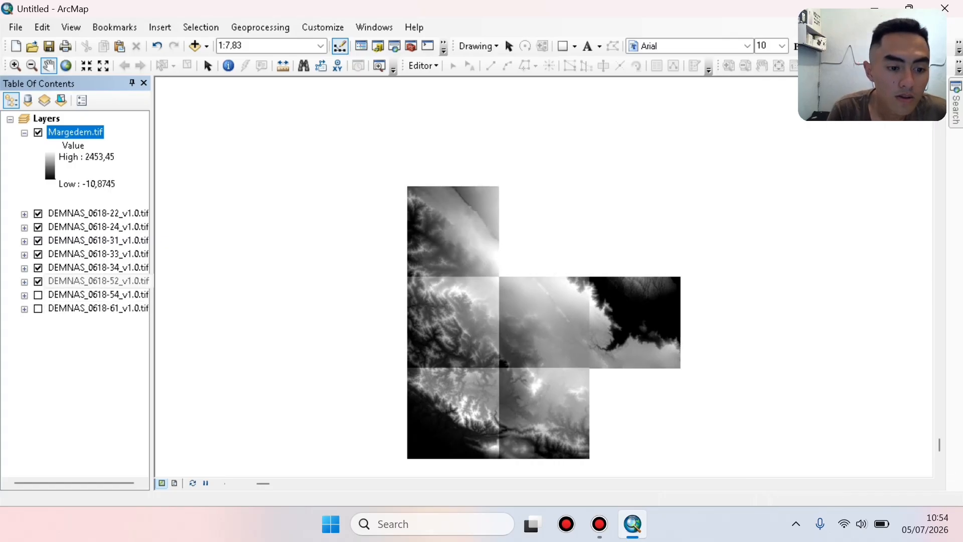
{"action": "left_click", "coordinate": [39, 281]}
{"action": "left_click", "coordinate": [38, 267]}
{"action": "left_click", "coordinate": [38, 254]}
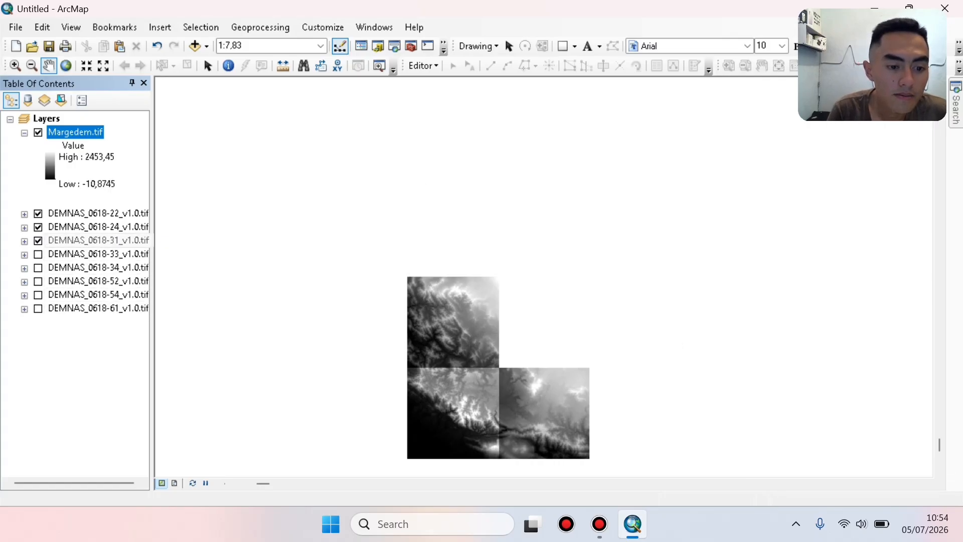
{"action": "left_click", "coordinate": [38, 241]}
{"action": "left_click", "coordinate": [38, 227]}
{"action": "left_click", "coordinate": [38, 214]}
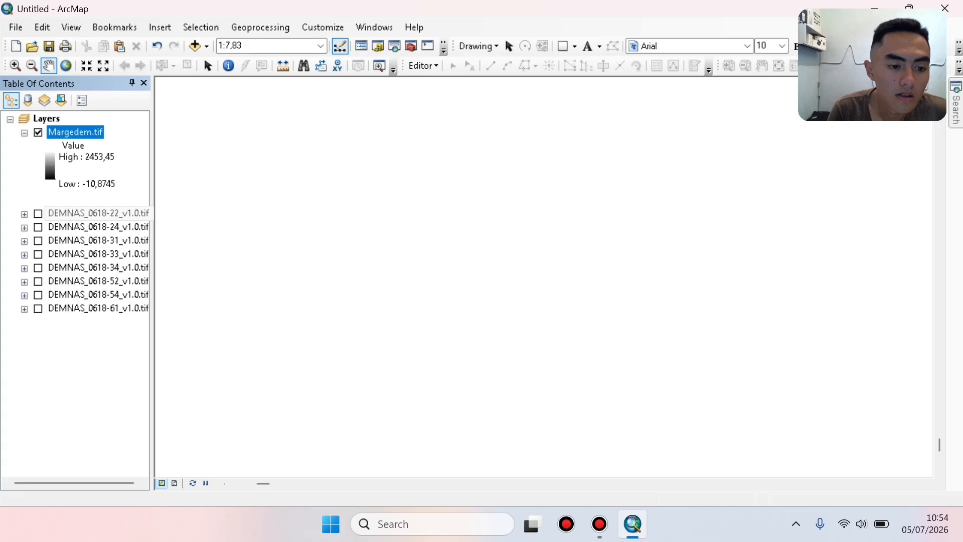
Remove all eight original DEMNAS layers from the map, leaving only Margedem.tif.
{"action": "left_click", "coordinate": [98, 308]}
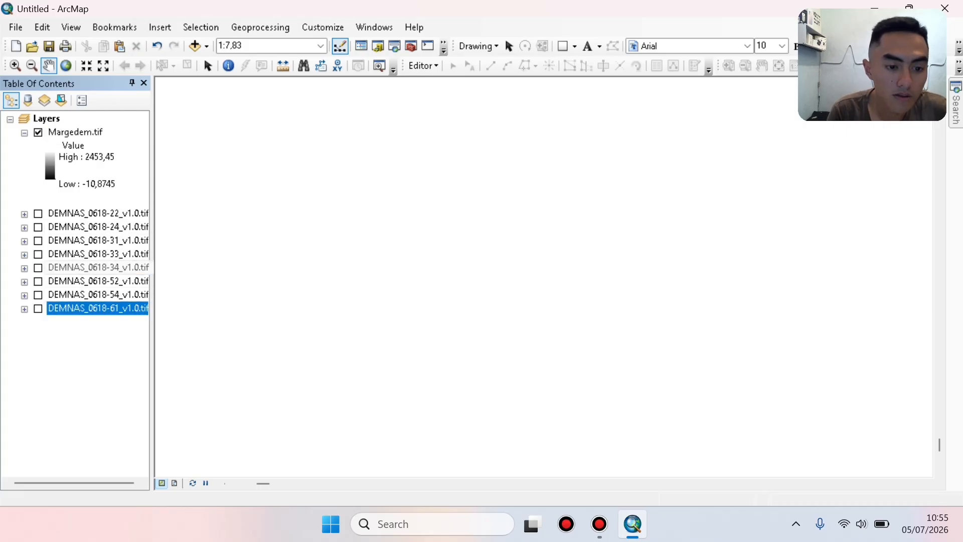
{"action": "left_click", "coordinate": [97, 214], "text": "shift"}
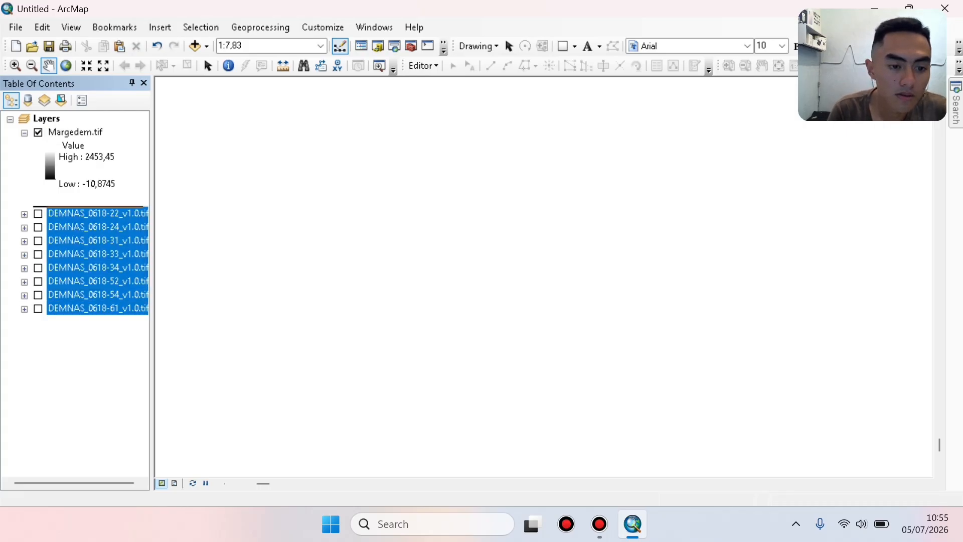
{"action": "left_click_drag", "start_coordinate": [98, 214], "coordinate": [98, 126]}
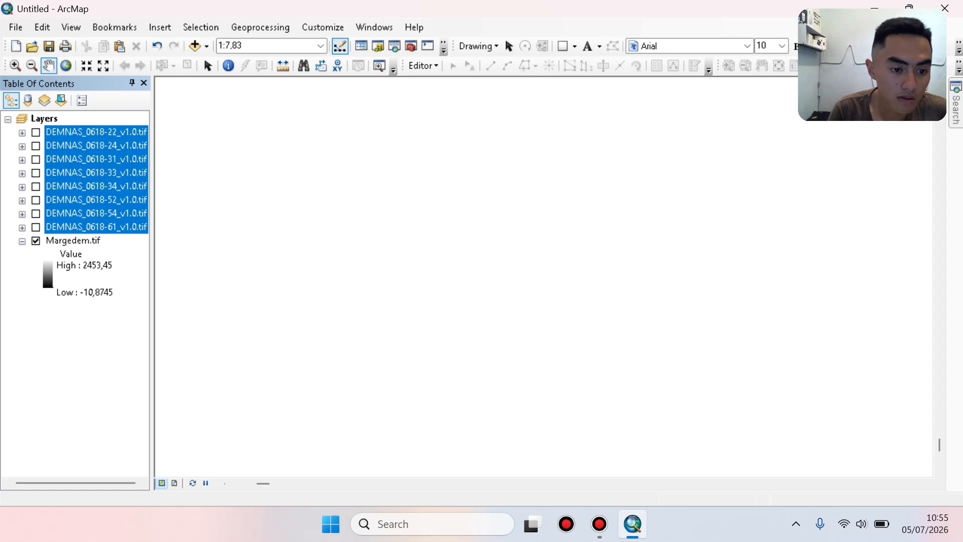
{"action": "right_click", "coordinate": [94, 191]}
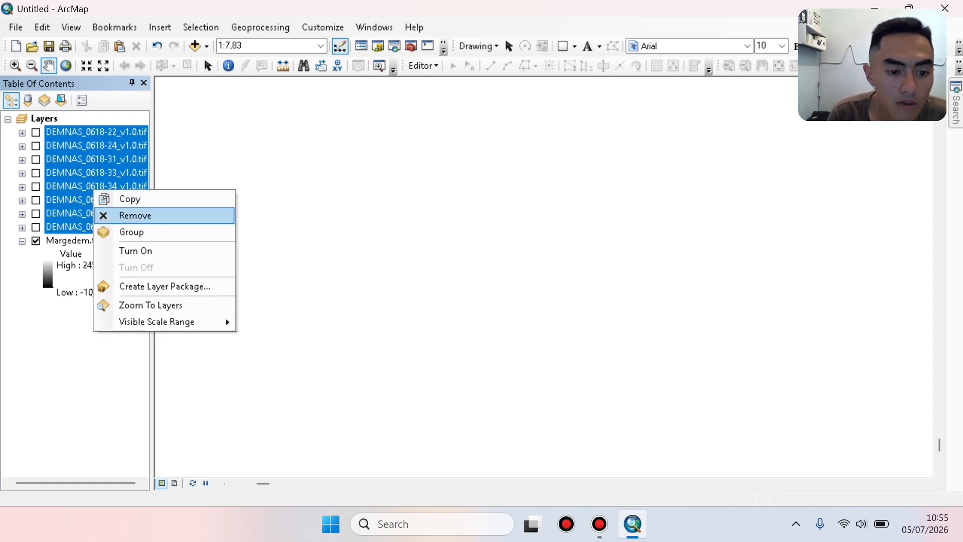
{"action": "left_click", "coordinate": [135, 216]}
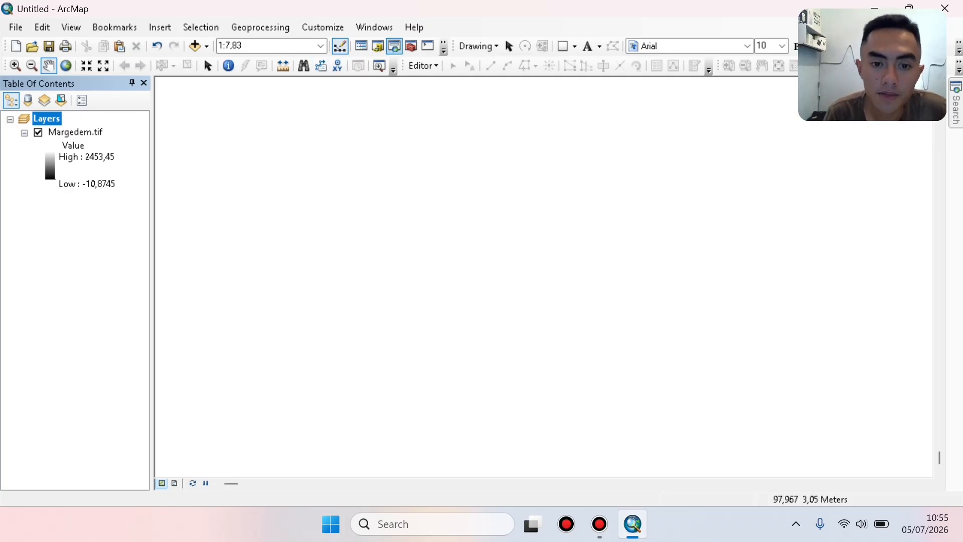
Search for "Project raster" and open the Project Raster (Data Management) tool.
{"action": "left_click", "coordinate": [394, 46]}
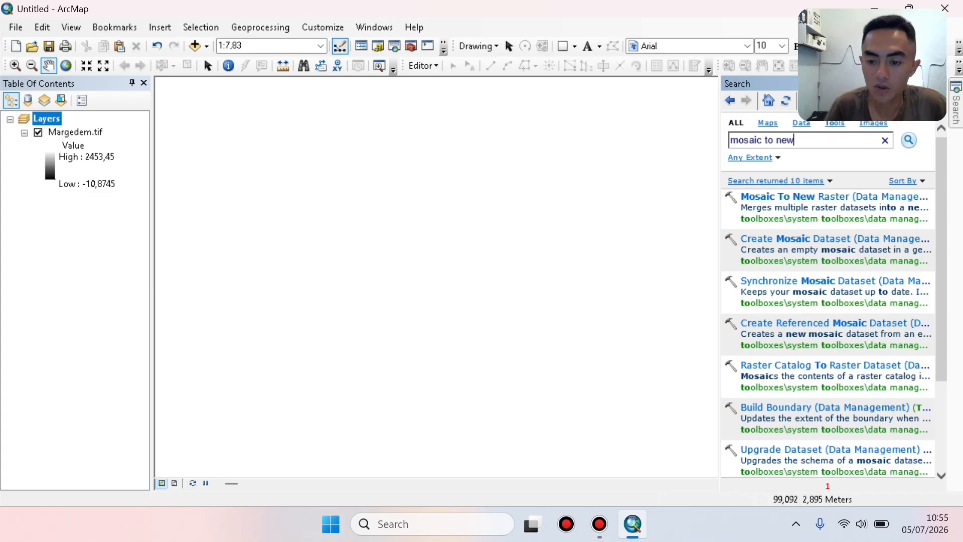
{"action": "key", "text": "BackSpace"}
{"action": "key", "text": "BackSpace"}
{"action": "key", "text": "BackSpace"}
{"action": "key", "text": "BackSpace"}
{"action": "key", "text": "BackSpace"}
{"action": "key", "text": "BackSpace"}
{"action": "key", "text": "BackSpace"}
{"action": "key", "text": "BackSpace"}
{"action": "key", "text": "BackSpace"}
{"action": "key", "text": "BackSpace"}
{"action": "key", "text": "BackSpace"}
{"action": "key", "text": "BackSpace"}
{"action": "key", "text": "BackSpace"}
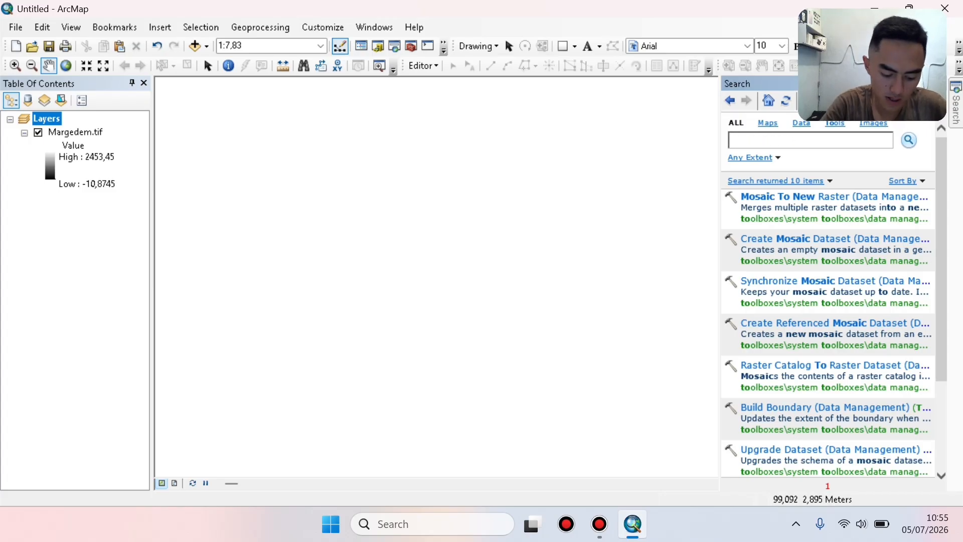
{"action": "type", "text": "Pro"}
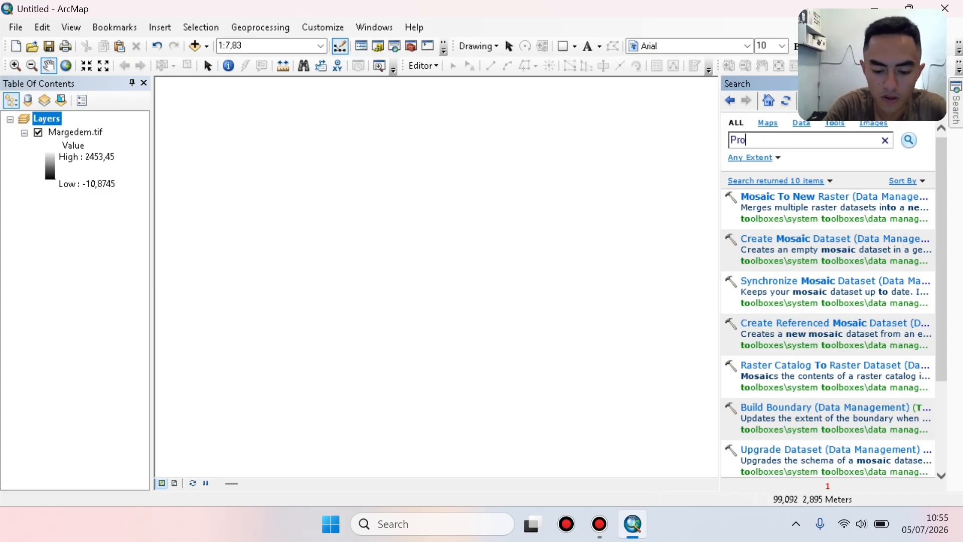
{"action": "type", "text": "ject raster"}
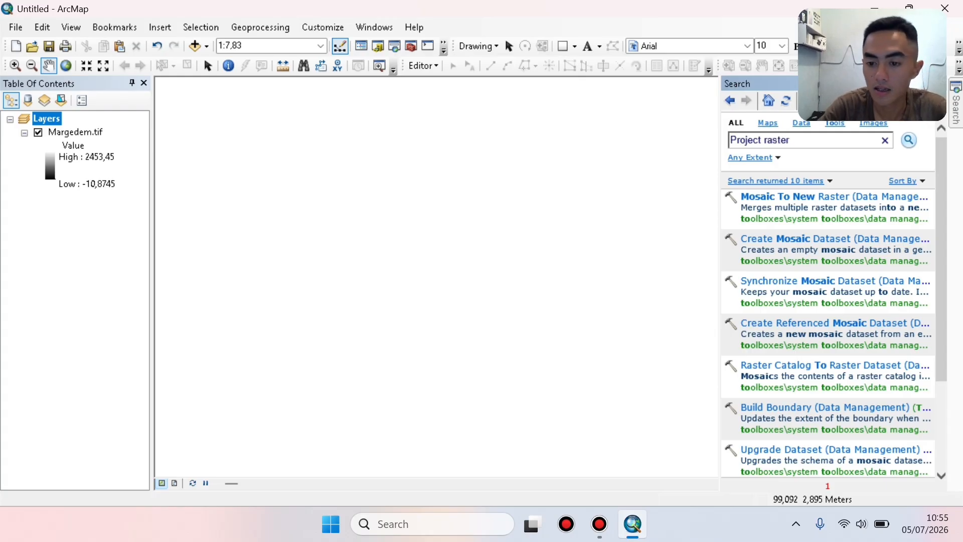
{"action": "key", "text": "Return"}
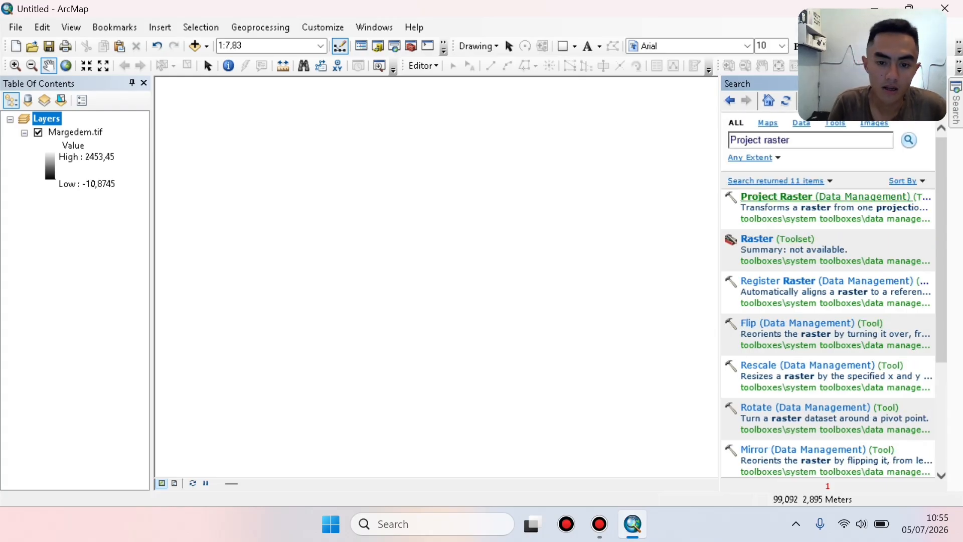
{"action": "left_click", "coordinate": [776, 196]}
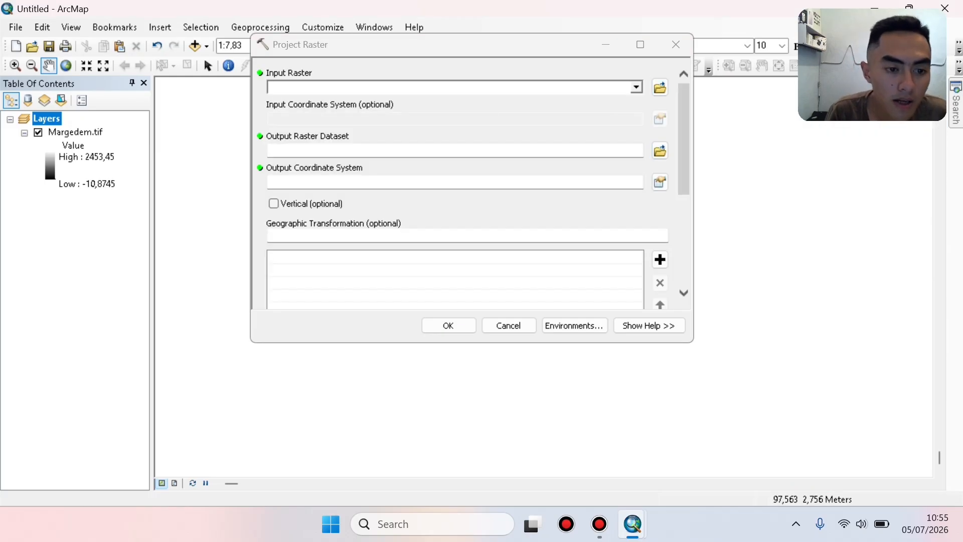
Set Margedem.tif as the input raster and save the output raster dataset as Project.tif in the sample rio folder.
{"action": "left_click", "coordinate": [75, 132]}
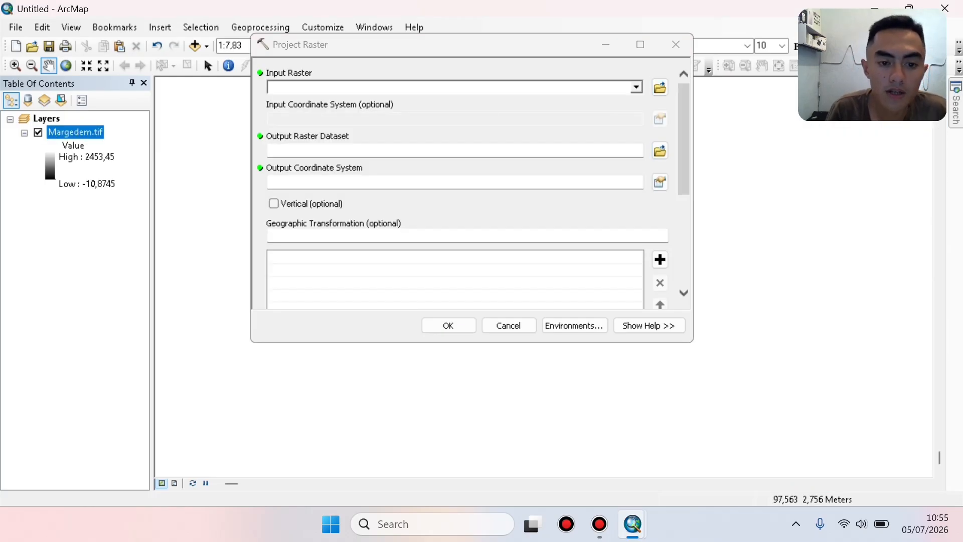
{"action": "left_click_drag", "start_coordinate": [75, 132], "coordinate": [449, 87]}
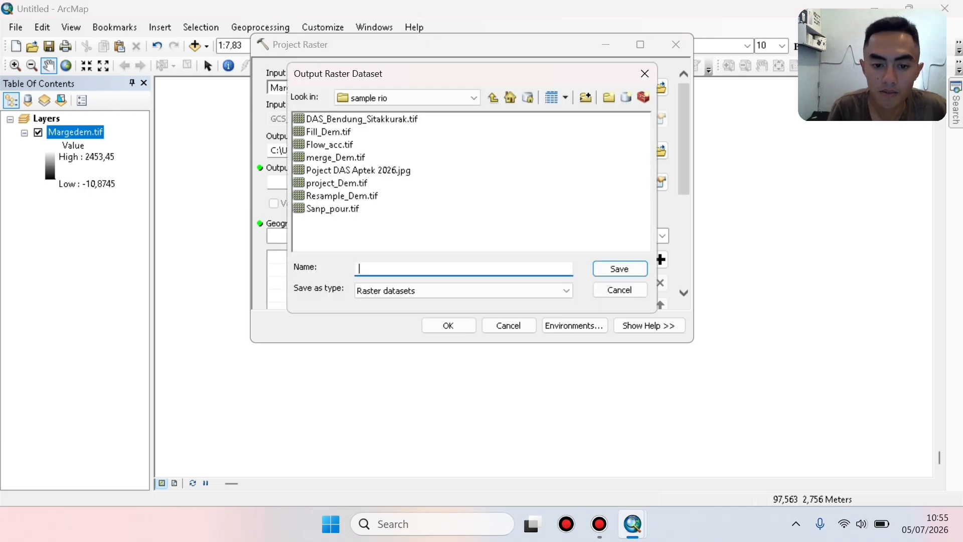
{"action": "type", "text": "P"}
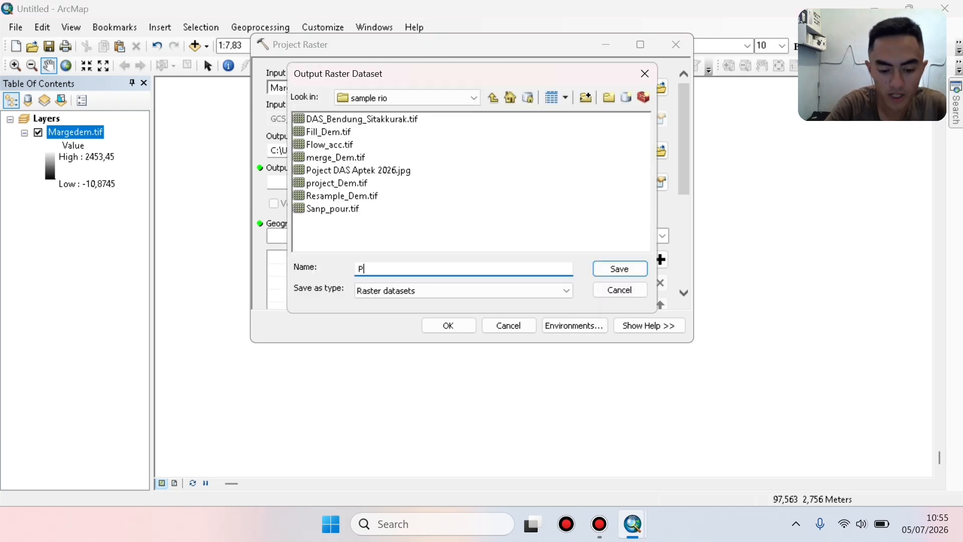
{"action": "type", "text": "roject"}
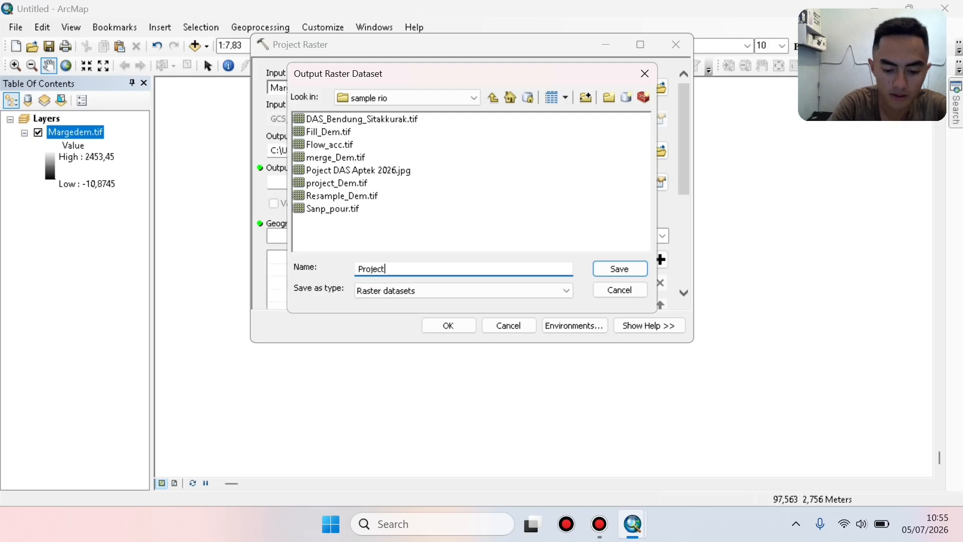
{"action": "type", "text": ".ti"}
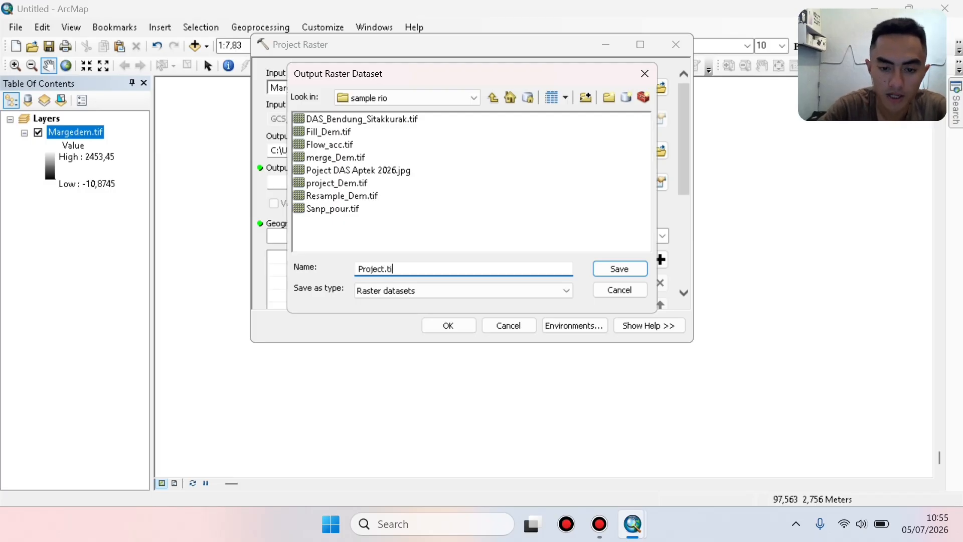
{"action": "type", "text": "f"}
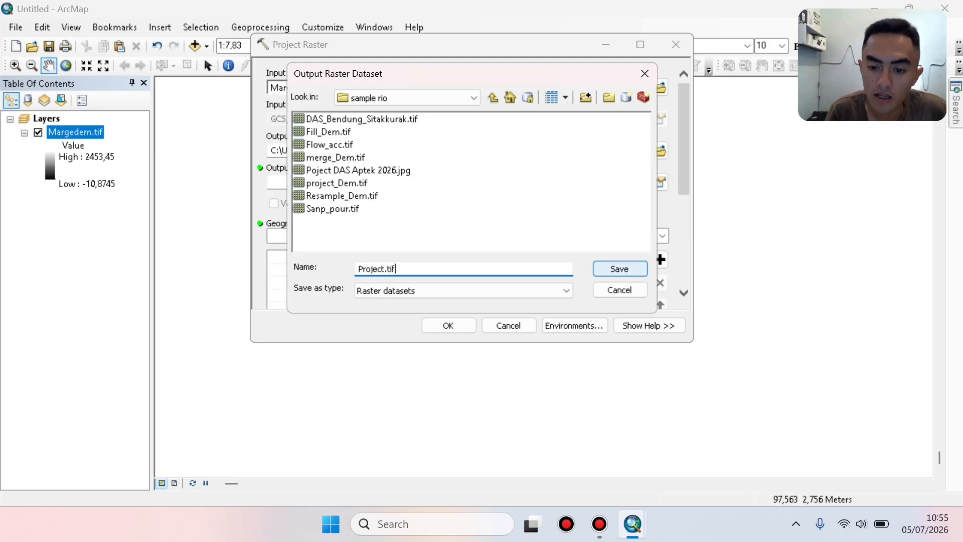
{"action": "key", "text": "Return"}
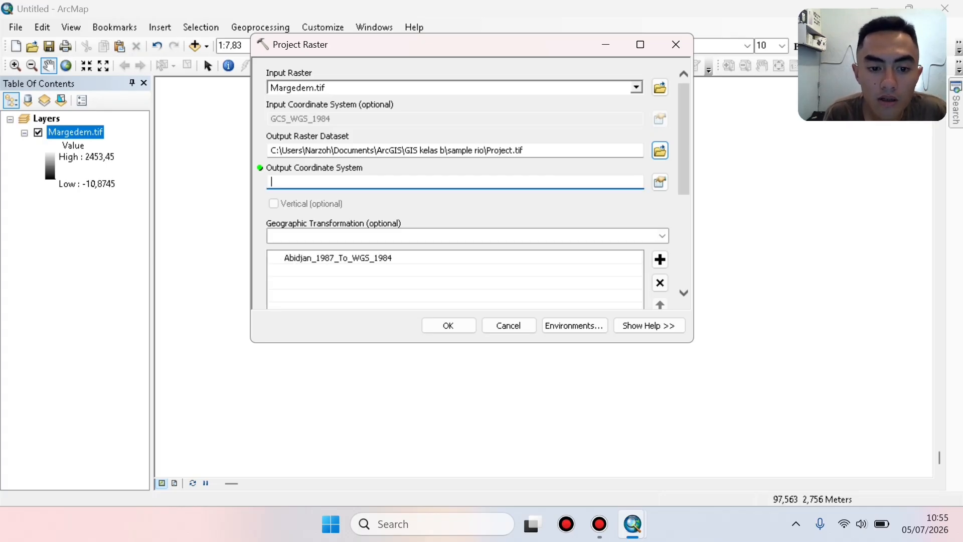
Open the spatial reference selection for the projected raster's output coordinate system.
{"action": "left_click", "coordinate": [661, 182]}
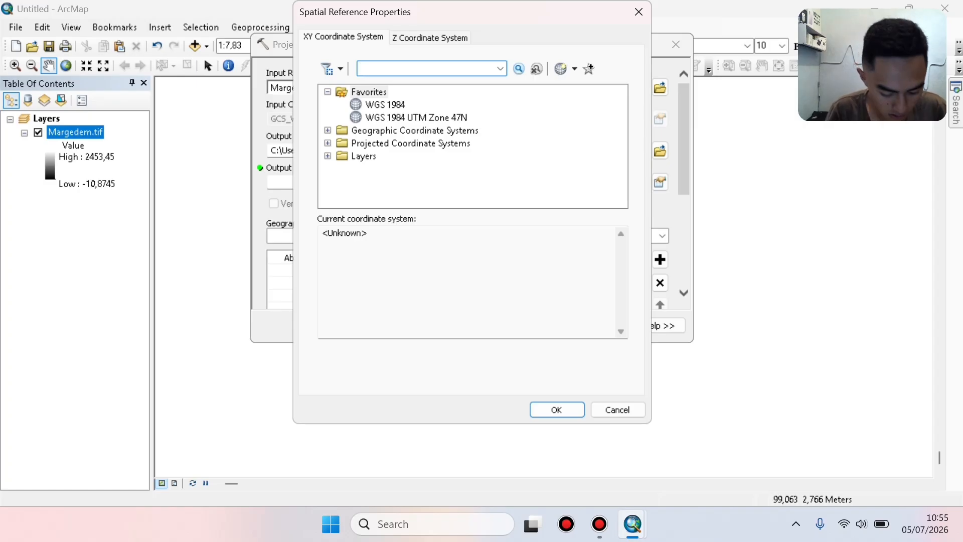
{"action": "left_click", "coordinate": [327, 130]}
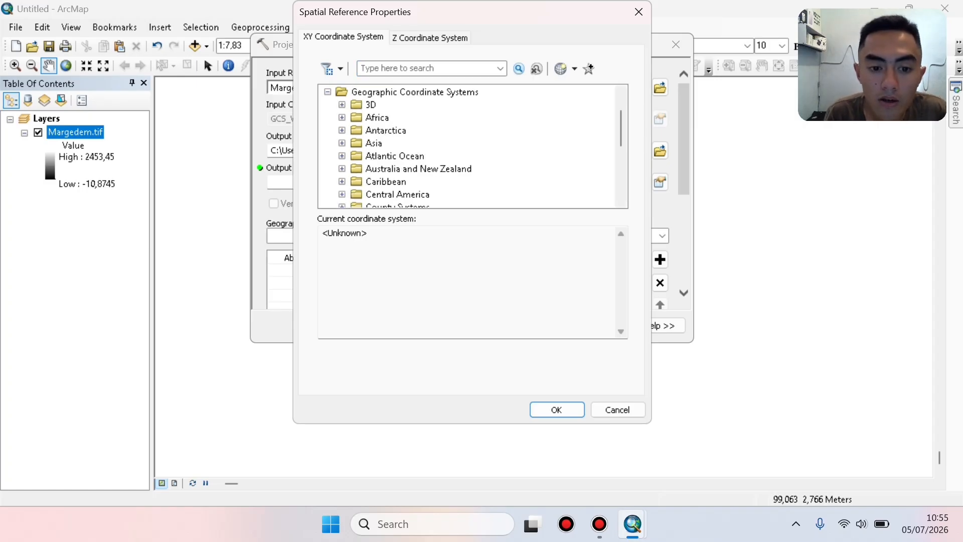
{"action": "scroll", "coordinate": [471, 145], "scroll_direction": "down", "scroll_amount": 4}
{"action": "scroll", "coordinate": [472, 146], "scroll_direction": "up", "scroll_amount": 1}
{"action": "scroll", "coordinate": [471, 146], "scroll_direction": "down", "scroll_amount": 1}
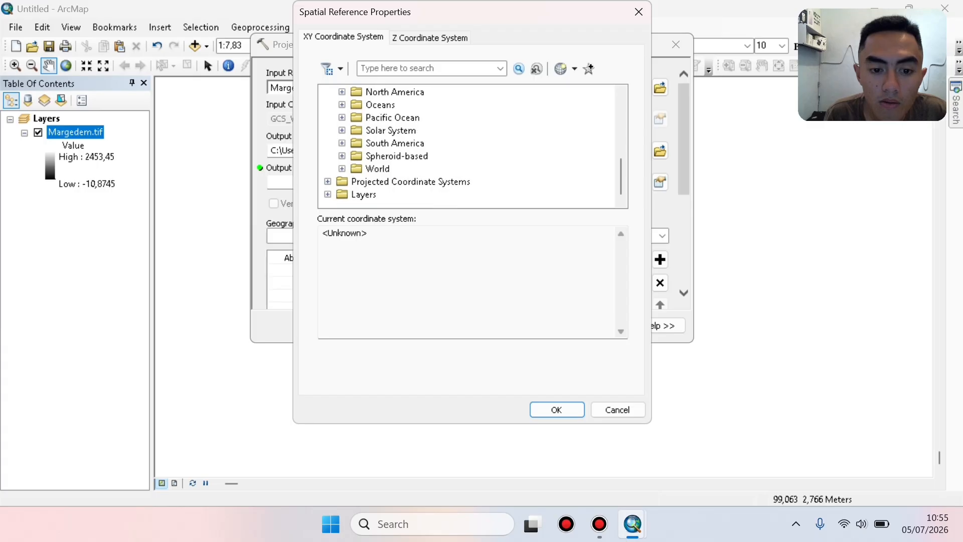
{"action": "left_click", "coordinate": [342, 168]}
{"action": "scroll", "coordinate": [471, 145], "scroll_direction": "down", "scroll_amount": 9}
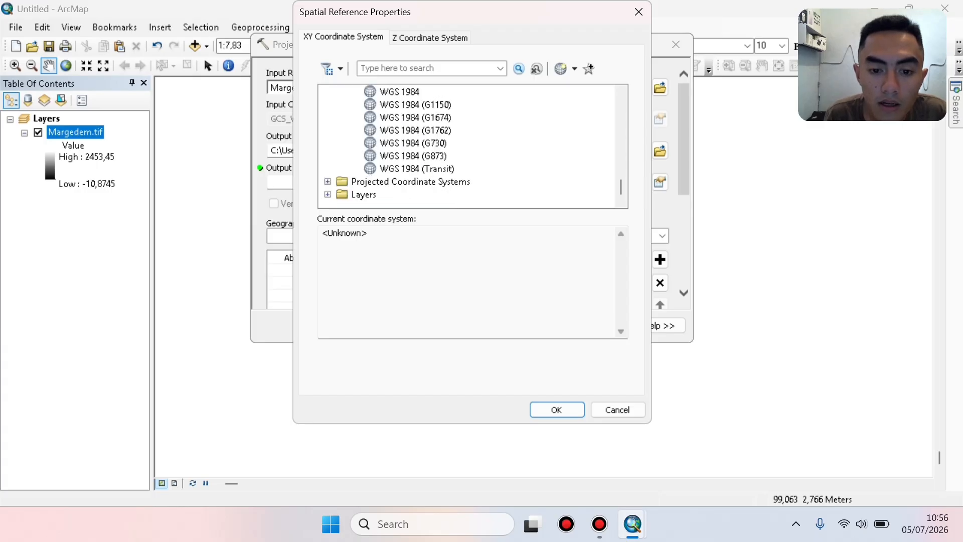
{"action": "scroll", "coordinate": [471, 146], "scroll_direction": "up", "scroll_amount": 2}
{"action": "left_click", "coordinate": [400, 169]}
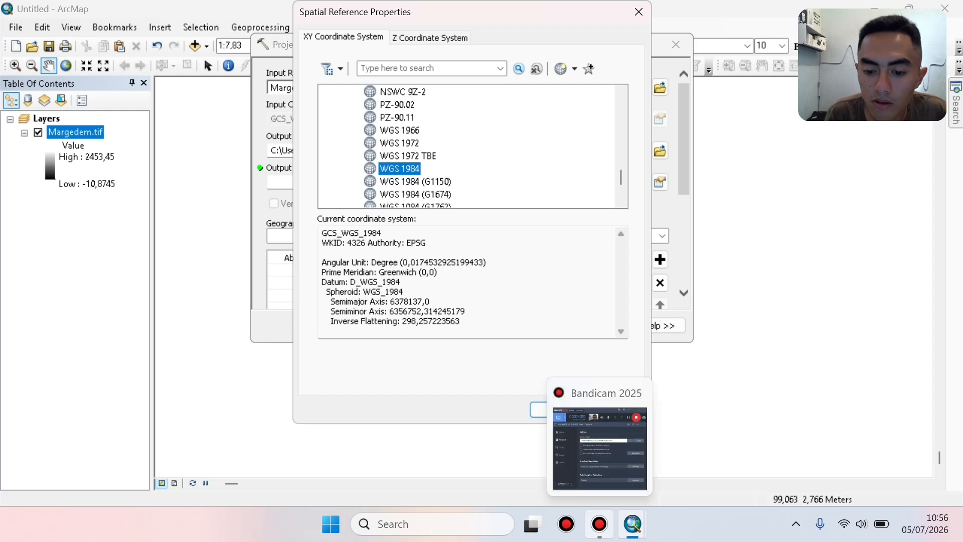
{"action": "scroll", "coordinate": [472, 145], "scroll_direction": "up", "scroll_amount": 10}
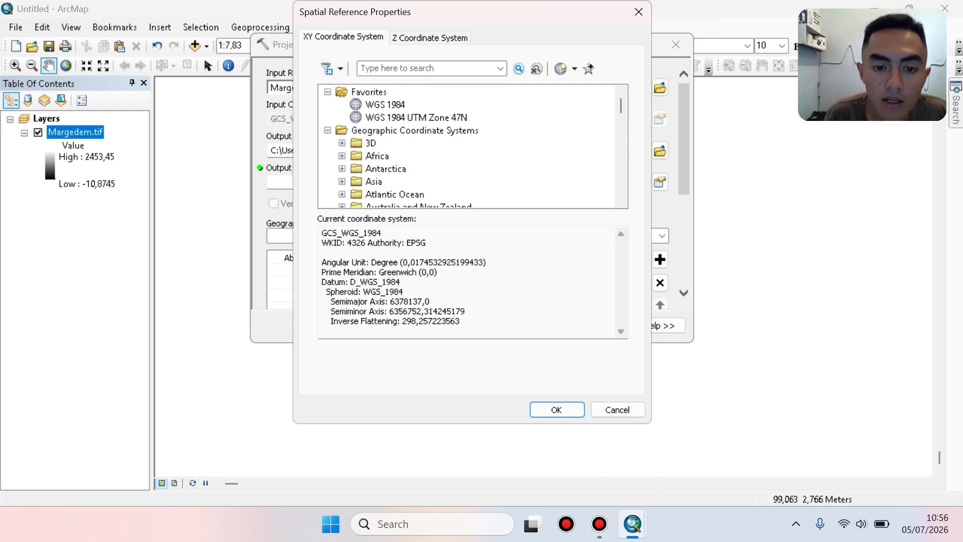
Set the output coordinate system to WGS 1984 UTM Zone 47N.
{"action": "left_click", "coordinate": [417, 117]}
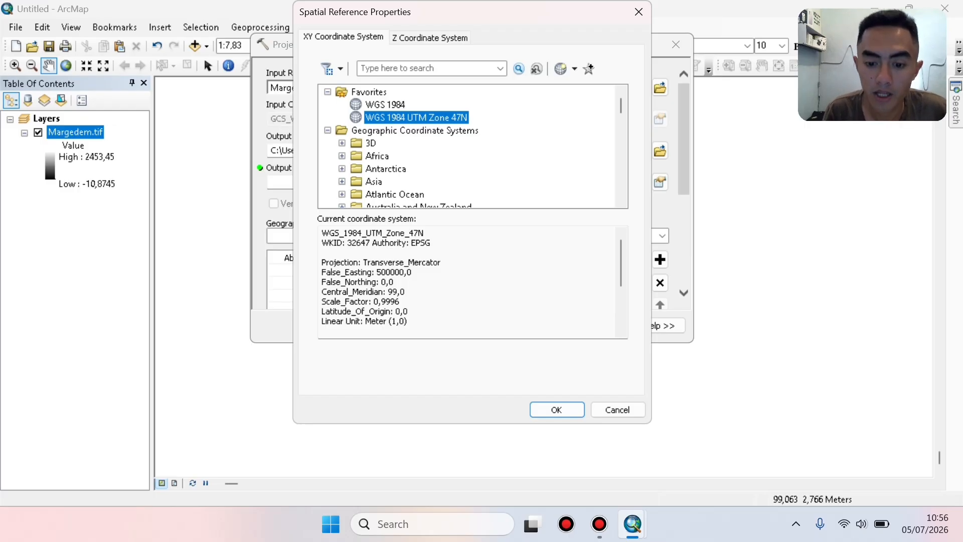
{"action": "left_click", "coordinate": [556, 410]}
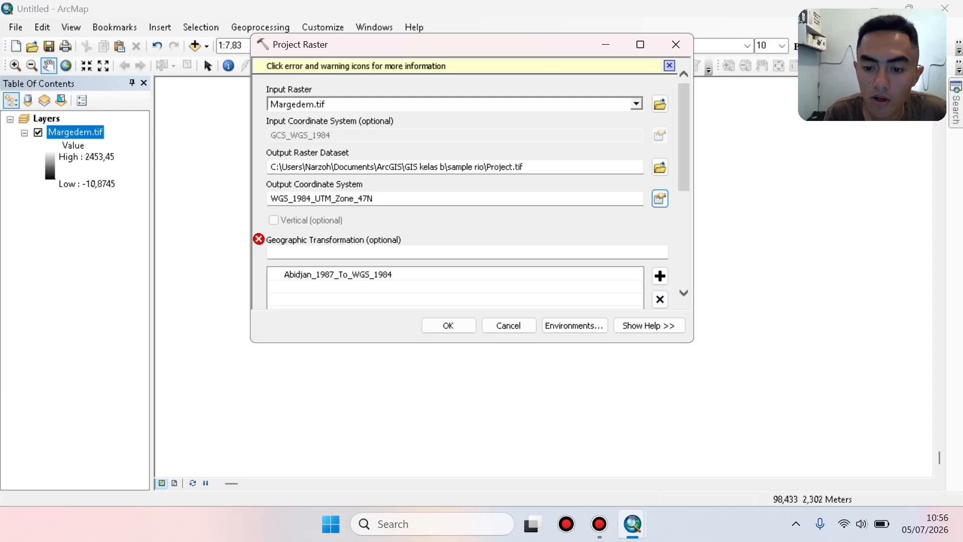
Remove the Abidjan_1987_To_WGS_1984 entry from the tool's geographic transformations.
{"action": "scroll", "coordinate": [660, 300], "scroll_direction": "down", "scroll_amount": 5}
{"action": "scroll", "coordinate": [471, 184], "scroll_direction": "down", "scroll_amount": 2}
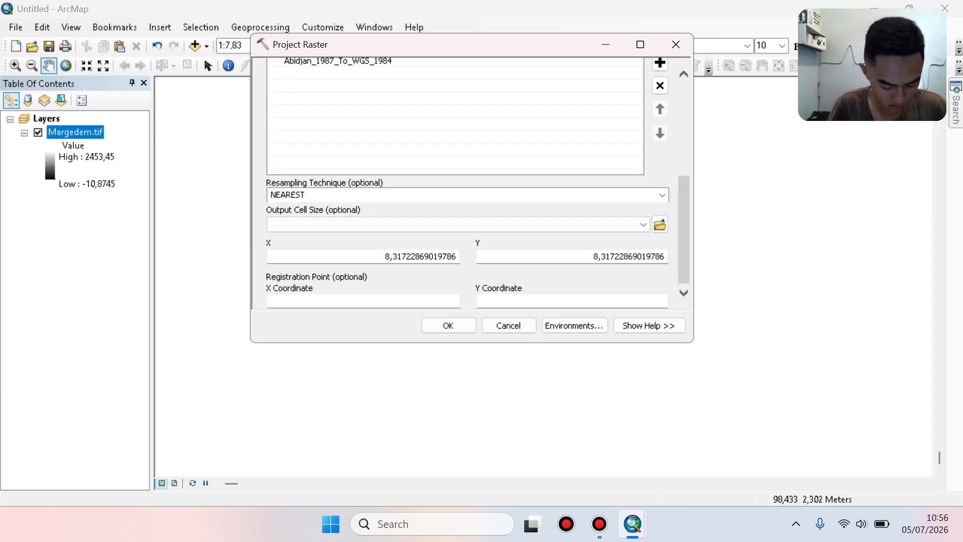
{"action": "scroll", "coordinate": [468, 183], "scroll_direction": "up", "scroll_amount": 2}
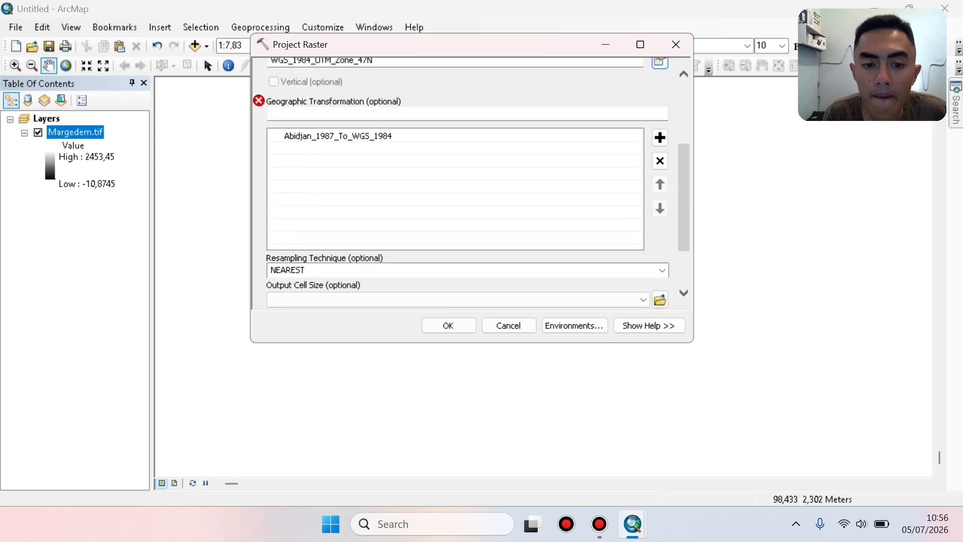
{"action": "left_click", "coordinate": [338, 136]}
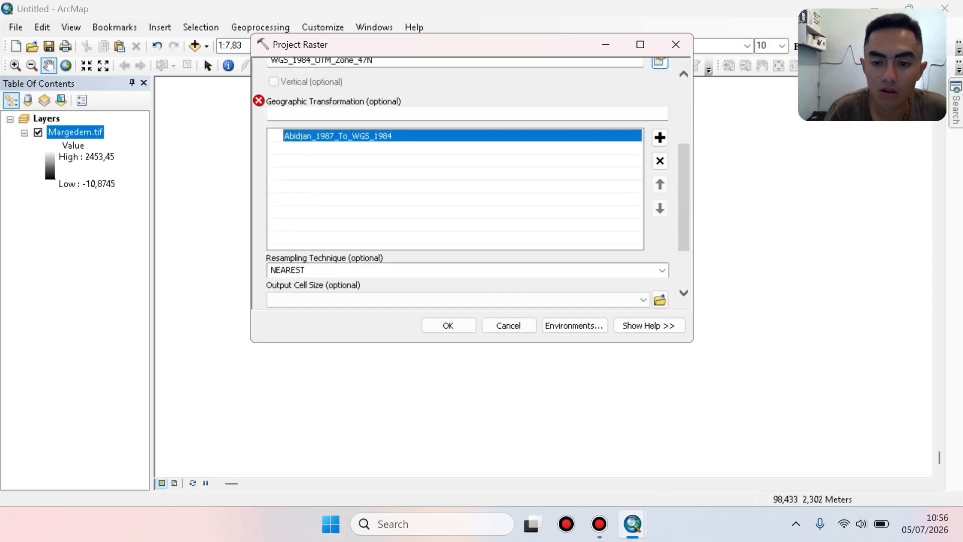
{"action": "left_click", "coordinate": [660, 160]}
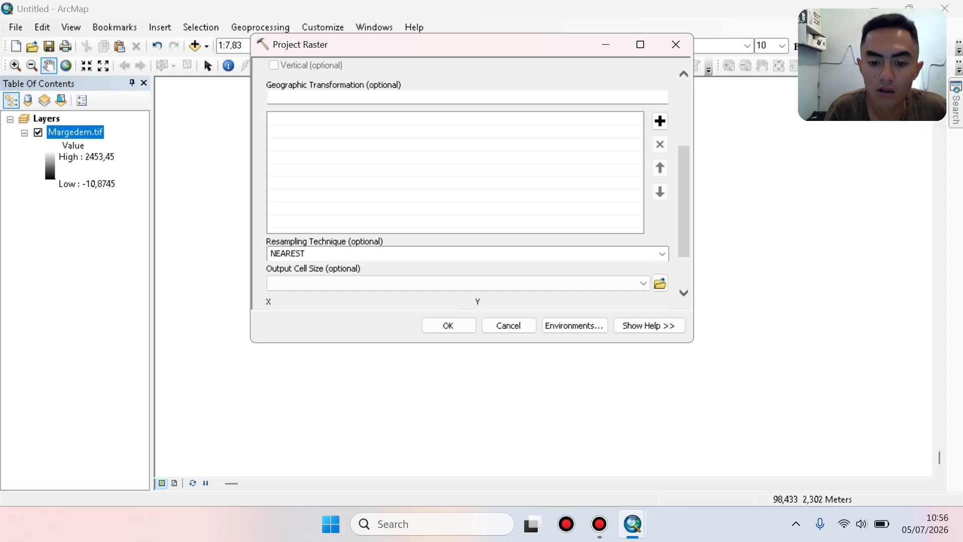
Review the Project Raster settings and run the tool with the NEAREST resampling technique.
{"action": "scroll", "coordinate": [472, 186], "scroll_direction": "up", "scroll_amount": 1}
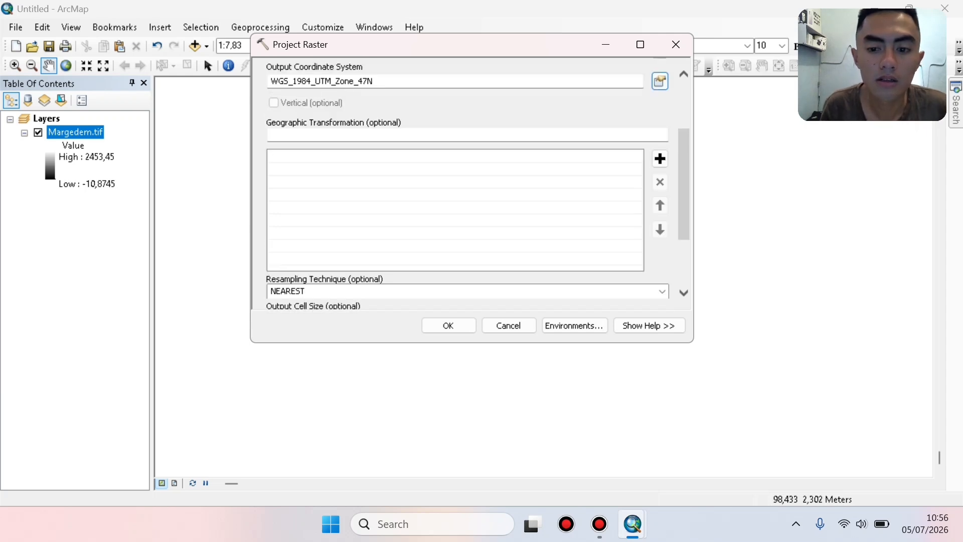
{"action": "scroll", "coordinate": [472, 186], "scroll_direction": "up", "scroll_amount": 3}
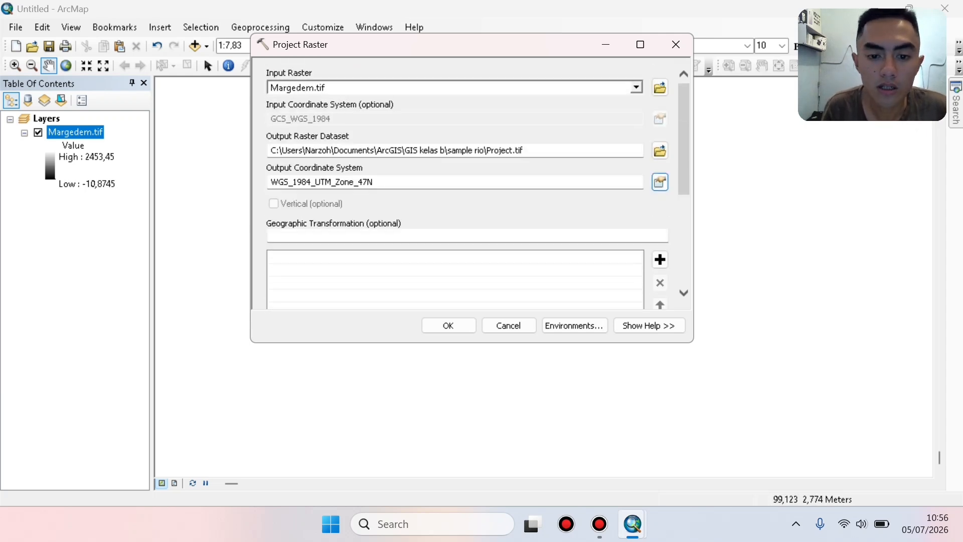
{"action": "scroll", "coordinate": [472, 186], "scroll_direction": "down", "scroll_amount": 5}
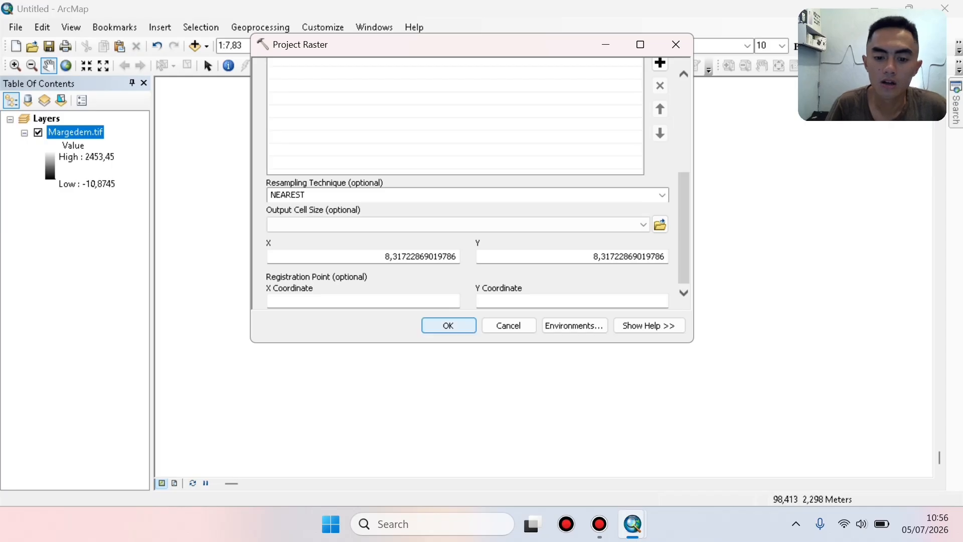
{"action": "left_click", "coordinate": [448, 325]}
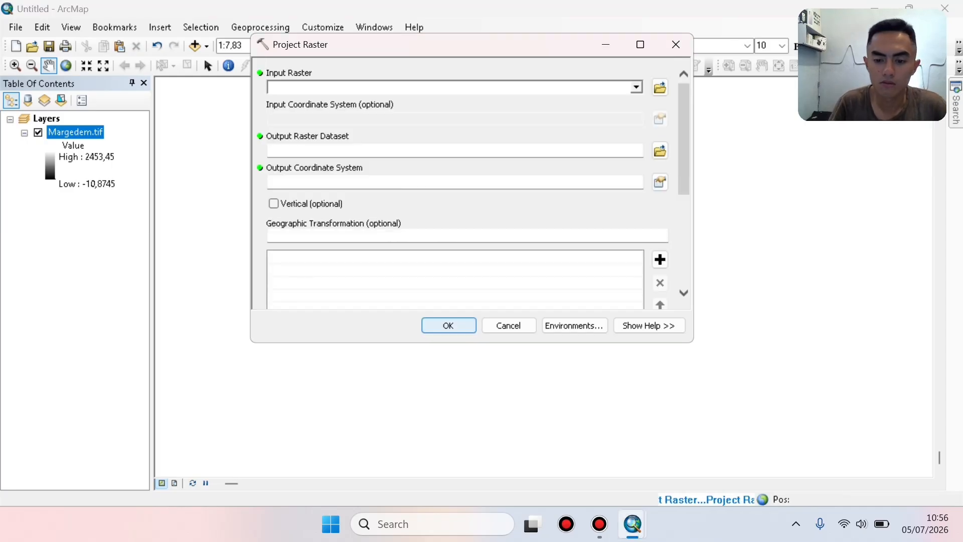
{"action": "left_click", "coordinate": [627, 225]}
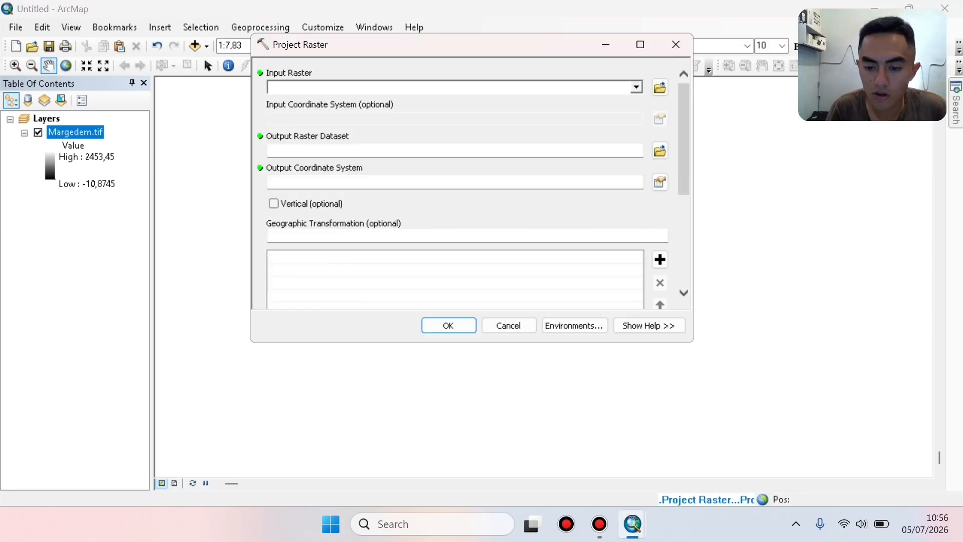
Dismiss the blank Project Raster dialog and add the Imagery basemap to the map.
{"action": "left_click", "coordinate": [507, 325]}
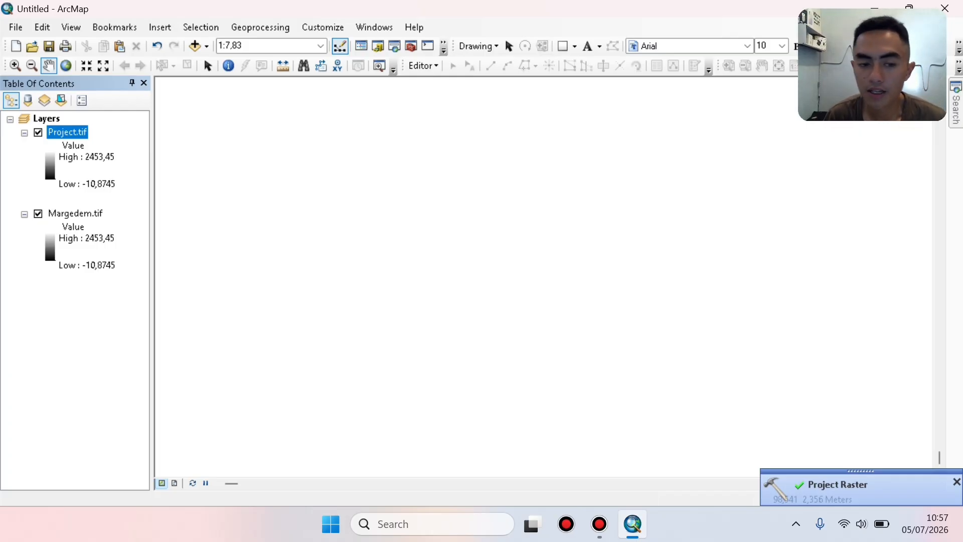
{"action": "left_click", "coordinate": [206, 46]}
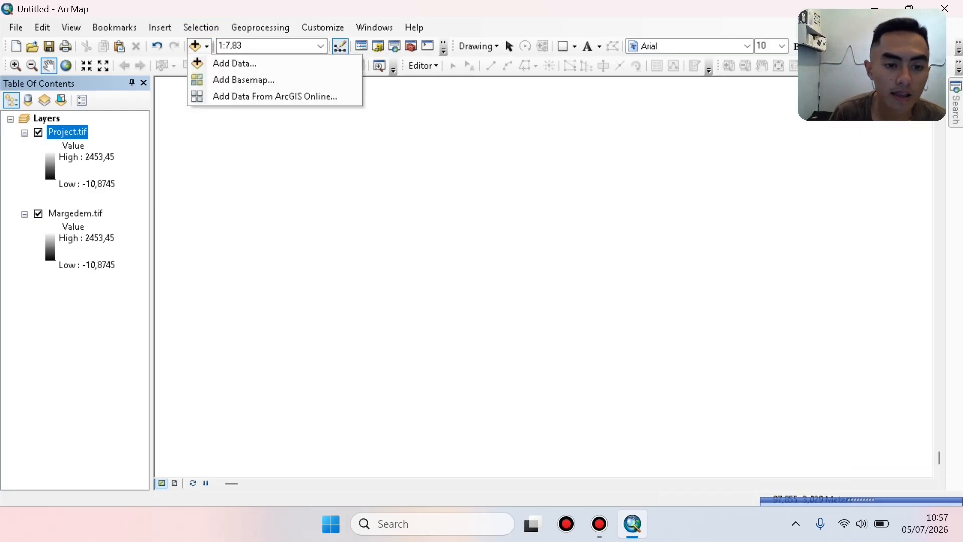
{"action": "left_click", "coordinate": [243, 80]}
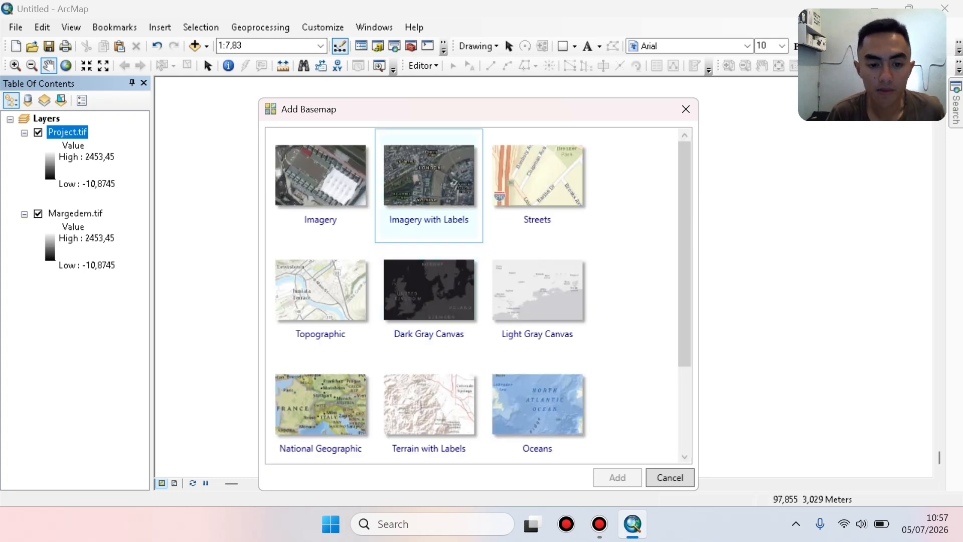
{"action": "key", "text": "Return"}
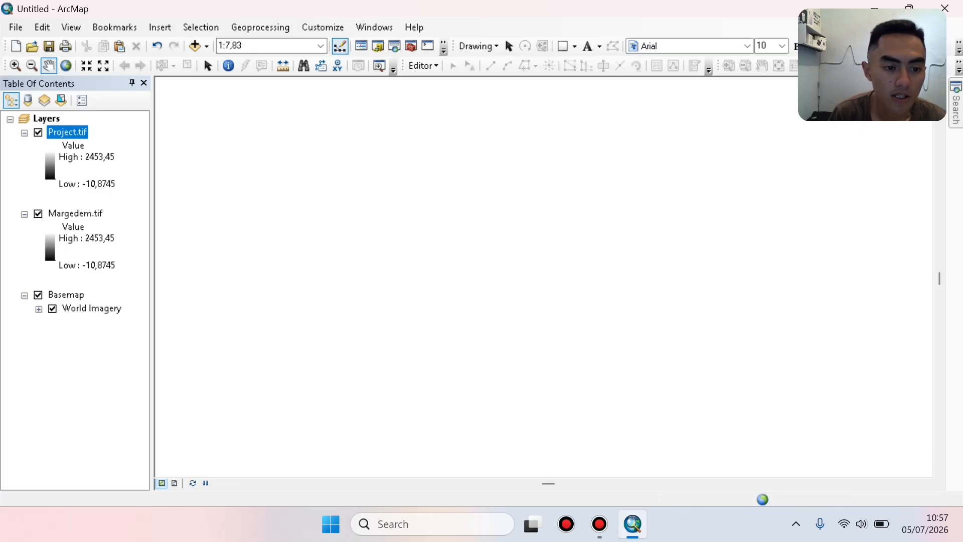
{"action": "right_click", "coordinate": [47, 118]}
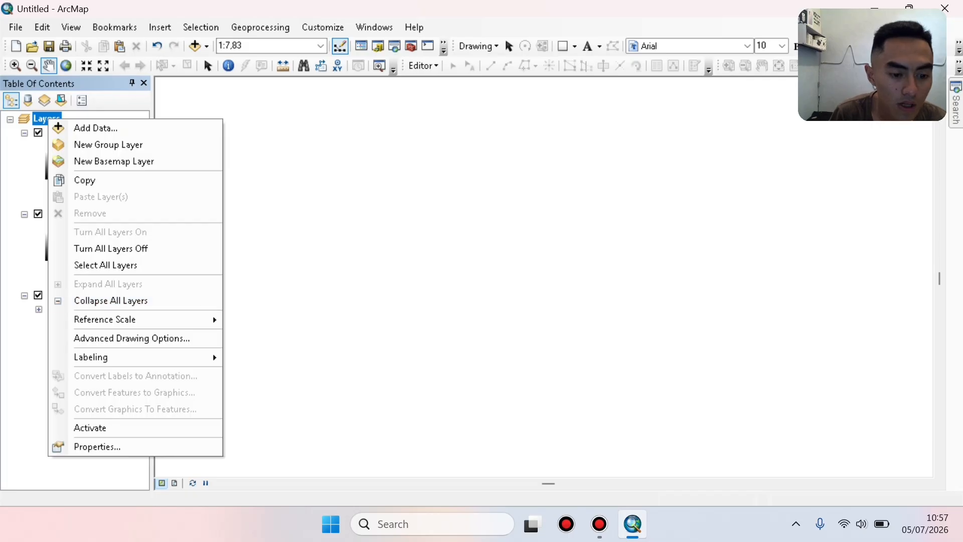
{"action": "key", "text": "Escape"}
{"action": "left_click", "coordinate": [75, 213]}
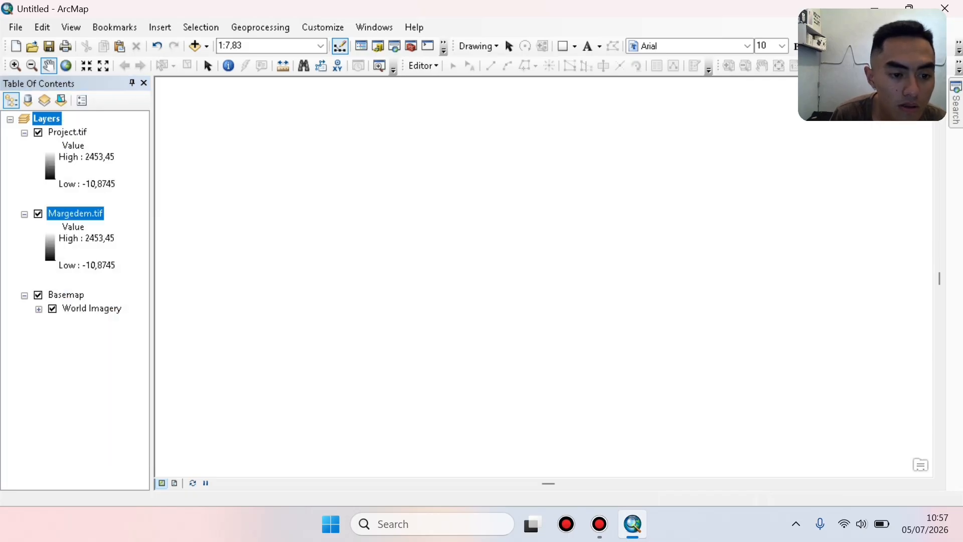
{"action": "right_click", "coordinate": [75, 213]}
{"action": "left_click", "coordinate": [50, 166]}
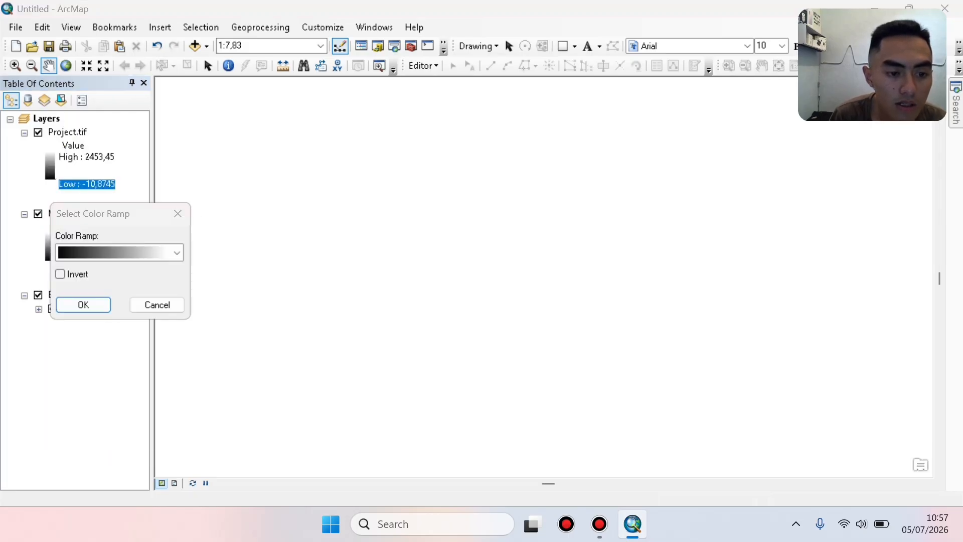
{"action": "left_click", "coordinate": [177, 213]}
Hide the Margedem.tif layer and zoom the map to the Project.tif layer.
{"action": "left_click", "coordinate": [38, 213]}
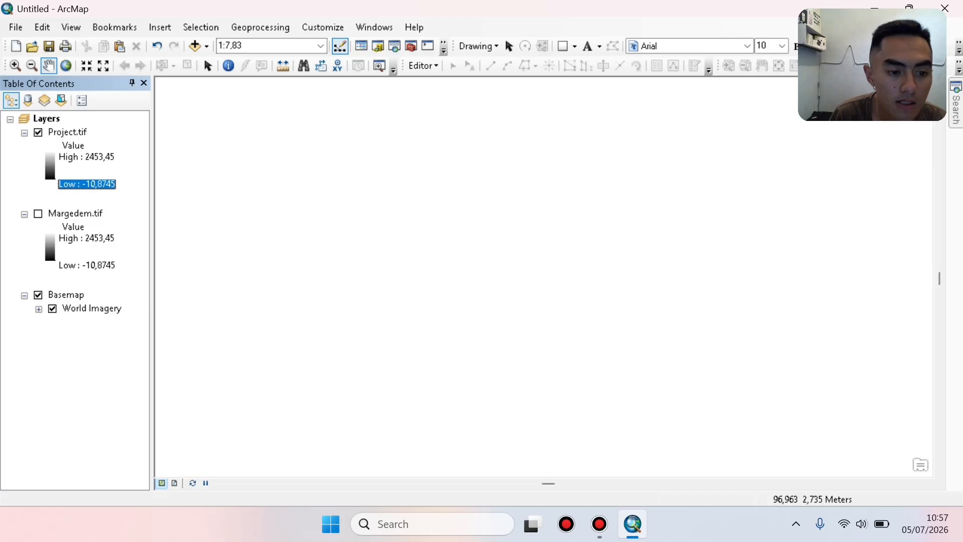
{"action": "left_click", "coordinate": [38, 133]}
{"action": "left_click", "coordinate": [38, 132]}
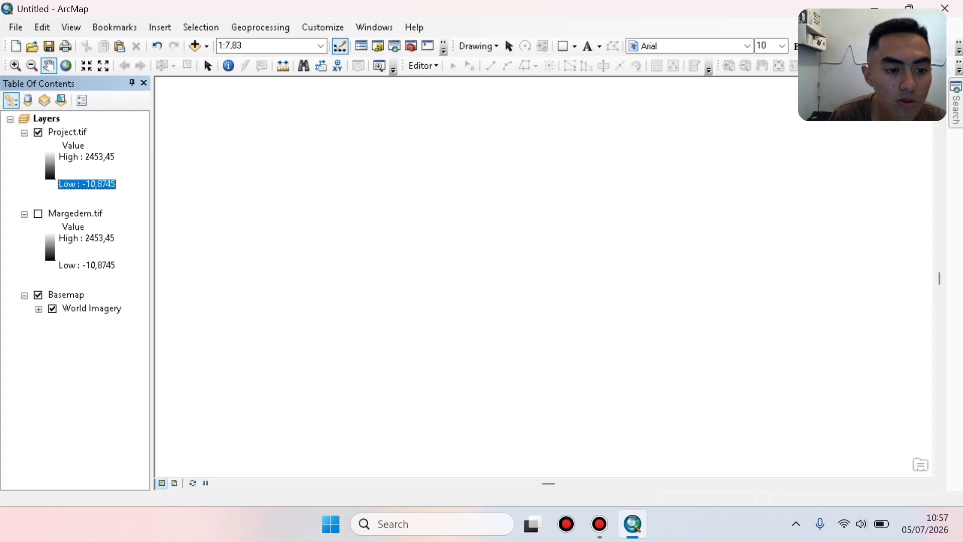
{"action": "right_click", "coordinate": [67, 132]}
{"action": "left_click", "coordinate": [107, 213]}
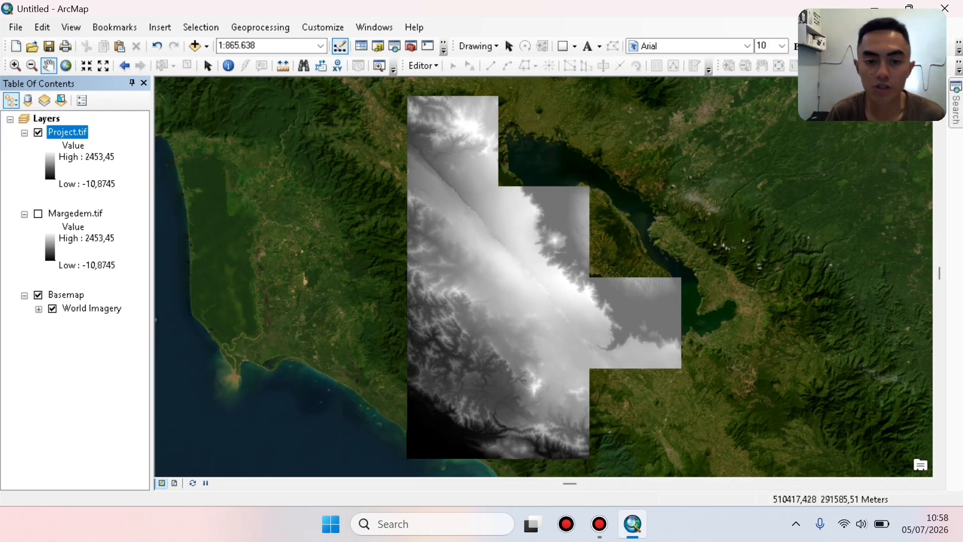
Search the geoprocessing tools for Resample and open the Data Management Resample tool.
{"action": "left_click", "coordinate": [394, 46]}
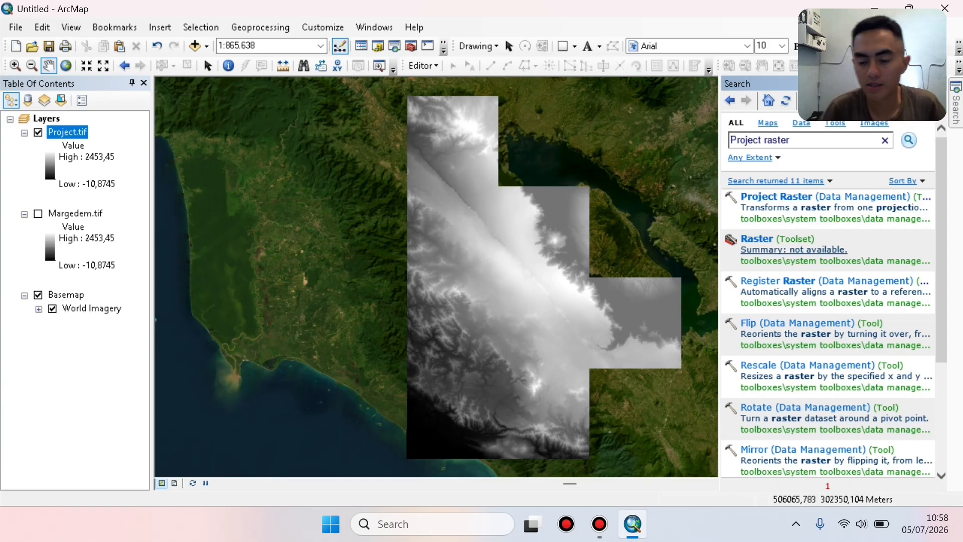
{"action": "left_click_drag", "start_coordinate": [730, 140], "coordinate": [790, 140]}
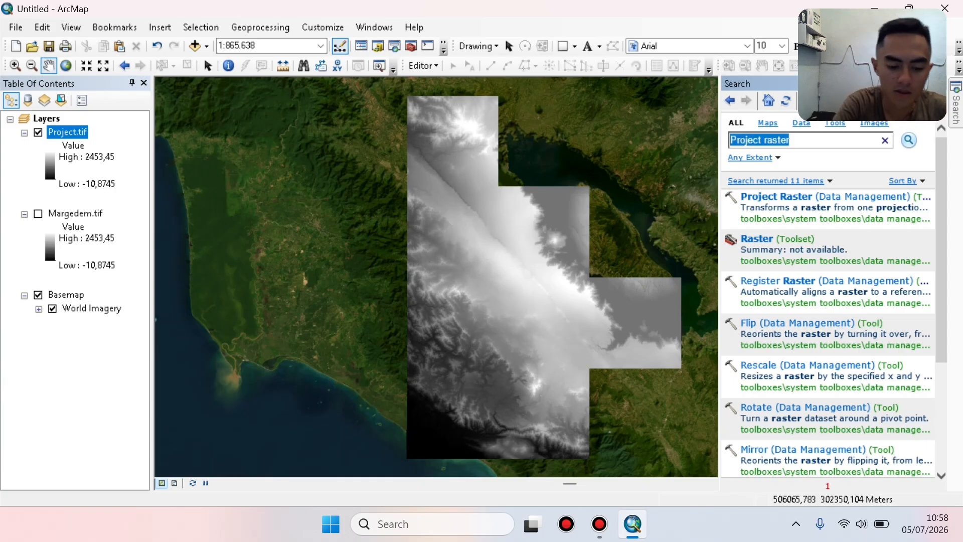
{"action": "type", "text": "Resam"}
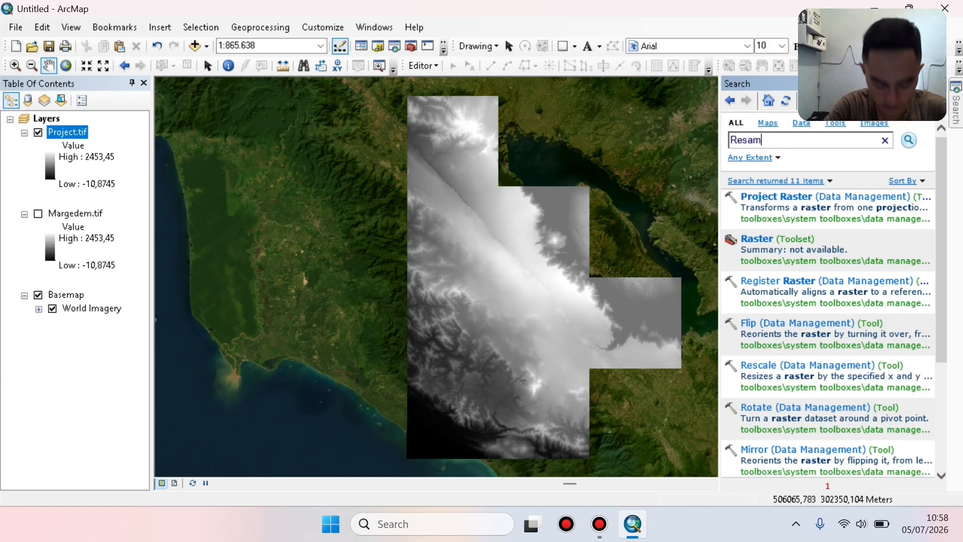
{"action": "type", "text": "pel"}
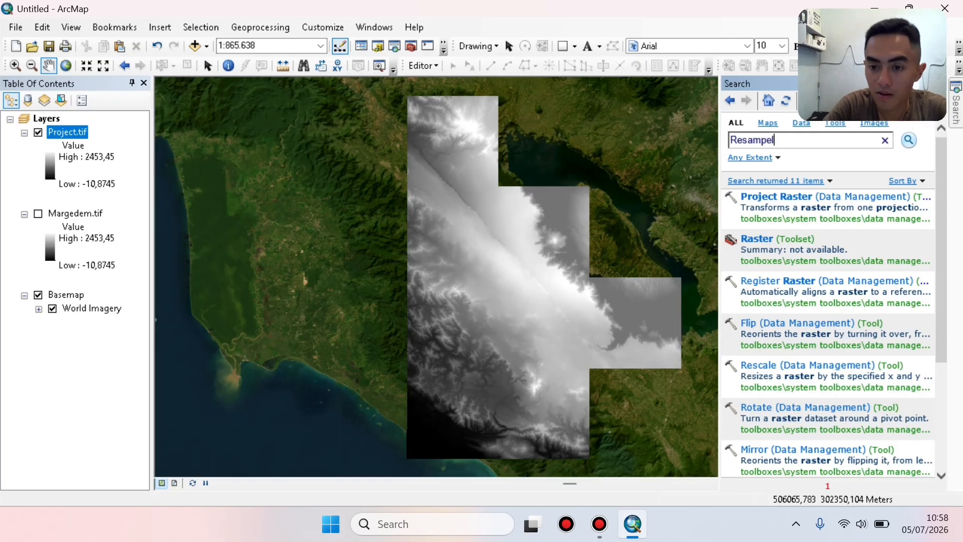
{"action": "key", "text": "Return"}
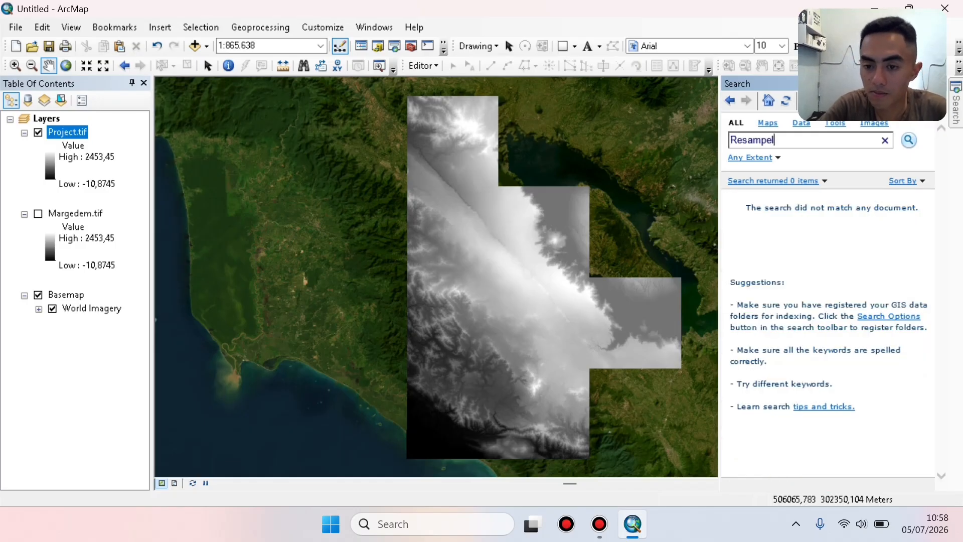
{"action": "key", "text": "BackSpace"}
{"action": "key", "text": "BackSpace"}
{"action": "type", "text": "le"}
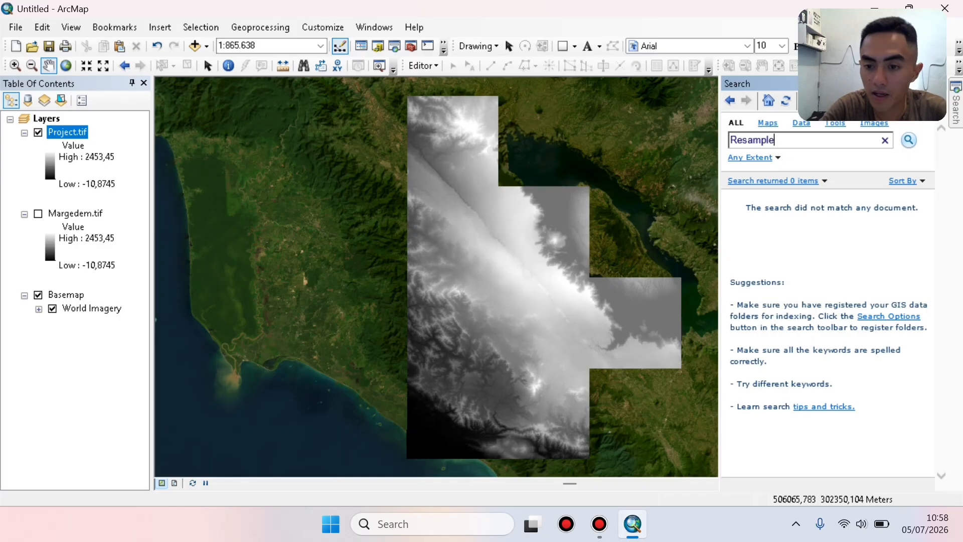
{"action": "key", "text": "Return"}
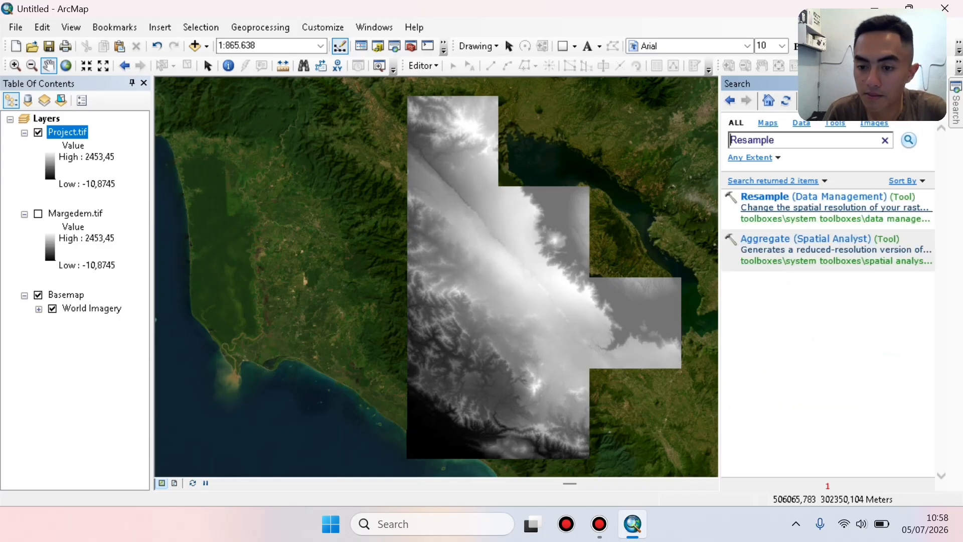
{"action": "left_click", "coordinate": [765, 197]}
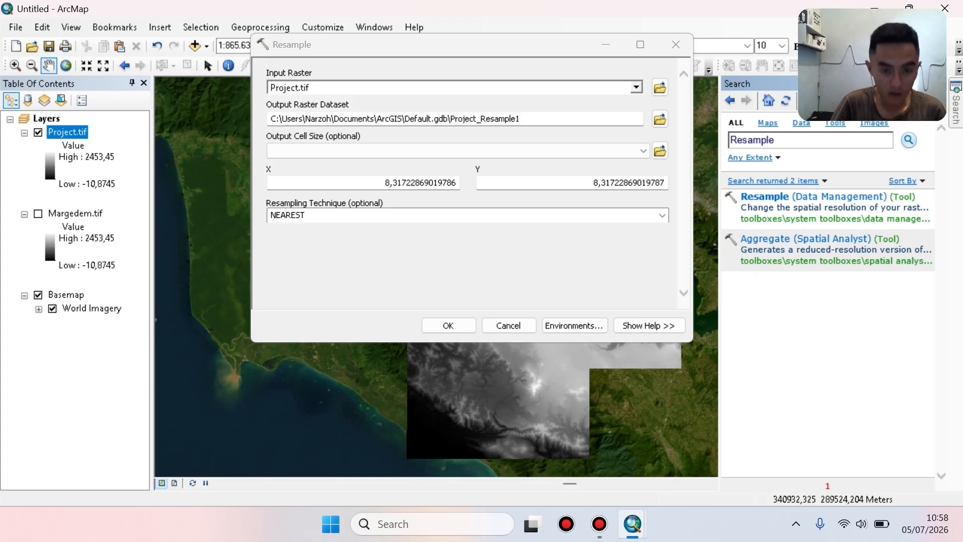
Set the Resample output raster dataset to Resample.tif in the sample rio folder.
{"action": "left_click", "coordinate": [660, 119]}
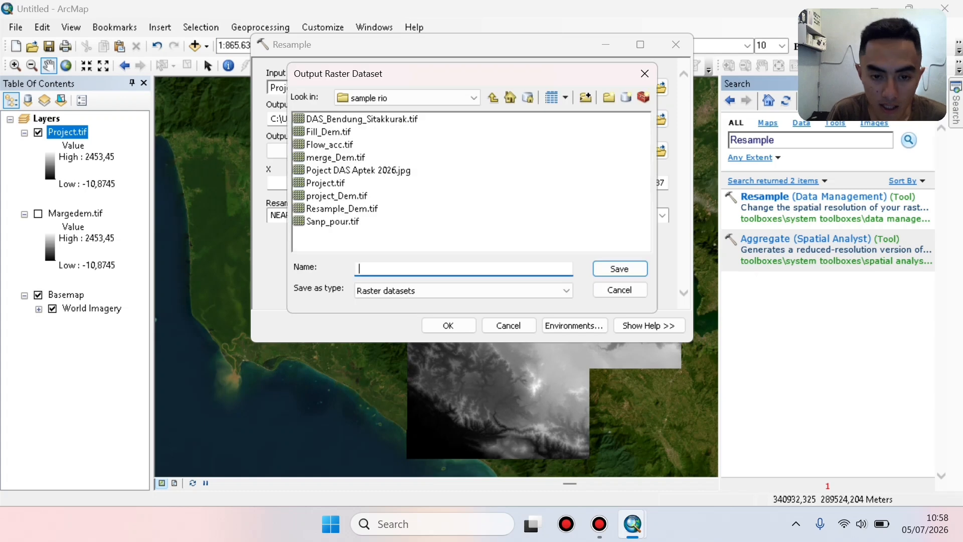
{"action": "type", "text": "Re"}
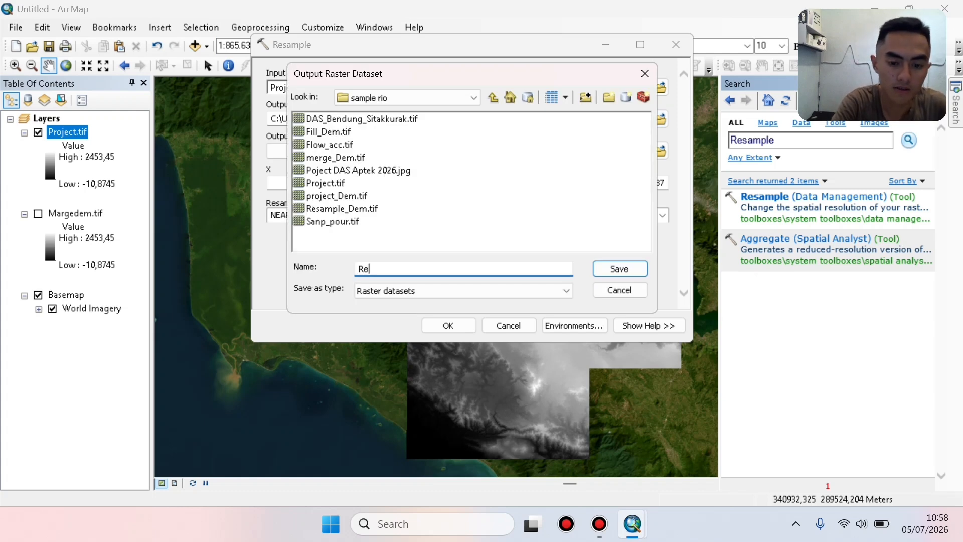
{"action": "type", "text": "sample"}
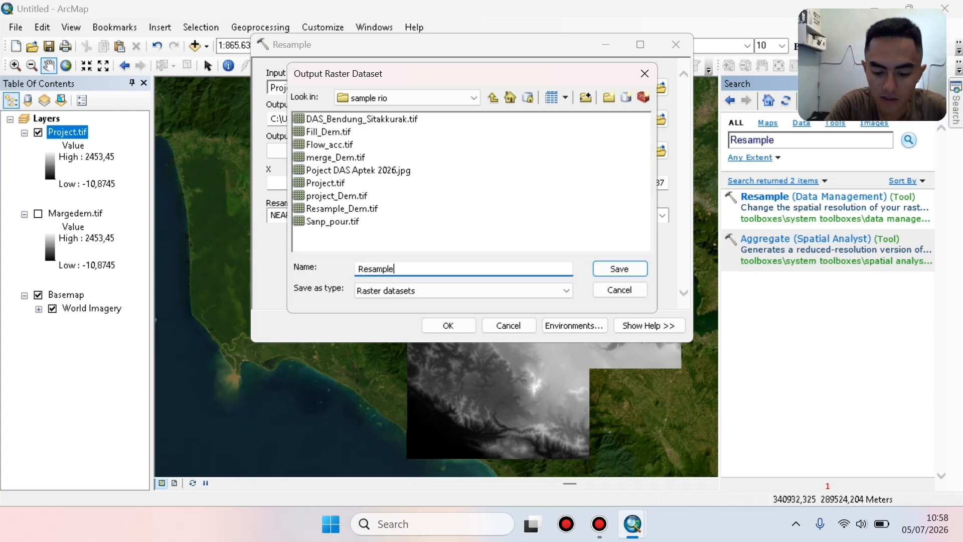
{"action": "type", "text": ".tif"}
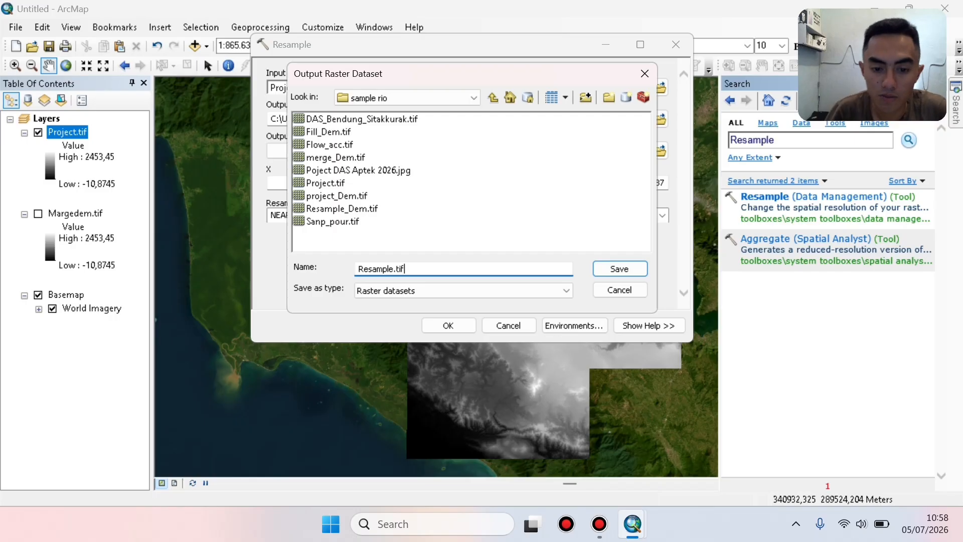
{"action": "key", "text": "Return"}
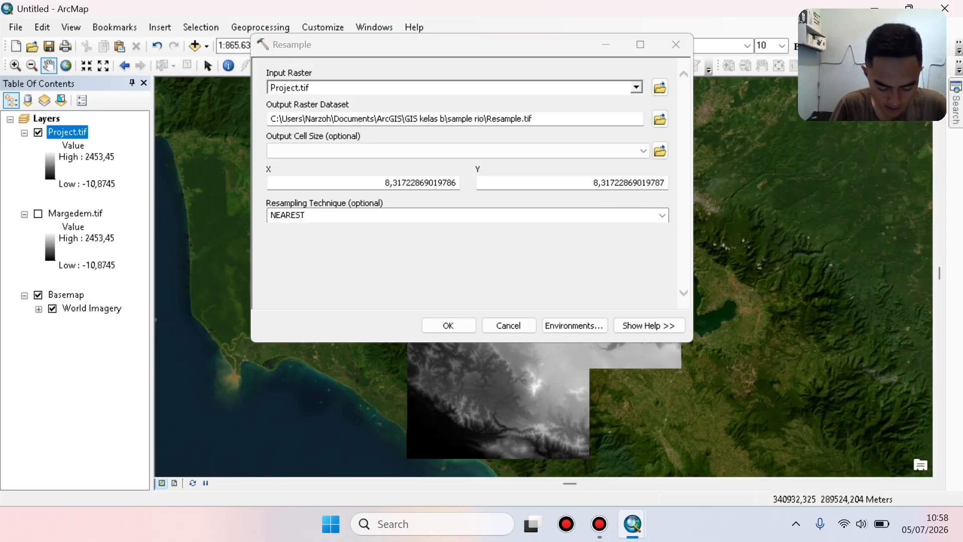
Set the output cell size to 30 in both X and Y and run Resample on Project.tif.
{"action": "left_click", "coordinate": [364, 182]}
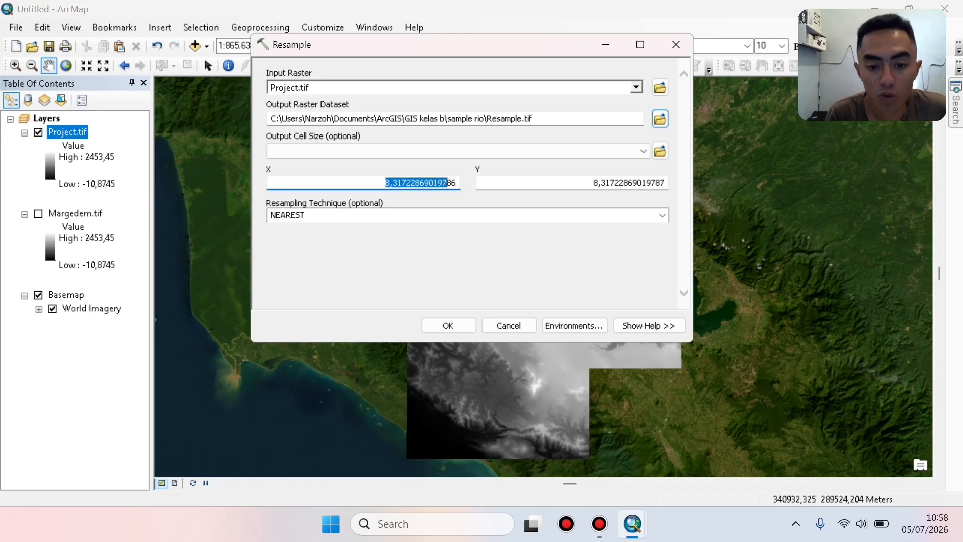
{"action": "type", "text": "30"}
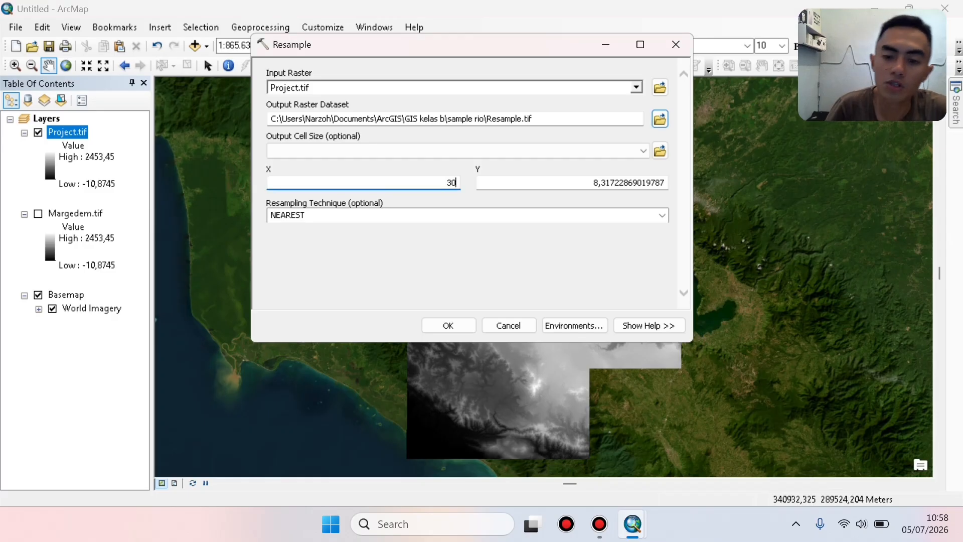
{"action": "key", "text": "Tab"}
{"action": "type", "text": "30"}
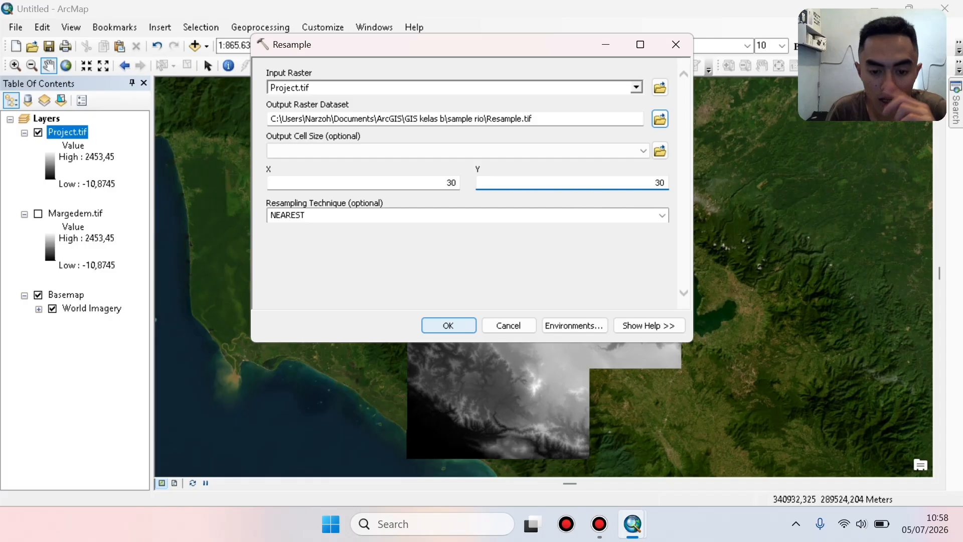
{"action": "left_click", "coordinate": [448, 325]}
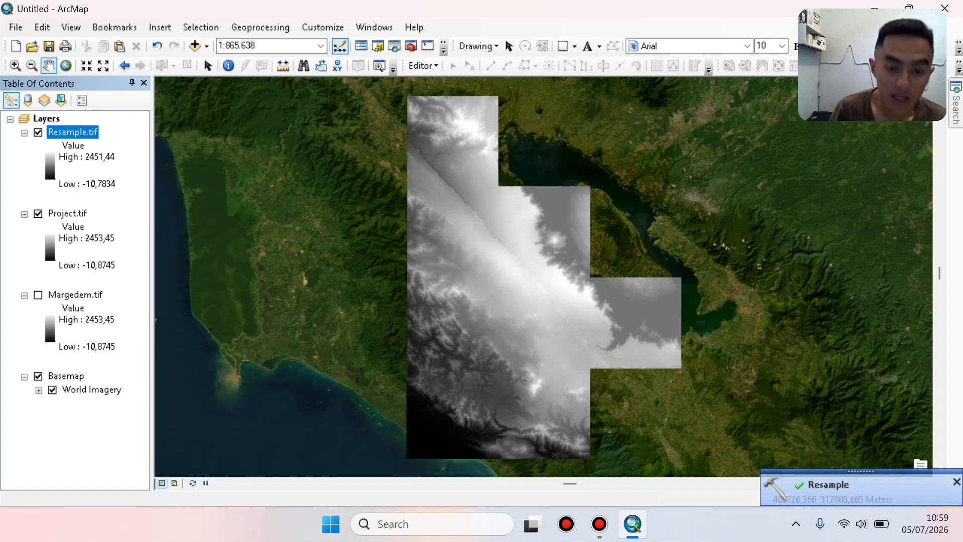
Browse for data to add in the LAST PERTEMUAN APTEK downloads folder and open 1.SITUASI SUNGAI SILAHAR FINAL.dwg.
{"action": "left_click", "coordinate": [206, 46]}
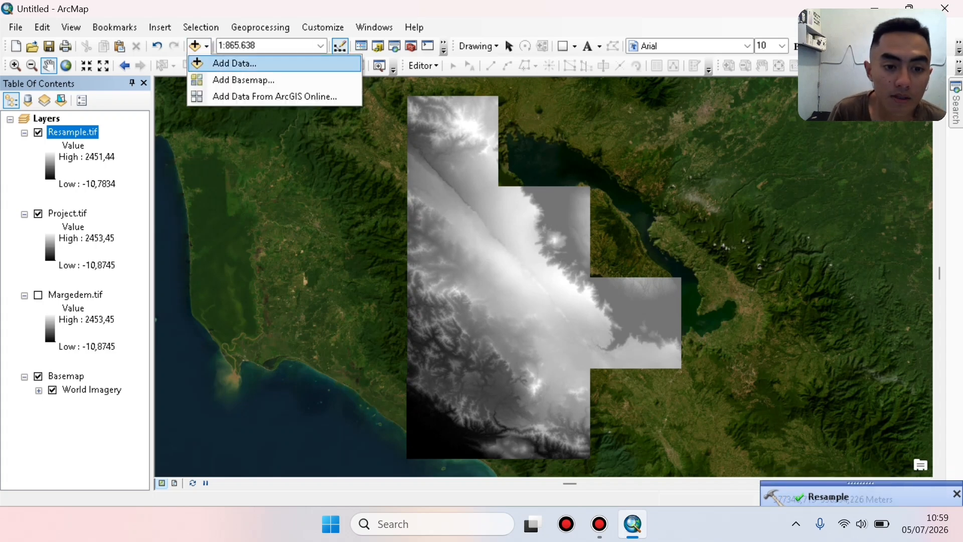
{"action": "left_click", "coordinate": [234, 63]}
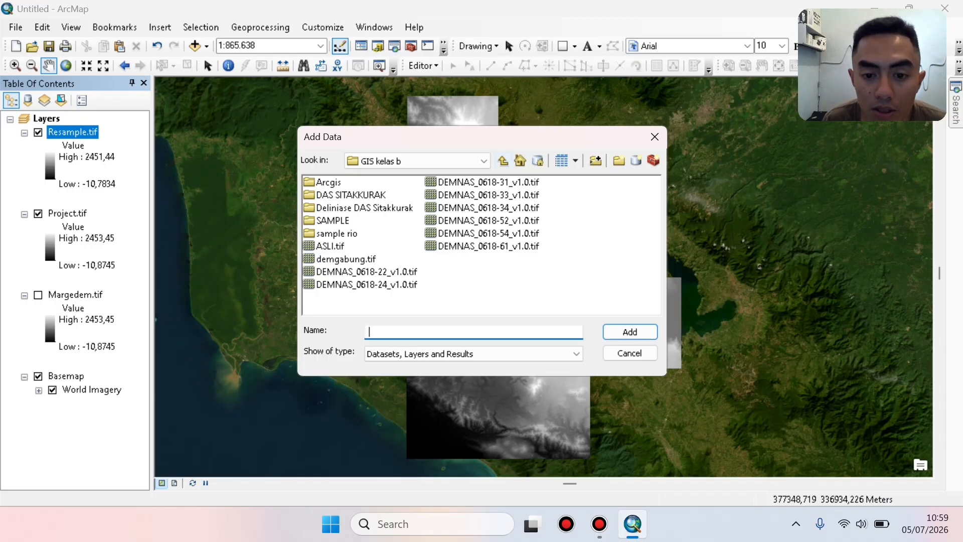
{"action": "left_click", "coordinate": [503, 160]}
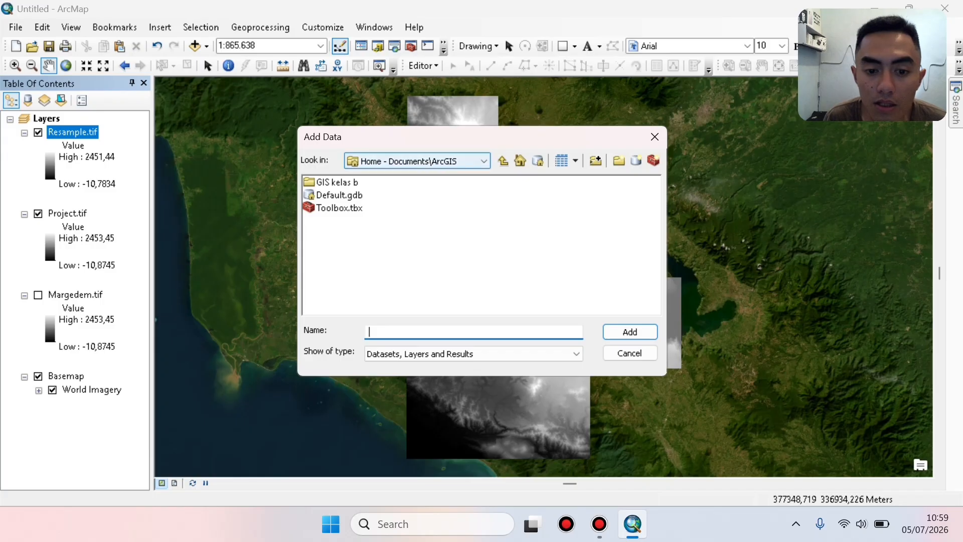
{"action": "left_click", "coordinate": [483, 161]}
{"action": "left_click", "coordinate": [483, 161]}
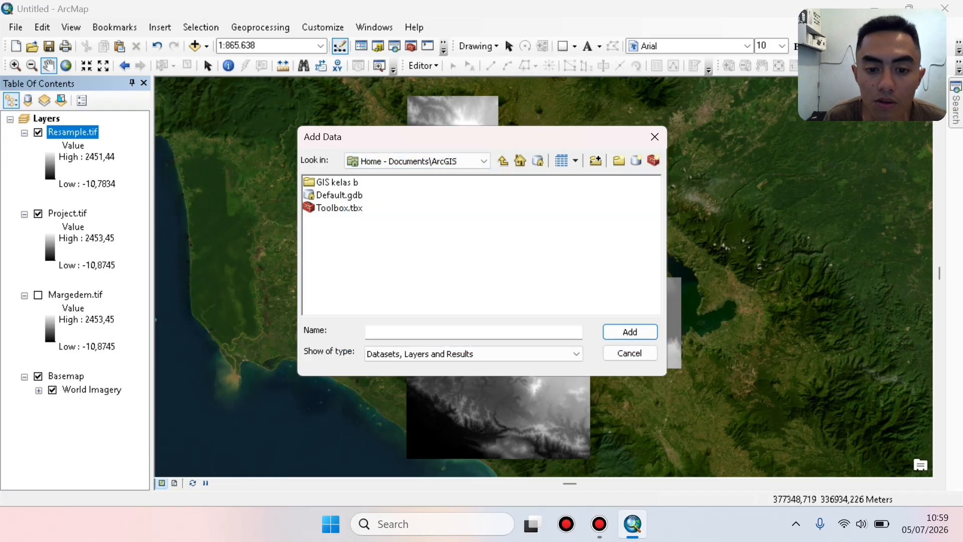
{"action": "left_click", "coordinate": [483, 161]}
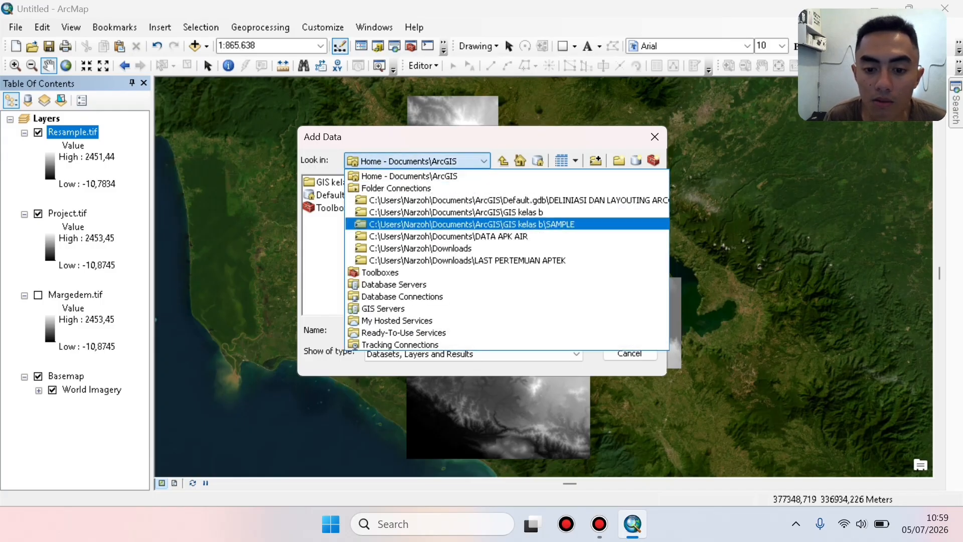
{"action": "key", "text": "Return"}
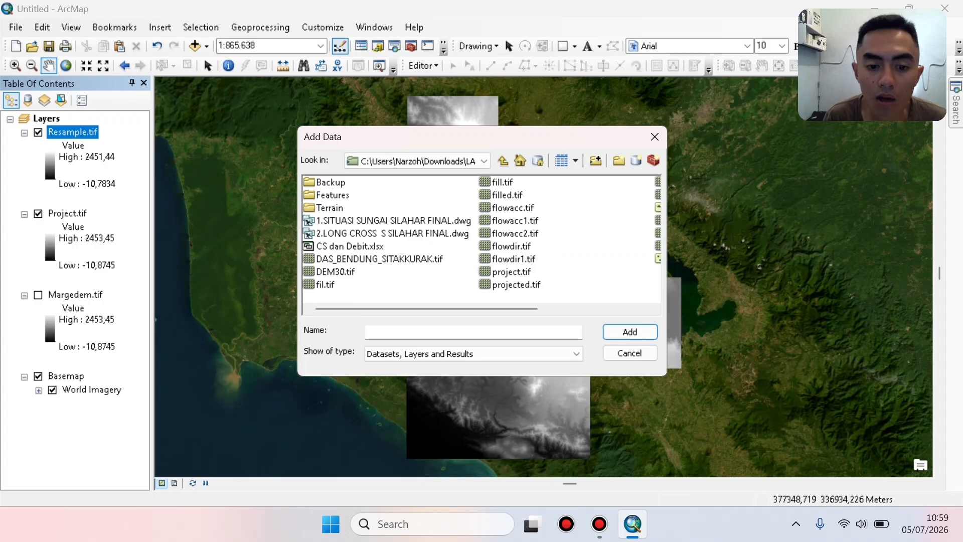
{"action": "left_click", "coordinate": [393, 221]}
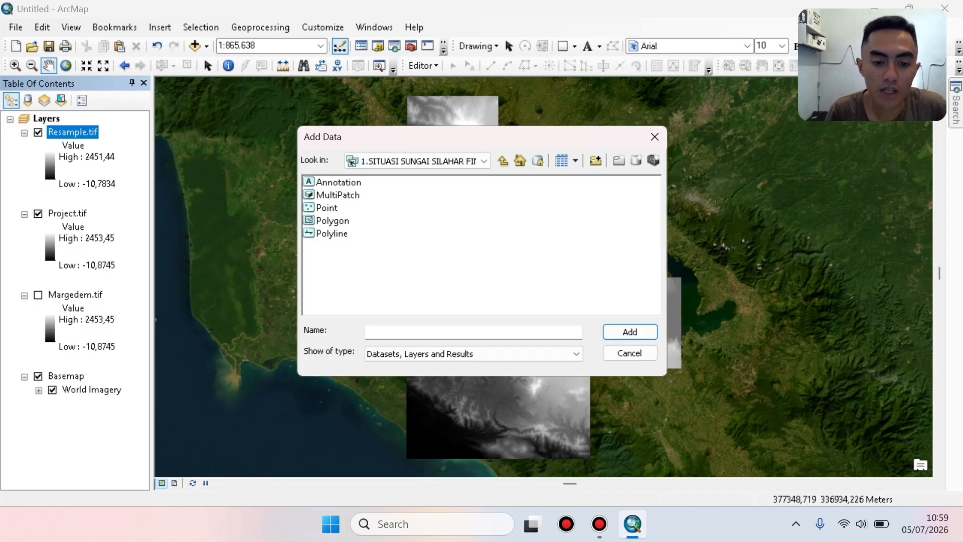
Add the Annotation and Polyline feature classes of the Silahar river drawing to the map.
{"action": "left_click", "coordinate": [339, 182]}
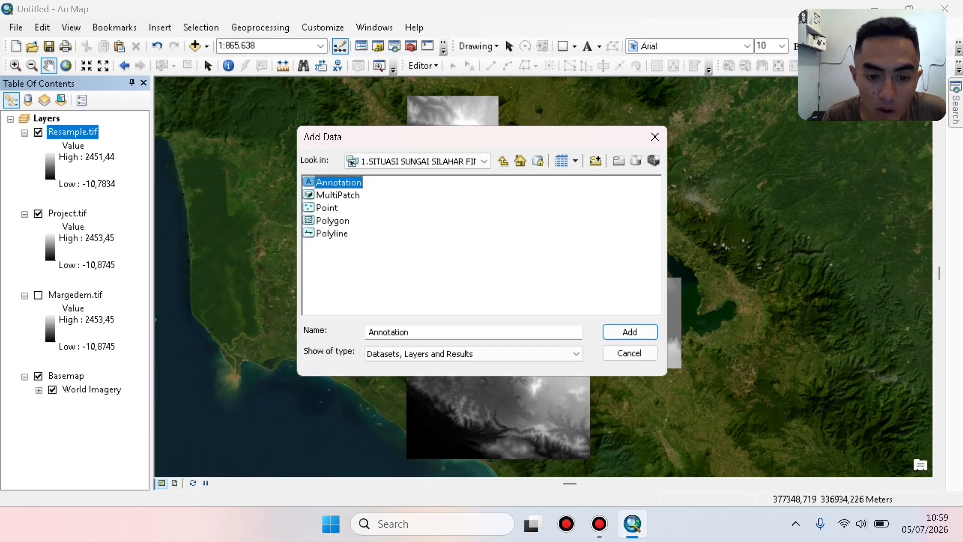
{"action": "left_click", "coordinate": [332, 234], "text": "ctrl"}
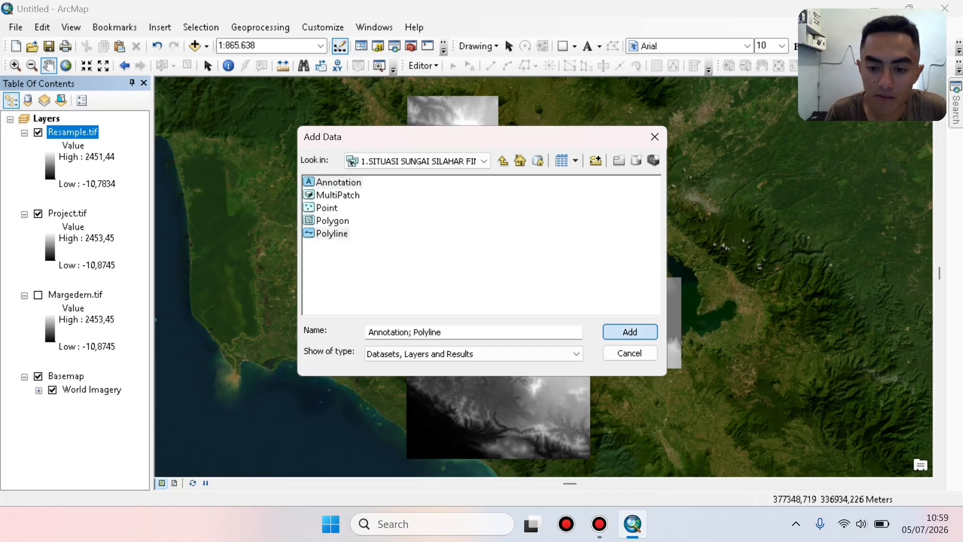
{"action": "left_click", "coordinate": [630, 332]}
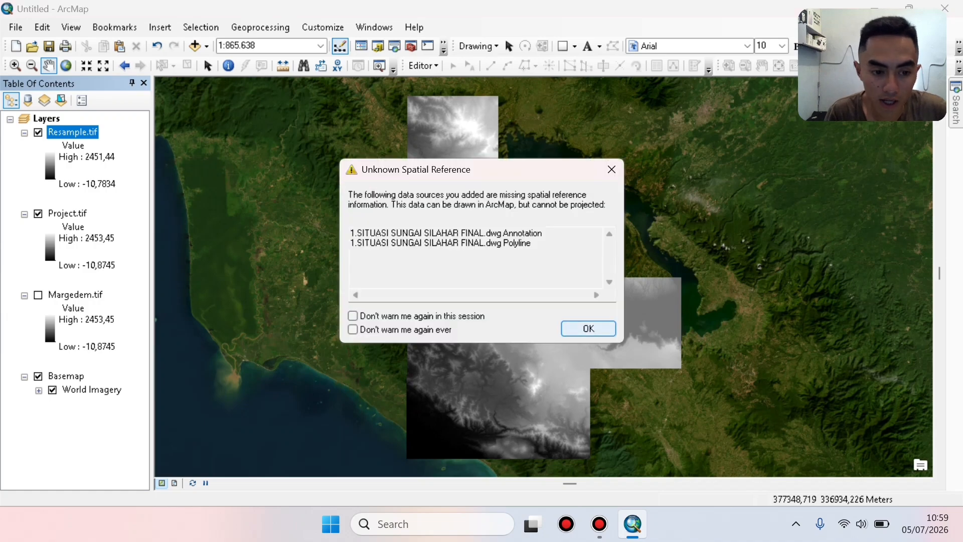
{"action": "key", "text": "Return"}
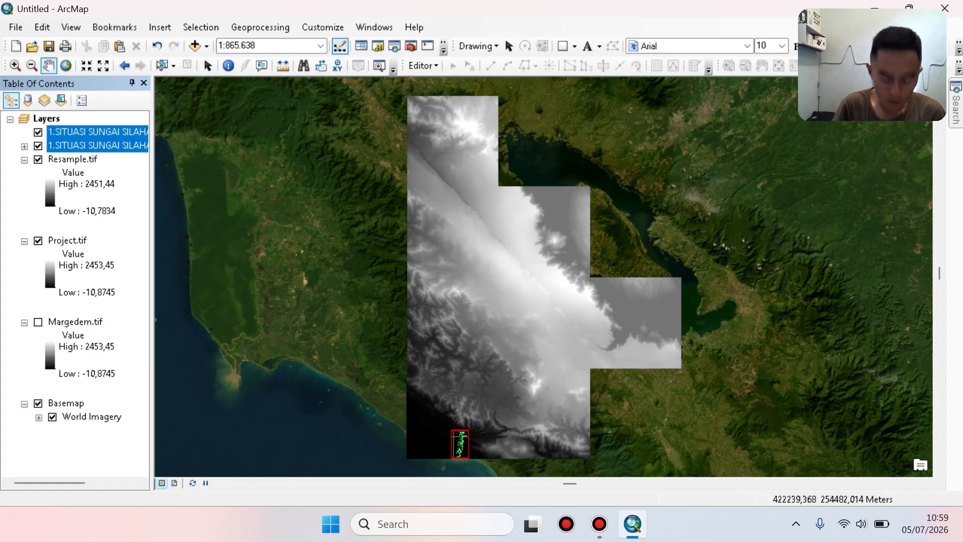
Set the Parallel Processing Factor to 0 in the geoprocessing environment settings.
{"action": "left_click", "coordinate": [260, 27]}
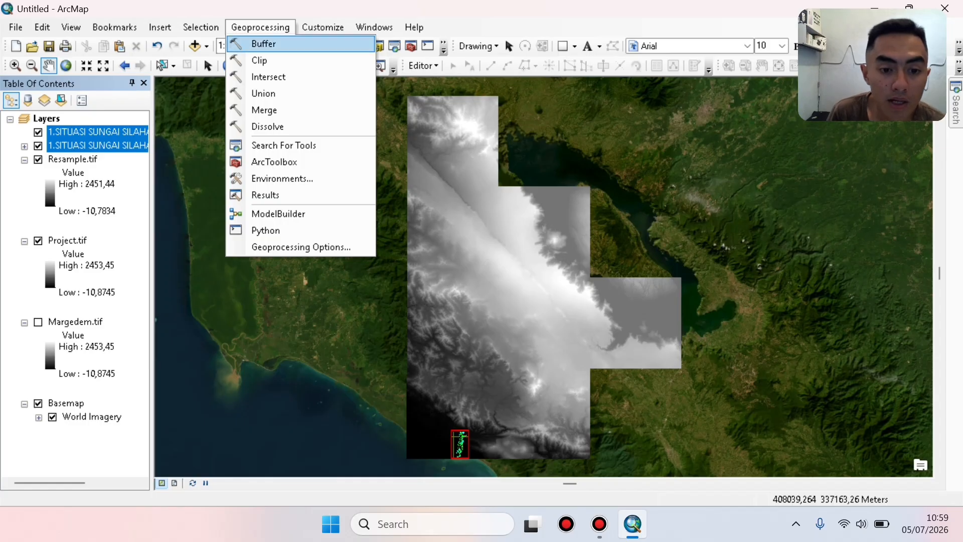
{"action": "left_click", "coordinate": [282, 178]}
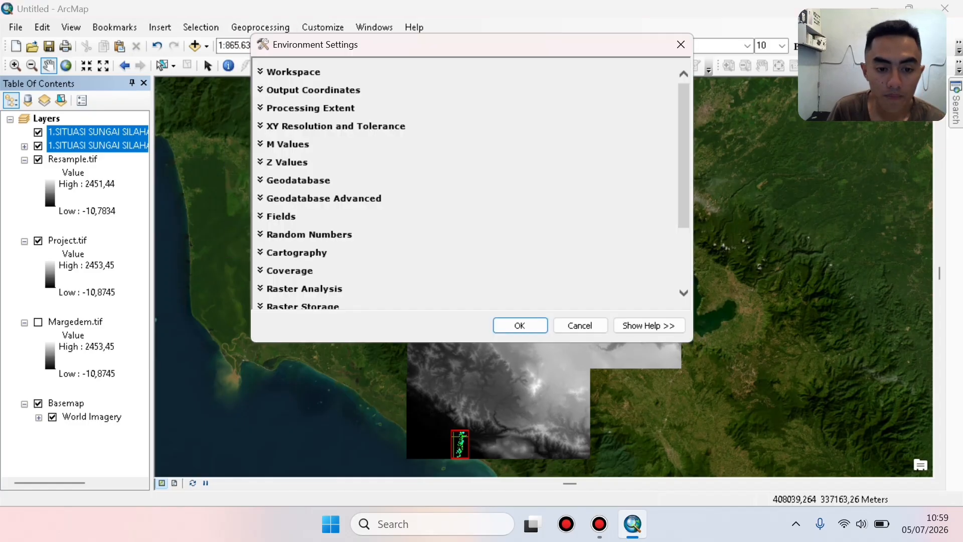
{"action": "scroll", "coordinate": [466, 185], "scroll_direction": "down", "scroll_amount": 3}
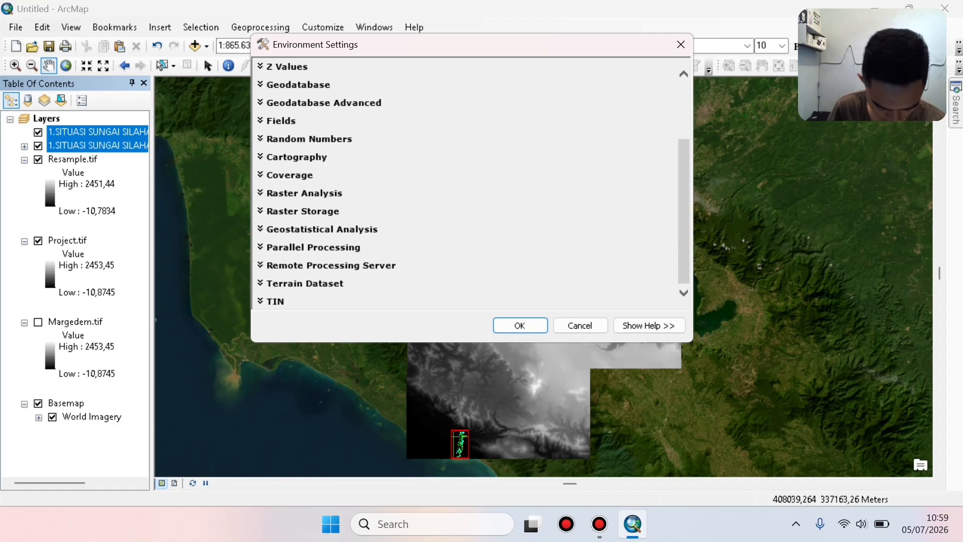
{"action": "left_click", "coordinate": [313, 247]}
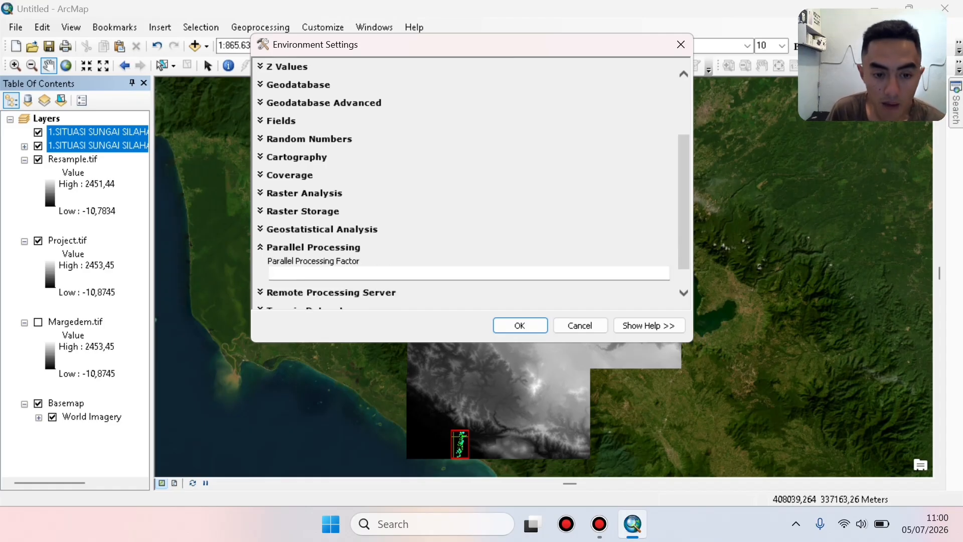
{"action": "left_click", "coordinate": [273, 273]}
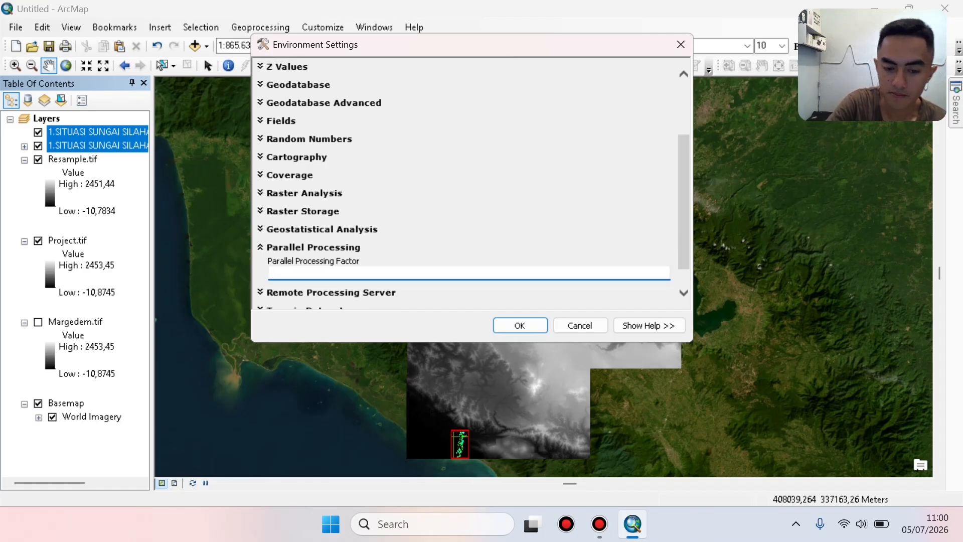
{"action": "type", "text": "0"}
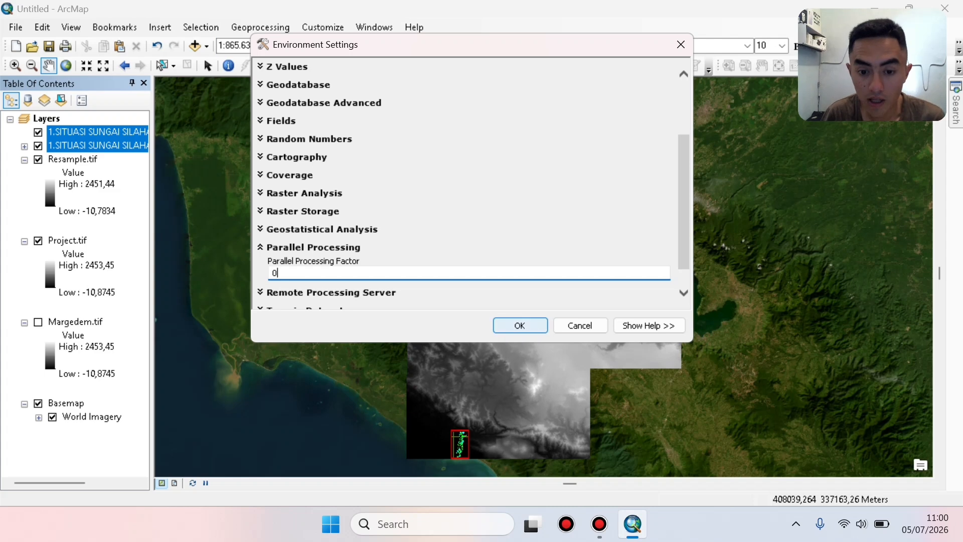
{"action": "key", "text": "Return"}
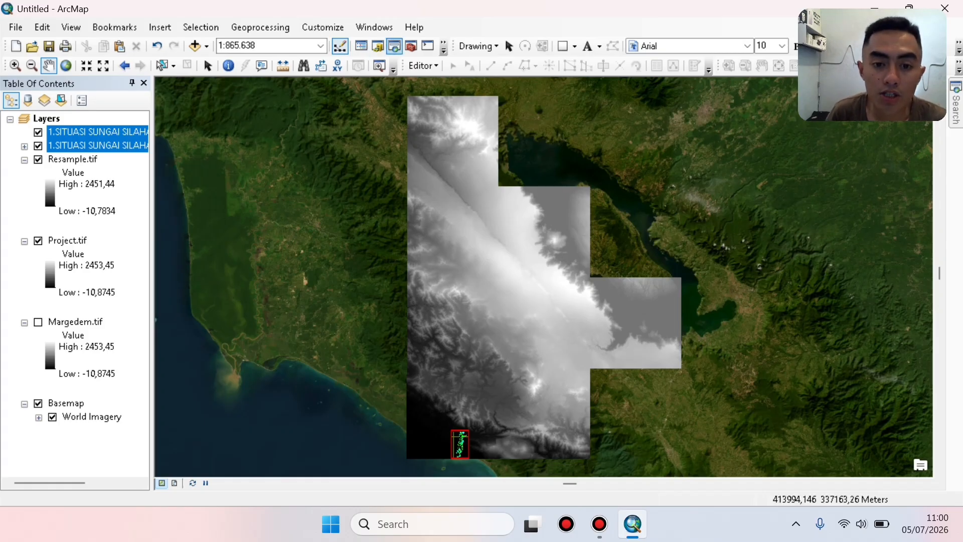
Search the geoprocessing tools for "Fill spasial analisis".
{"action": "left_click", "coordinate": [394, 45]}
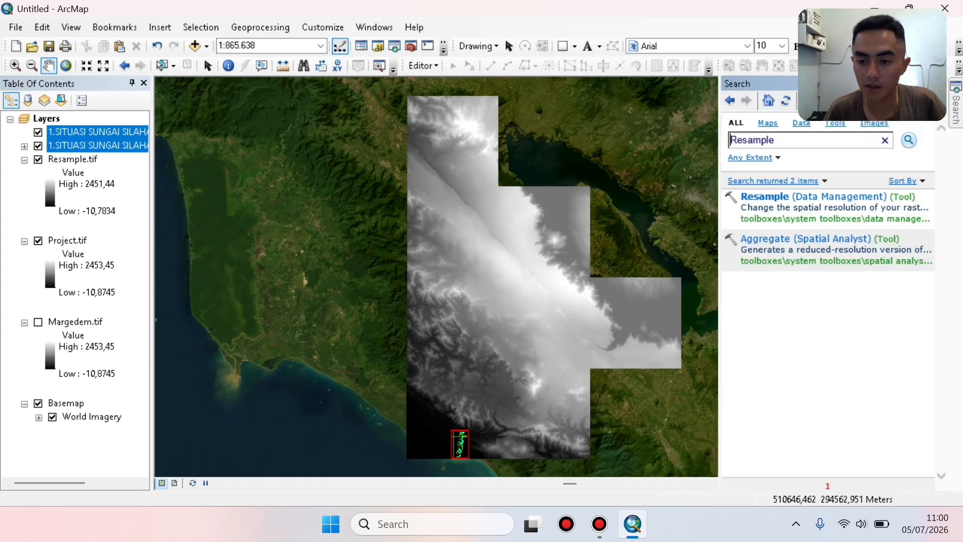
{"action": "left_click", "coordinate": [874, 139]}
{"action": "key", "text": "ctrl+a"}
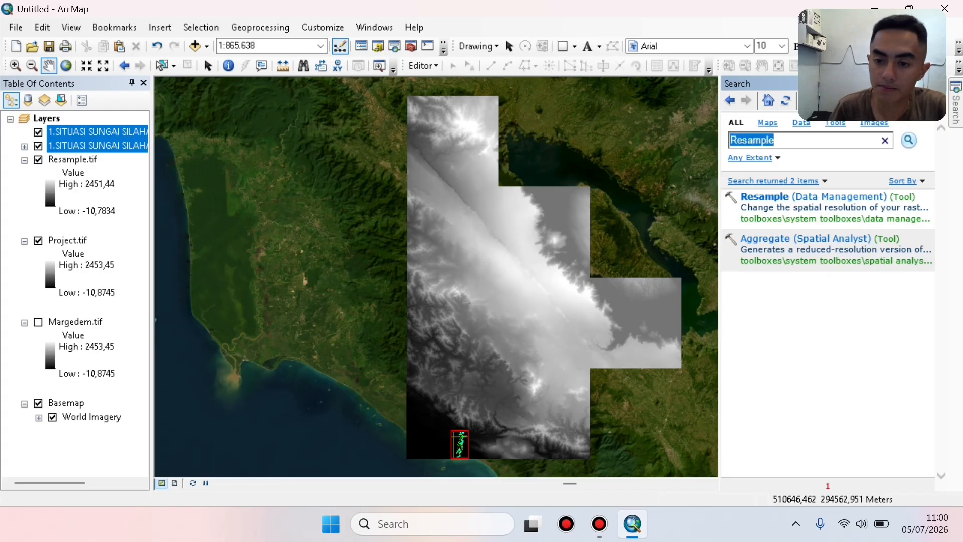
{"action": "type", "text": "Fil"}
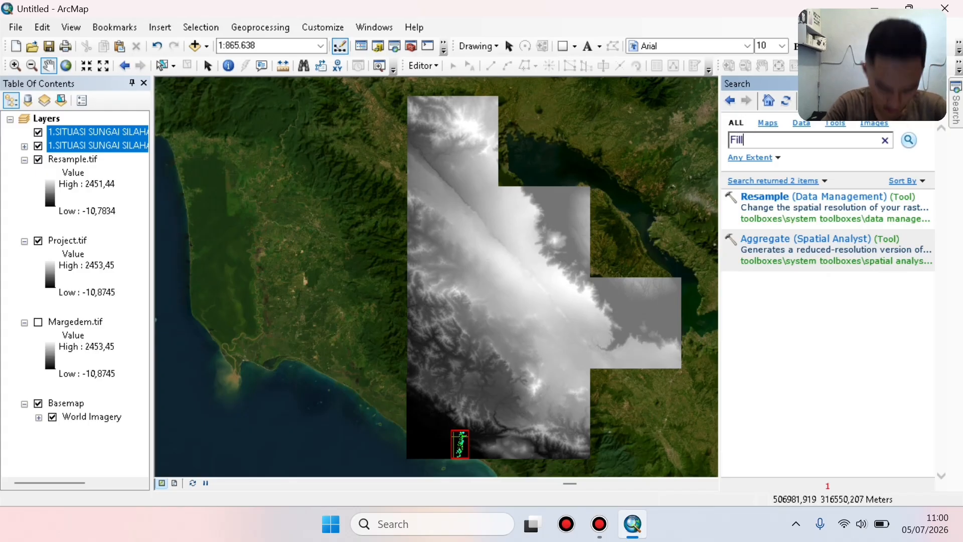
{"action": "type", "text": "l s"}
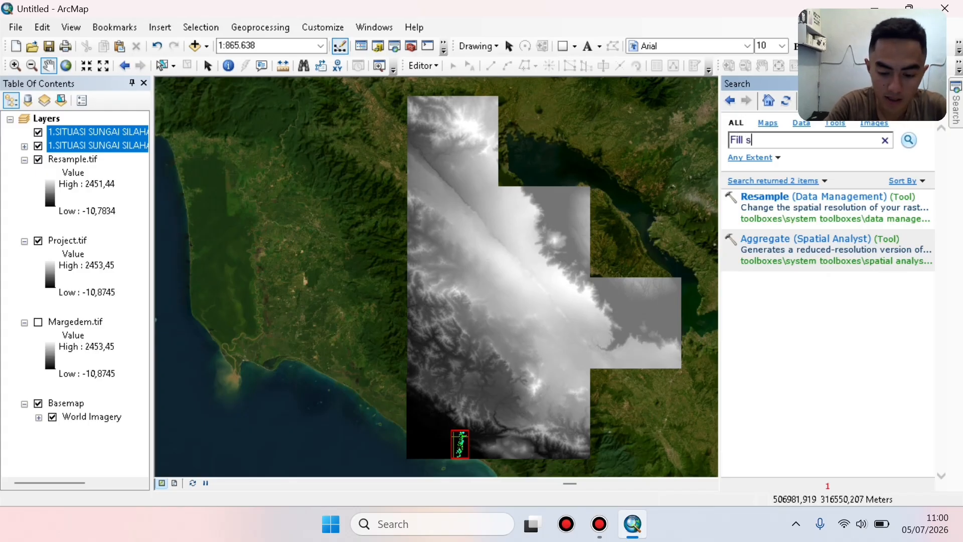
{"action": "type", "text": "pasial analisis"}
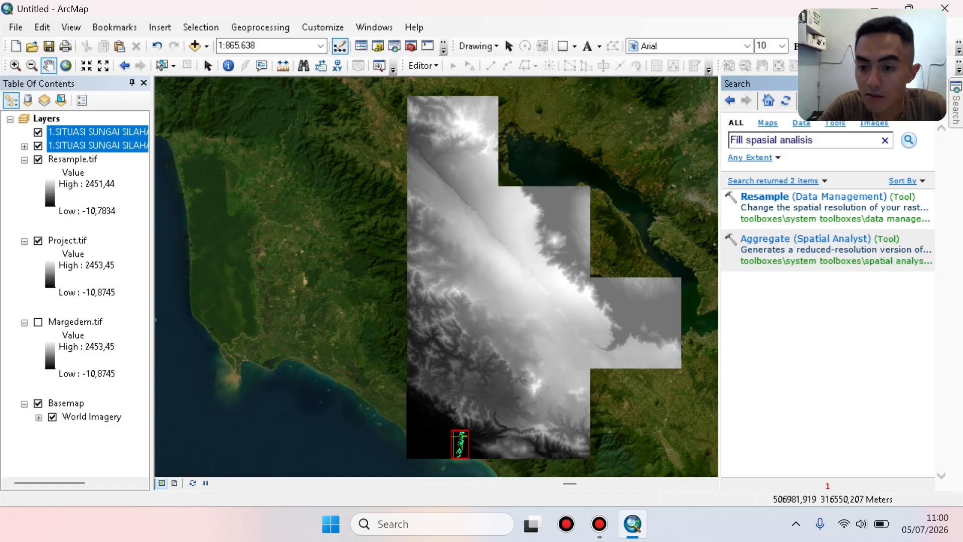
{"action": "key", "text": "Return"}
Reduce the tool search to the word Fill and open the Spatial Analyst Fill tool.
{"action": "key", "text": "ctrl+shift+Left"}
{"action": "key", "text": "ctrl+shift+Left"}
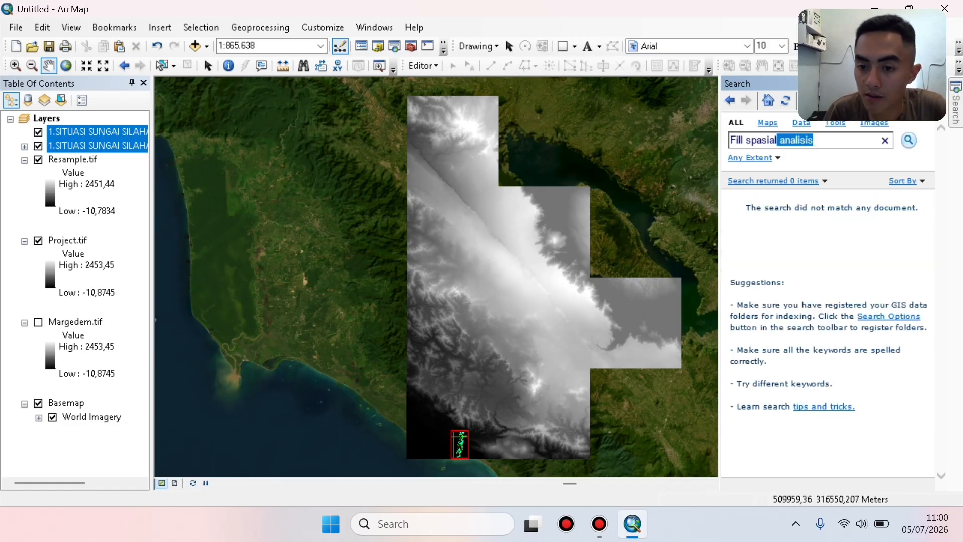
{"action": "key", "text": "BackSpace"}
{"action": "key", "text": "BackSpace"}
{"action": "key", "text": "Return"}
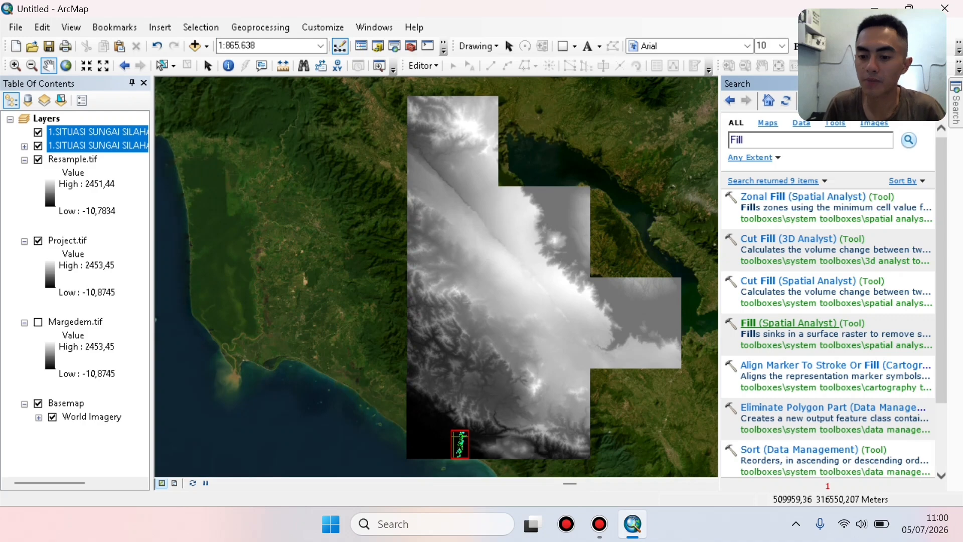
{"action": "left_click", "coordinate": [773, 323]}
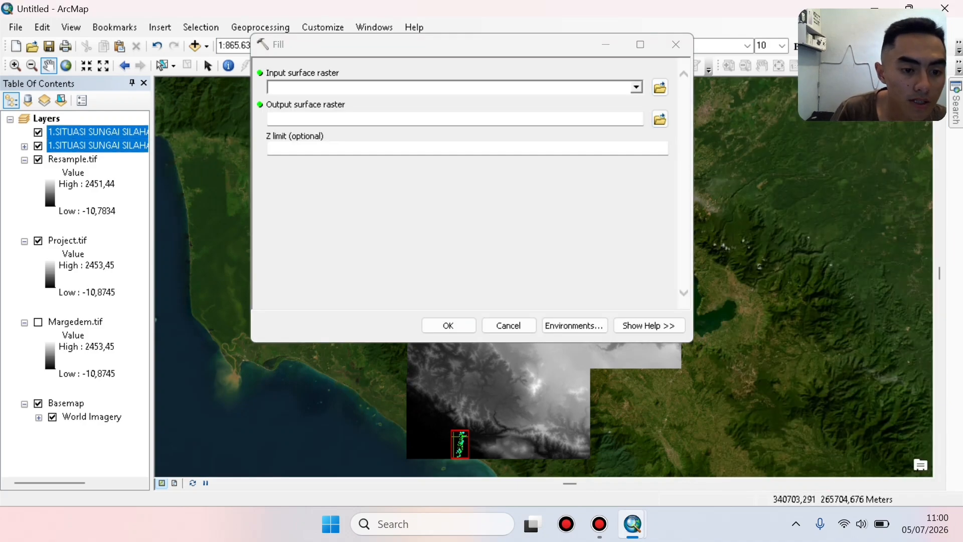
Run Fill on Resample.tif with the output surface raster saved as Fill.tif in the sample rio folder.
{"action": "left_click", "coordinate": [73, 159]}
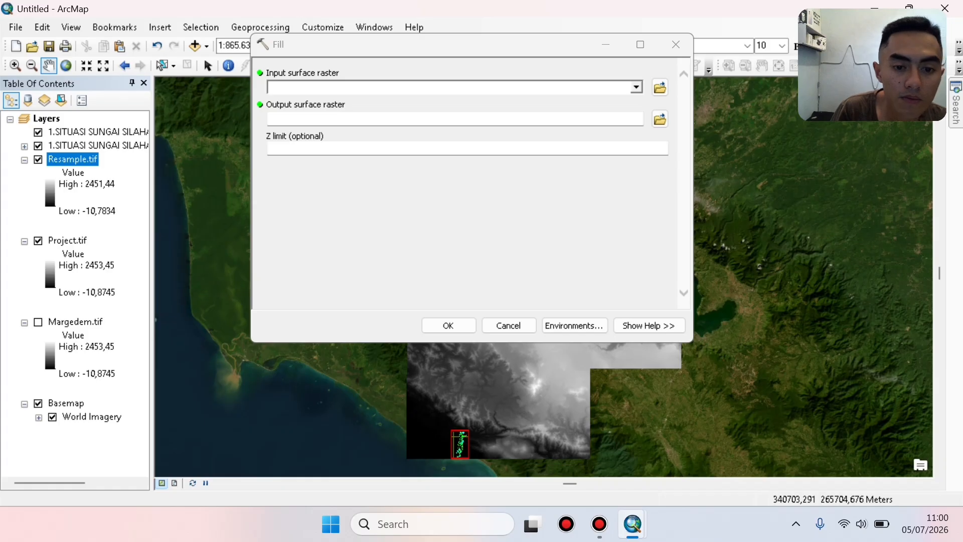
{"action": "left_click_drag", "start_coordinate": [73, 159], "coordinate": [377, 87]}
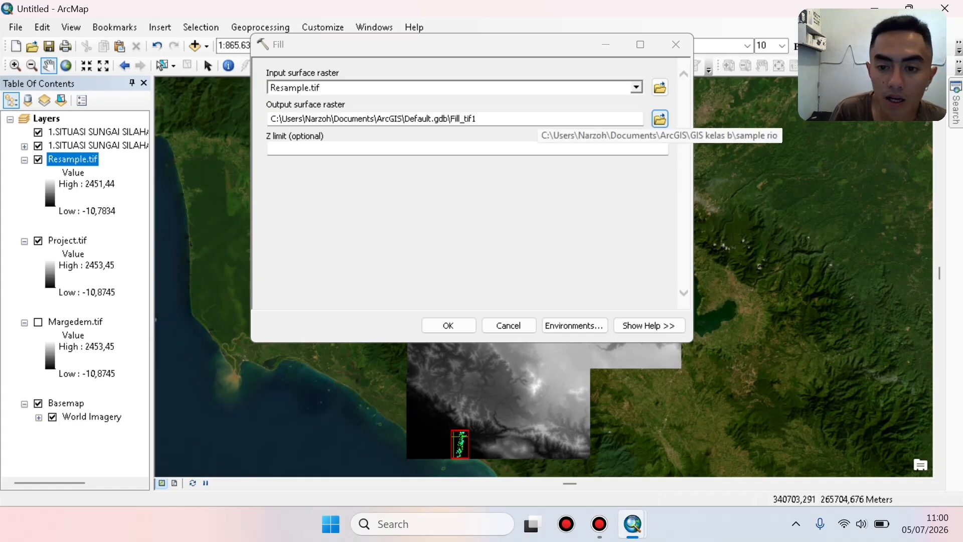
{"action": "left_click", "coordinate": [660, 119]}
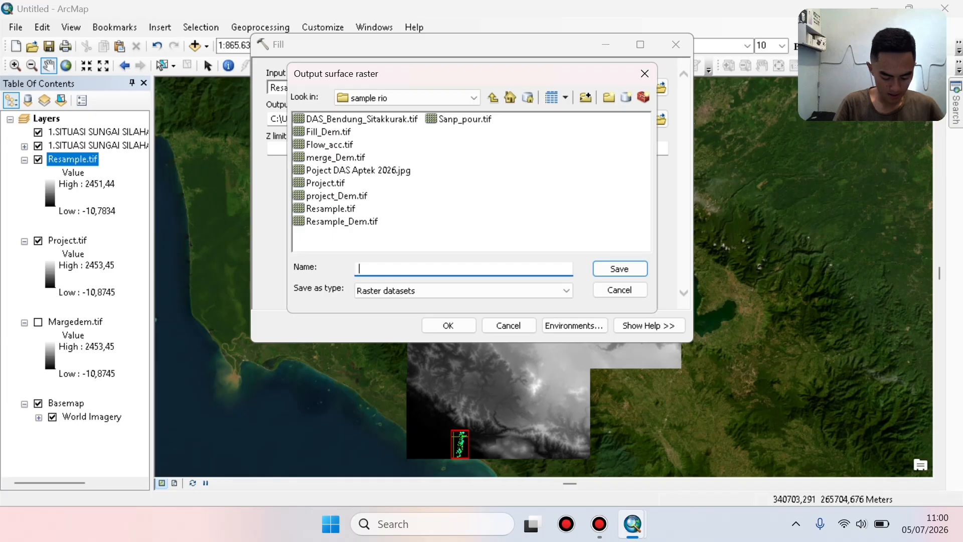
{"action": "type", "text": "F"}
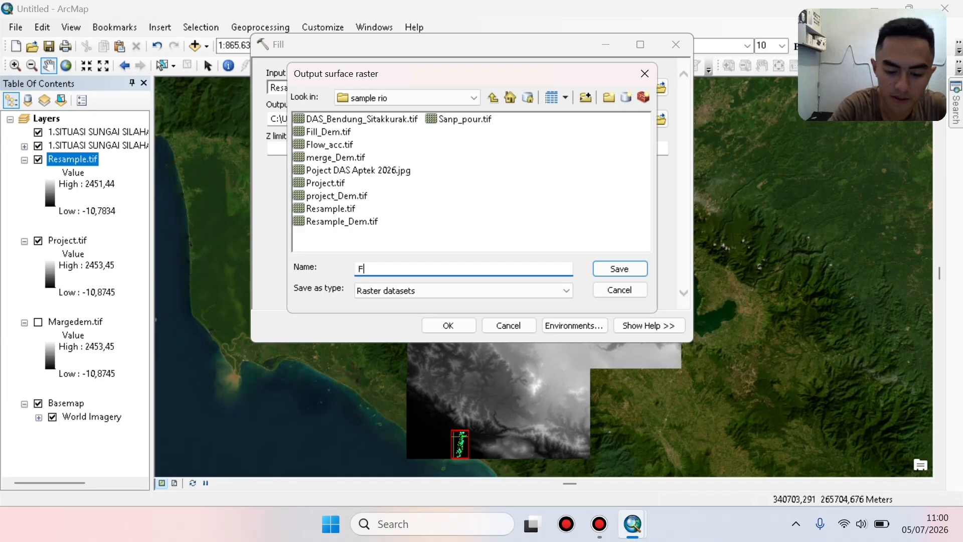
{"action": "type", "text": "ill.t"}
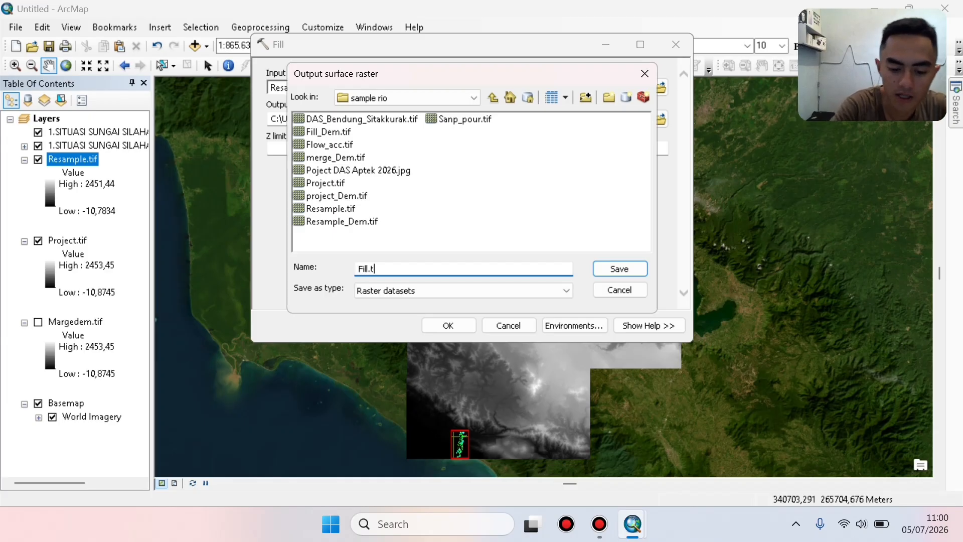
{"action": "type", "text": "if"}
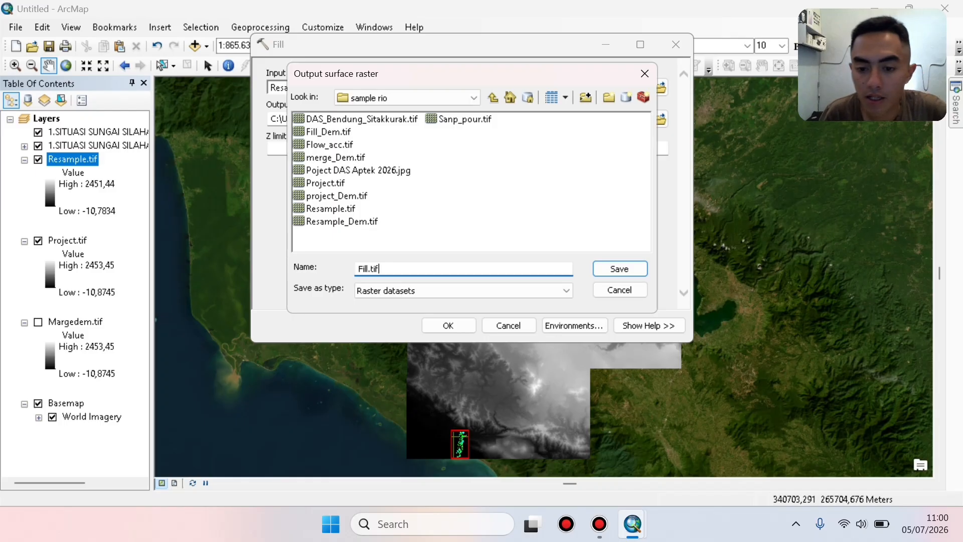
{"action": "key", "text": "Return"}
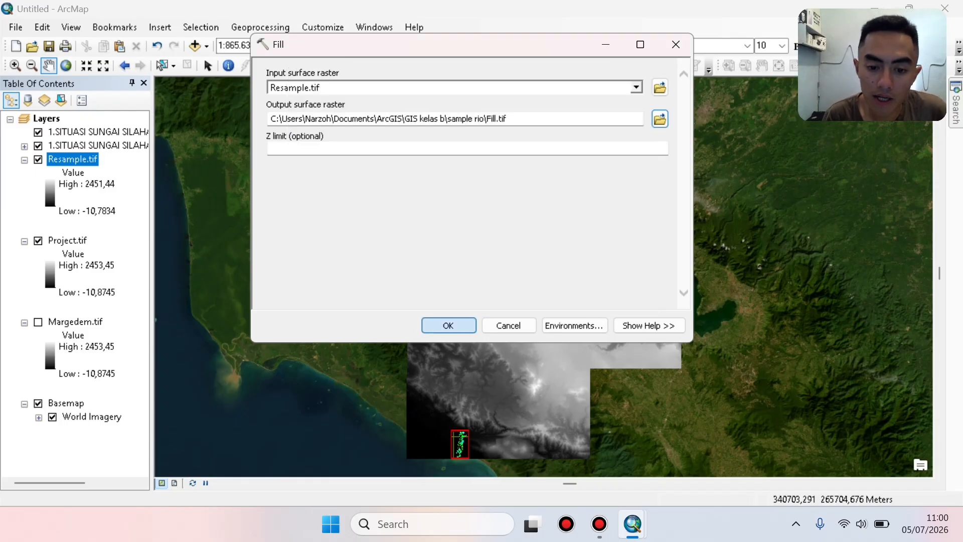
{"action": "key", "text": "Return"}
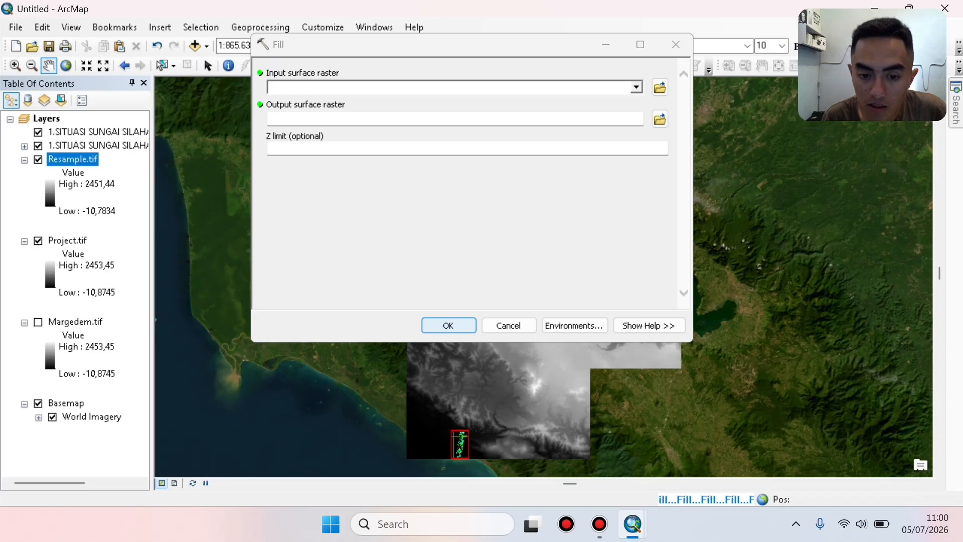
{"action": "key", "text": "Return"}
{"action": "key", "text": "Return"}
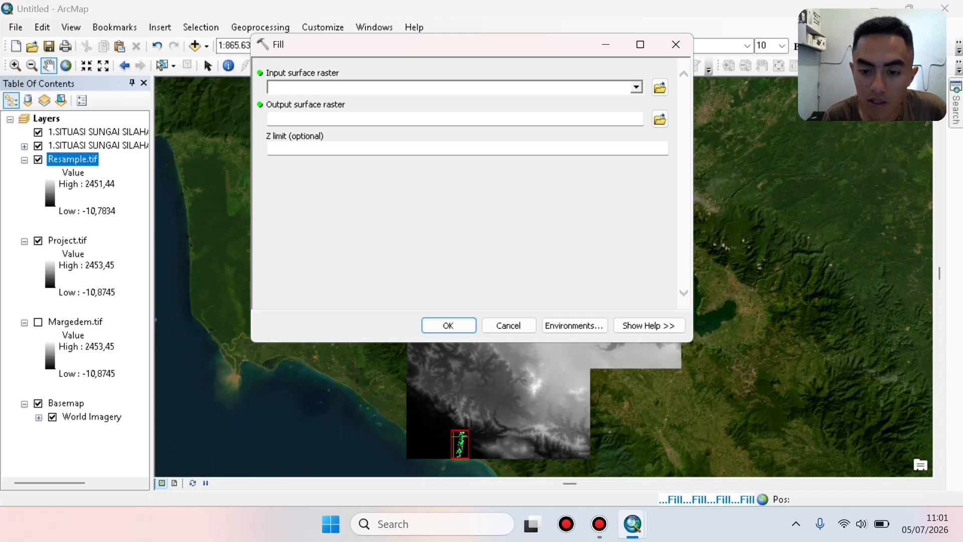
Search the geoprocessing tools for "Flow direction" and open the Spatial Analyst Flow Direction tool.
{"action": "key", "text": "Escape"}
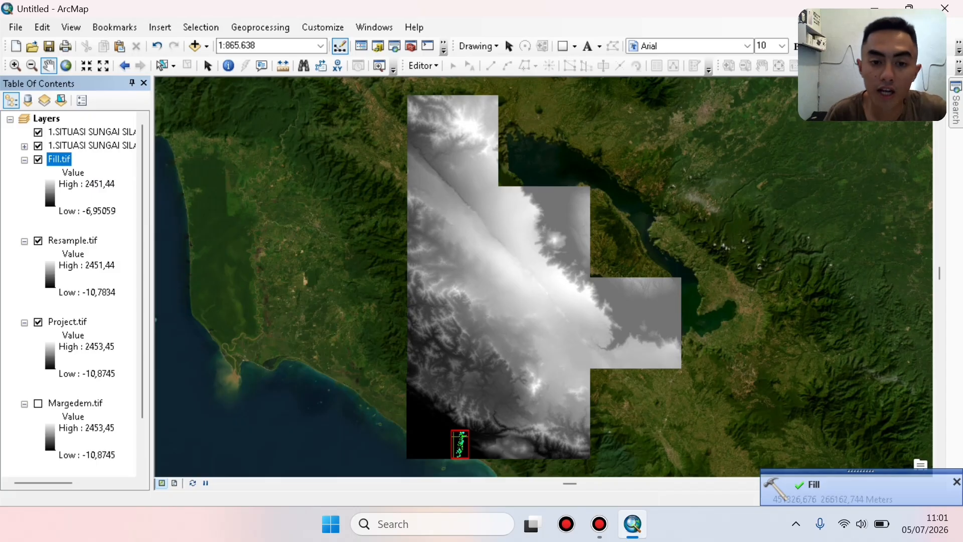
{"action": "left_click", "coordinate": [395, 46]}
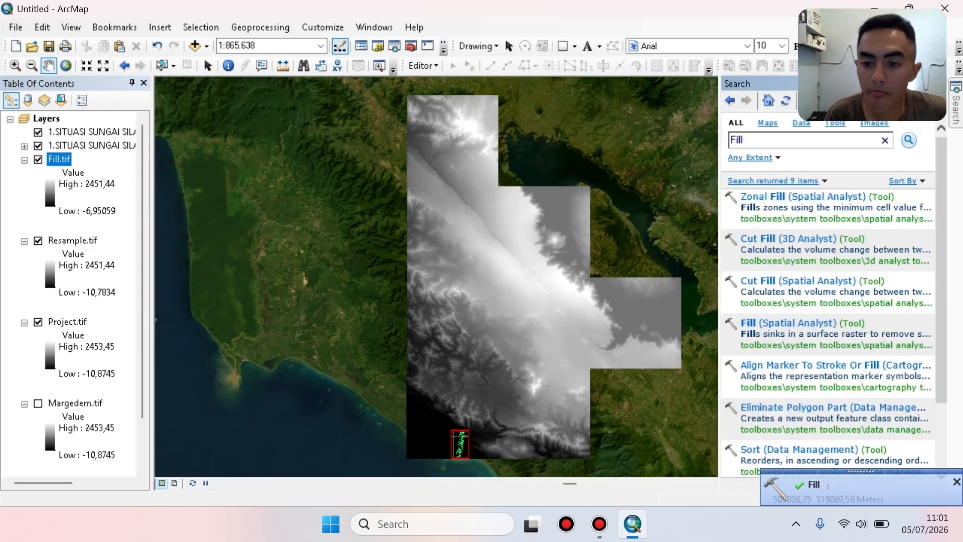
{"action": "key", "text": "BackSpace"}
{"action": "key", "text": "BackSpace"}
{"action": "key", "text": "BackSpace"}
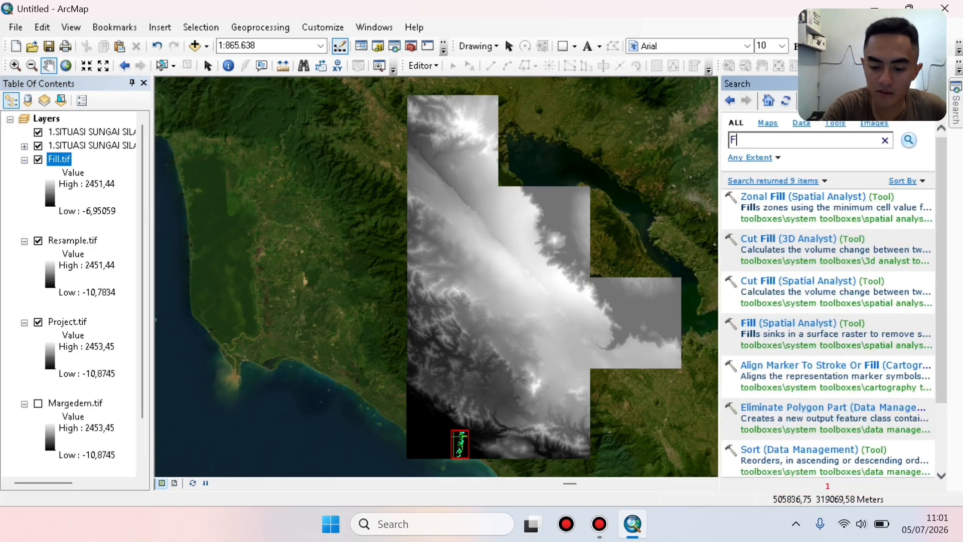
{"action": "type", "text": "low dire"}
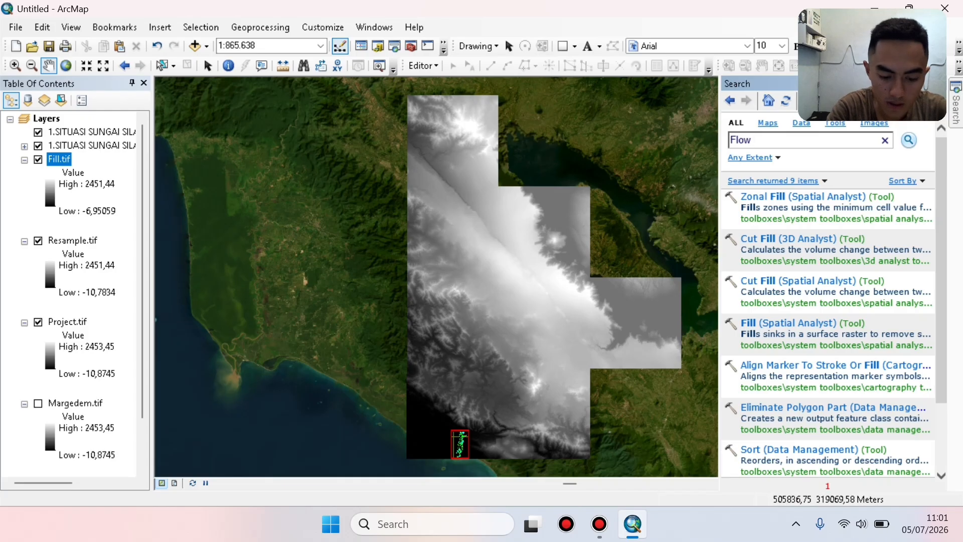
{"action": "type", "text": "ction"}
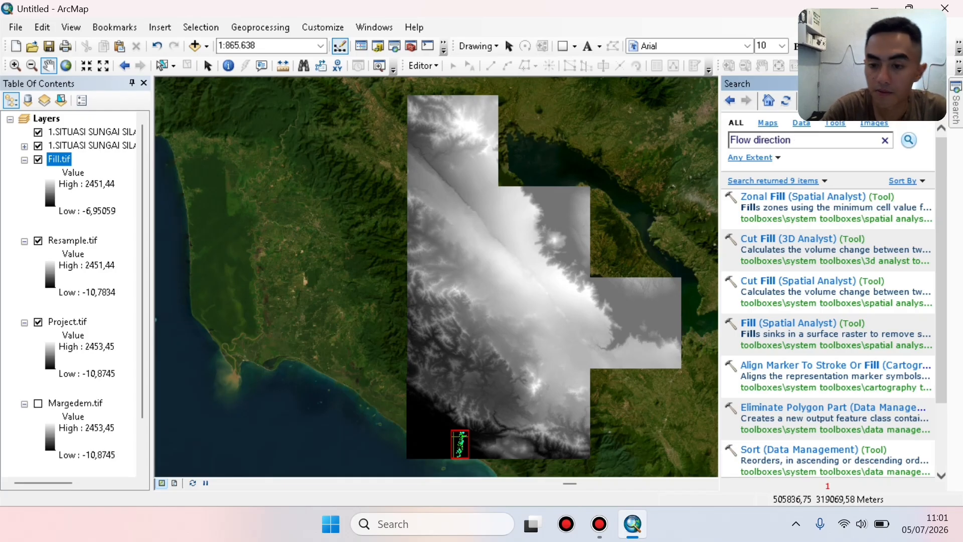
{"action": "key", "text": "Return"}
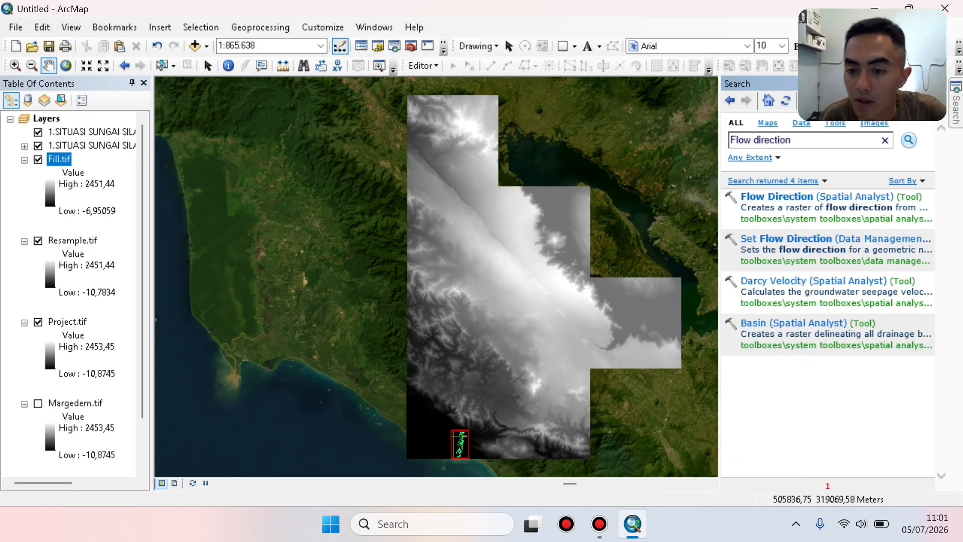
{"action": "left_click", "coordinate": [777, 196]}
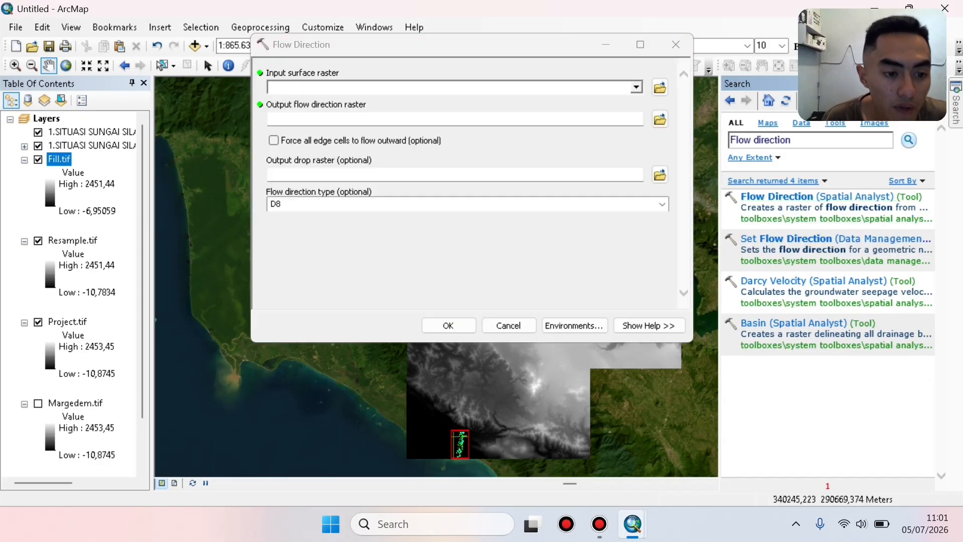
Run Flow Direction on Fill.tif with the output flow direction raster saved as Flow.tif in the sample rio folder.
{"action": "left_click_drag", "start_coordinate": [60, 159], "coordinate": [452, 87]}
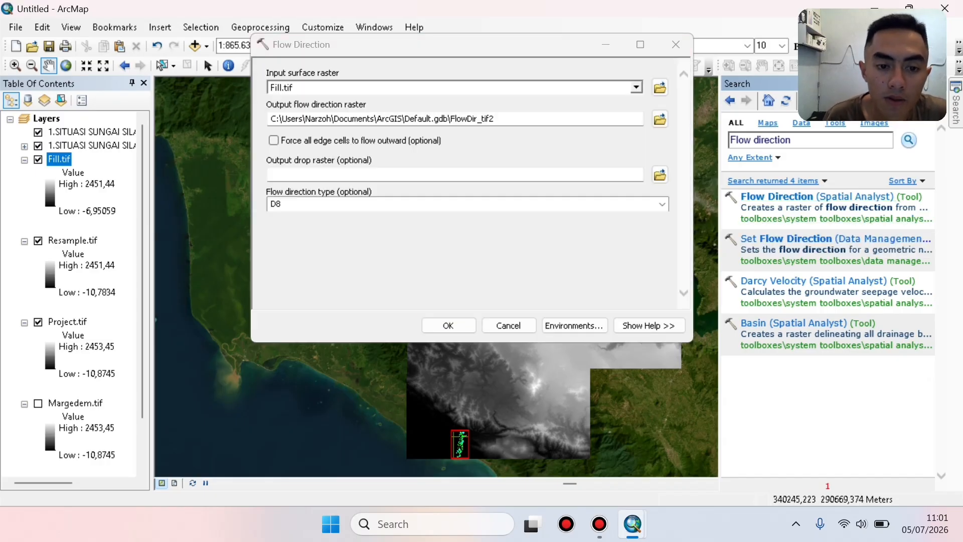
{"action": "left_click", "coordinate": [660, 119]}
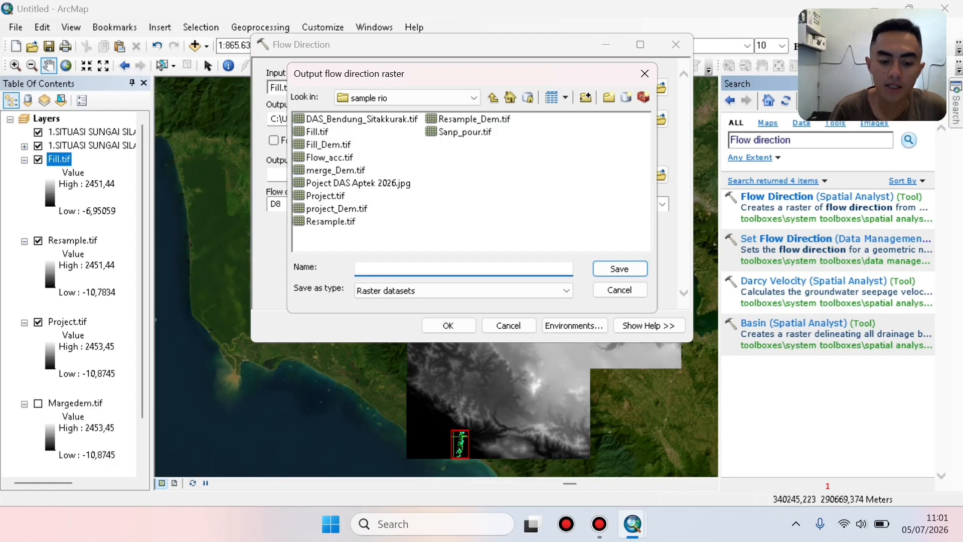
{"action": "type", "text": "Flo"}
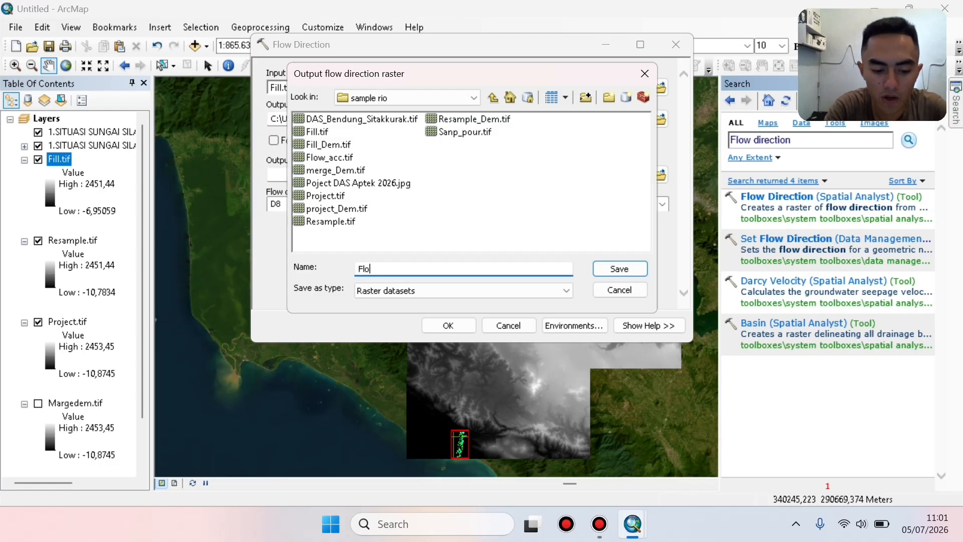
{"action": "type", "text": "w.tif"}
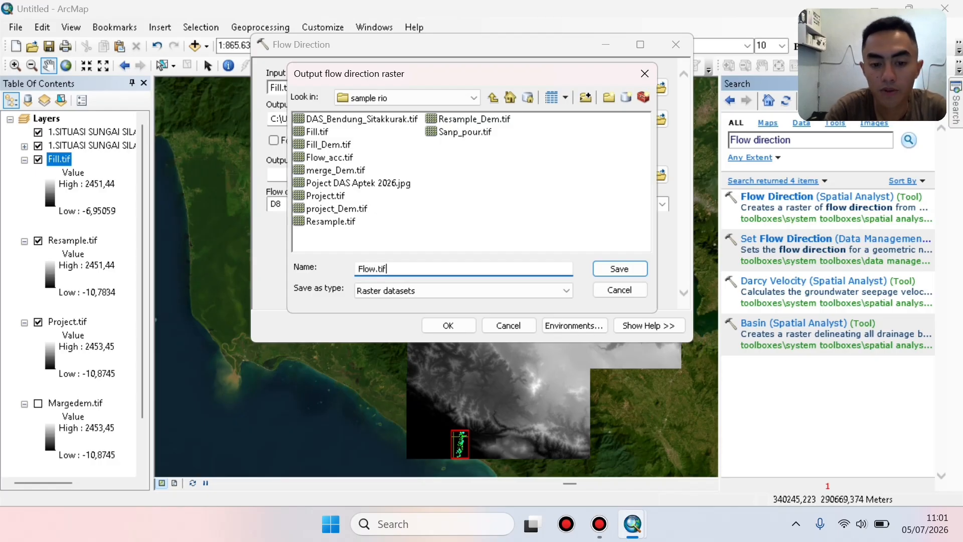
{"action": "key", "text": "Return"}
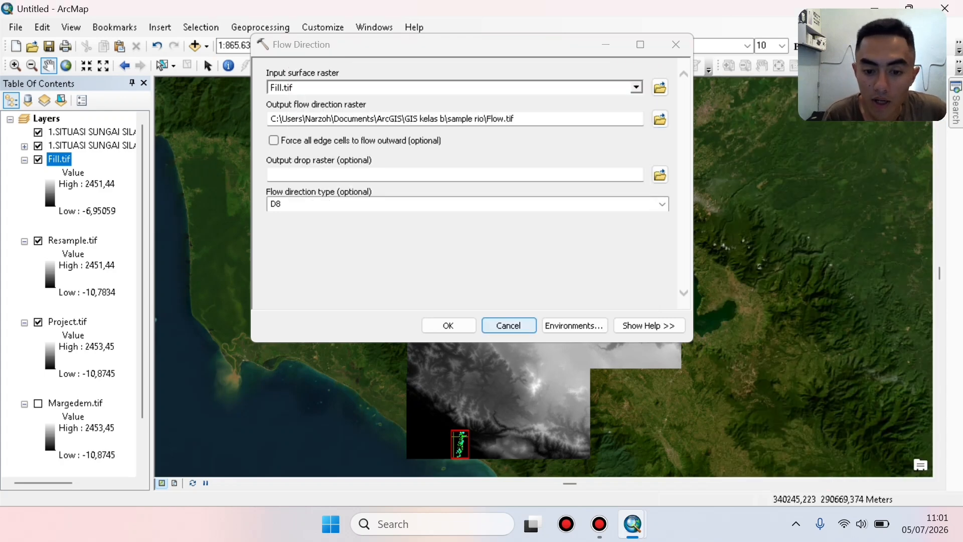
{"action": "left_click", "coordinate": [448, 325]}
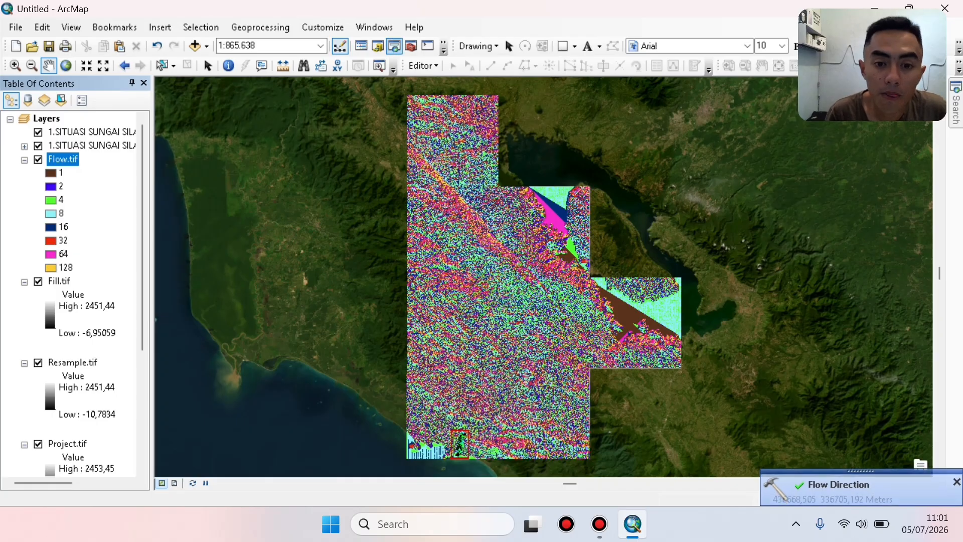
Search the geoprocessing tools for "Flow accumulation" and open the Spatial Analyst Flow Accumulation tool.
{"action": "left_click", "coordinate": [395, 46]}
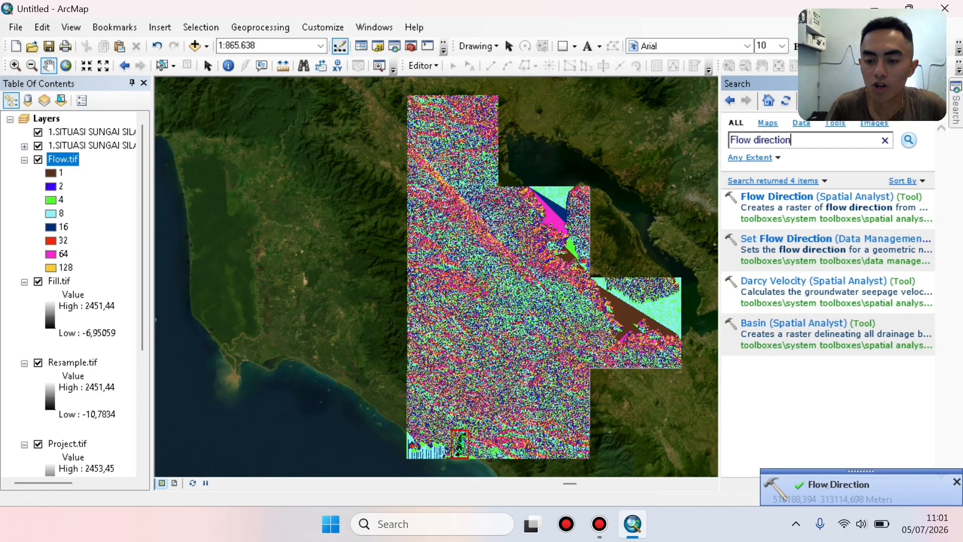
{"action": "key", "text": "BackSpace"}
{"action": "key", "text": "BackSpace"}
{"action": "key", "text": "BackSpace"}
{"action": "key", "text": "BackSpace"}
{"action": "key", "text": "BackSpace"}
{"action": "key", "text": "BackSpace"}
{"action": "key", "text": "BackSpace"}
{"action": "key", "text": "BackSpace"}
{"action": "key", "text": "BackSpace"}
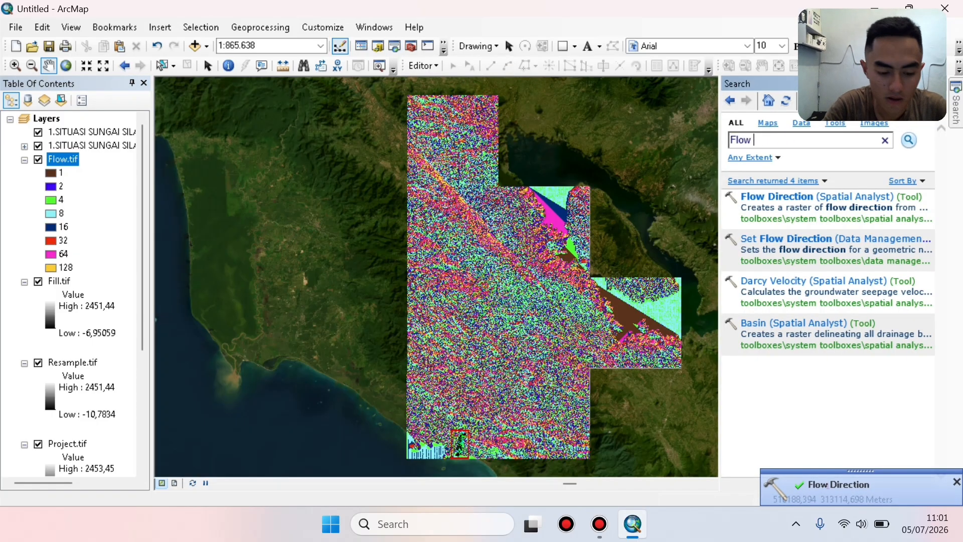
{"action": "type", "text": "accumul"}
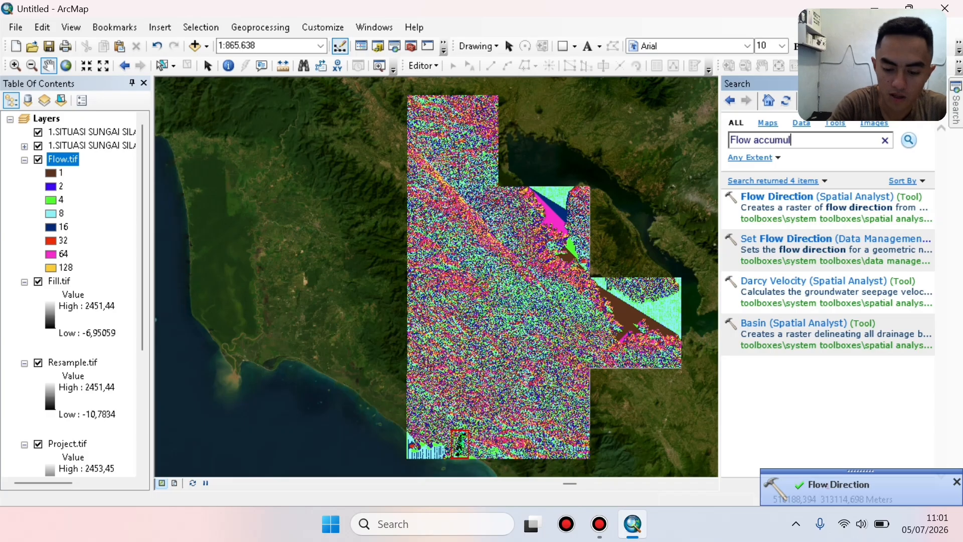
{"action": "type", "text": "ation"}
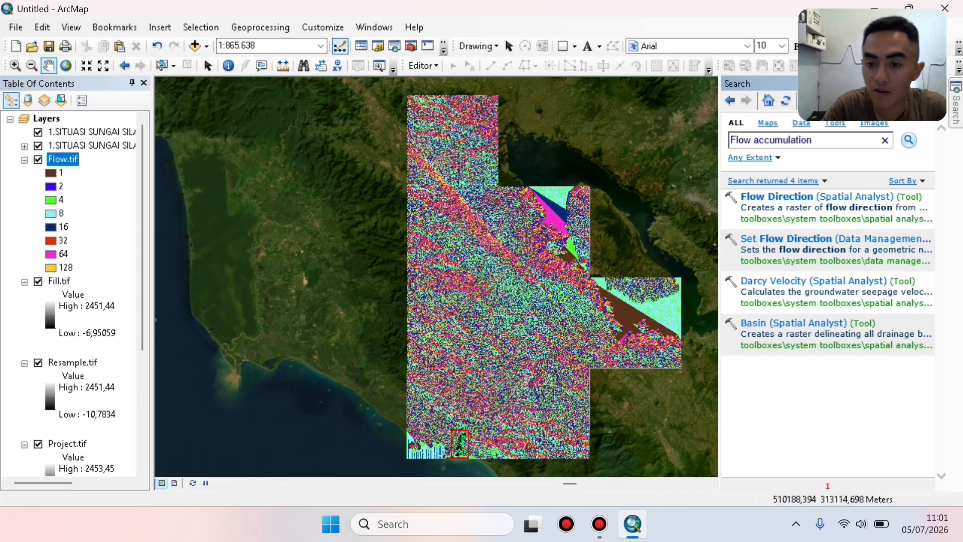
{"action": "key", "text": "Return"}
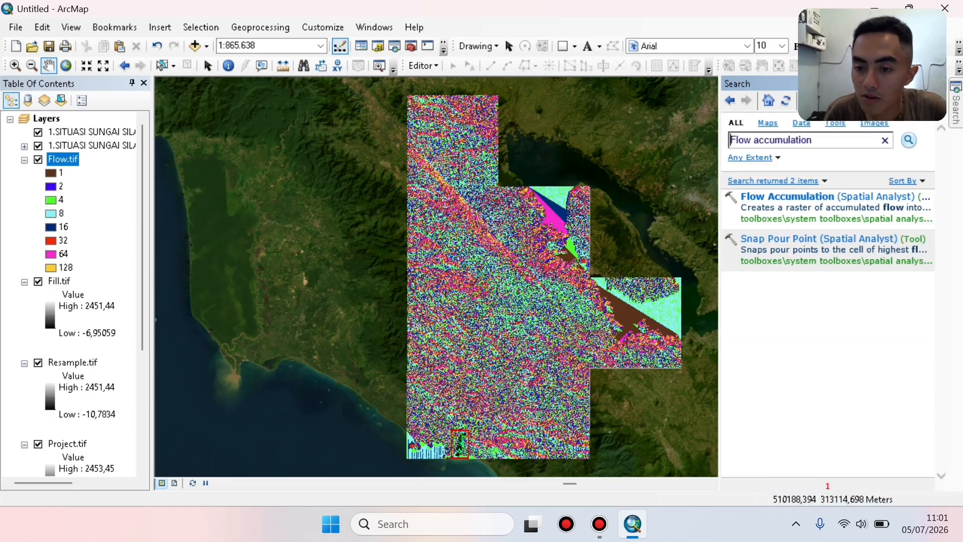
{"action": "left_click", "coordinate": [788, 197]}
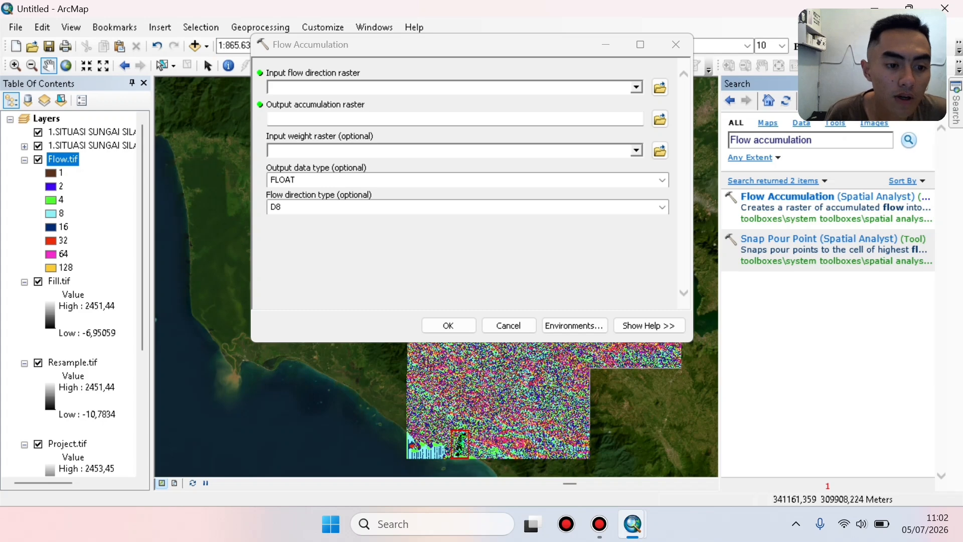
Run Flow Accumulation on Flow.tif with the output accumulation raster saved as Flowaccu.tif in the sample rio folder.
{"action": "left_click_drag", "start_coordinate": [63, 160], "coordinate": [401, 88]}
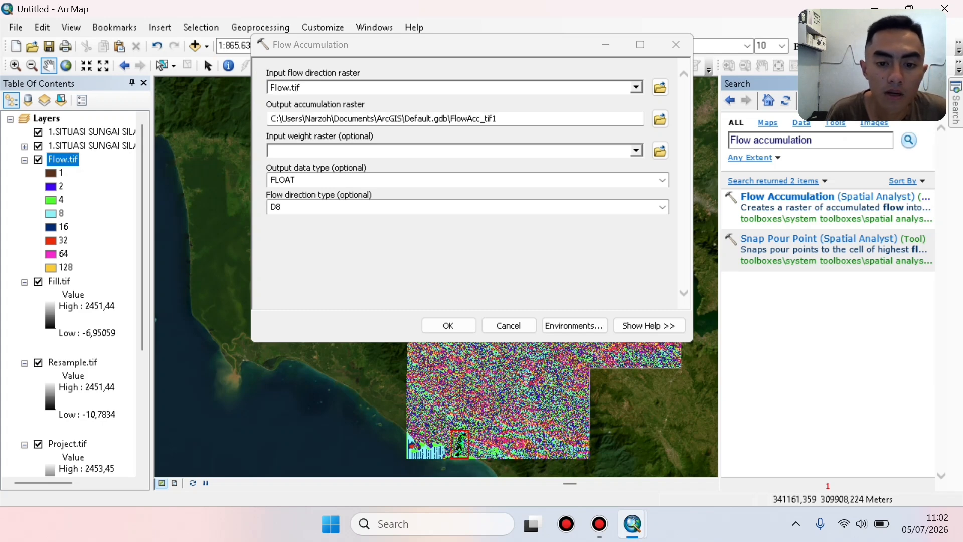
{"action": "left_click", "coordinate": [659, 119]}
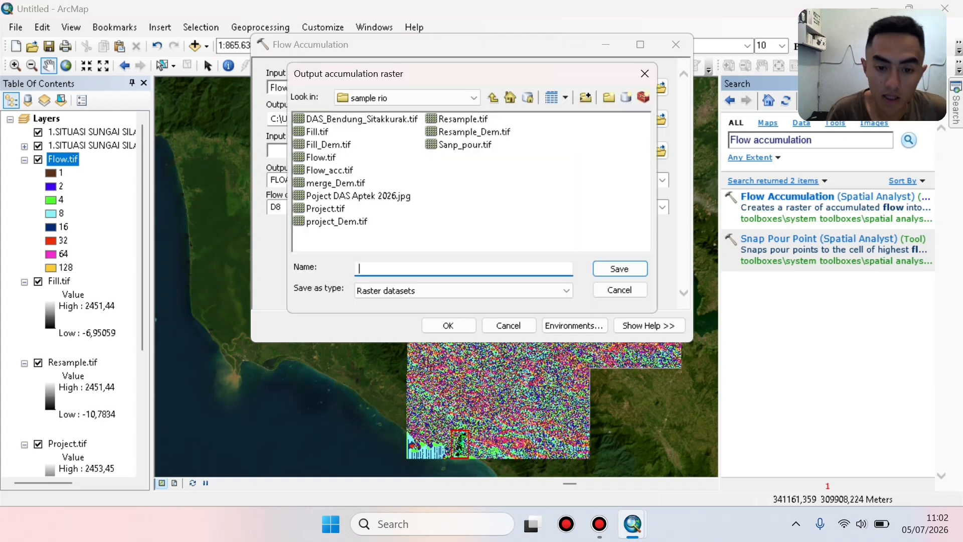
{"action": "type", "text": "Floe"}
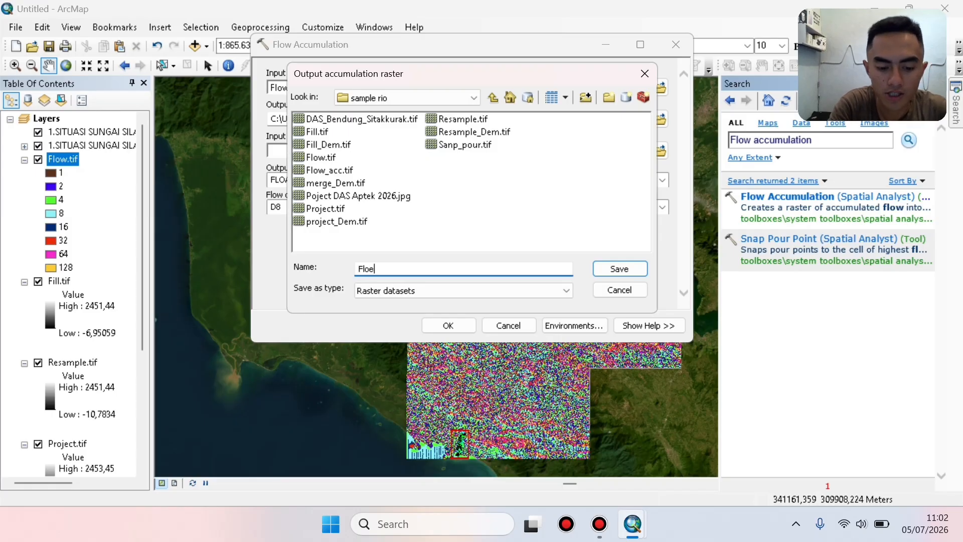
{"action": "key", "text": "BackSpace"}
{"action": "type", "text": "w"}
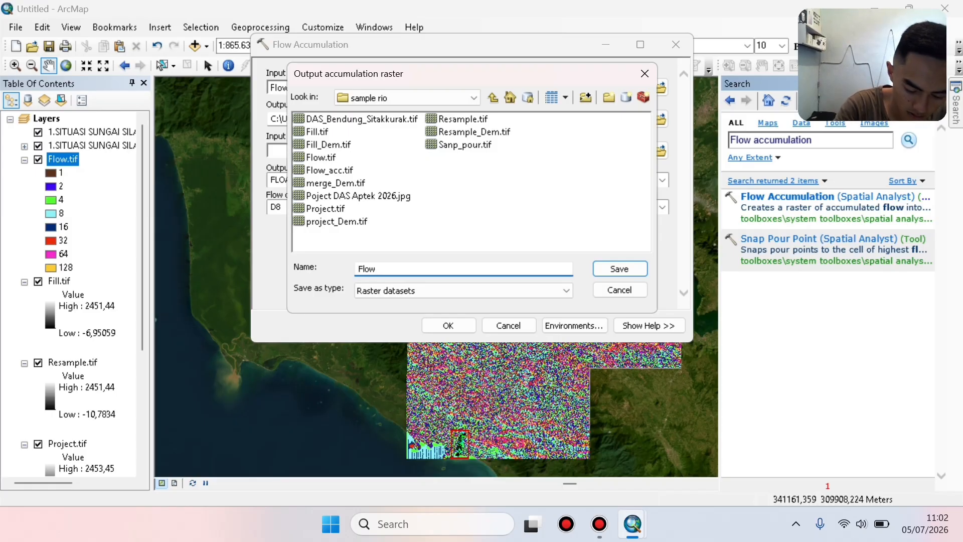
{"action": "type", "text": "a"}
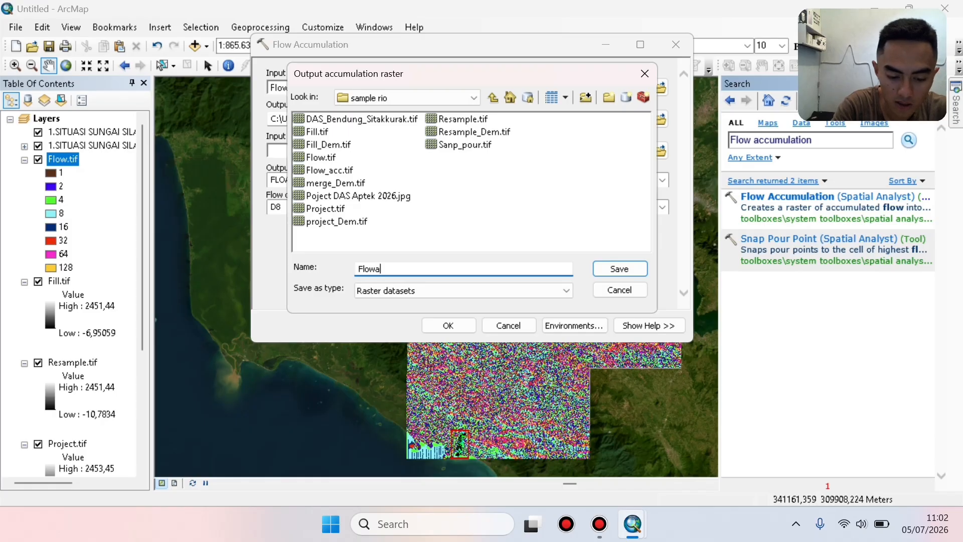
{"action": "type", "text": "ccu.tif"}
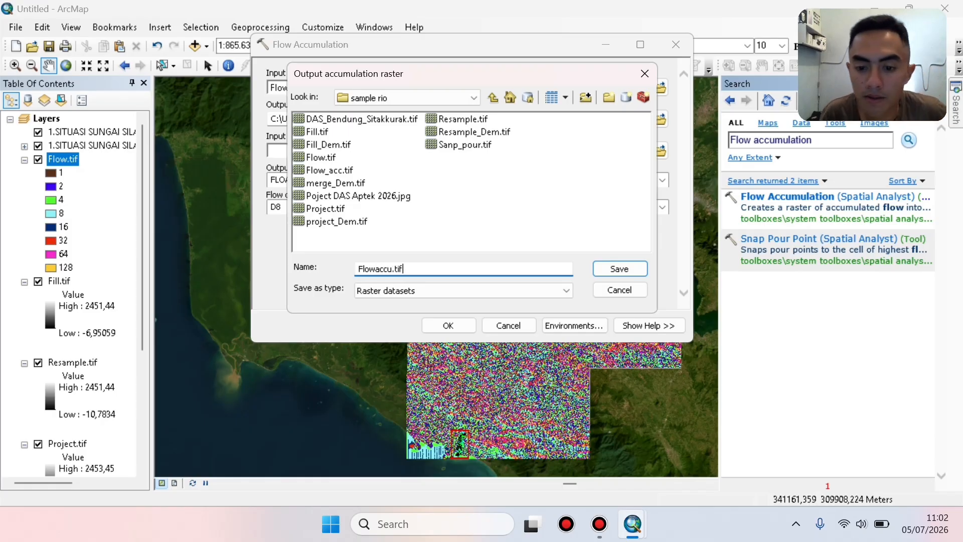
{"action": "key", "text": "Return"}
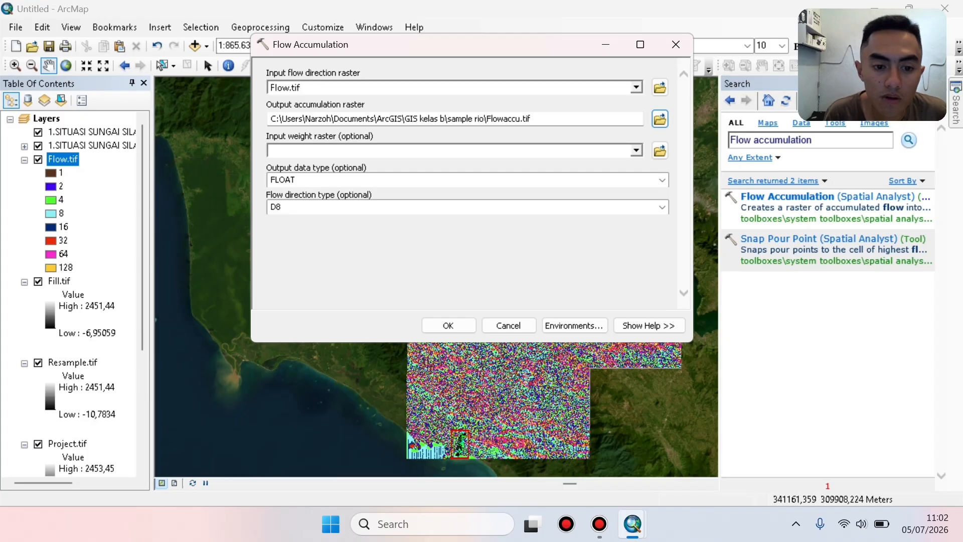
{"action": "key", "text": "Return"}
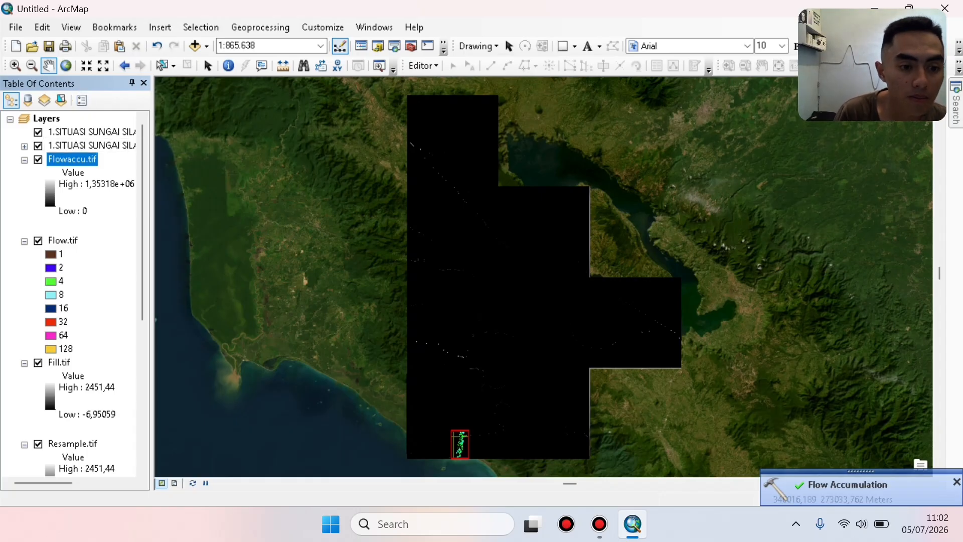
Change the Flowaccu.tif symbology to Classified with 2 classes.
{"action": "right_click", "coordinate": [46, 156]}
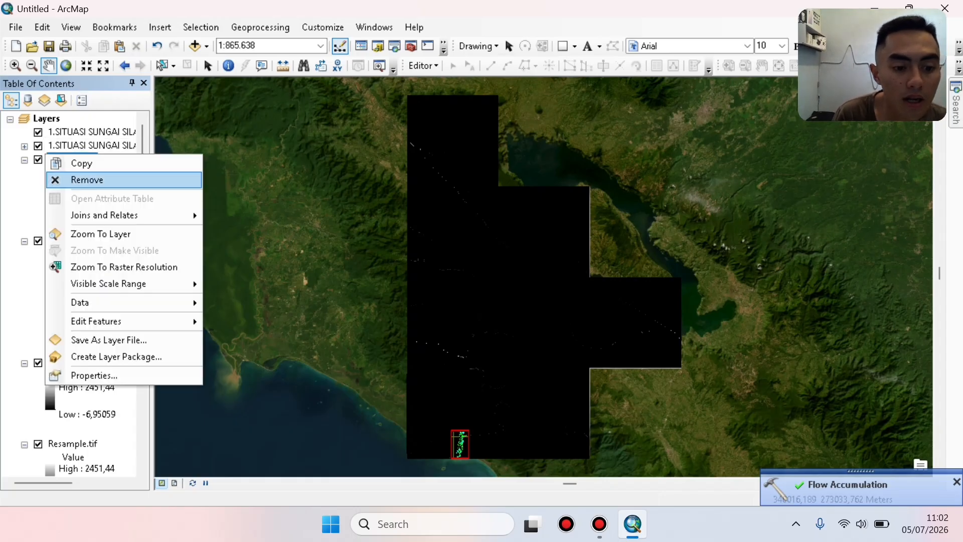
{"action": "left_click", "coordinate": [94, 375]}
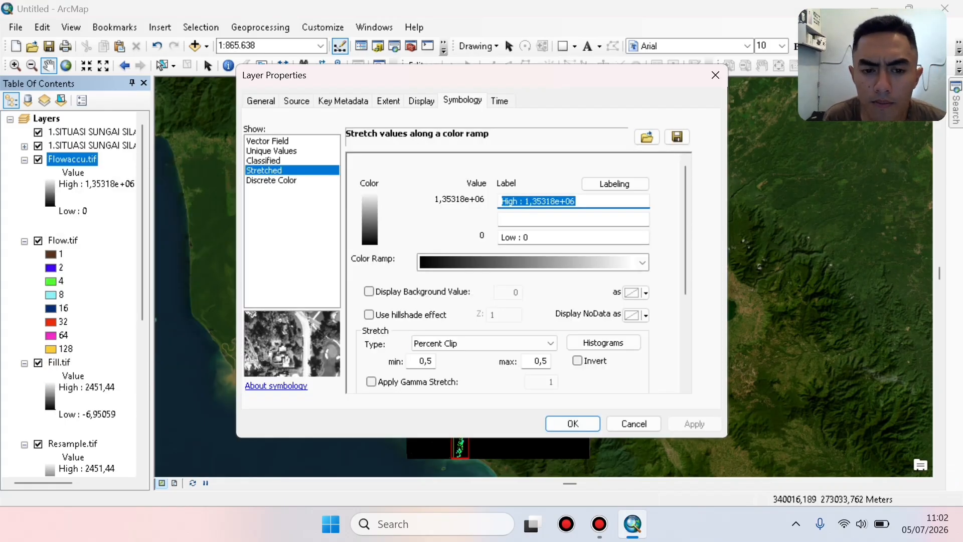
{"action": "left_click", "coordinate": [263, 160]}
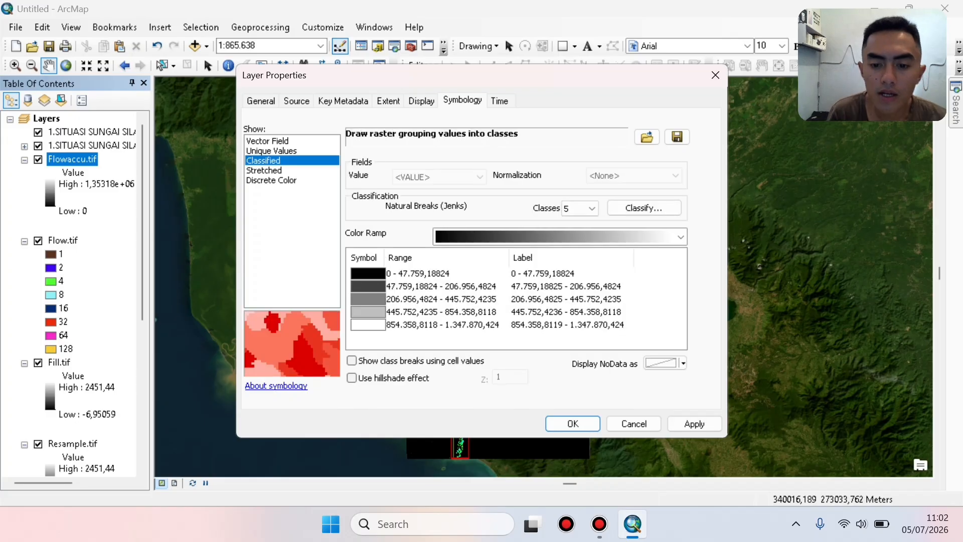
{"action": "left_click", "coordinate": [644, 208]}
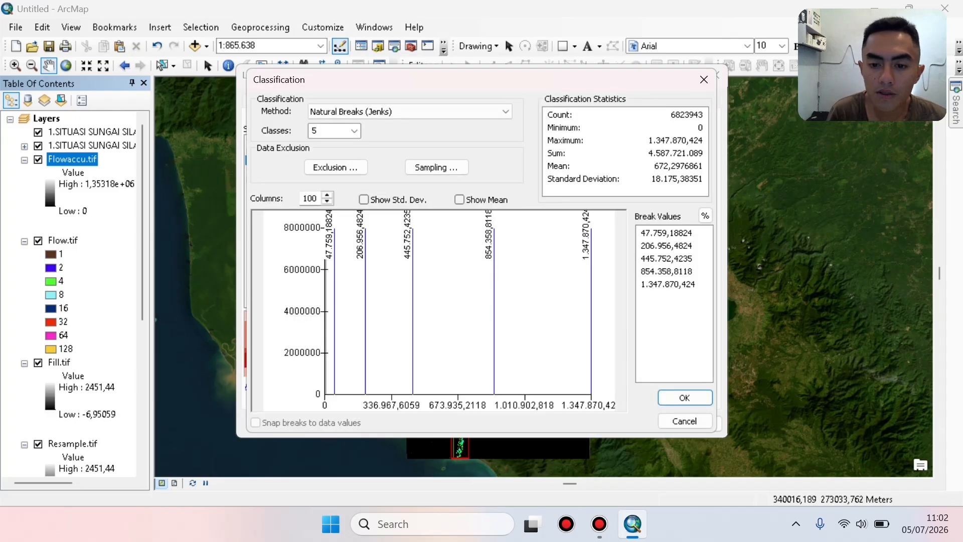
{"action": "left_click", "coordinate": [685, 421]}
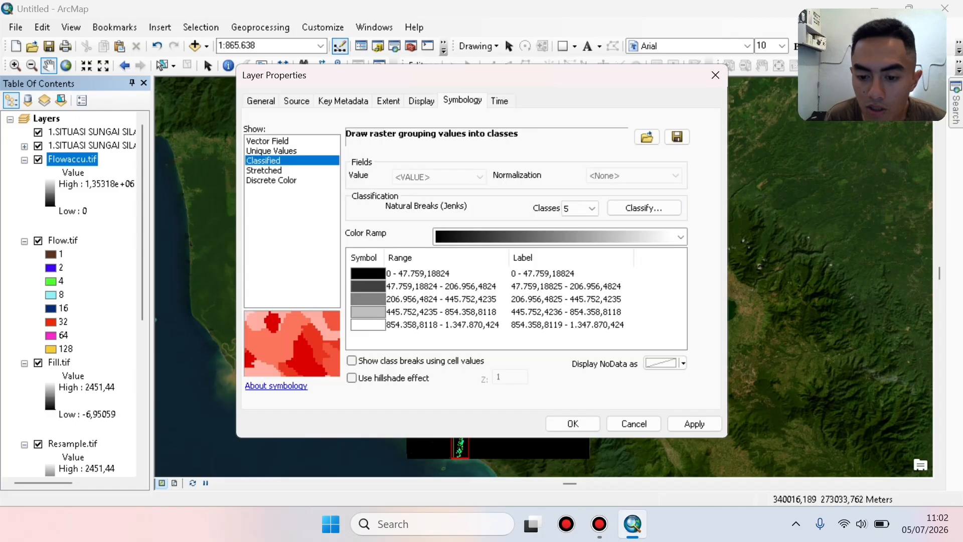
{"action": "left_click", "coordinate": [592, 208]}
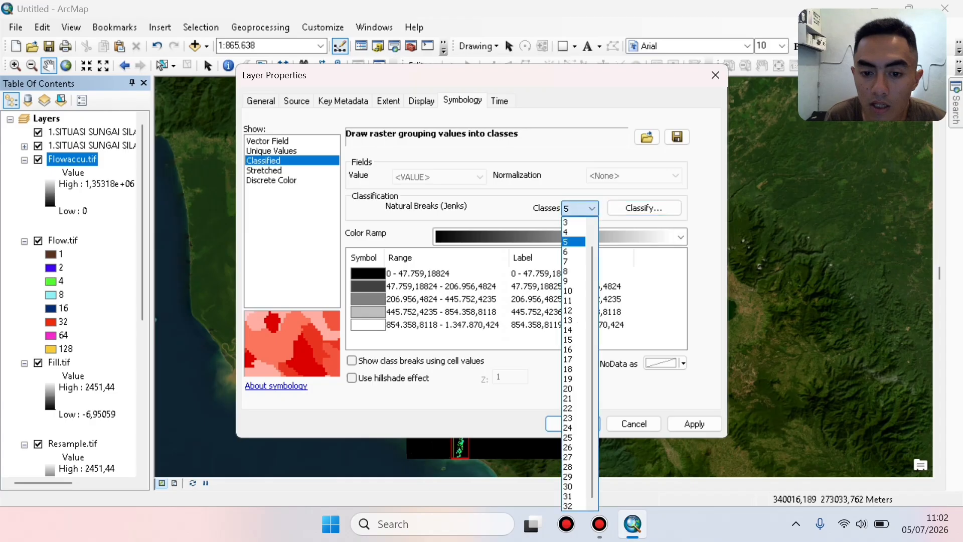
{"action": "left_click", "coordinate": [575, 232]}
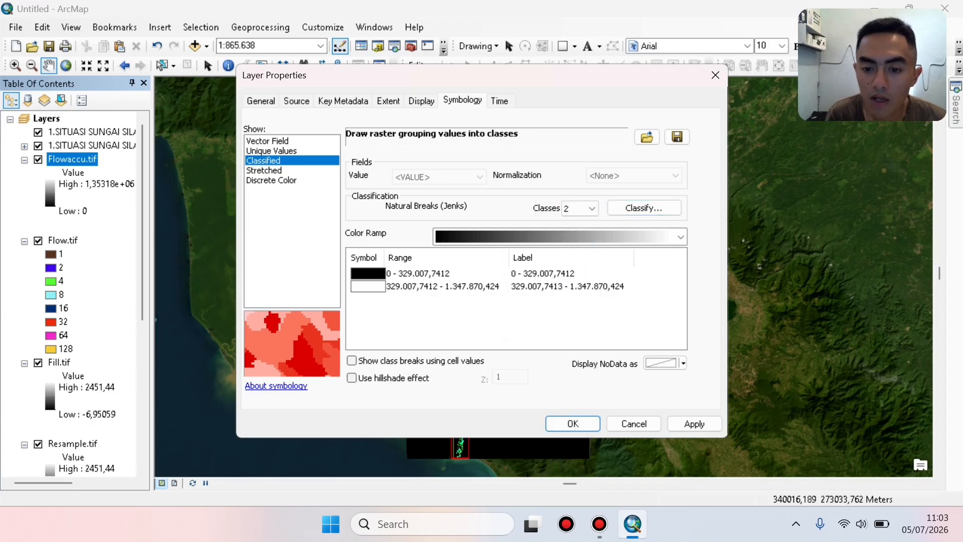
Move the first class break of Flowaccu.tif down to about 38.089,7 in the classification histogram.
{"action": "left_click", "coordinate": [644, 208]}
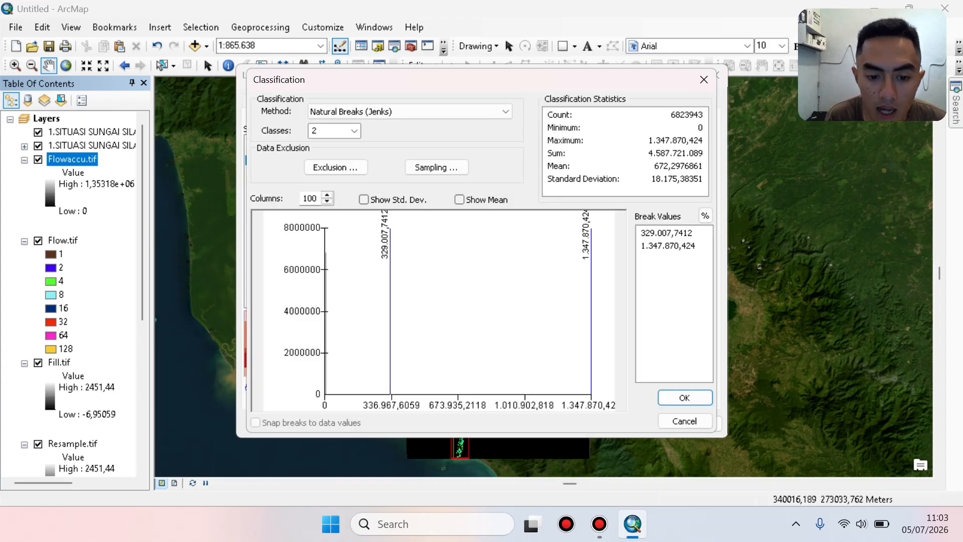
{"action": "left_click_drag", "start_coordinate": [390, 311], "coordinate": [332, 312]}
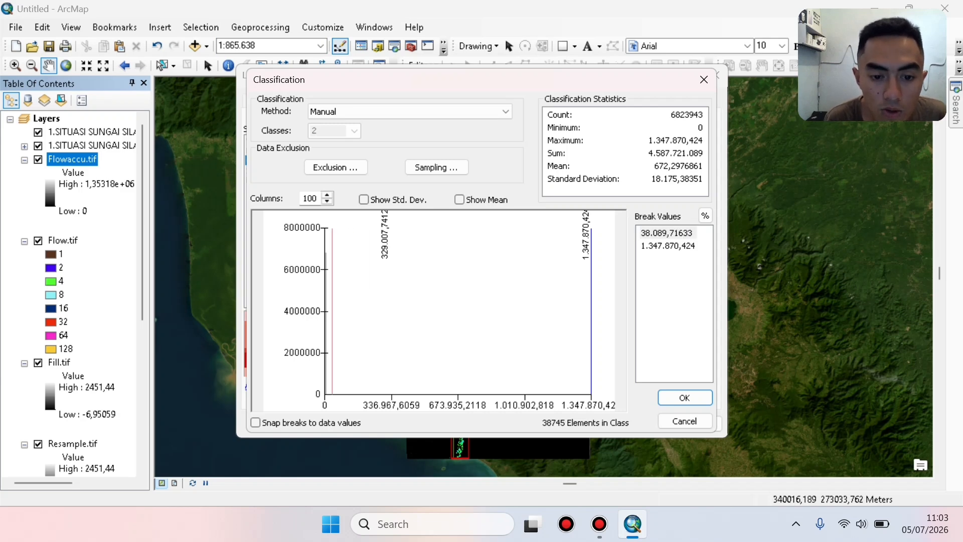
{"action": "key", "text": "Return"}
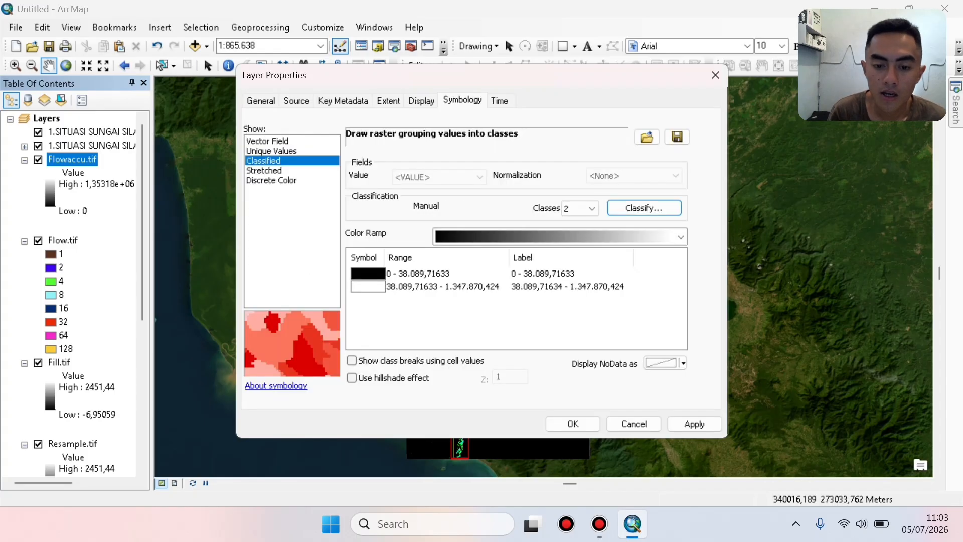
Colour the lower accumulation class white and the upper class dark blue, and apply the symbology to Flowaccu.tif.
{"action": "left_click", "coordinate": [368, 274]}
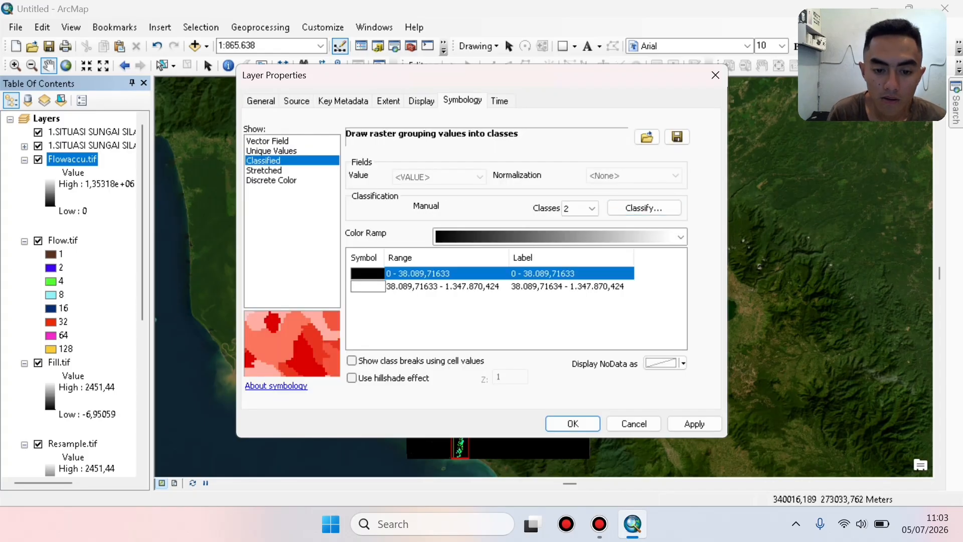
{"action": "left_click", "coordinate": [367, 274]}
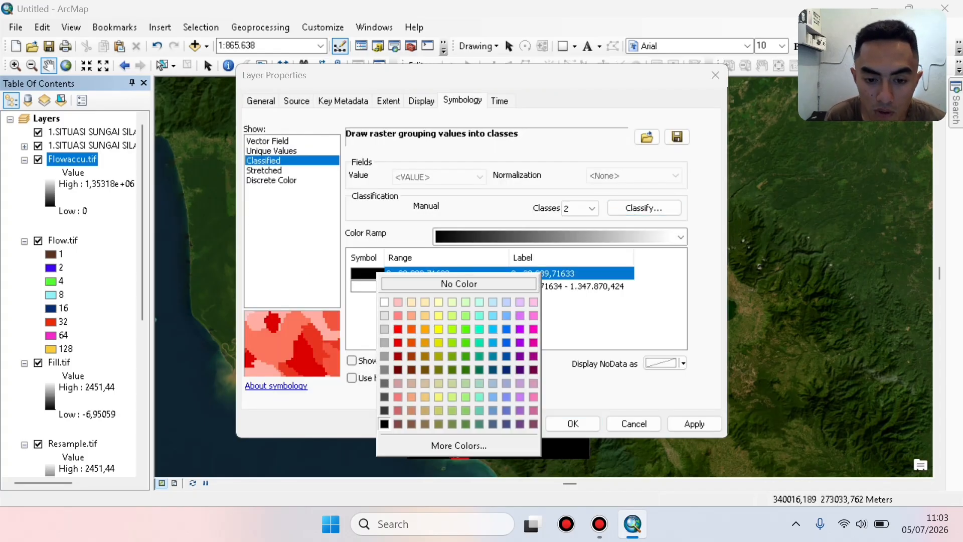
{"action": "left_click", "coordinate": [385, 301]}
{"action": "left_click", "coordinate": [452, 286]}
{"action": "left_click", "coordinate": [363, 286]}
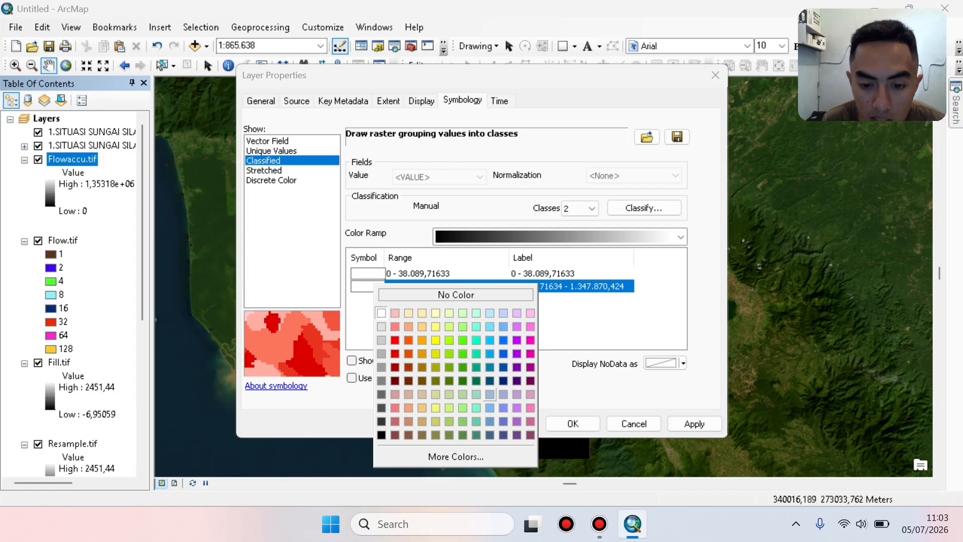
{"action": "left_click", "coordinate": [503, 368]}
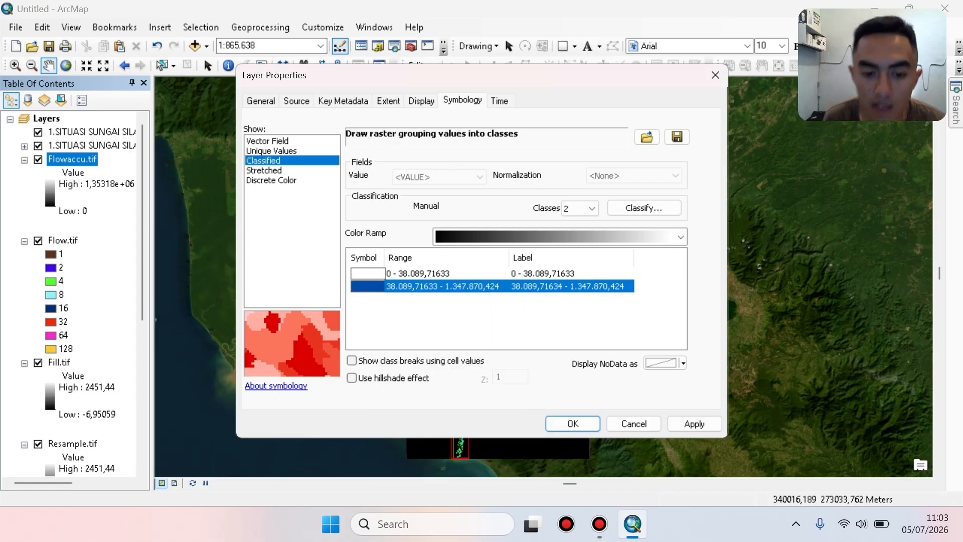
{"action": "left_click", "coordinate": [694, 424]}
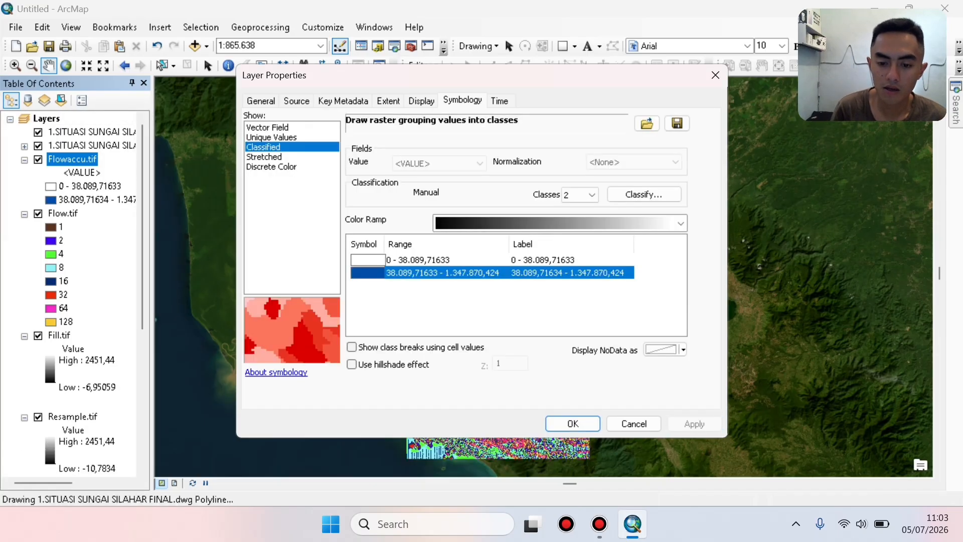
{"action": "key", "text": "Return"}
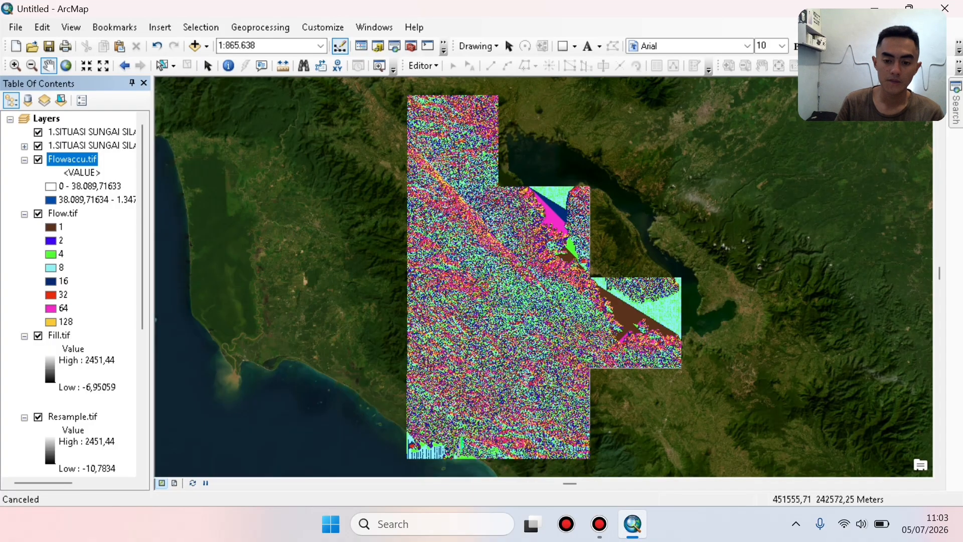
Reapply white to the lower class of Flowaccu.tif in its layer properties and redraw the map.
{"action": "left_click_drag", "start_coordinate": [522, 383], "coordinate": [519, 356]}
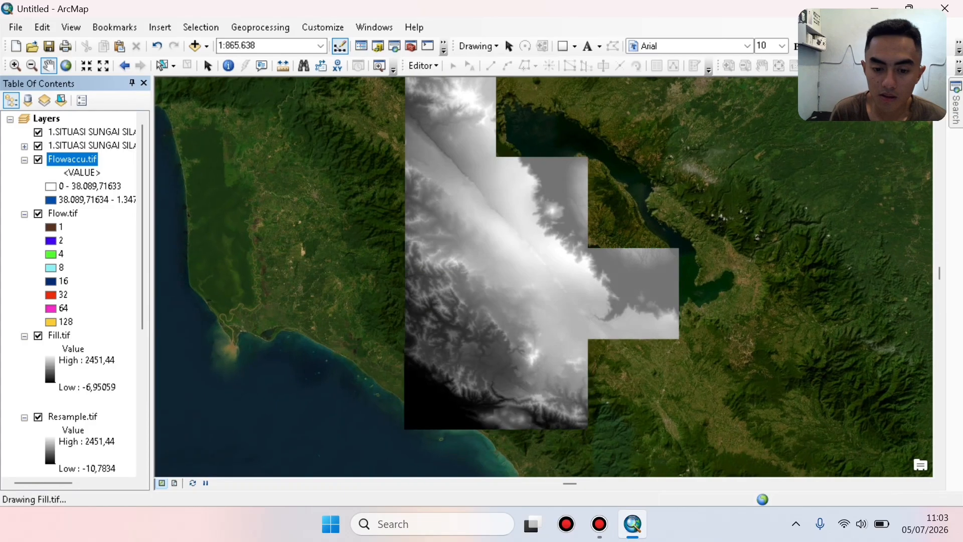
{"action": "left_click_drag", "start_coordinate": [594, 329], "coordinate": [587, 360]}
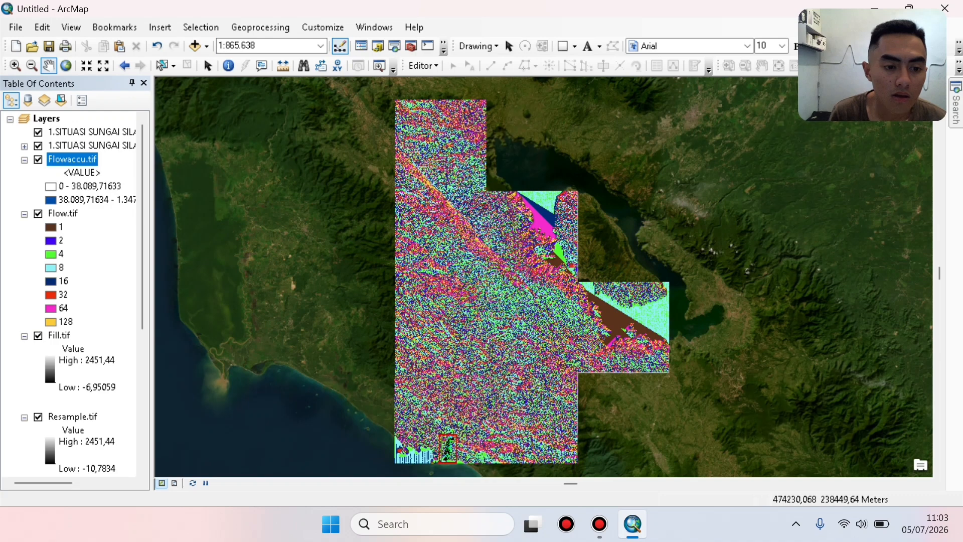
{"action": "right_click", "coordinate": [50, 186]}
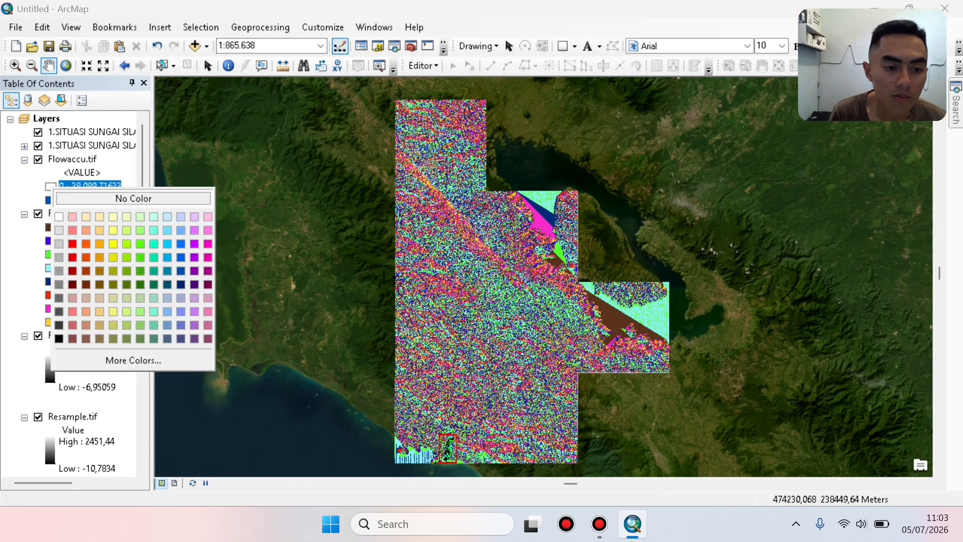
{"action": "key", "text": "Escape"}
{"action": "right_click", "coordinate": [42, 158]}
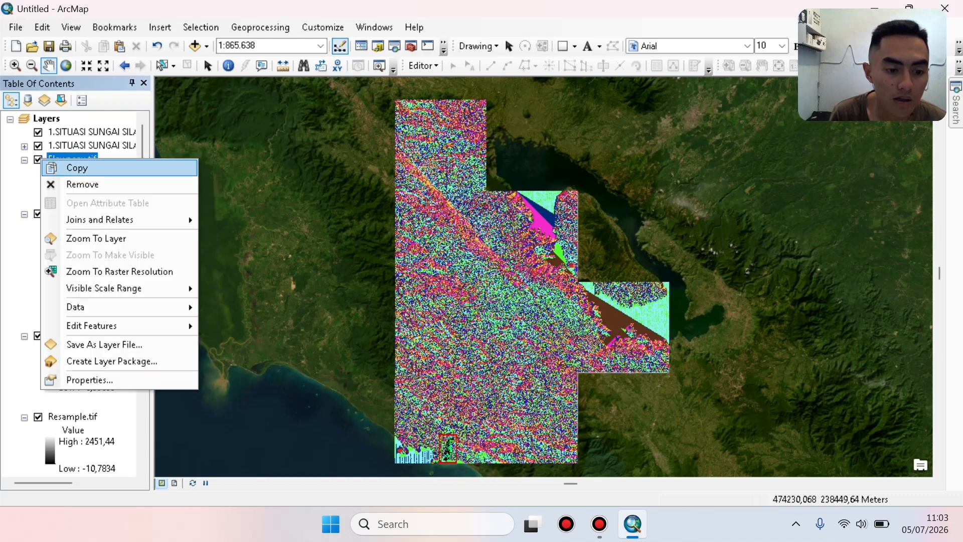
{"action": "left_click", "coordinate": [86, 380]}
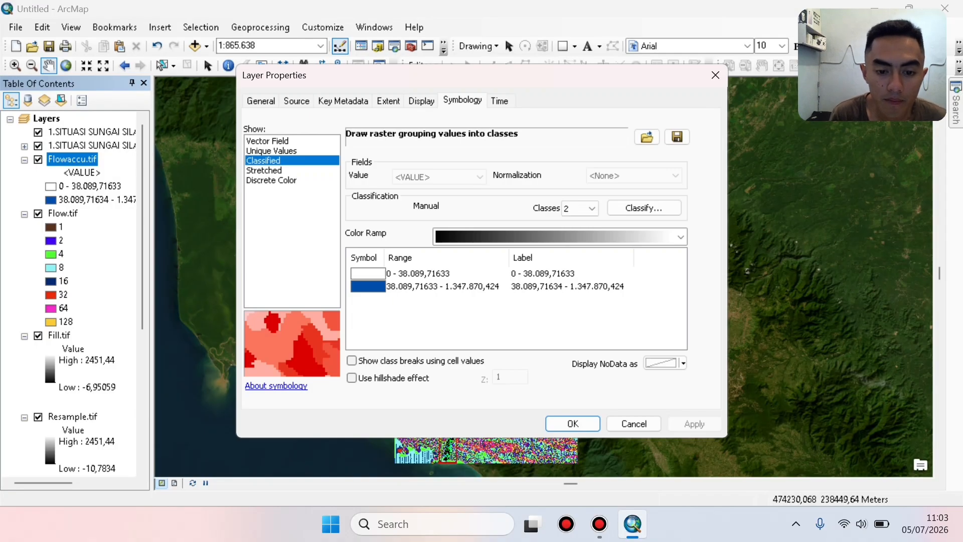
{"action": "left_click", "coordinate": [369, 273]}
{"action": "right_click", "coordinate": [369, 273]}
{"action": "key", "text": "Escape"}
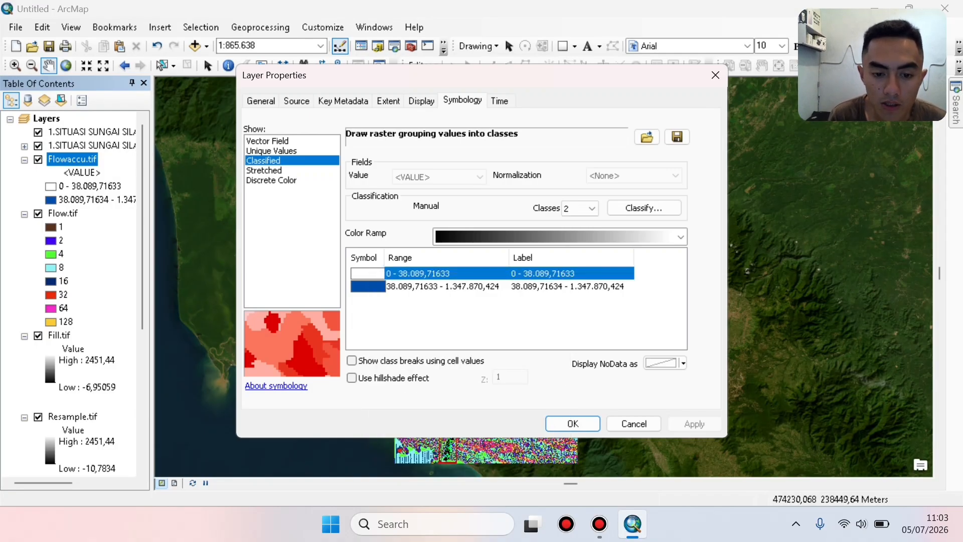
{"action": "left_click", "coordinate": [367, 273]}
{"action": "key", "text": "Return"}
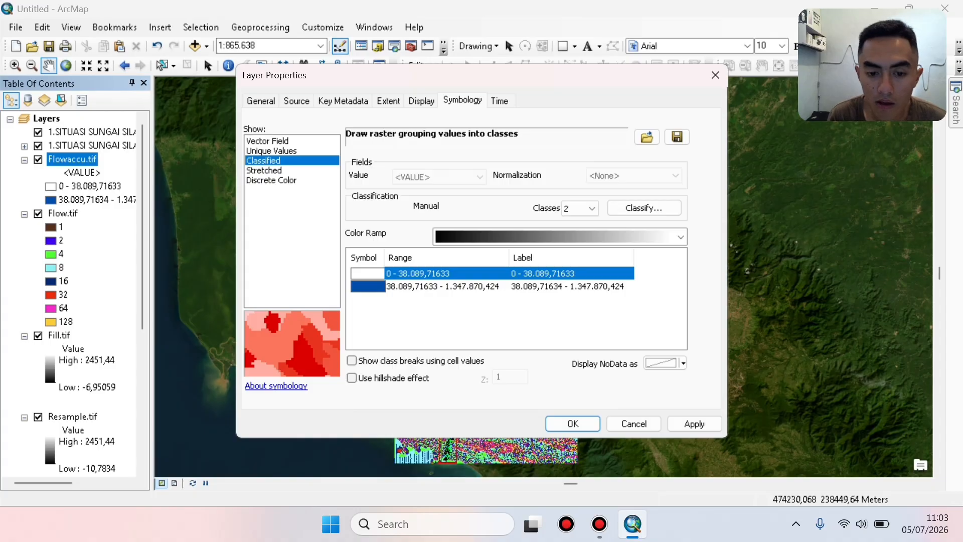
{"action": "key", "text": "Return"}
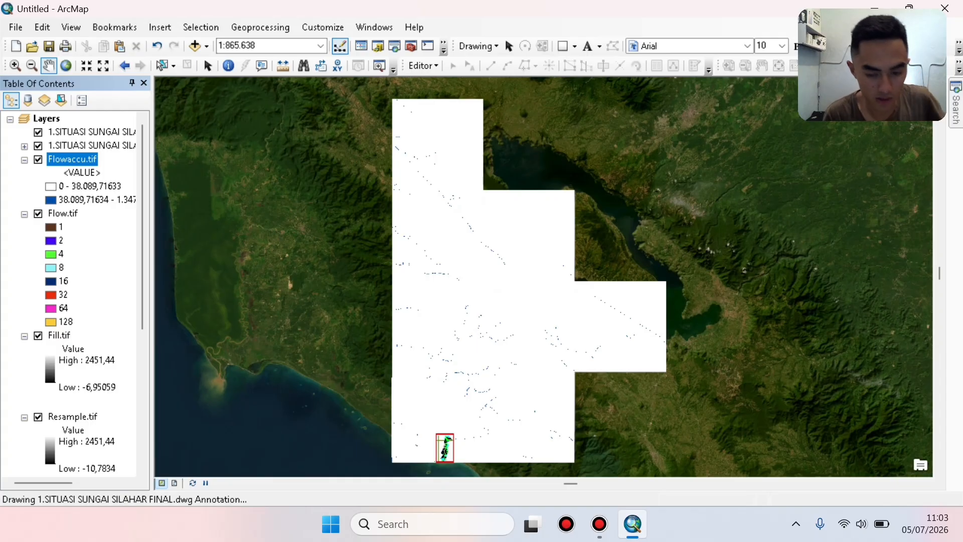
Examine how the blue accumulation cells follow the surveyed Silahar river drawing, upstream to the TITIK BENDUNG KELOMPOK 9 and 10 points.
{"action": "scroll", "coordinate": [446, 447], "scroll_direction": "up", "scroll_amount": 5}
{"action": "scroll", "coordinate": [447, 447], "scroll_direction": "up", "scroll_amount": 6}
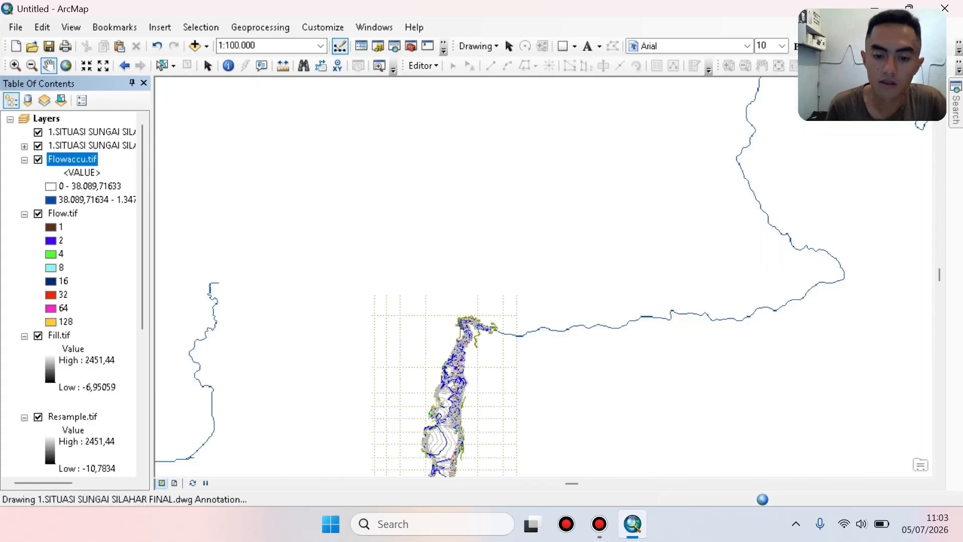
{"action": "scroll", "coordinate": [452, 409], "scroll_direction": "down", "scroll_amount": 2}
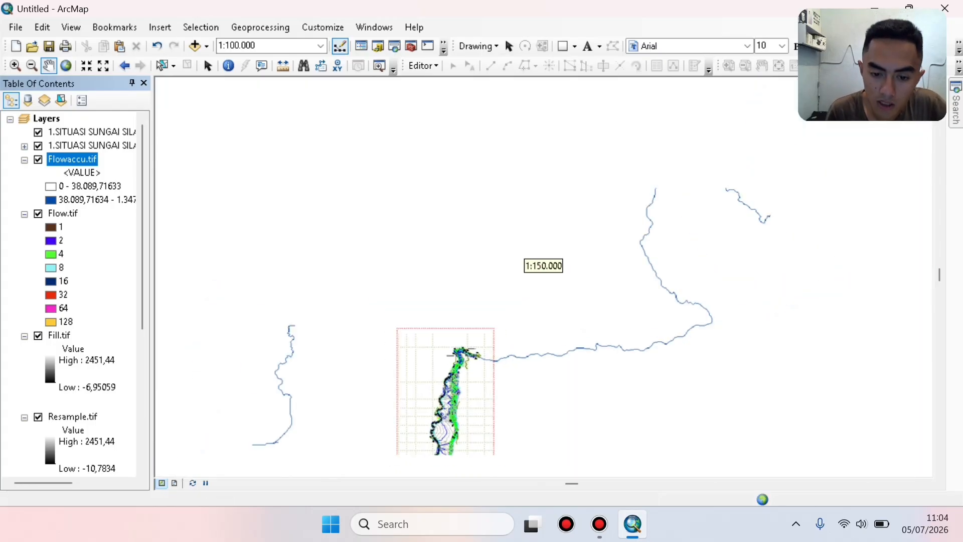
{"action": "scroll", "coordinate": [543, 266], "scroll_direction": "up", "scroll_amount": 5}
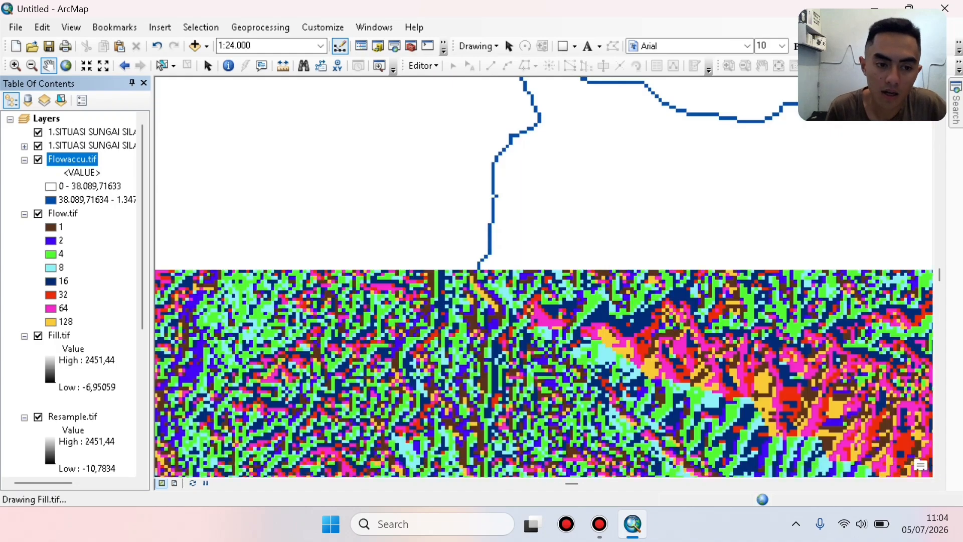
{"action": "scroll", "coordinate": [543, 266], "scroll_direction": "down", "scroll_amount": 1}
{"action": "scroll", "coordinate": [543, 266], "scroll_direction": "up", "scroll_amount": 3}
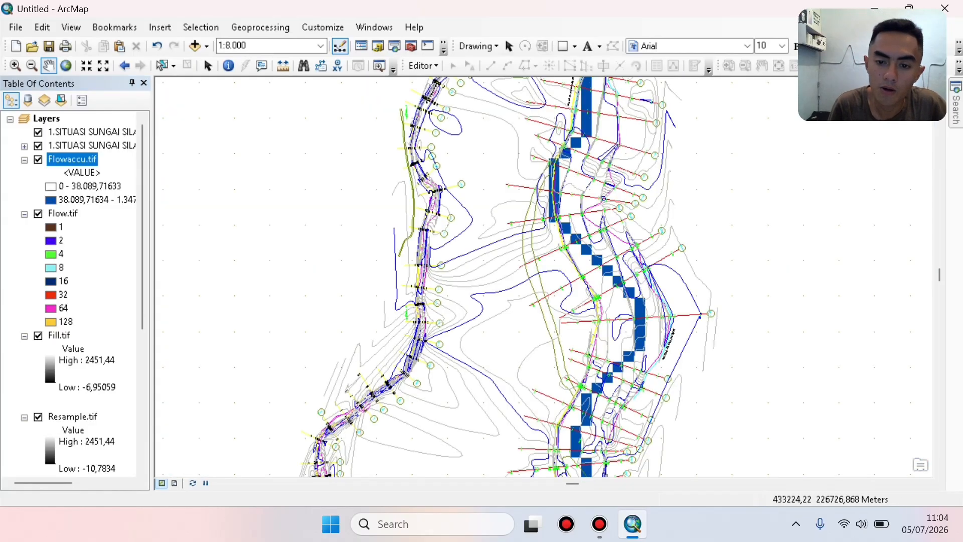
{"action": "left_click_drag", "start_coordinate": [552, 226], "coordinate": [472, 471]}
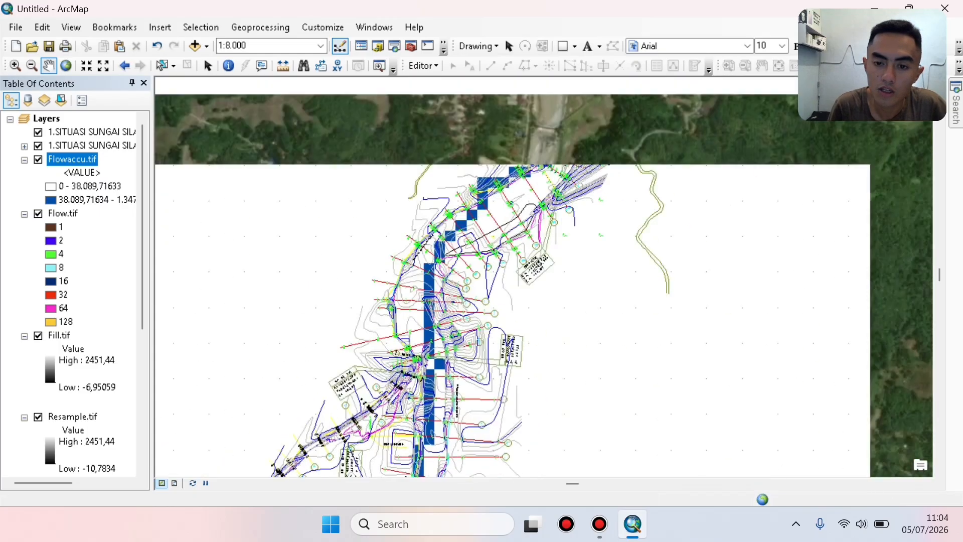
{"action": "left_click_drag", "start_coordinate": [552, 225], "coordinate": [499, 351]}
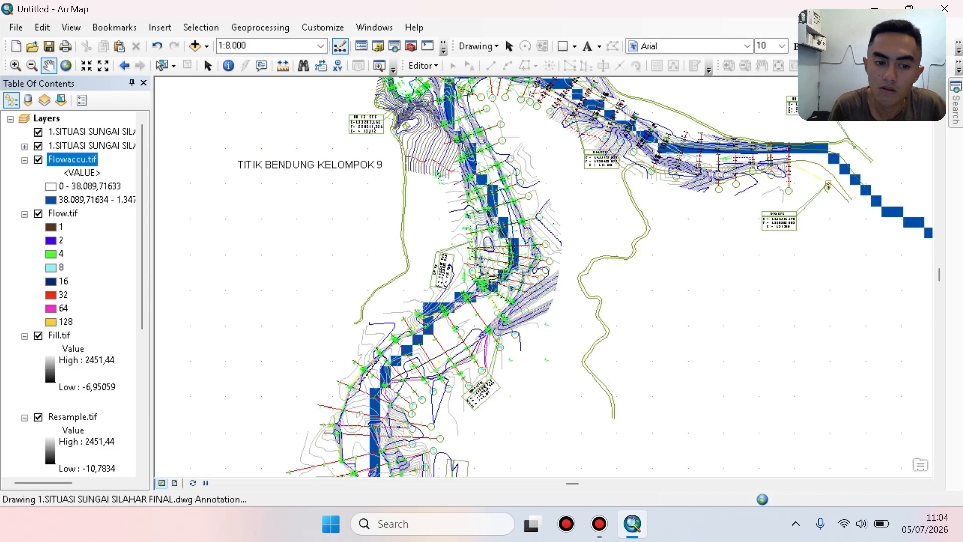
{"action": "left_click_drag", "start_coordinate": [552, 226], "coordinate": [548, 272]}
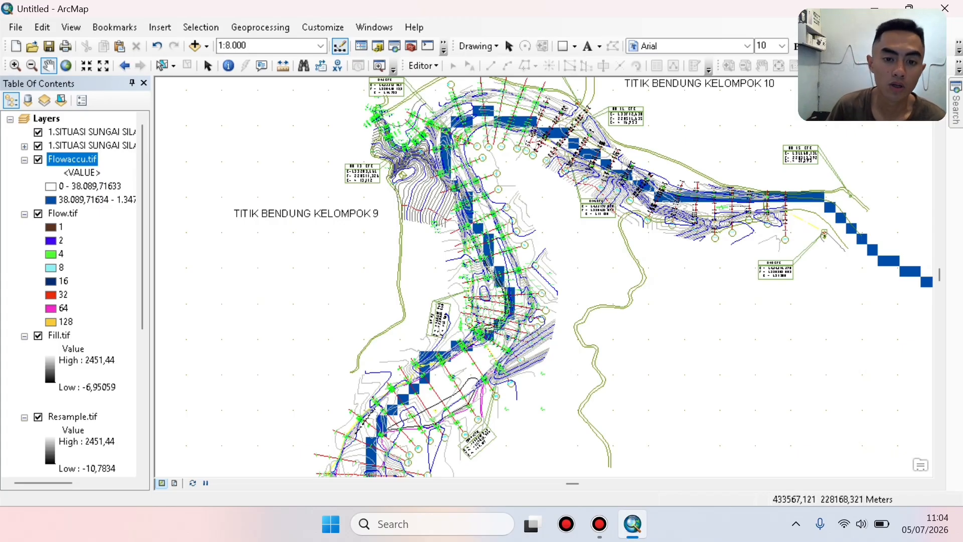
Open the Catalog and browse the GIS kelas b folder connection to its Arcgis folder.
{"action": "left_click", "coordinate": [378, 46]}
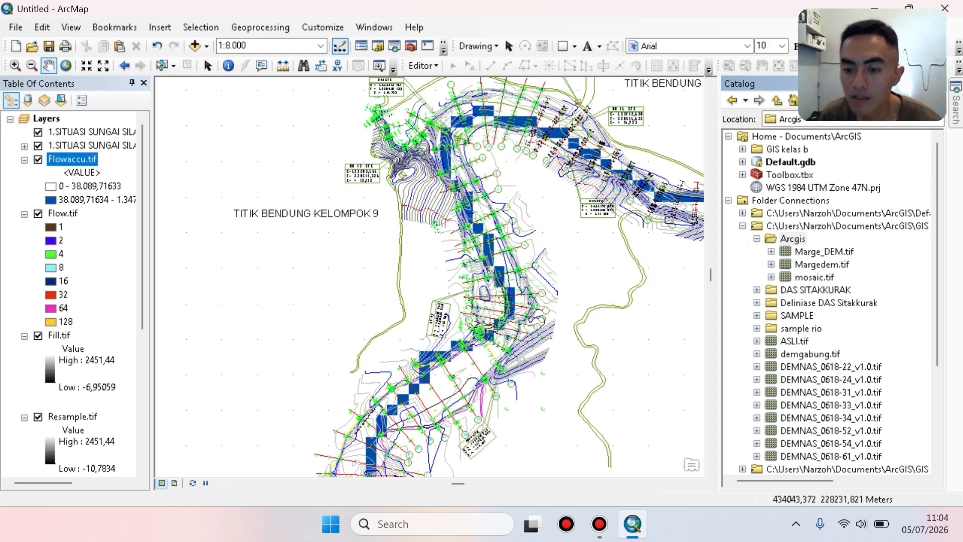
{"action": "double_click", "coordinate": [848, 227]}
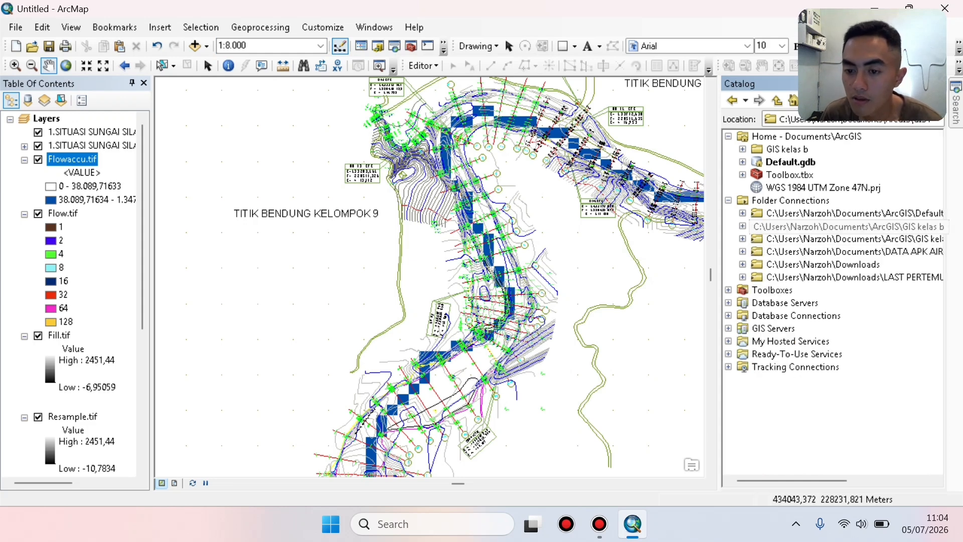
{"action": "left_click", "coordinate": [848, 226]}
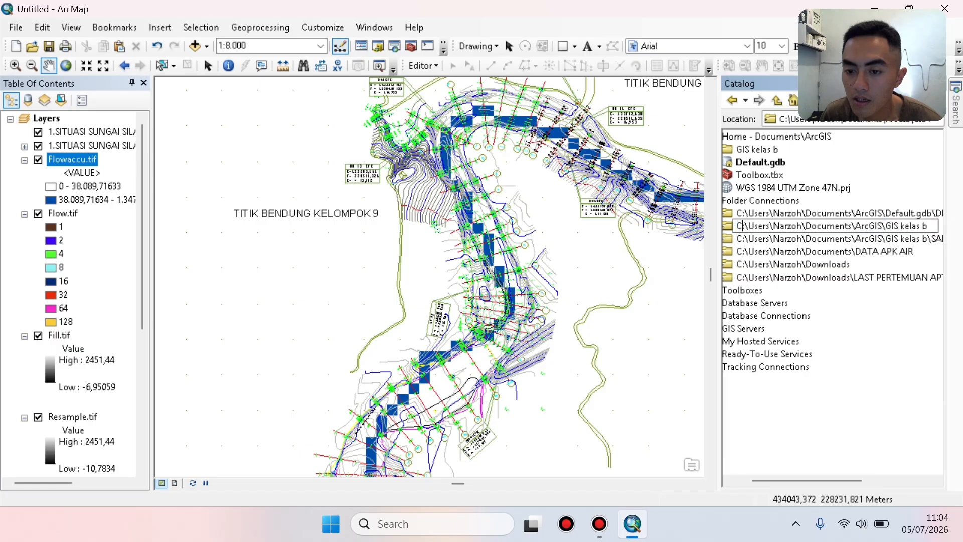
{"action": "key", "text": "Right"}
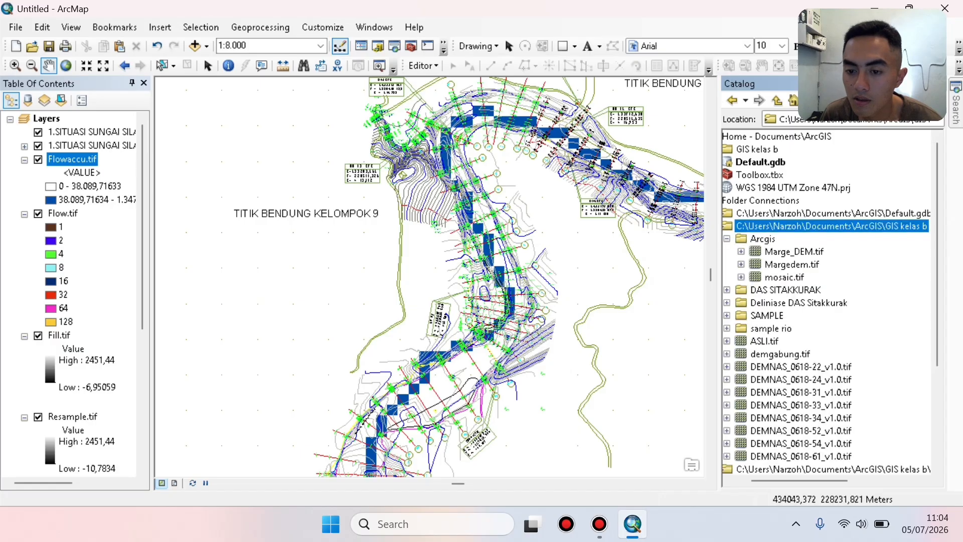
{"action": "key", "text": "Down"}
{"action": "key", "text": "Left"}
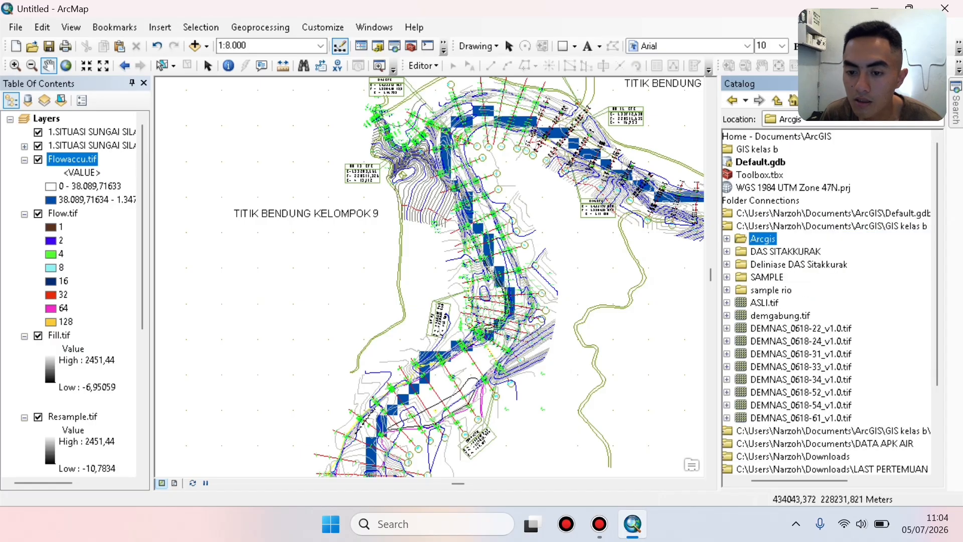
{"action": "key", "text": "Right"}
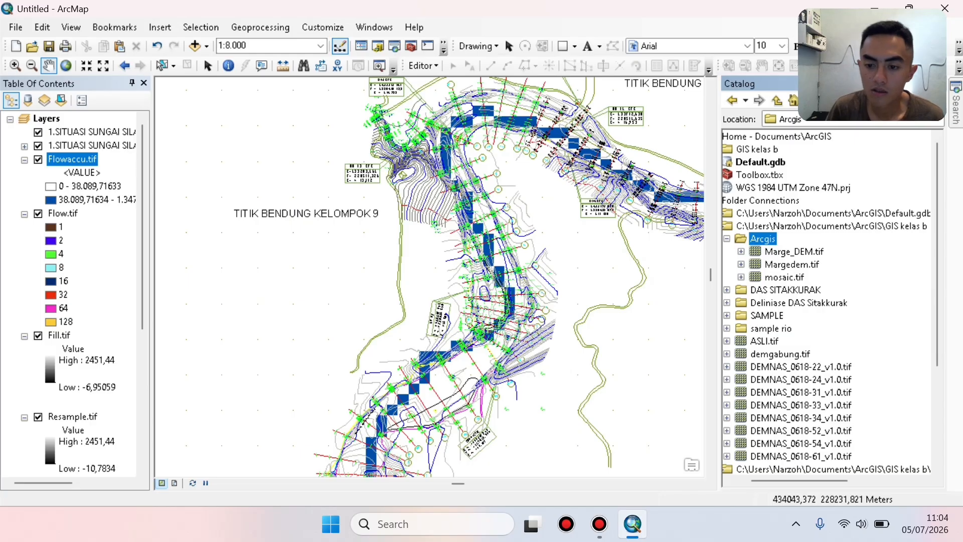
Start a new shapefile in the Arcgis folder and name it Titik_Bendung.
{"action": "key", "text": "Menu"}
{"action": "key", "text": "Down"}
{"action": "key", "text": "Down"}
{"action": "key", "text": "Down"}
{"action": "key", "text": "Down"}
{"action": "key", "text": "Down"}
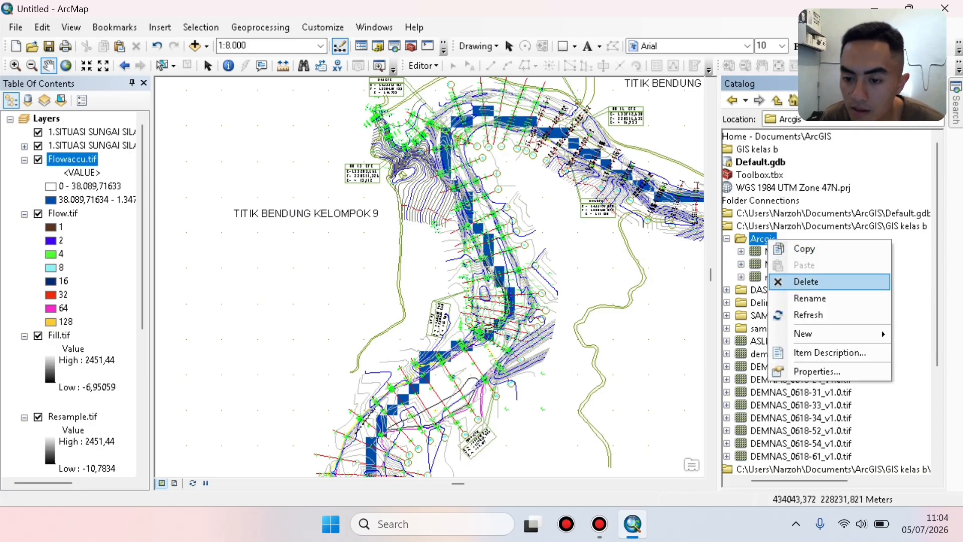
{"action": "key", "text": "Right"}
{"action": "key", "text": "Down"}
{"action": "key", "text": "Down"}
{"action": "key", "text": "Down"}
{"action": "key", "text": "Down"}
{"action": "key", "text": "Down"}
{"action": "key", "text": "Down"}
{"action": "key", "text": "Down"}
{"action": "key", "text": "Down"}
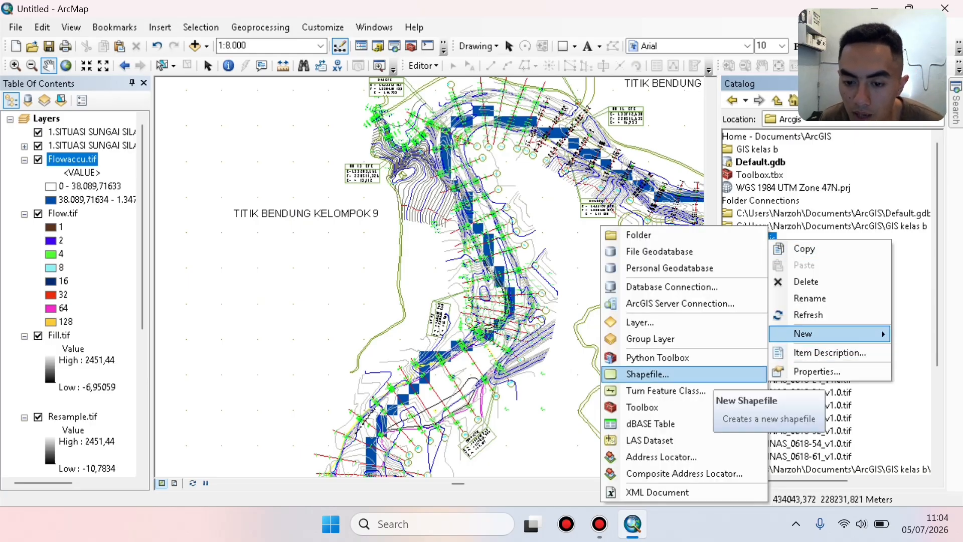
{"action": "key", "text": "Return"}
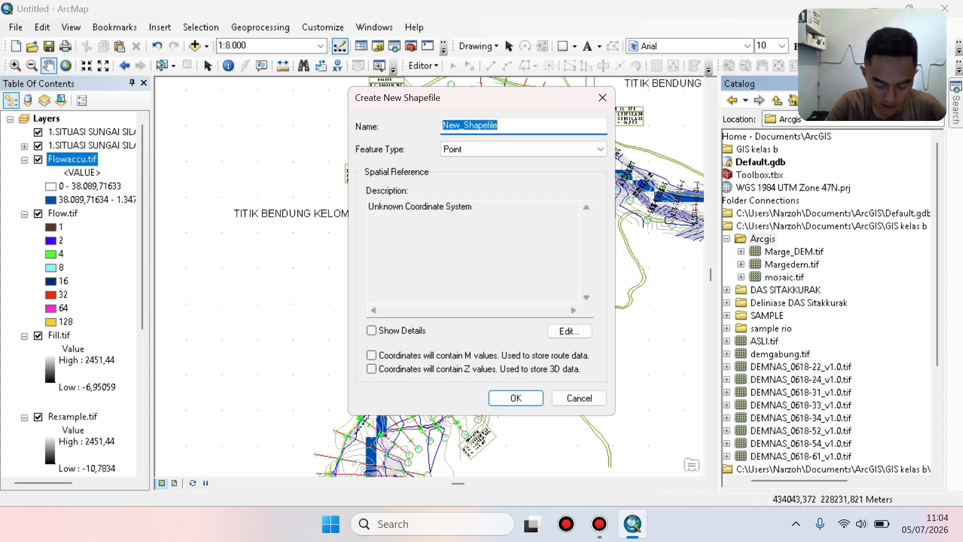
{"action": "type", "text": "Titik"}
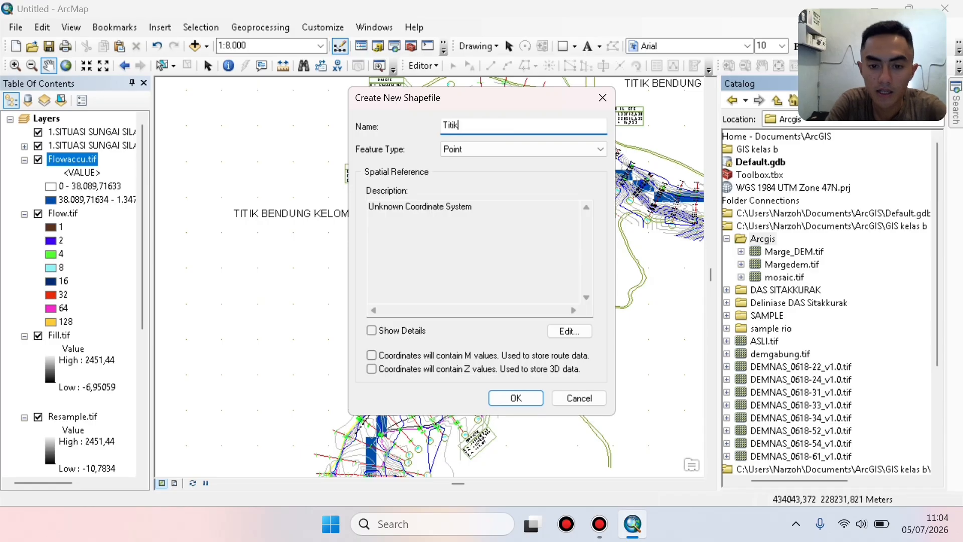
{"action": "type", "text": " Bendun"}
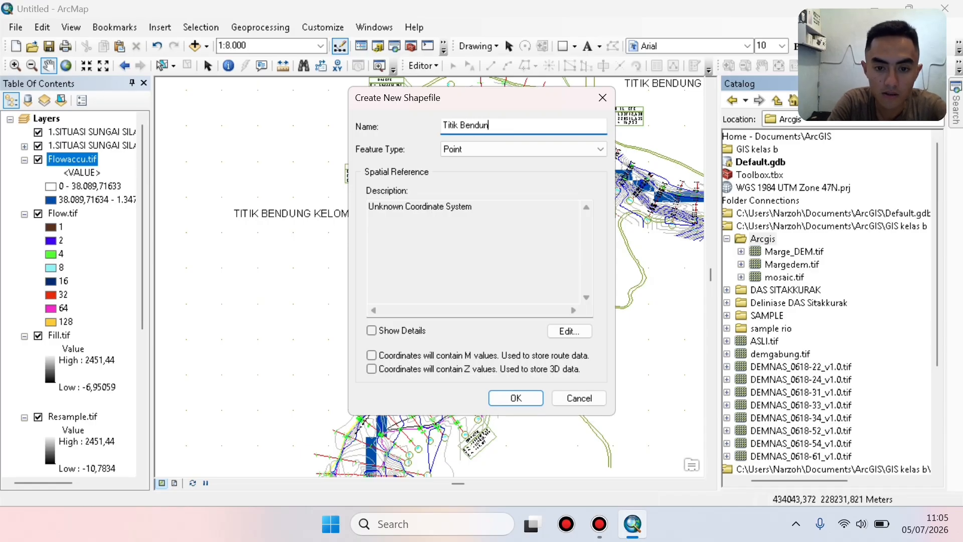
{"action": "type", "text": "g"}
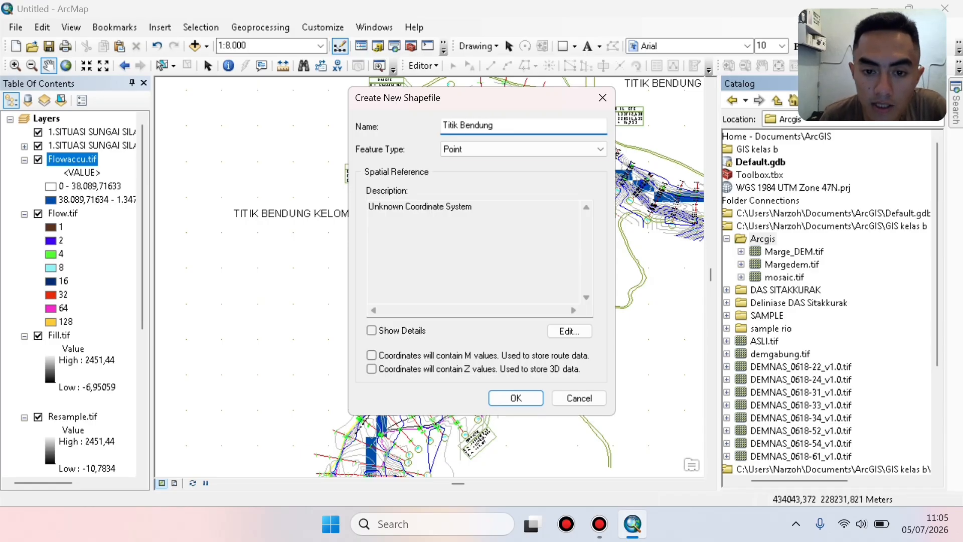
{"action": "left_click", "coordinate": [458, 125]}
{"action": "key", "text": "BackSpace"}
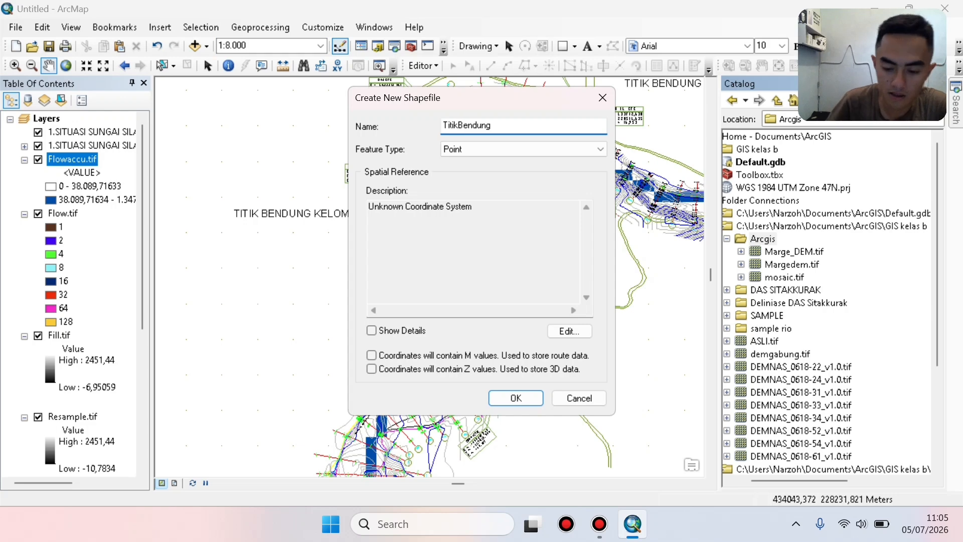
{"action": "type", "text": "_"}
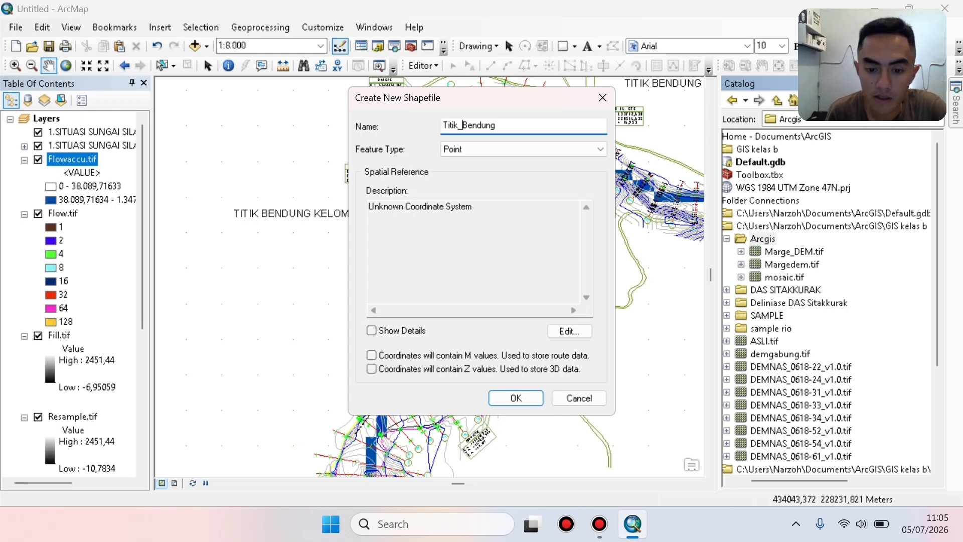
Assign the WGS 1984 UTM Zone 47N coordinate system to the Titik_Bendung point shapefile and create it.
{"action": "left_click", "coordinate": [569, 331]}
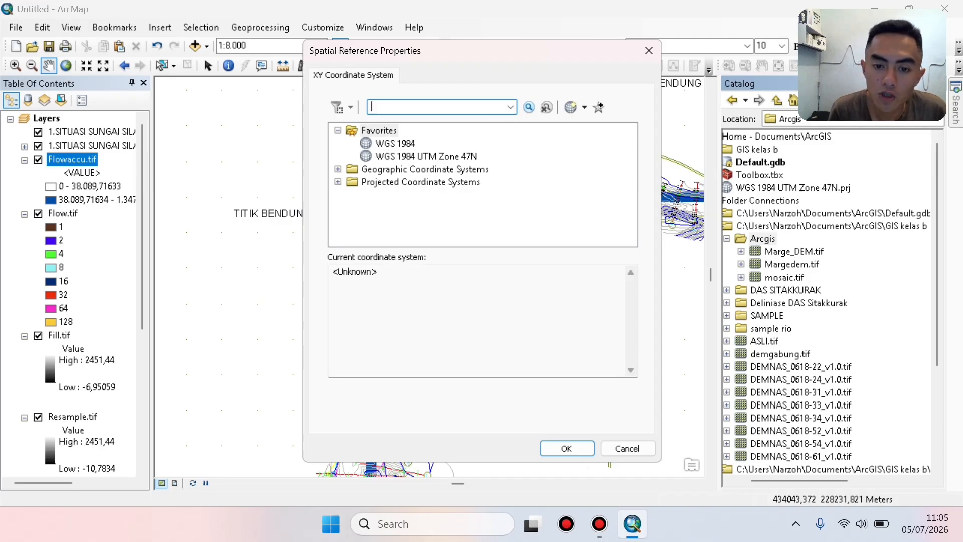
{"action": "left_click", "coordinate": [427, 157]}
{"action": "left_click", "coordinate": [566, 448]}
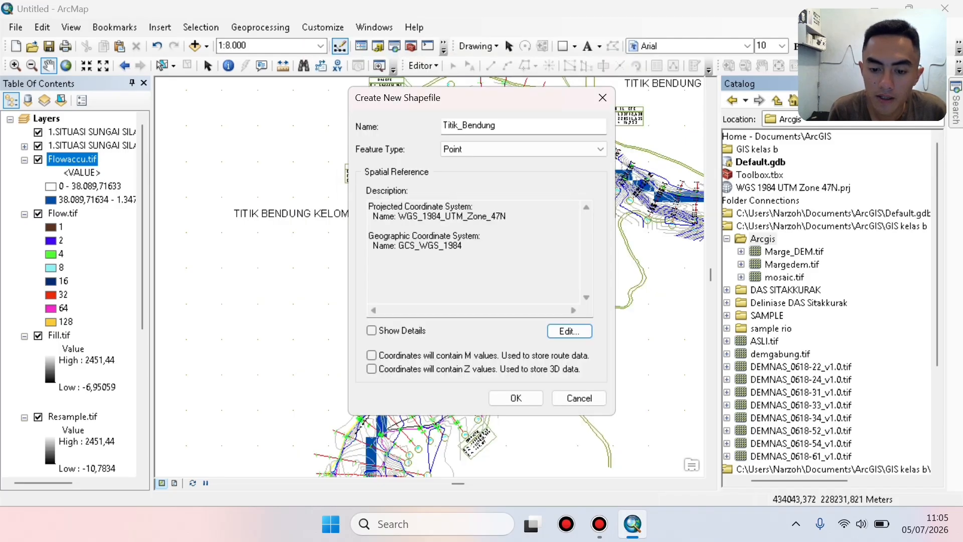
{"action": "left_click", "coordinate": [516, 398]}
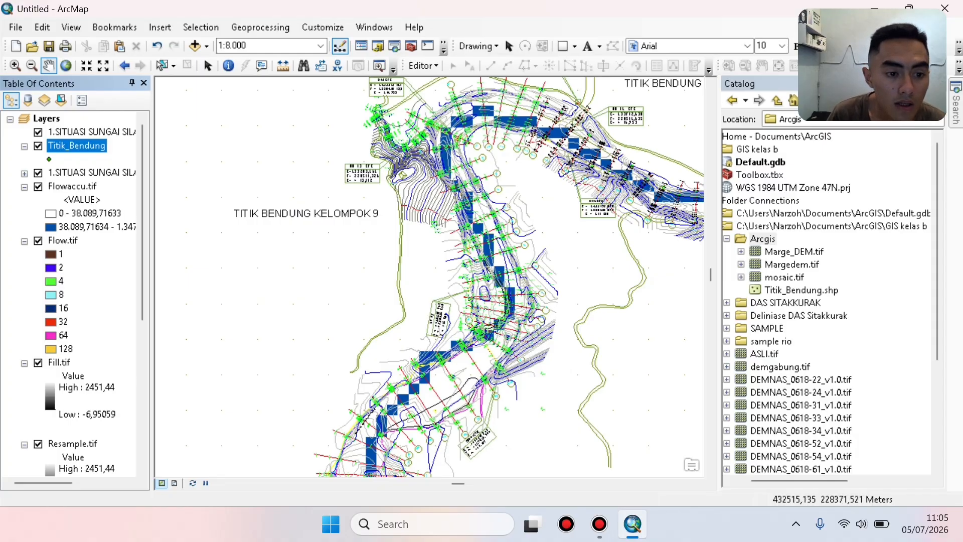
Change the symbol colour of the Titik_Bendung layer to Mars Red.
{"action": "right_click", "coordinate": [55, 146]}
{"action": "key", "text": "Escape"}
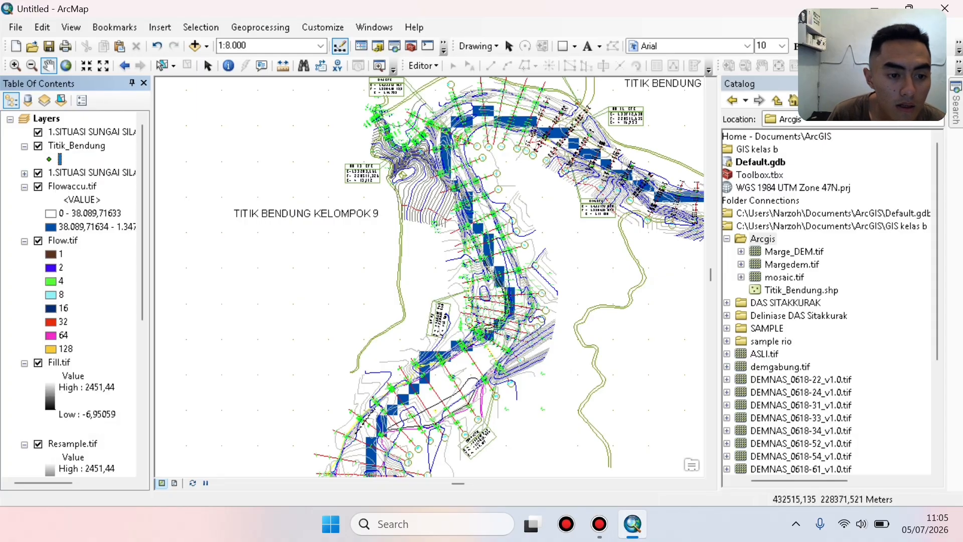
{"action": "right_click", "coordinate": [48, 159]}
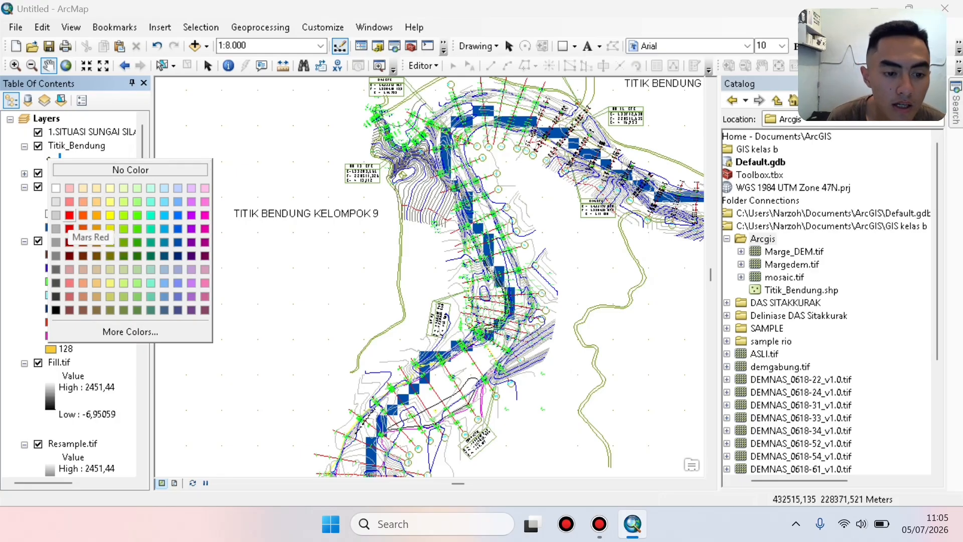
{"action": "left_click", "coordinate": [69, 217]}
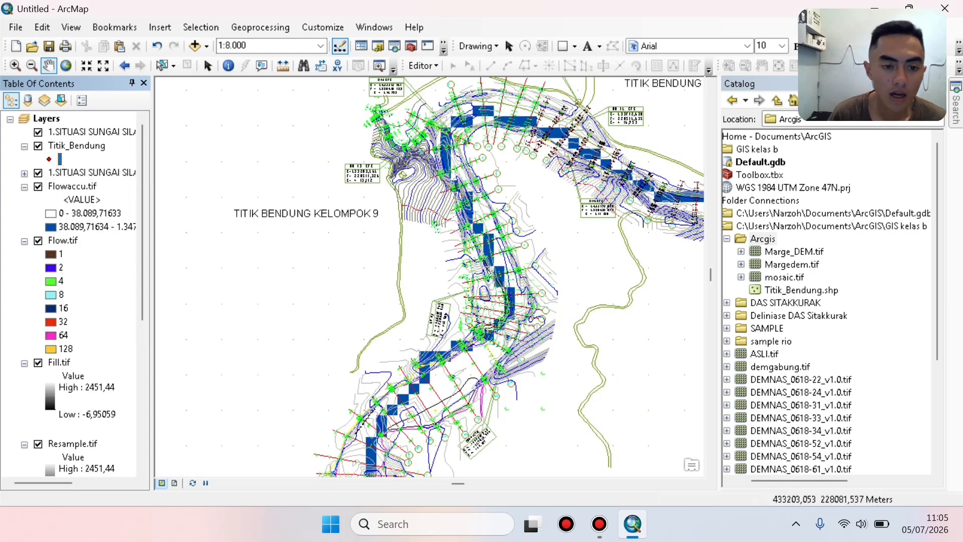
Start an edit session on the Titik_Bendung layer, continuing past the spatial reference warnings.
{"action": "left_click", "coordinate": [423, 65]}
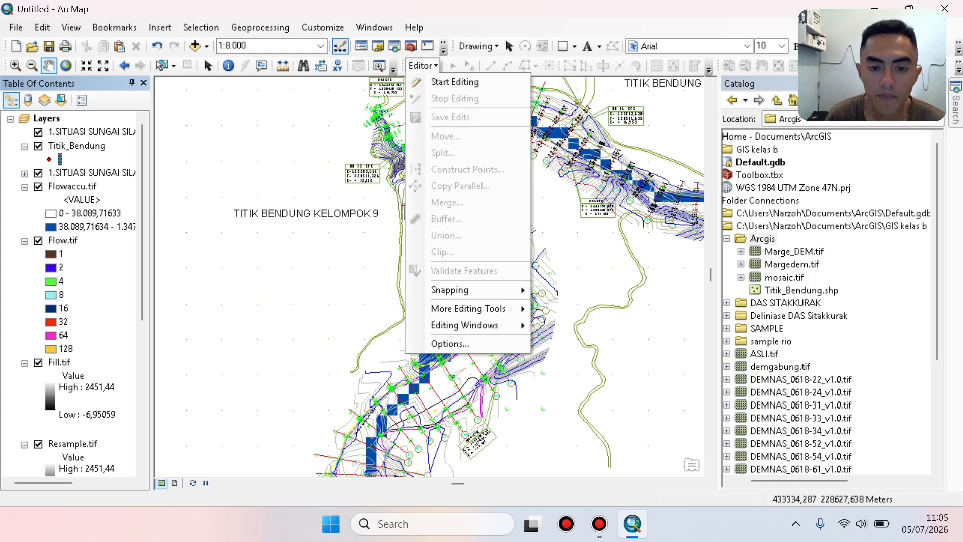
{"action": "left_click", "coordinate": [454, 82]}
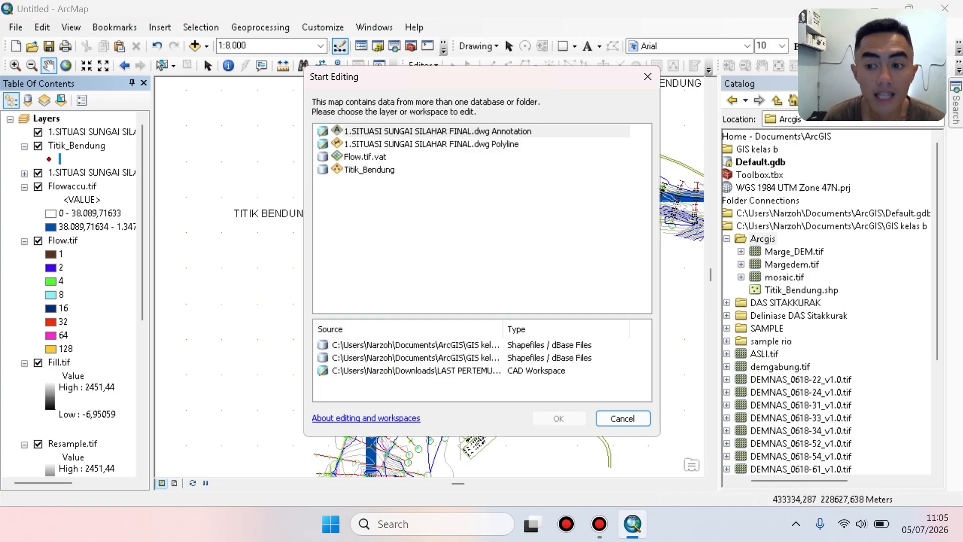
{"action": "left_click", "coordinate": [370, 170]}
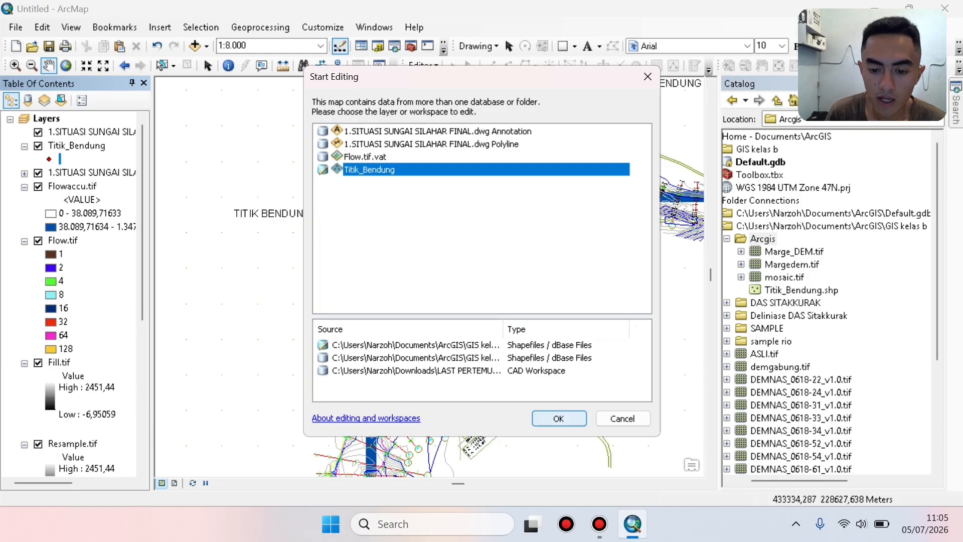
{"action": "key", "text": "Return"}
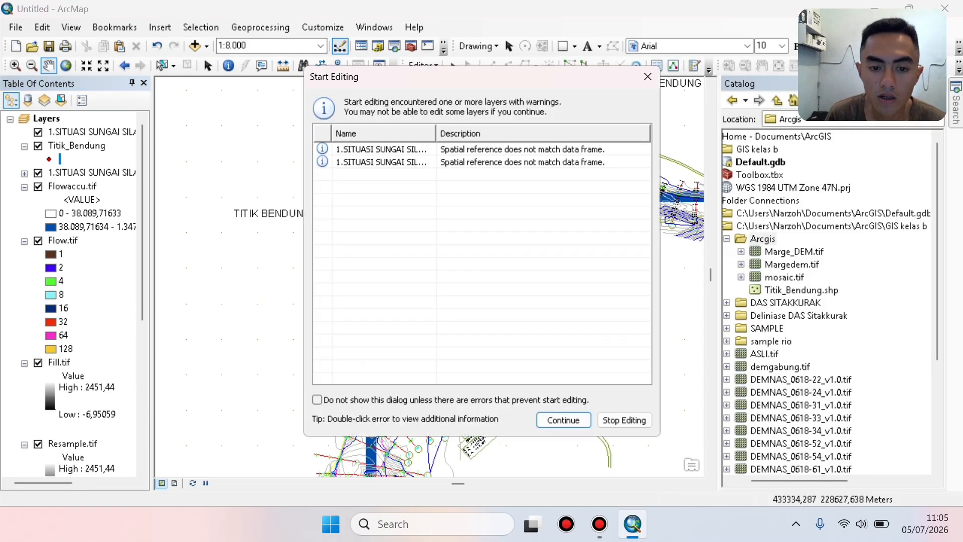
{"action": "key", "text": "Return"}
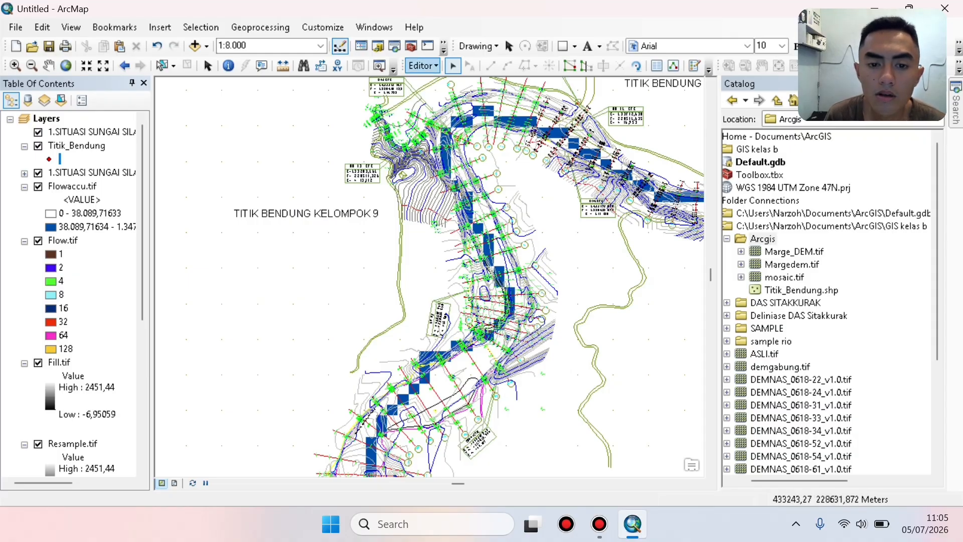
Open the Create Features window for the edit session and close the Catalog.
{"action": "left_click", "coordinate": [423, 66]}
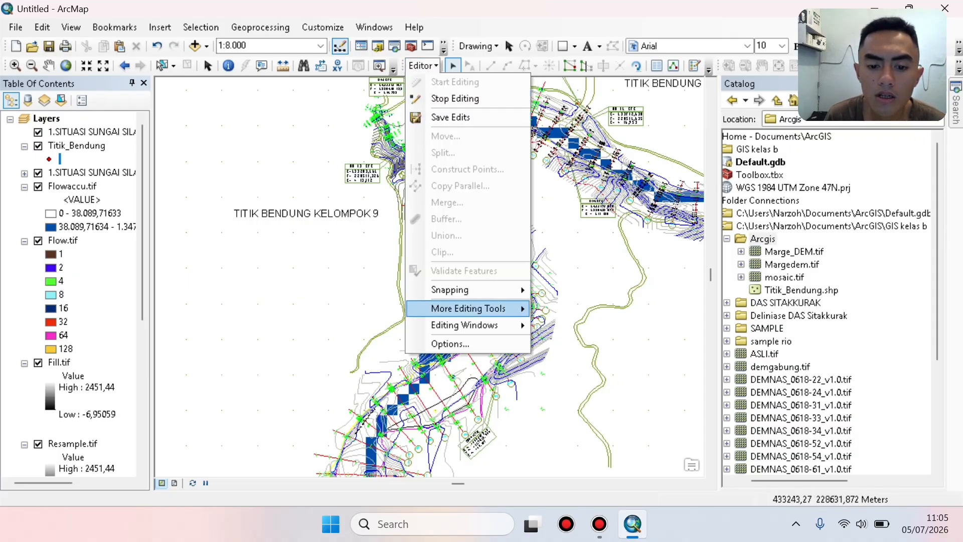
{"action": "mouse_move", "coordinate": [464, 326]}
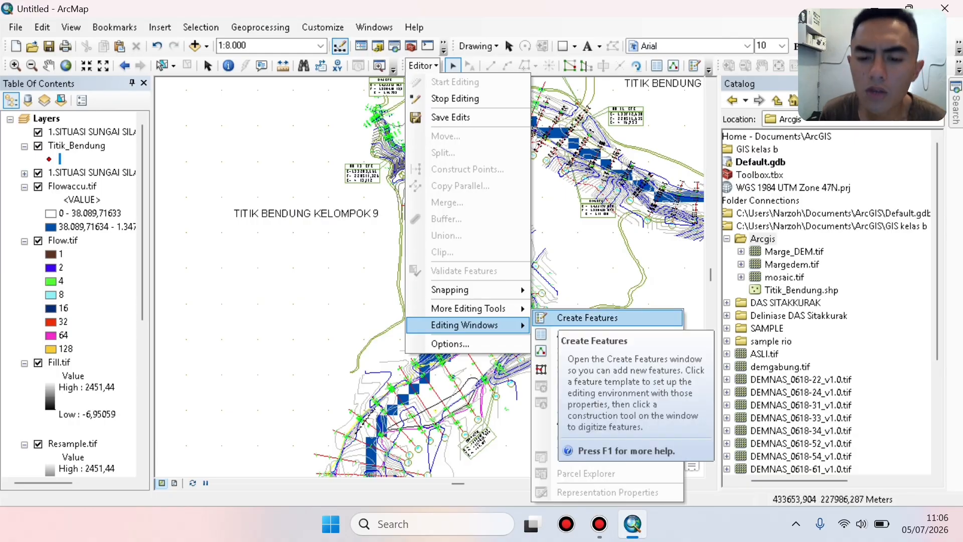
{"action": "left_click", "coordinate": [587, 318]}
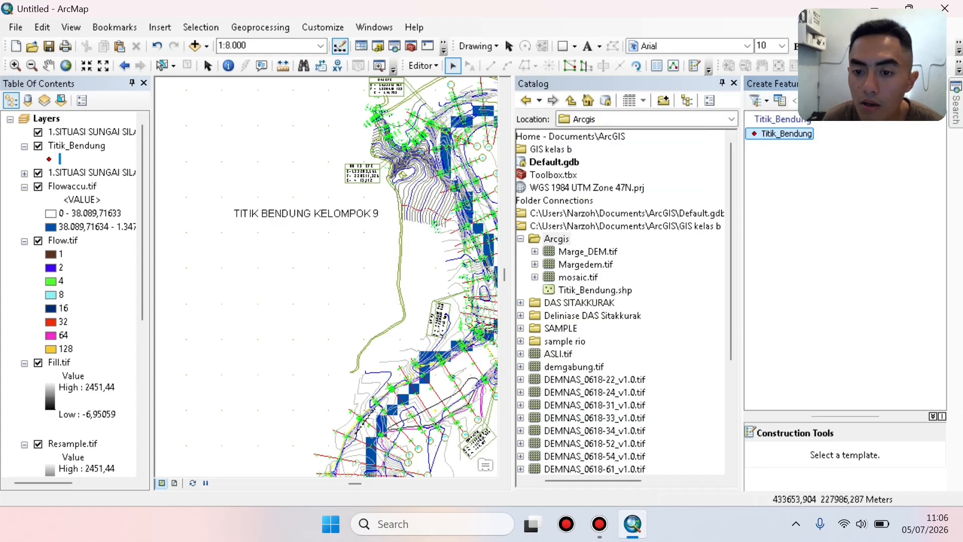
{"action": "left_click", "coordinate": [734, 83]}
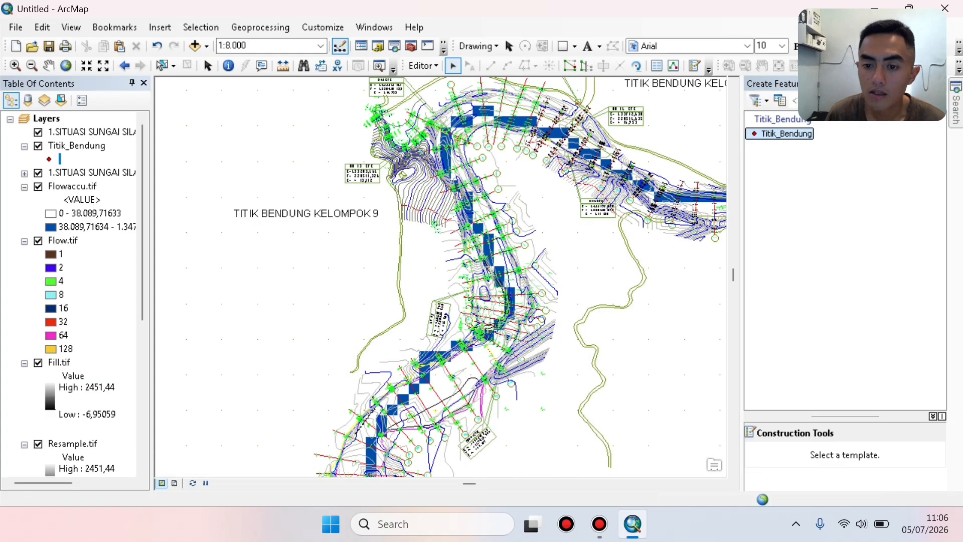
Place a Titik_Bendung point in the corner cell of the blue accumulation path, just south of the CP.02 label.
{"action": "left_click", "coordinate": [783, 133]}
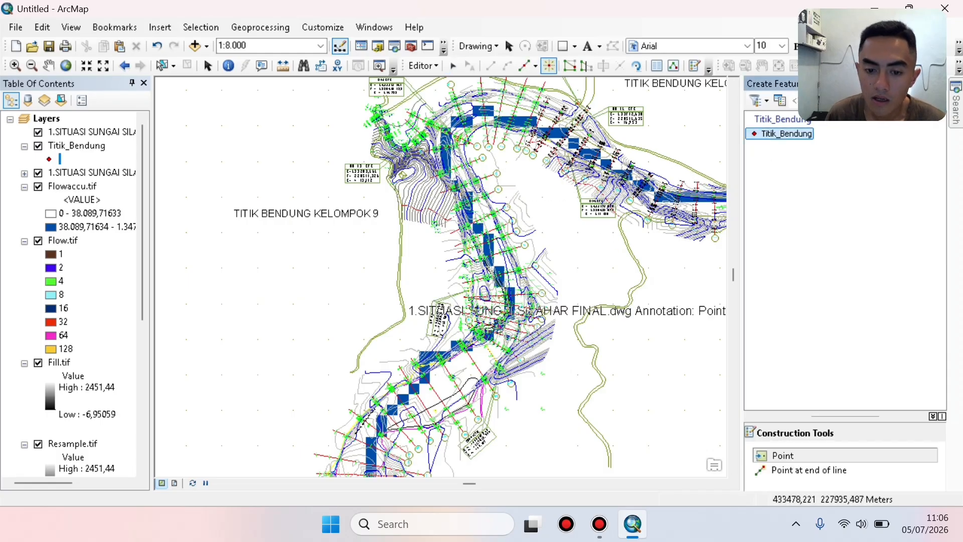
{"action": "scroll", "coordinate": [427, 367], "scroll_direction": "up", "scroll_amount": 4}
{"action": "scroll", "coordinate": [427, 367], "scroll_direction": "down", "scroll_amount": 8}
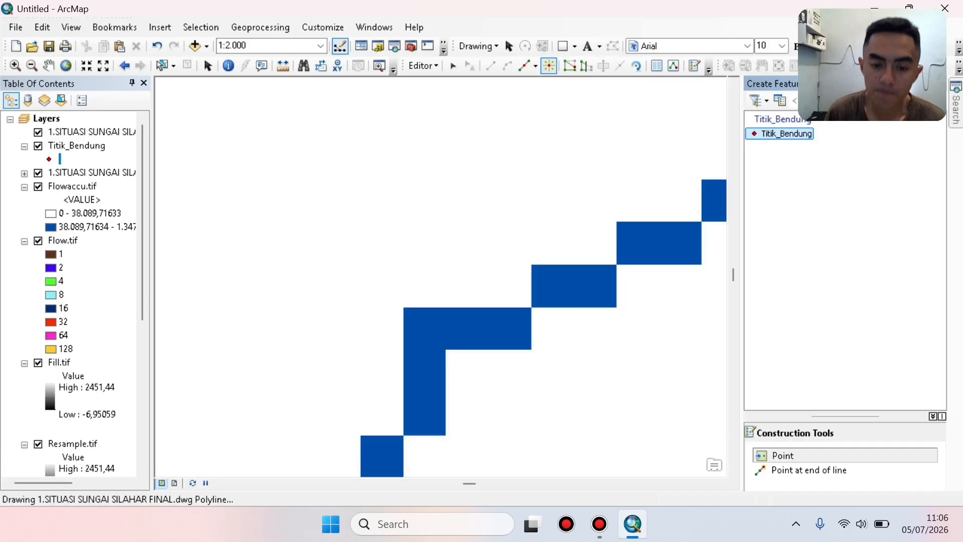
{"action": "scroll", "coordinate": [440, 273], "scroll_direction": "down", "scroll_amount": 2}
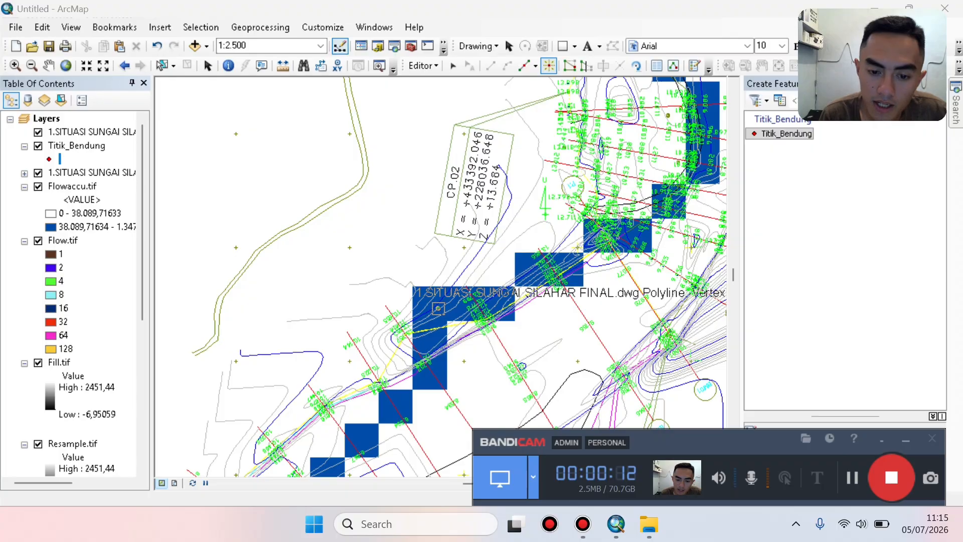
{"action": "left_click", "coordinate": [438, 308]}
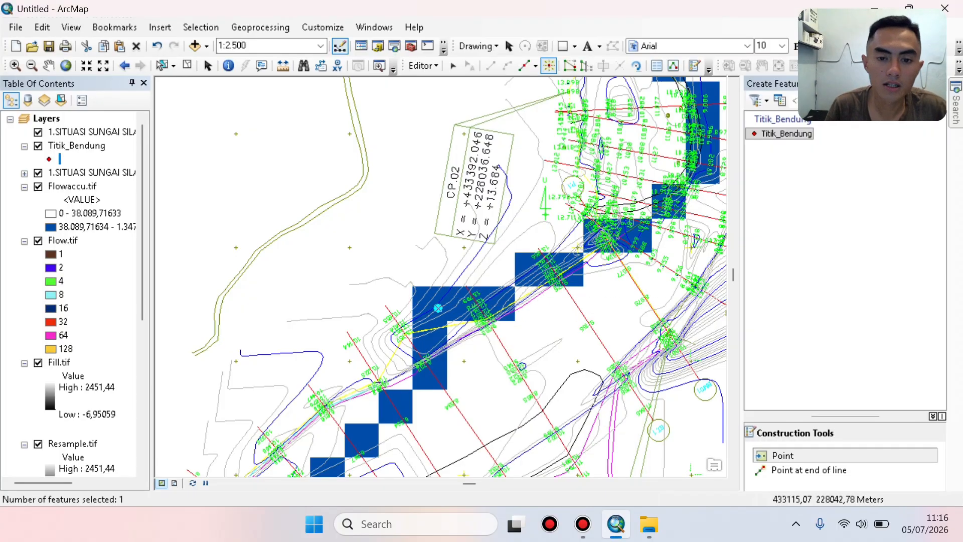
Stop the edit session on Titik_Bendung and save the edits.
{"action": "left_click", "coordinate": [424, 66]}
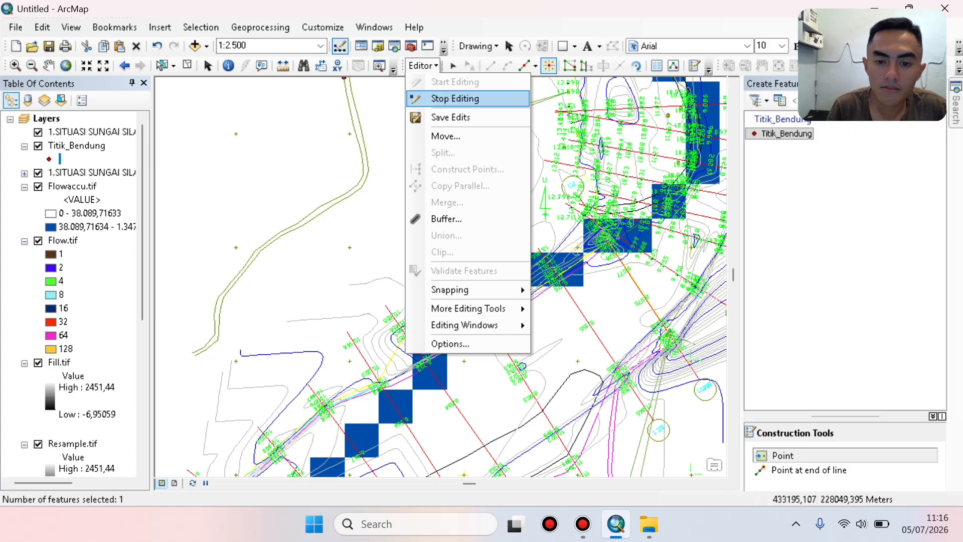
{"action": "left_click", "coordinate": [452, 98]}
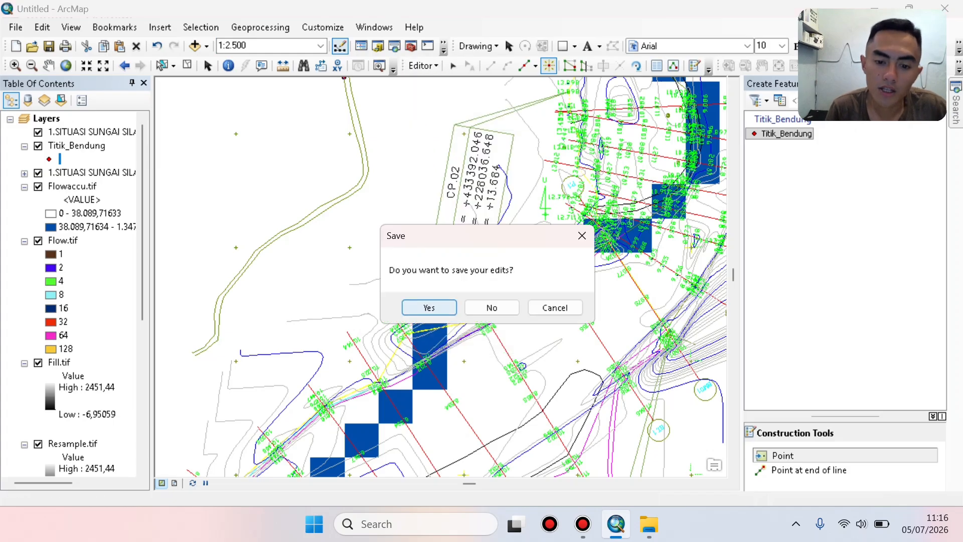
{"action": "left_click", "coordinate": [429, 307]}
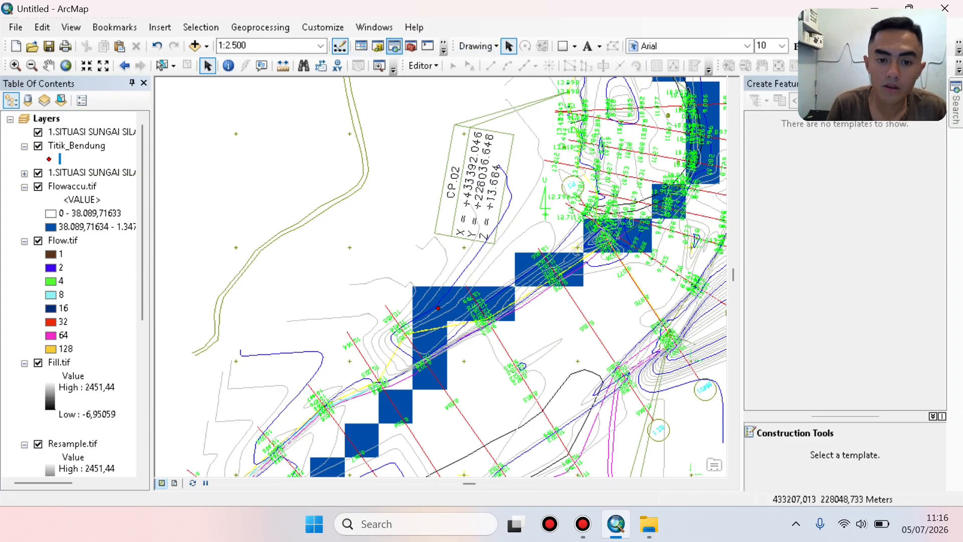
Search the tools for Snap Pour Point and open the Spatial Analyst tool.
{"action": "left_click", "coordinate": [395, 46]}
{"action": "left_click_drag", "start_coordinate": [820, 141], "coordinate": [724, 144]}
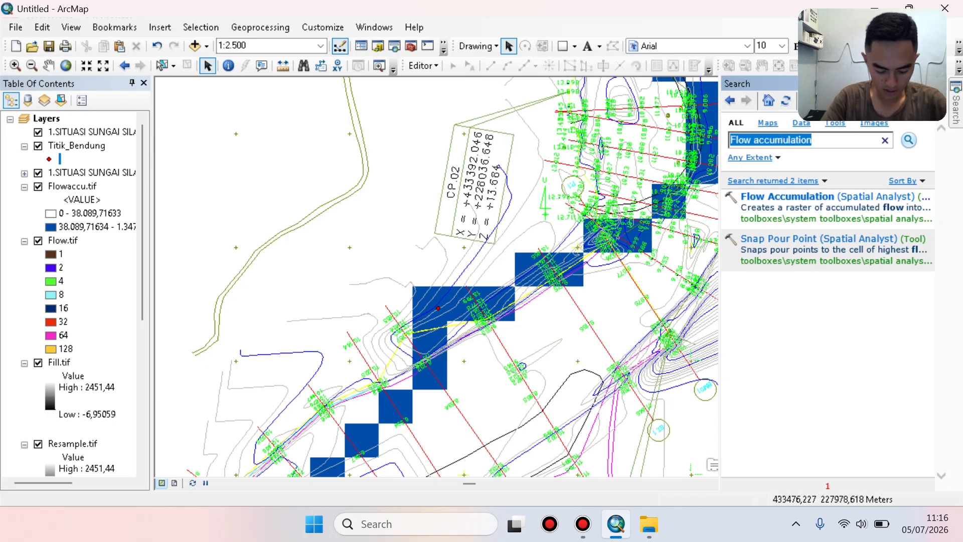
{"action": "type", "text": "sNA"}
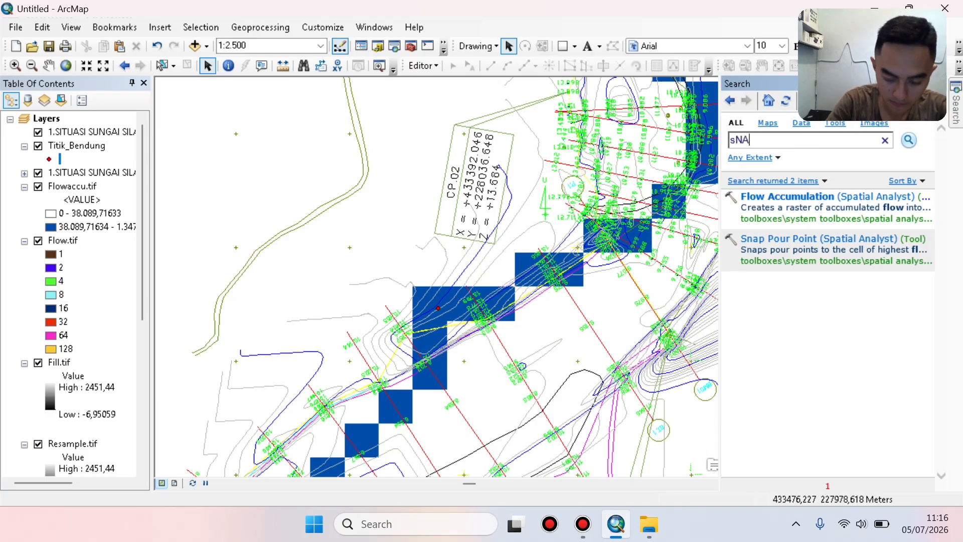
{"action": "type", "text": "P pO"}
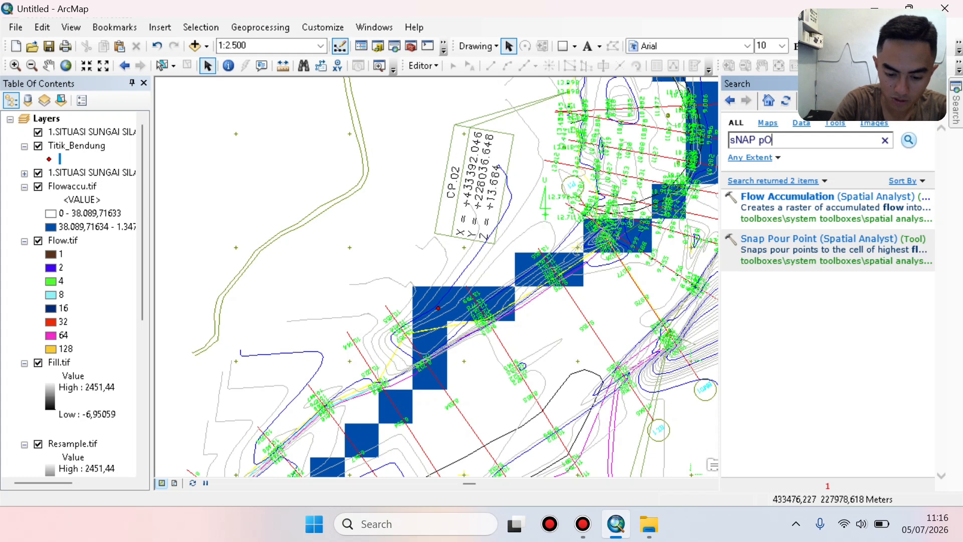
{"action": "type", "text": "UR POINT"}
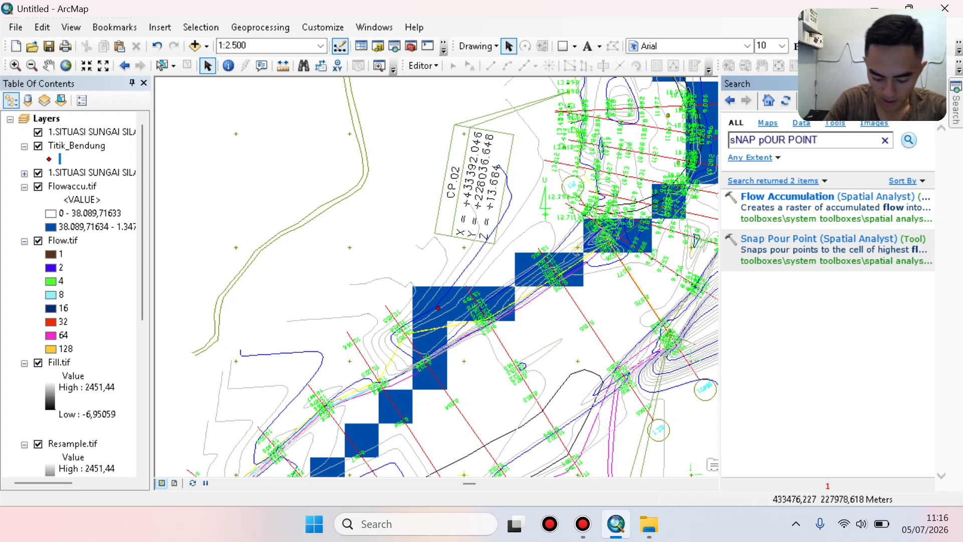
{"action": "key", "text": "Return"}
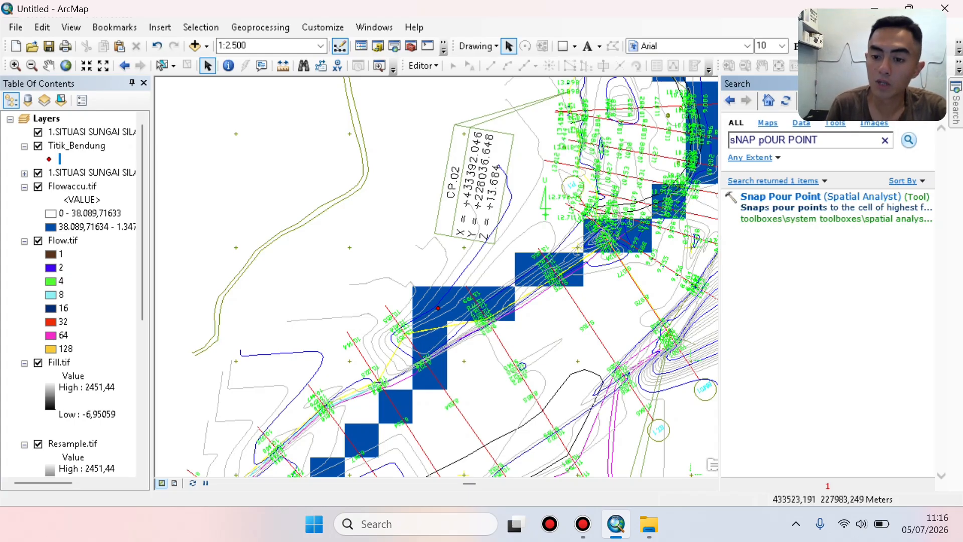
{"action": "left_click", "coordinate": [781, 196]}
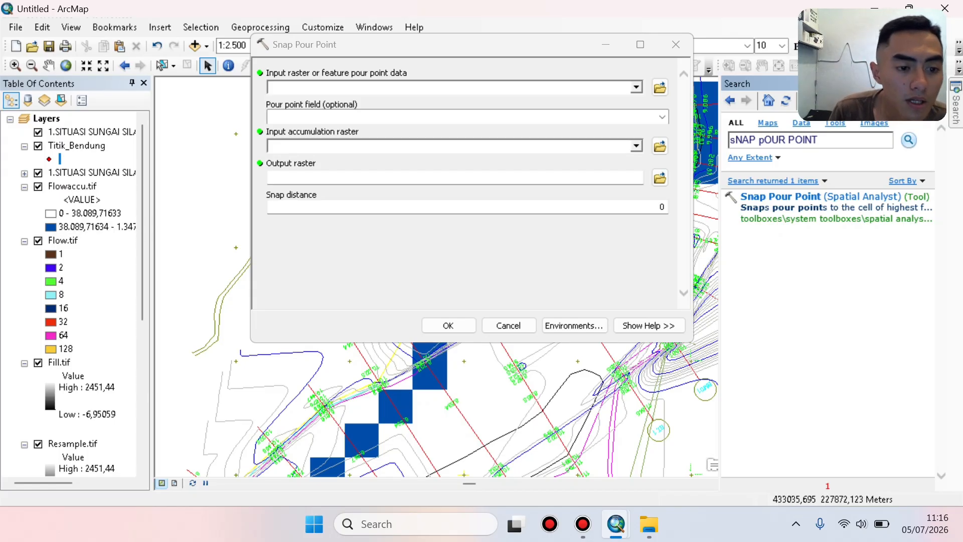
Set Titik_Bendung as the pour point data and Flowaccu.tif as the accumulation raster for Snap Pour Point.
{"action": "left_click", "coordinate": [77, 145]}
{"action": "left_click_drag", "start_coordinate": [77, 145], "coordinate": [351, 88]}
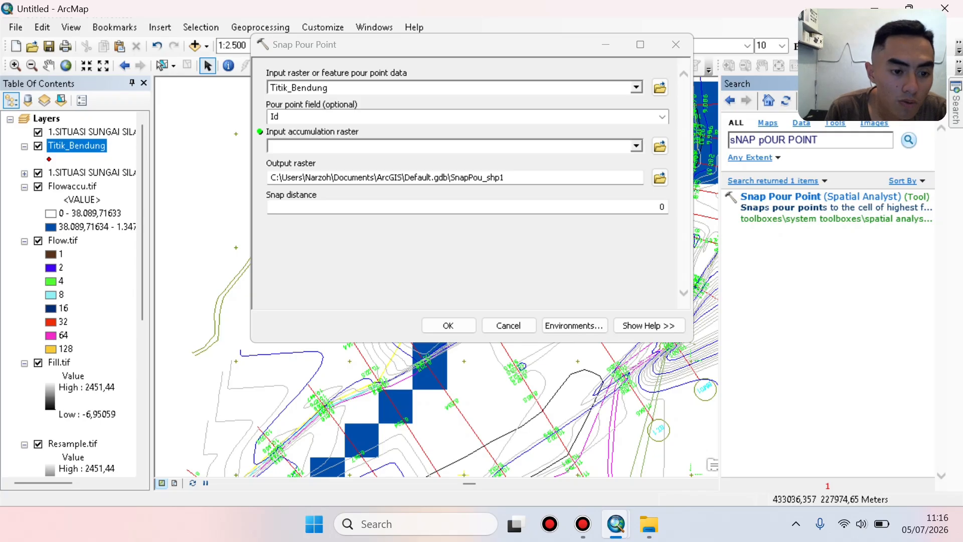
{"action": "left_click", "coordinate": [71, 186]}
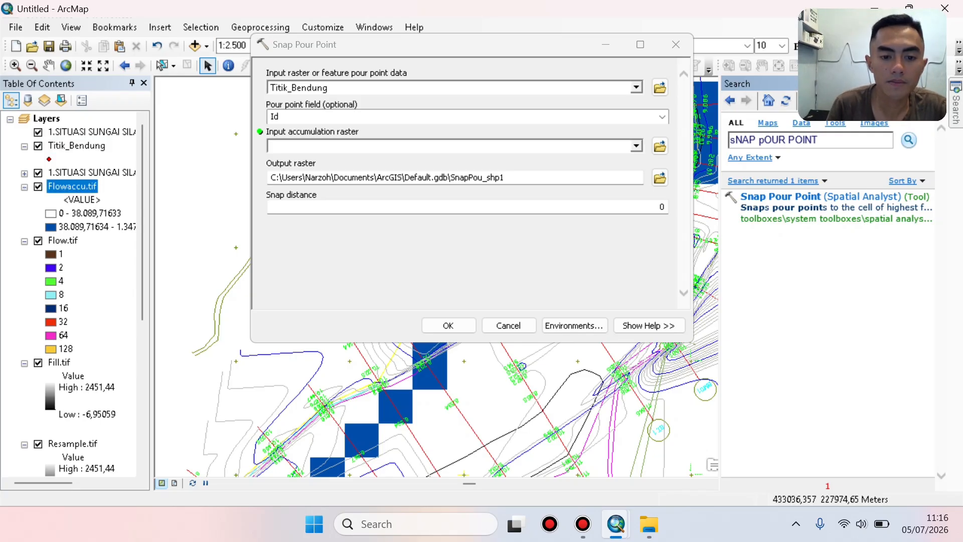
{"action": "left_click_drag", "start_coordinate": [71, 186], "coordinate": [452, 146]}
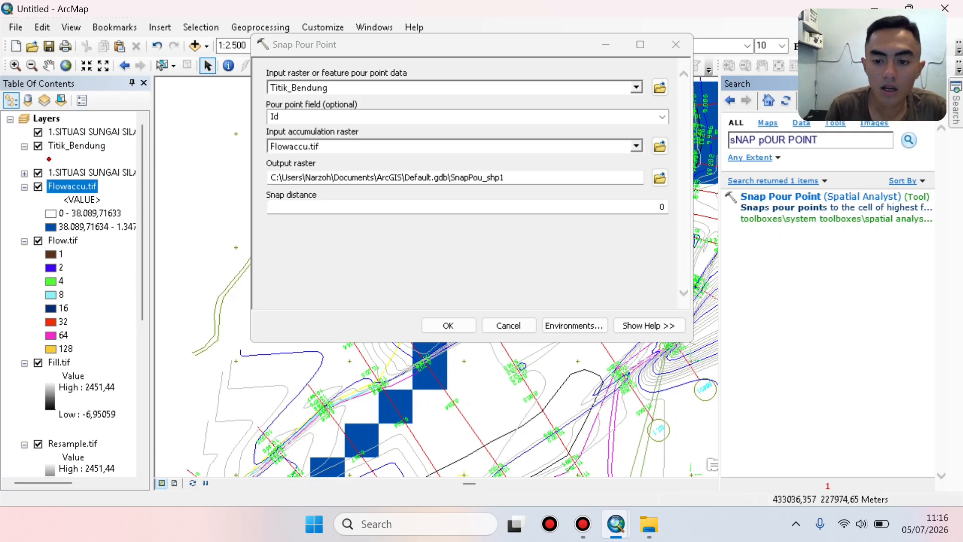
Set the output raster to snap.tif in the sample rio folder and run Snap Pour Point.
{"action": "left_click", "coordinate": [660, 177]}
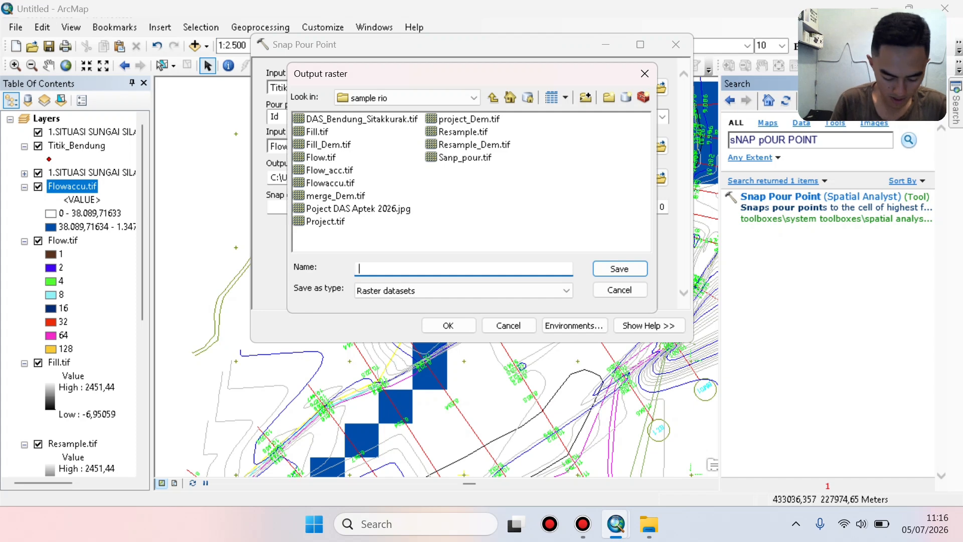
{"action": "type", "text": "sNAP"}
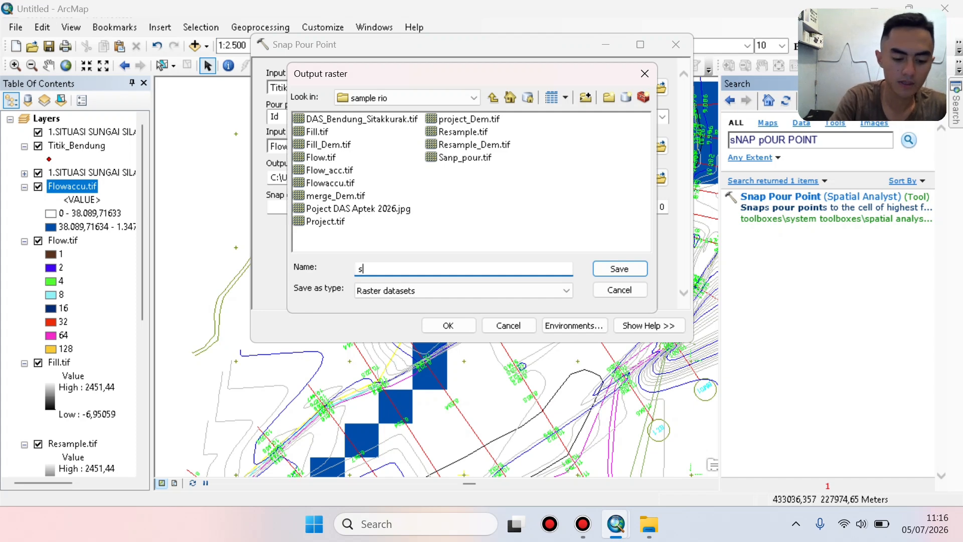
{"action": "type", "text": "."}
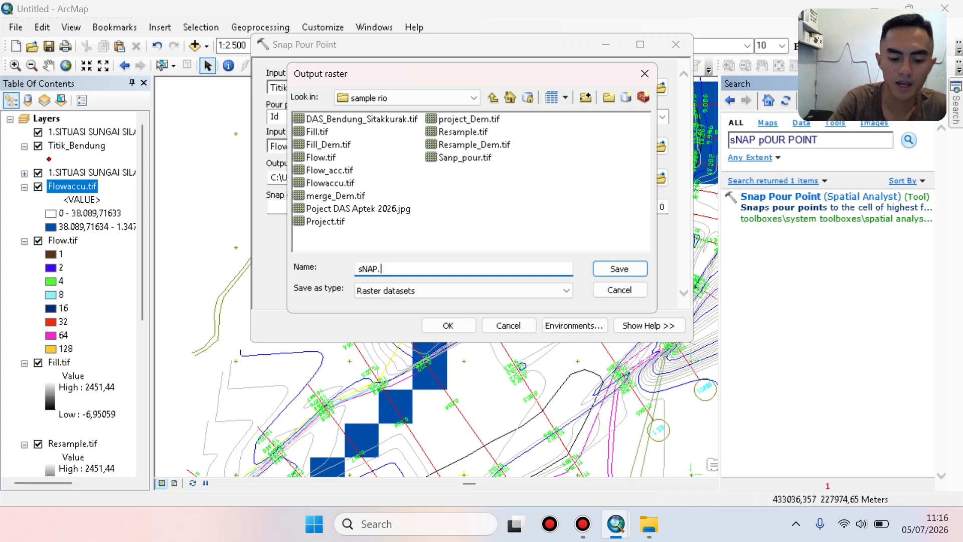
{"action": "type", "text": "TIF"}
{"action": "key", "text": "BackSpace"}
{"action": "key", "text": "BackSpace"}
{"action": "key", "text": "BackSpace"}
{"action": "key", "text": "BackSpace"}
{"action": "key", "text": "BackSpace"}
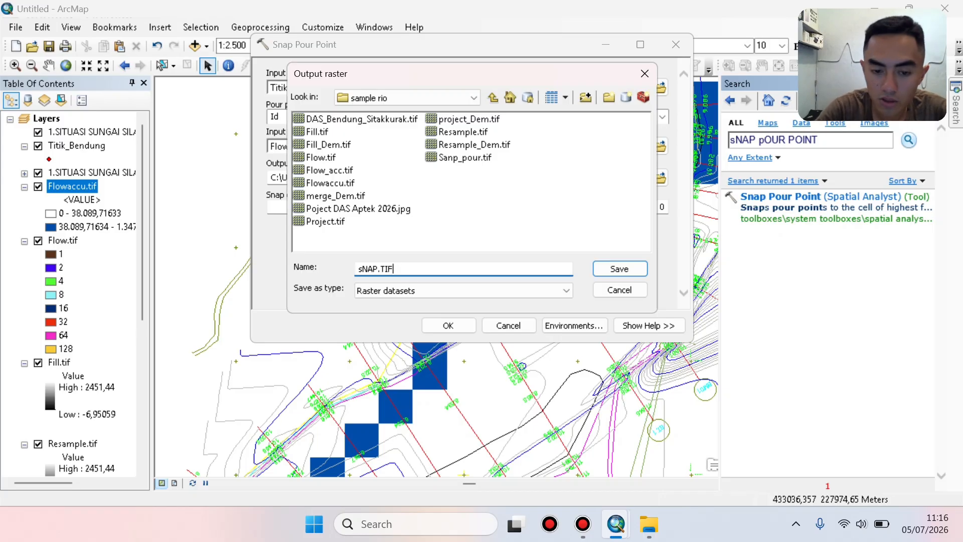
{"action": "key", "text": "BackSpace"}
{"action": "key", "text": "BackSpace"}
{"action": "type", "text": "n"}
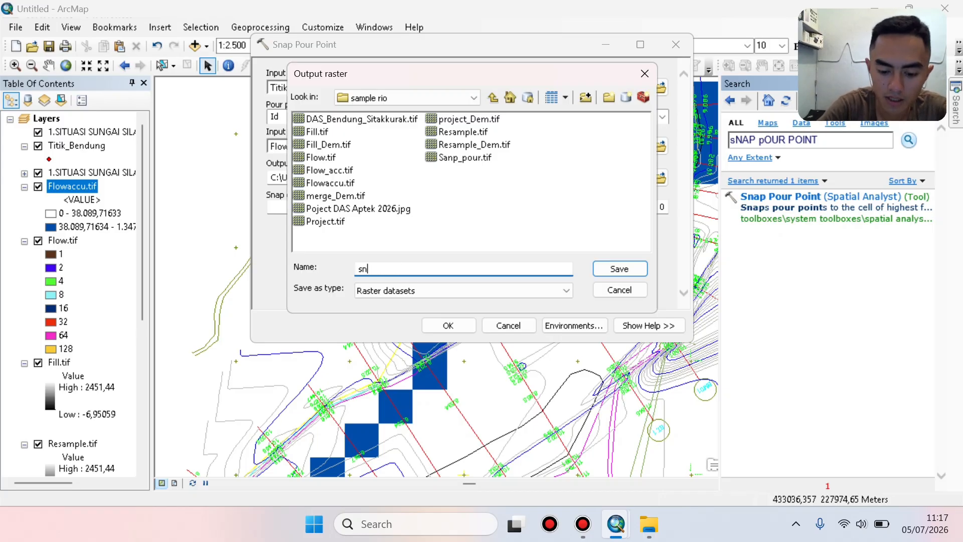
{"action": "type", "text": "ap.tif"}
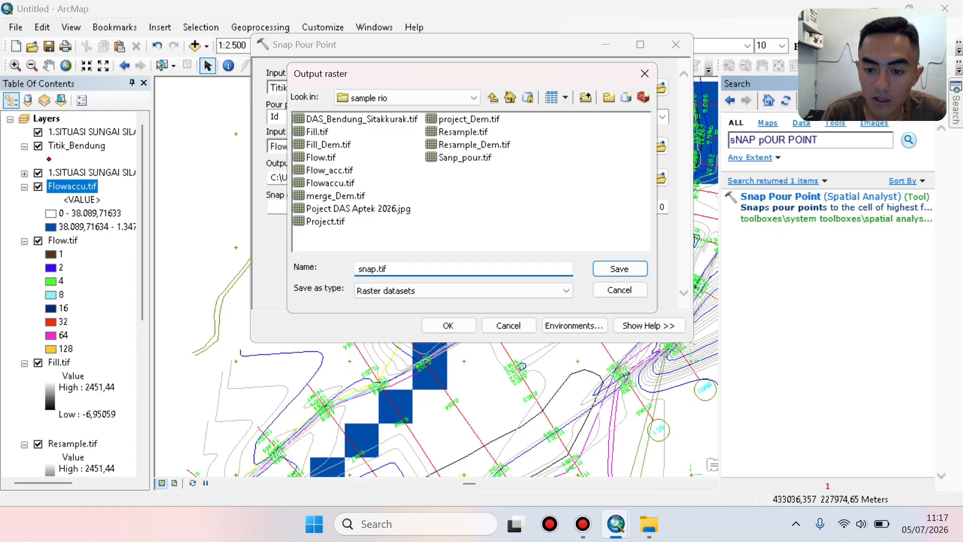
{"action": "key", "text": "Return"}
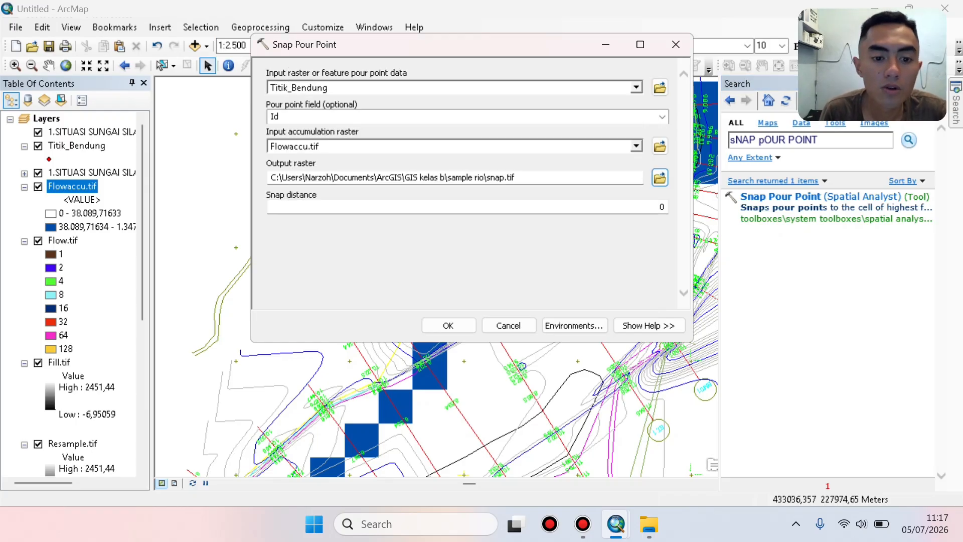
{"action": "left_click", "coordinate": [448, 325]}
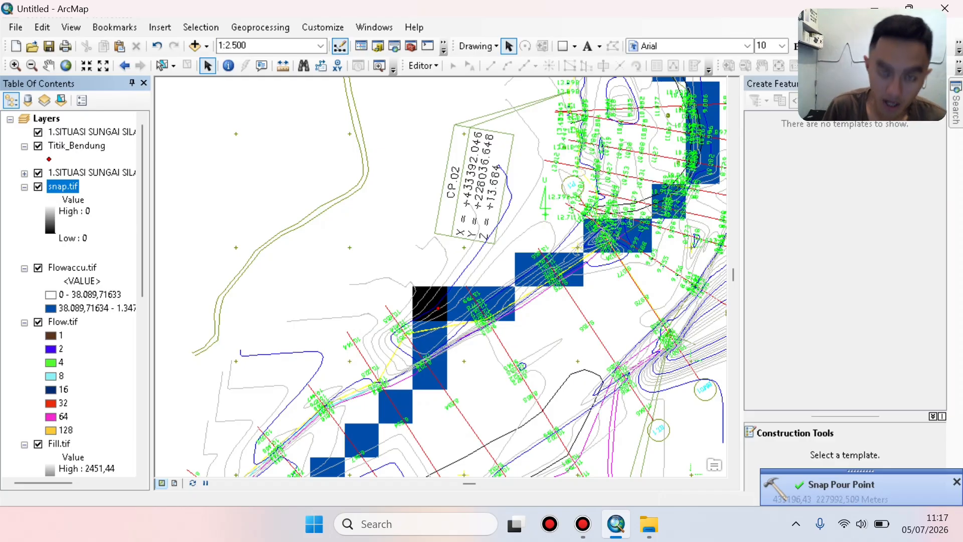
Search the tools for watershed and open the Spatial Analyst Watershed tool.
{"action": "left_click", "coordinate": [395, 45]}
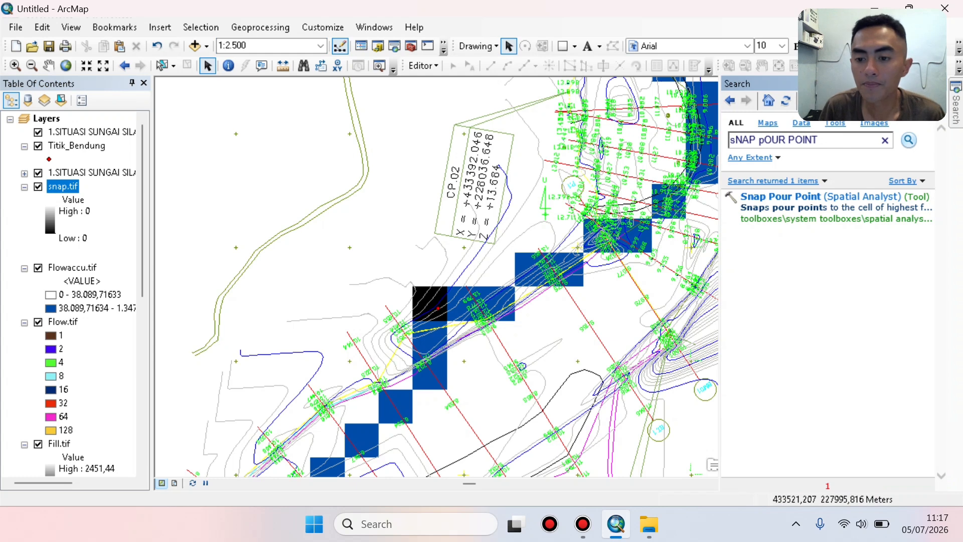
{"action": "type", "text": "wat"}
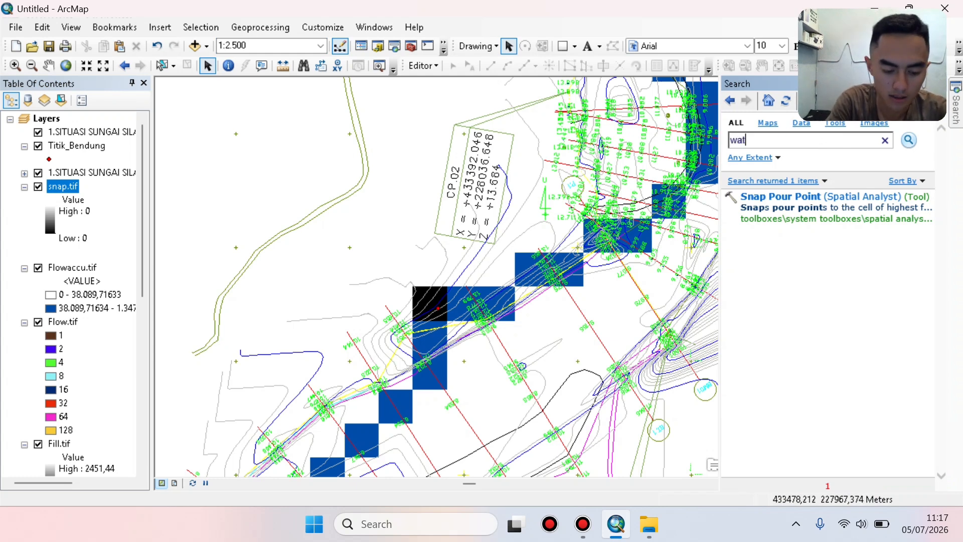
{"action": "type", "text": "e"}
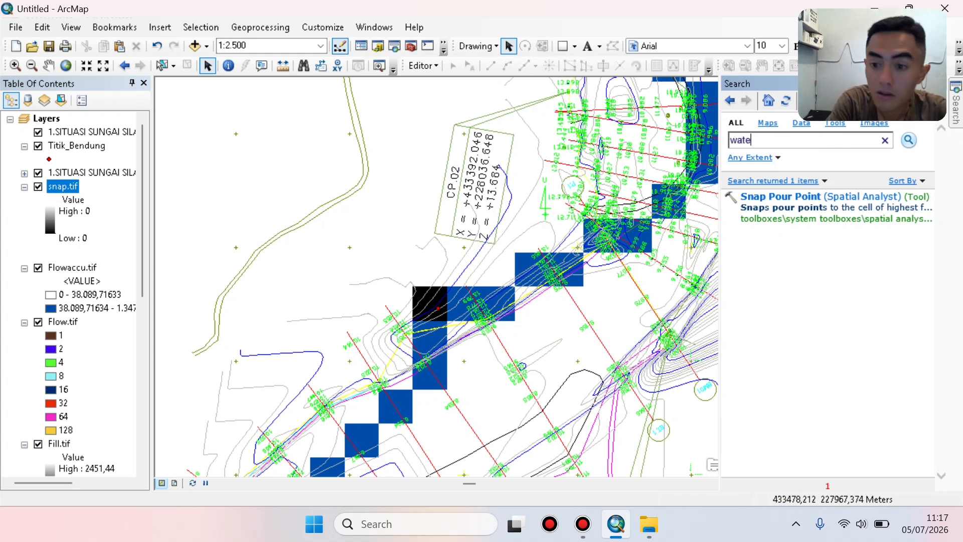
{"action": "type", "text": "rshed"}
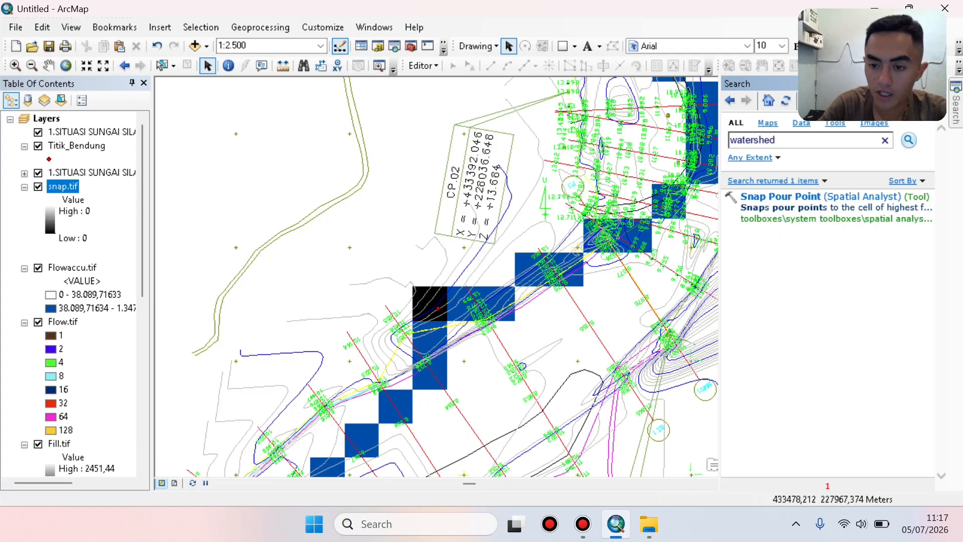
{"action": "key", "text": "Return"}
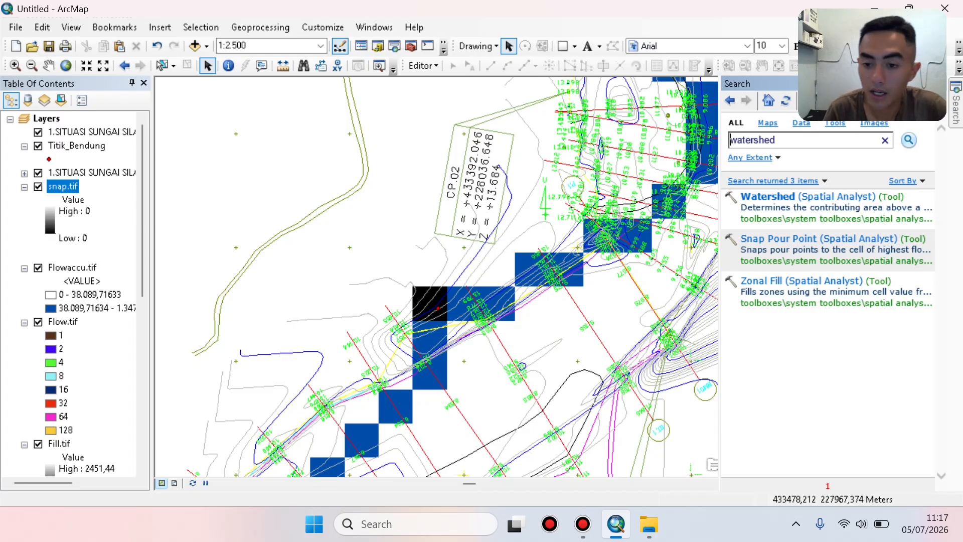
{"action": "left_click", "coordinate": [768, 196]}
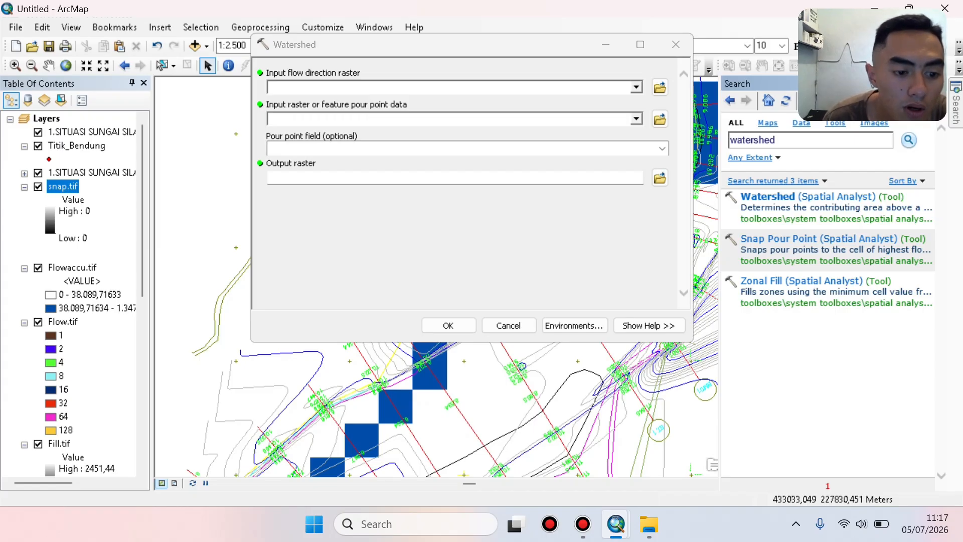
Set Flow.tif as the flow direction raster and snap.tif as the pour point data for Watershed.
{"action": "left_click", "coordinate": [72, 268]}
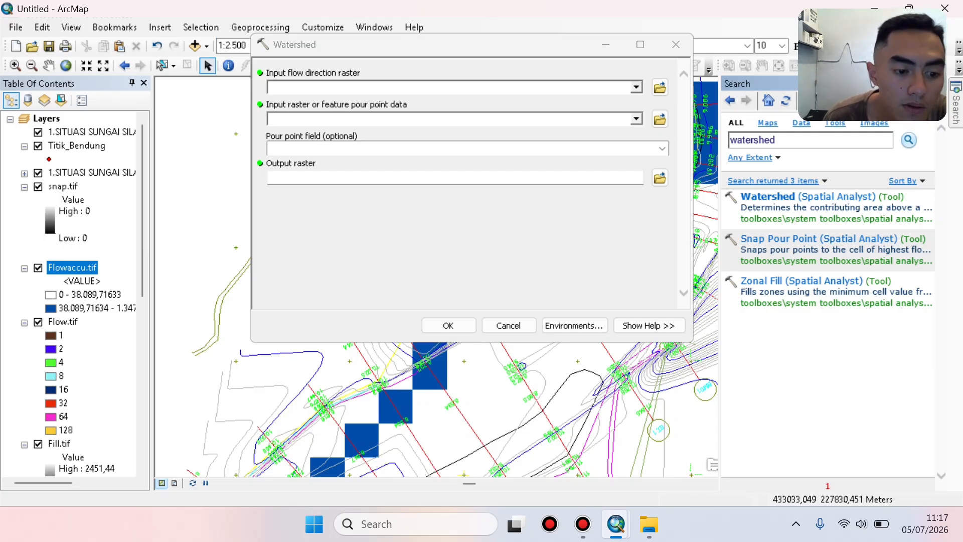
{"action": "left_click", "coordinate": [63, 322]}
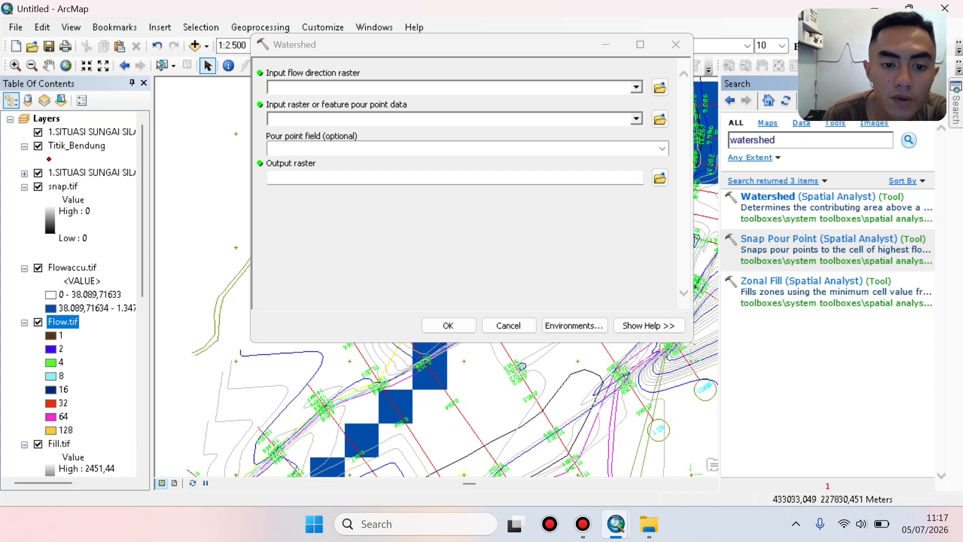
{"action": "left_click_drag", "start_coordinate": [63, 322], "coordinate": [352, 87]}
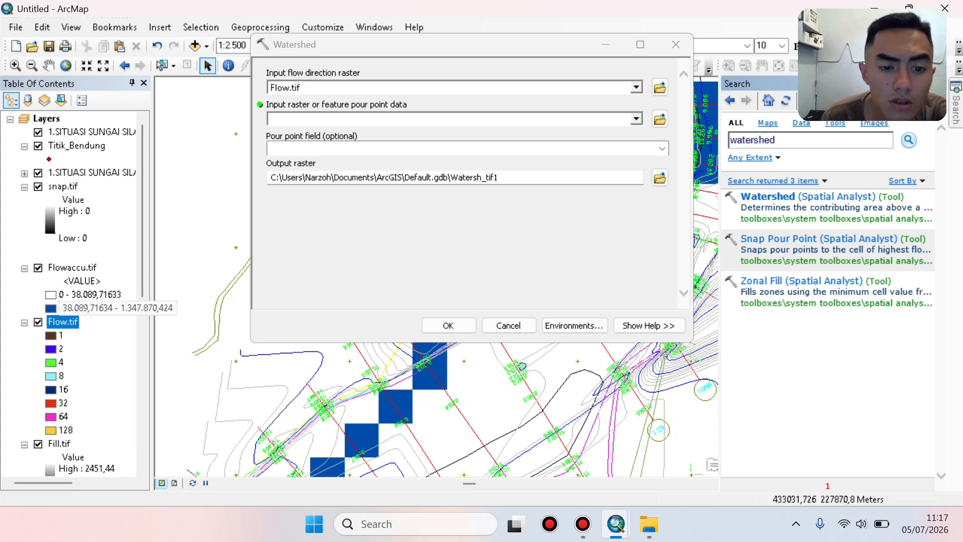
{"action": "left_click", "coordinate": [63, 186]}
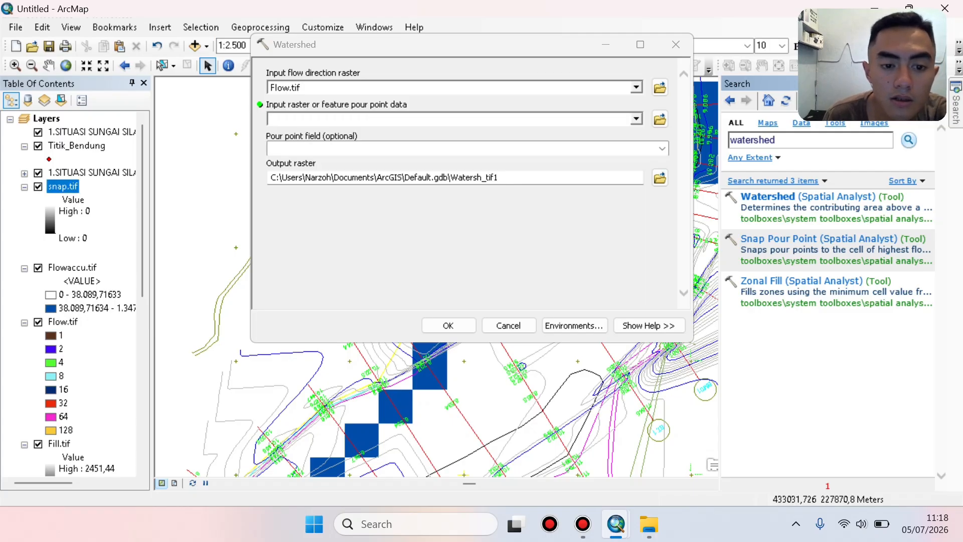
{"action": "left_click_drag", "start_coordinate": [63, 186], "coordinate": [351, 119]}
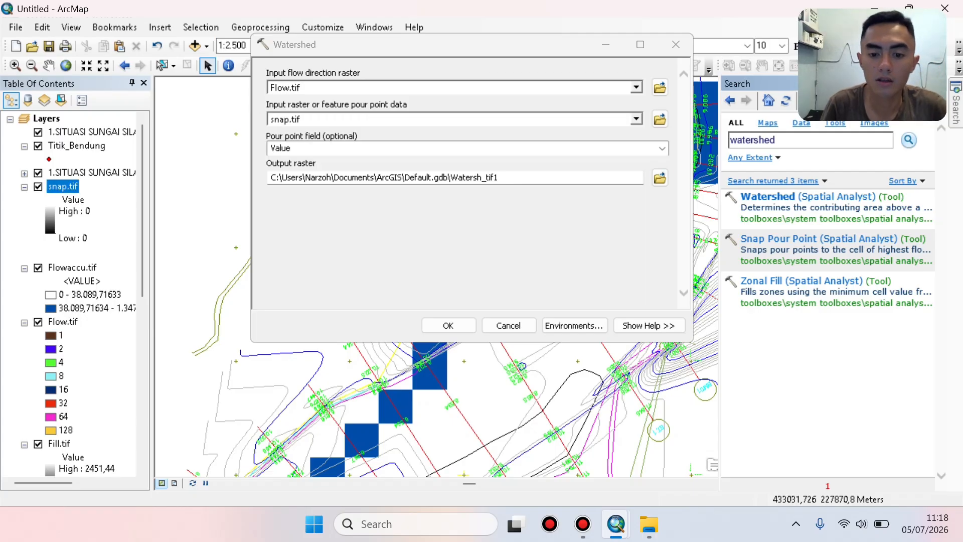
Set the output raster to DASSITAKURAK.tif in the sample rio folder and run Watershed.
{"action": "left_click", "coordinate": [660, 178]}
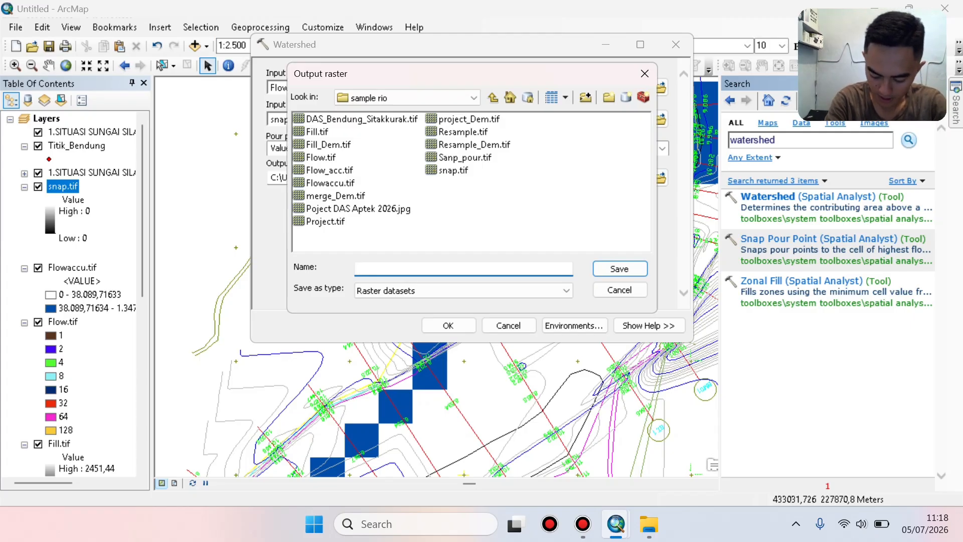
{"action": "type", "text": "D"}
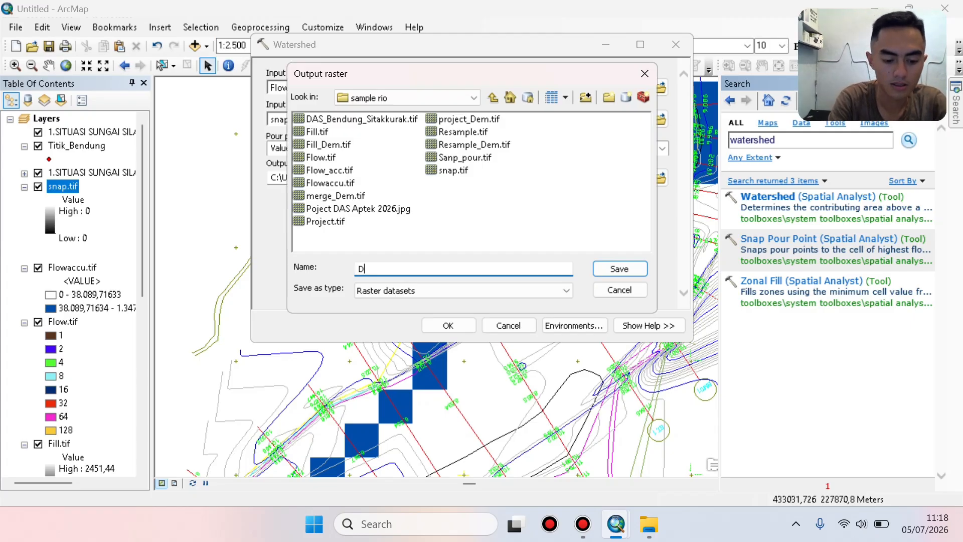
{"action": "type", "text": "ASs="}
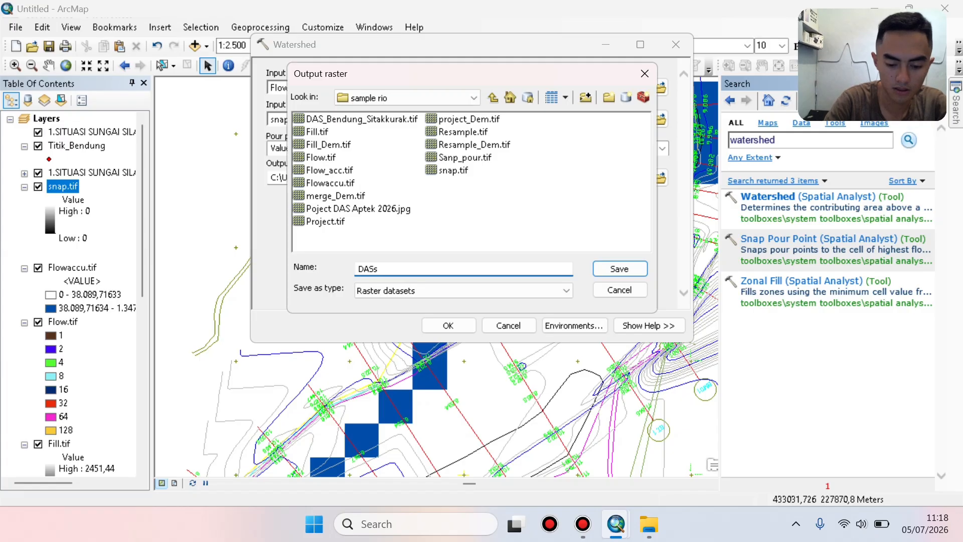
{"action": "key", "text": "BackSpace"}
{"action": "key", "text": "BackSpace"}
{"action": "type", "text": "S"}
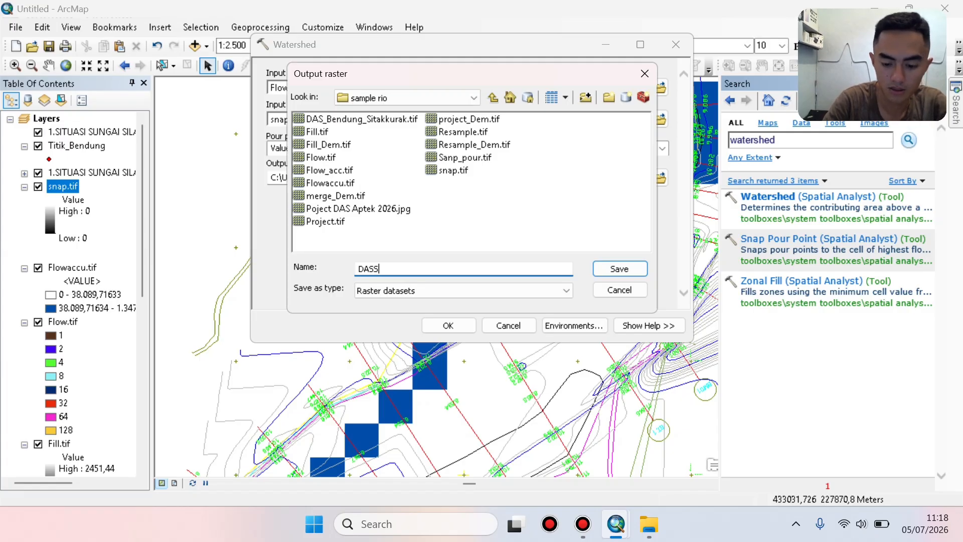
{"action": "type", "text": "ITAK"}
{"action": "type", "text": "URA"}
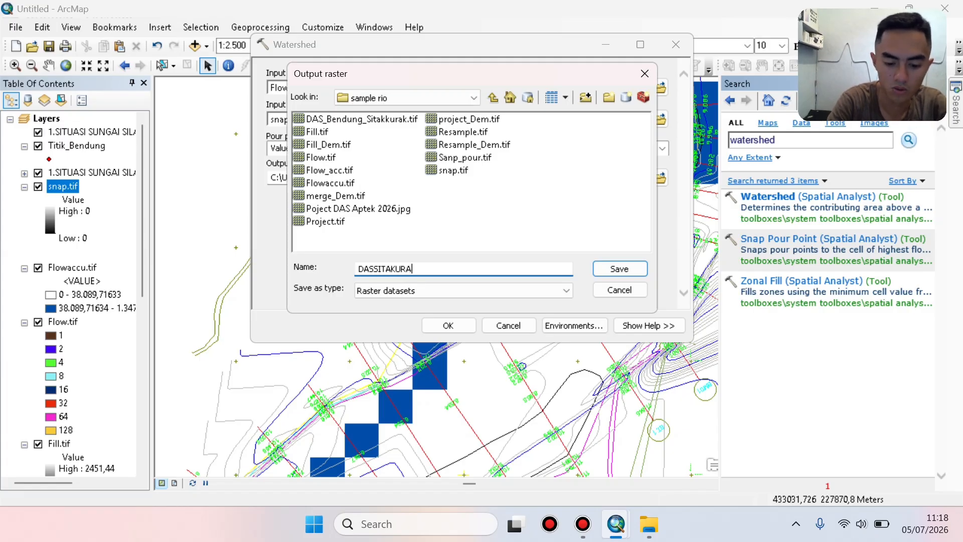
{"action": "type", "text": "K"}
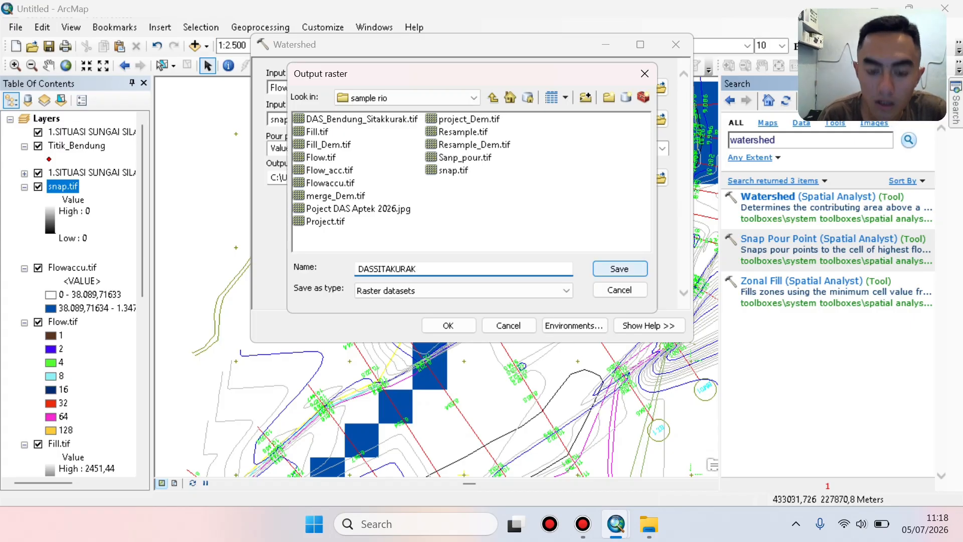
{"action": "type", "text": ".tif"}
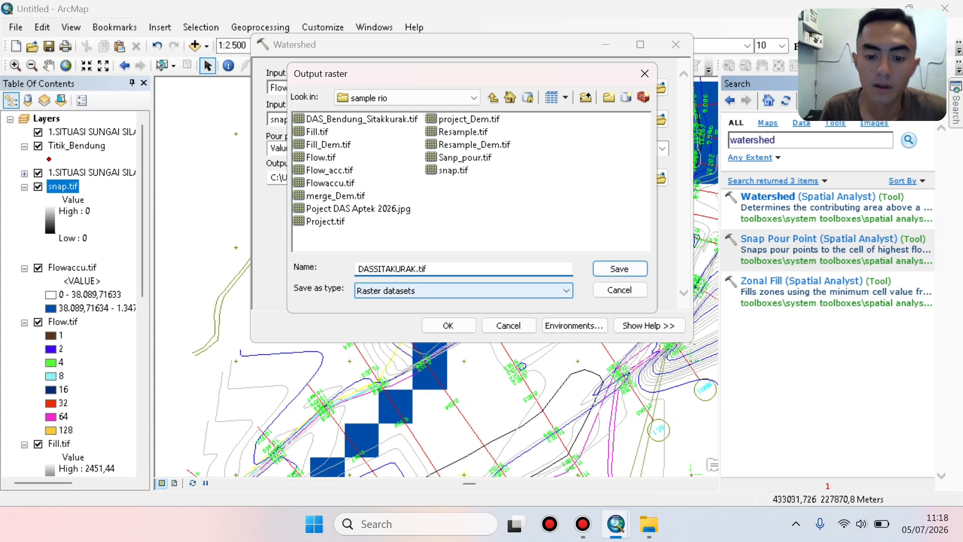
{"action": "left_click", "coordinate": [620, 269]}
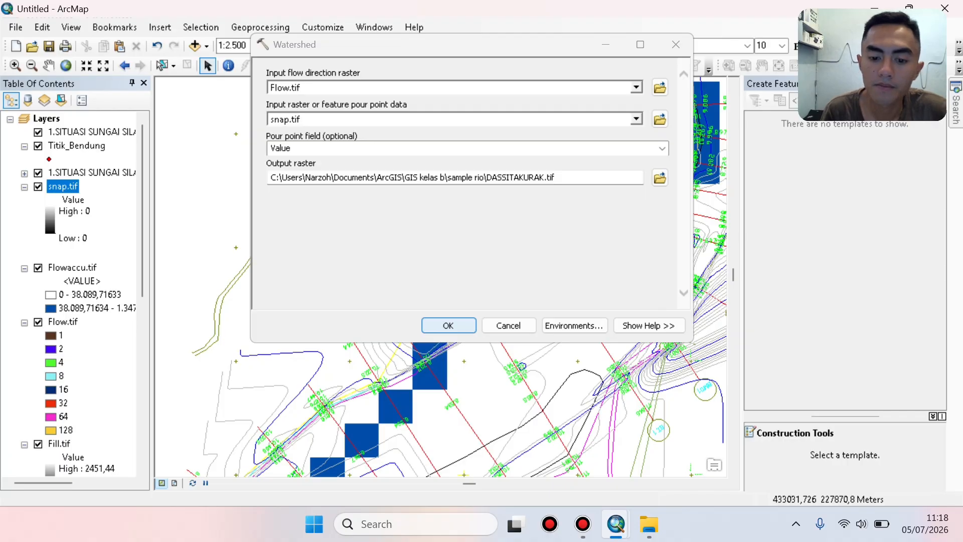
{"action": "left_click", "coordinate": [448, 326]}
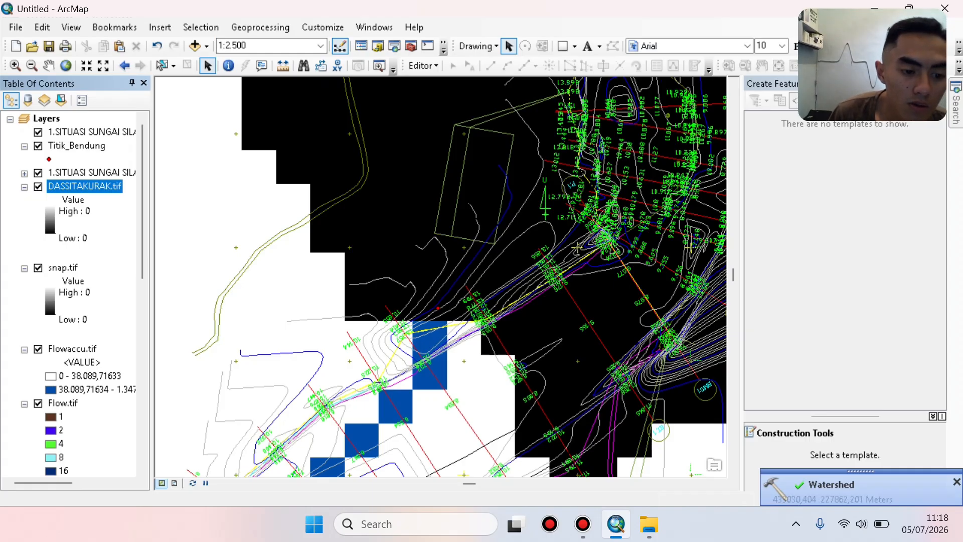
Hide the snap.tif, Flowaccu.tif, Flow.tif, Fill.tif and Resample.tif layers.
{"action": "left_click", "coordinate": [38, 268]}
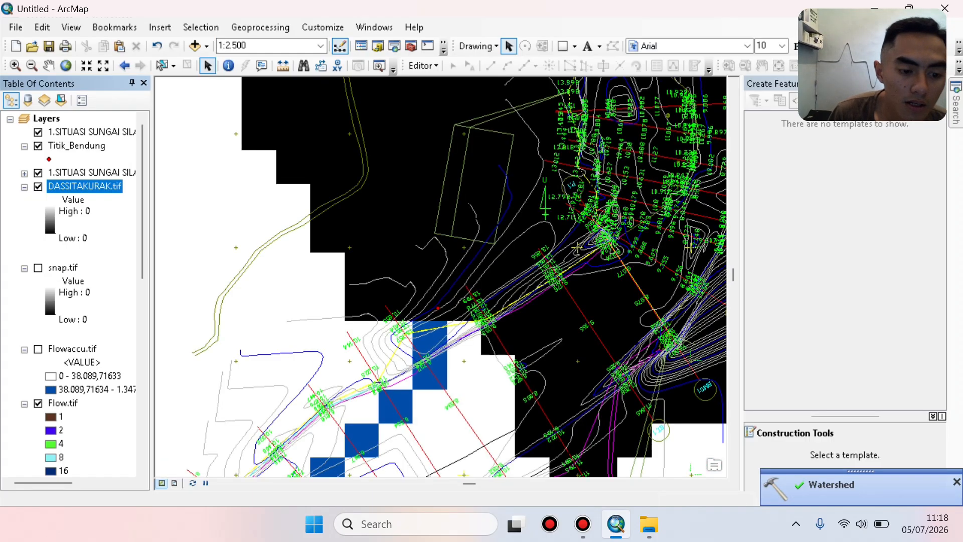
{"action": "scroll", "coordinate": [55, 269], "scroll_direction": "down", "scroll_amount": 3}
{"action": "left_click", "coordinate": [38, 281]}
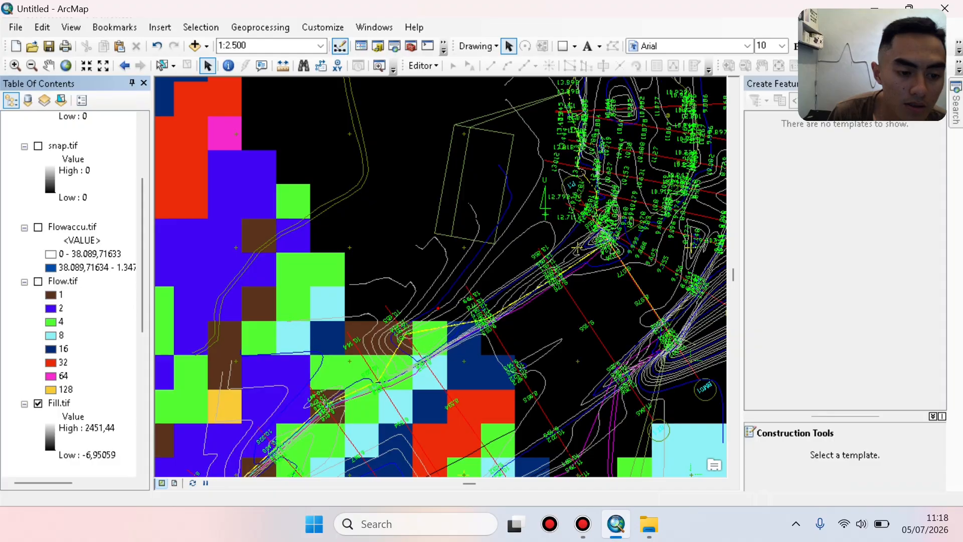
{"action": "scroll", "coordinate": [70, 296], "scroll_direction": "down", "scroll_amount": 3}
{"action": "left_click", "coordinate": [37, 282]}
{"action": "scroll", "coordinate": [70, 296], "scroll_direction": "down", "scroll_amount": 3}
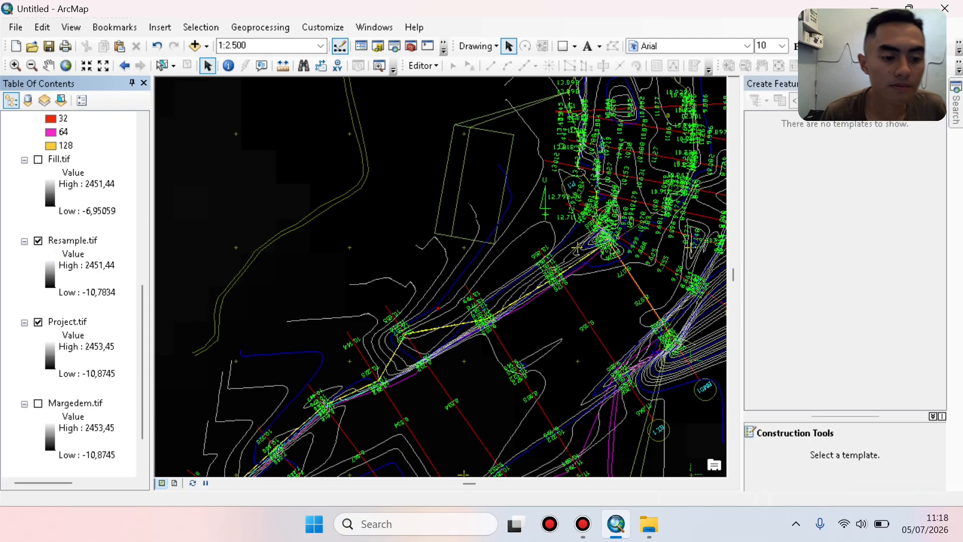
{"action": "left_click", "coordinate": [38, 241]}
Collapse the legends of all rasters beneath DASSITAKURAK.tif and hide Project.tif so the World Imagery basemap shows around the watershed.
{"action": "left_click", "coordinate": [24, 241]}
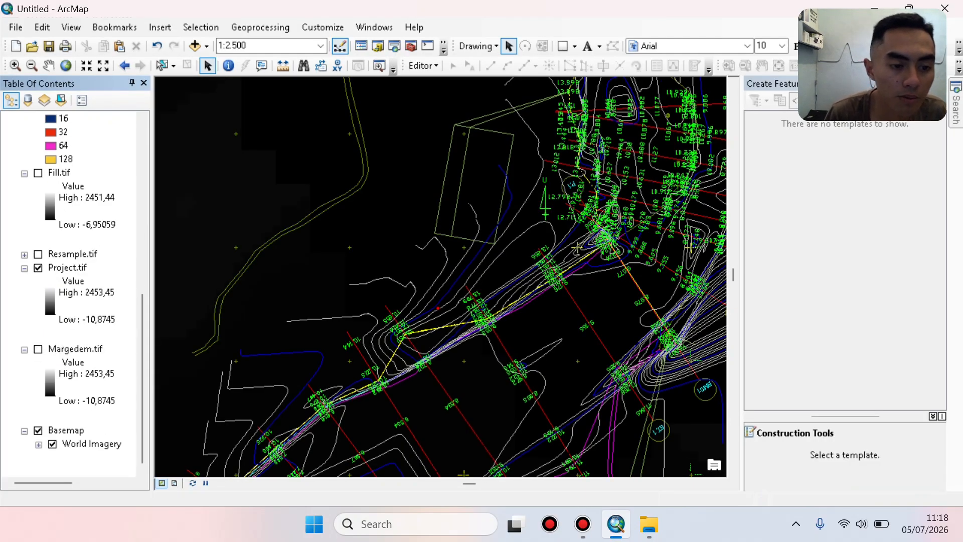
{"action": "left_click", "coordinate": [24, 174]}
{"action": "scroll", "coordinate": [70, 296], "scroll_direction": "up", "scroll_amount": 4}
{"action": "left_click", "coordinate": [24, 241]}
{"action": "scroll", "coordinate": [70, 296], "scroll_direction": "up", "scroll_amount": 1}
{"action": "left_click", "coordinate": [24, 187]}
{"action": "scroll", "coordinate": [70, 296], "scroll_direction": "up", "scroll_amount": 3}
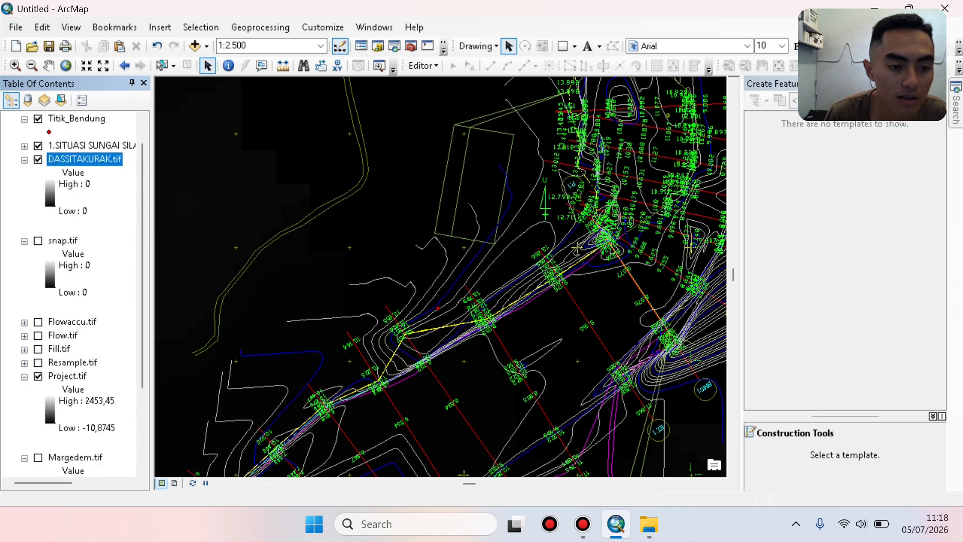
{"action": "left_click", "coordinate": [24, 242]}
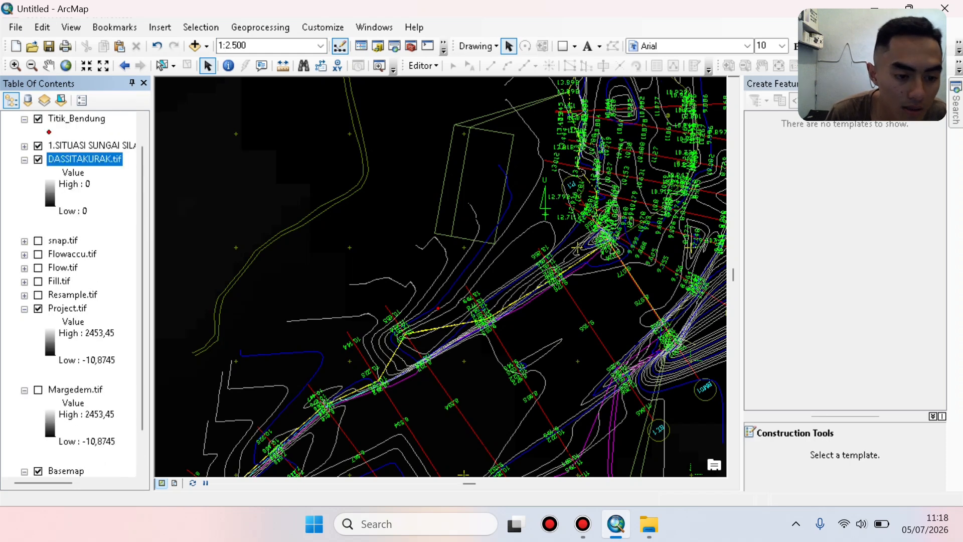
{"action": "left_click", "coordinate": [24, 309]}
{"action": "left_click", "coordinate": [24, 350]}
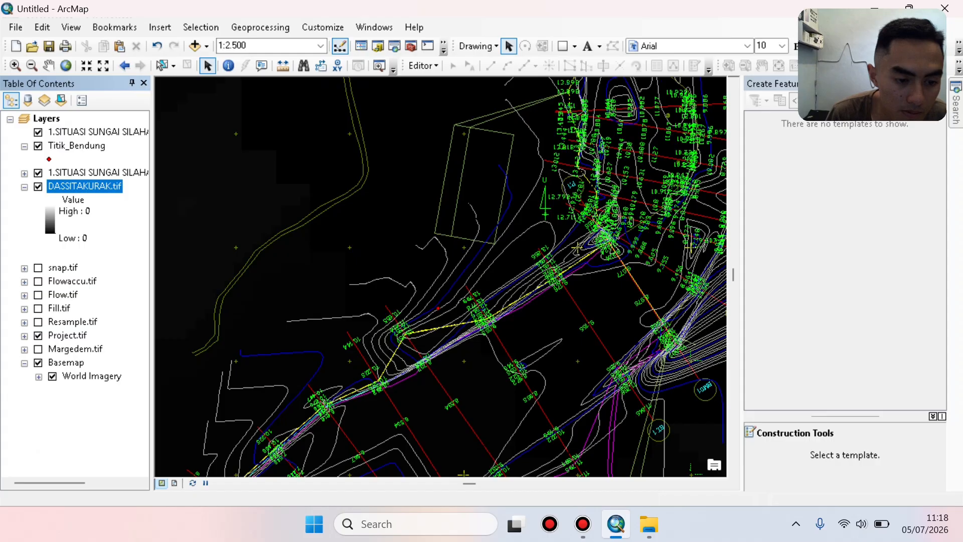
{"action": "left_click", "coordinate": [38, 335]}
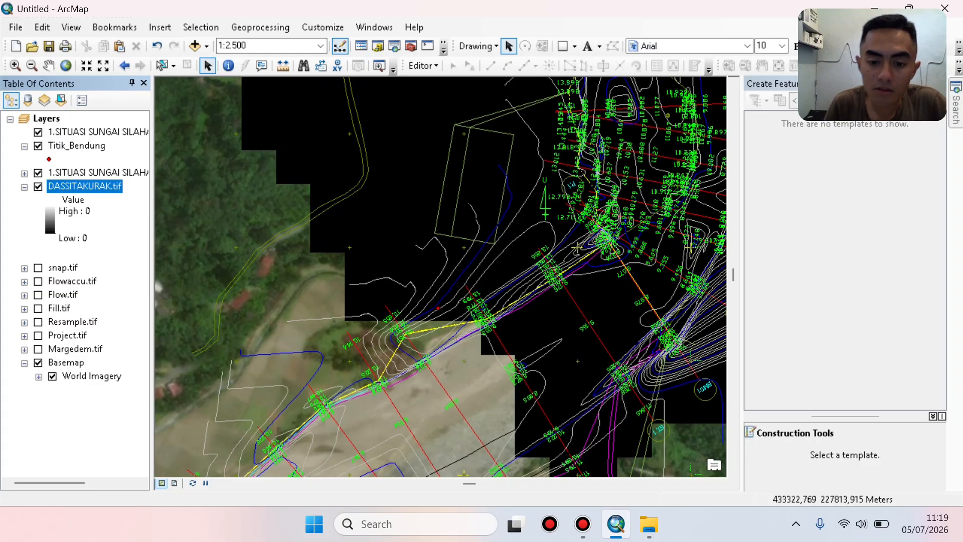
{"action": "scroll", "coordinate": [440, 265], "scroll_direction": "down", "scroll_amount": 2}
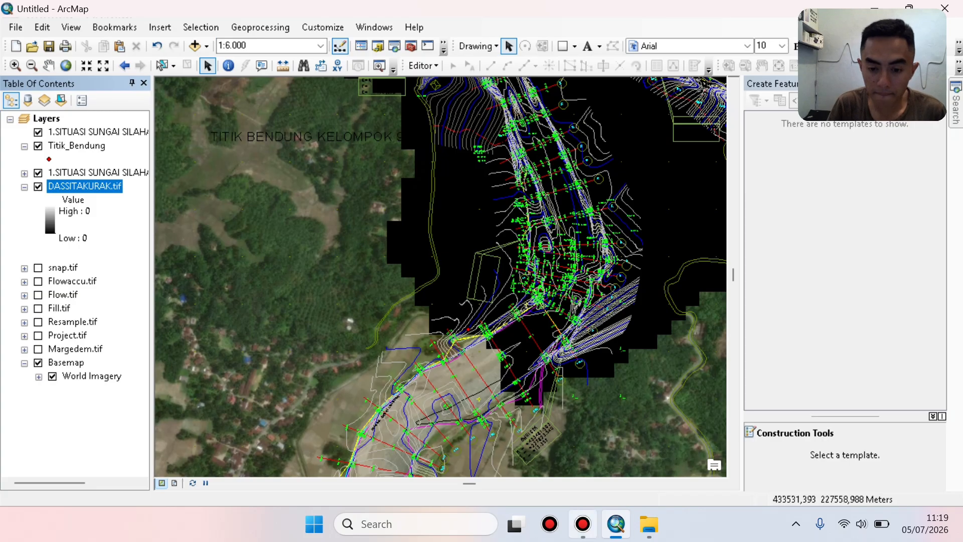
{"action": "left_click", "coordinate": [583, 524]}
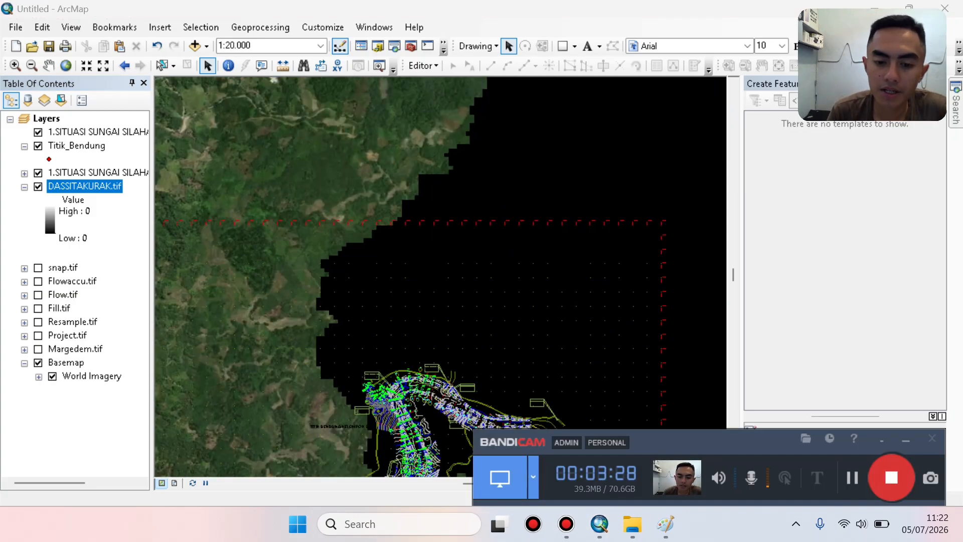
{"action": "key", "text": "alt+Tab"}
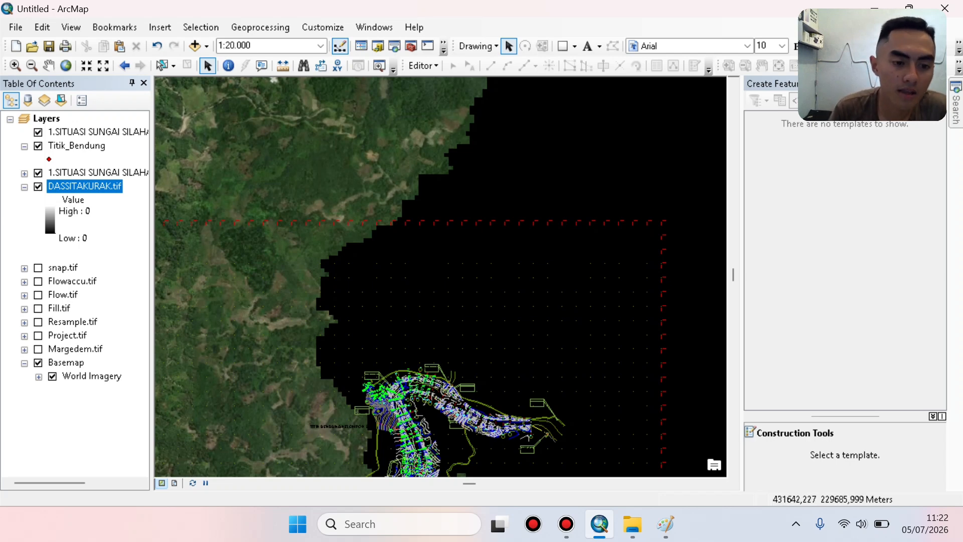
Set the DASSITAKURAK.tif layer's symbology to Classified with 1 class.
{"action": "right_click", "coordinate": [66, 186]}
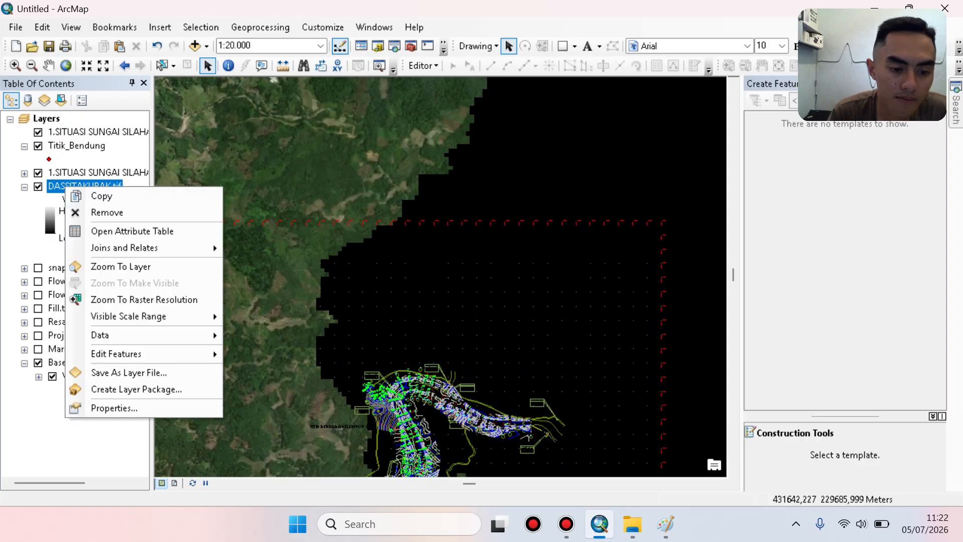
{"action": "left_click", "coordinate": [100, 407]}
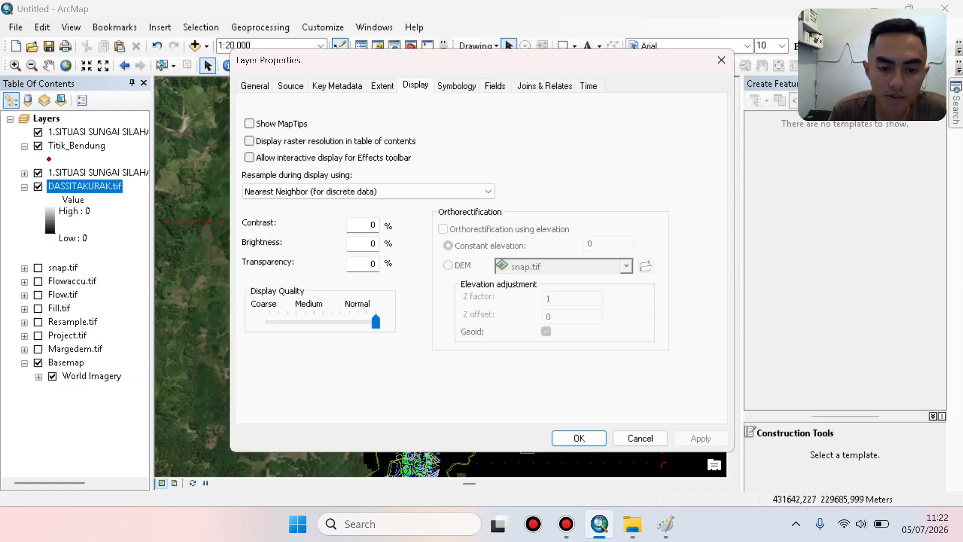
{"action": "key", "text": "ctrl+Tab"}
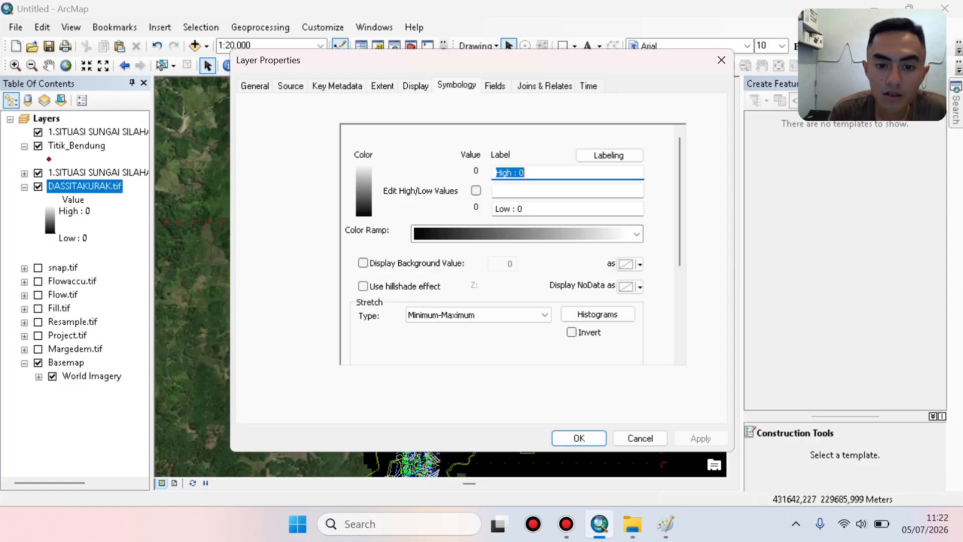
{"action": "left_click", "coordinate": [257, 131]}
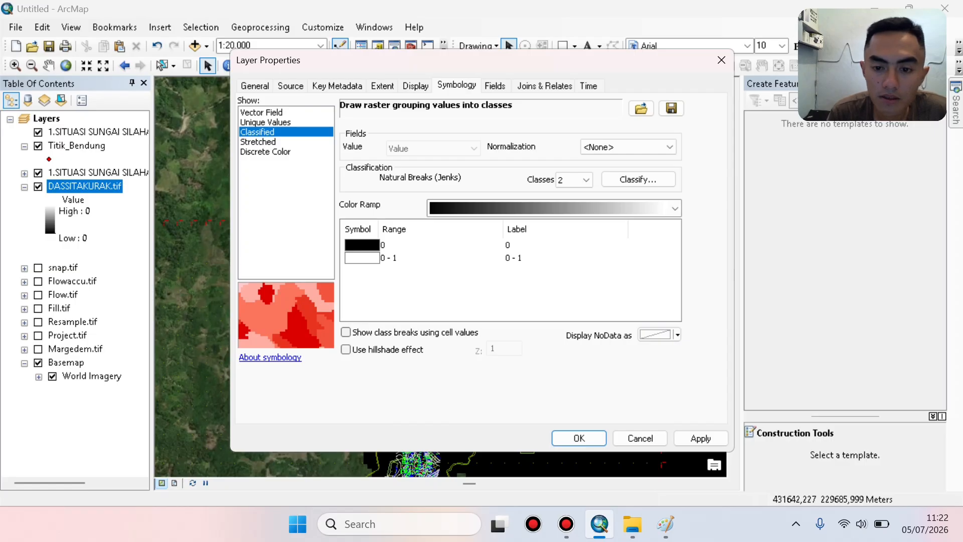
{"action": "left_click", "coordinate": [441, 245]}
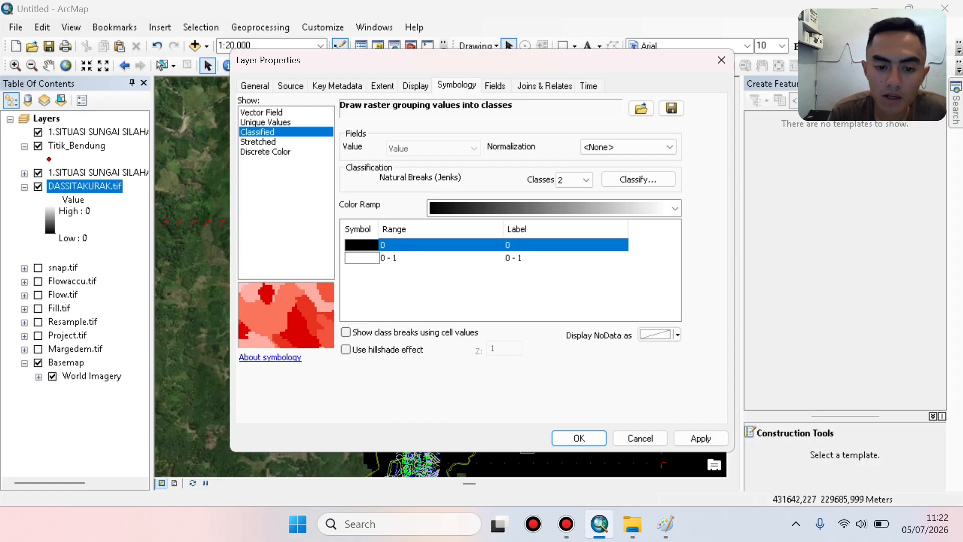
{"action": "left_click", "coordinate": [373, 245]}
{"action": "left_click", "coordinate": [586, 181]}
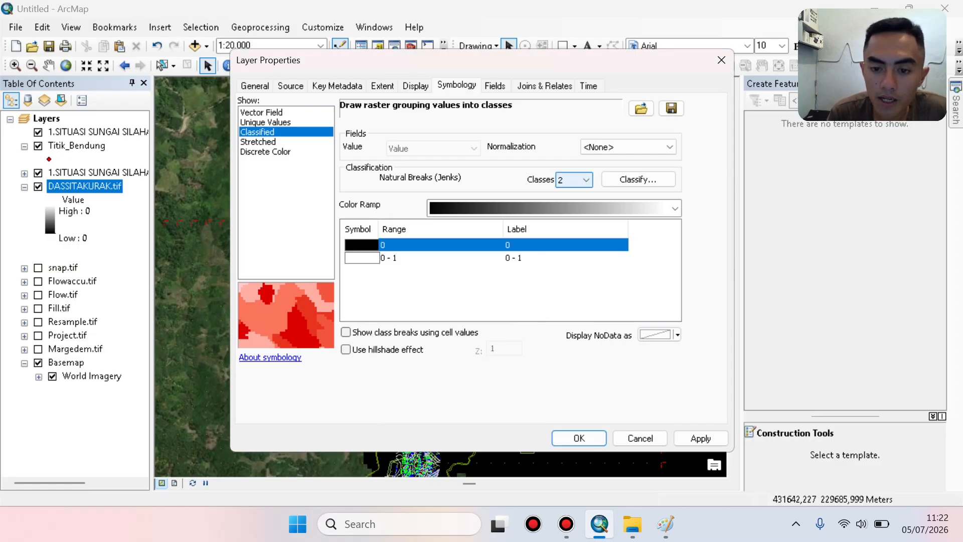
{"action": "left_click", "coordinate": [586, 180]}
{"action": "scroll", "coordinate": [568, 200], "scroll_direction": "up", "scroll_amount": 1}
{"action": "left_click", "coordinate": [567, 194]}
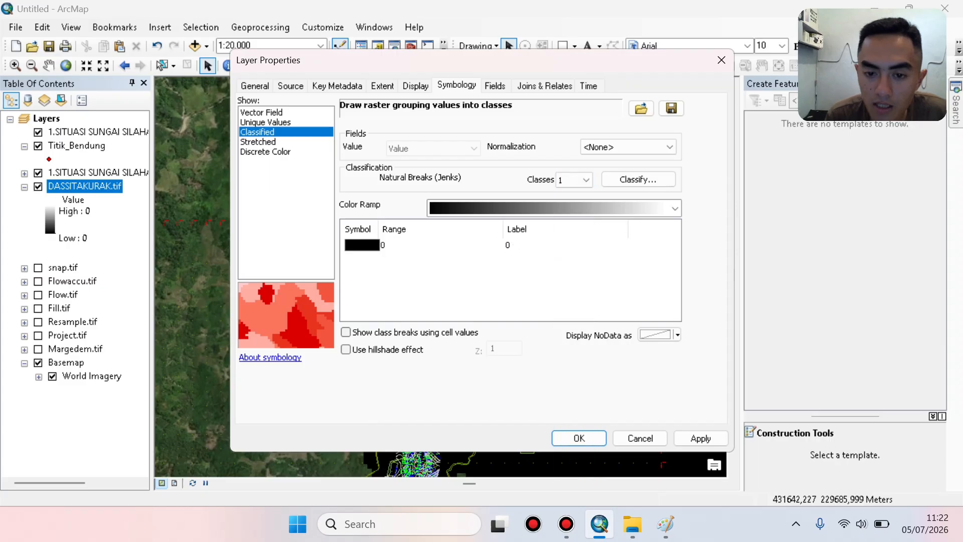
Colour the single class of DASSITAKURAK.tif Fir Green.
{"action": "left_click", "coordinate": [427, 245]}
{"action": "left_click", "coordinate": [371, 245]}
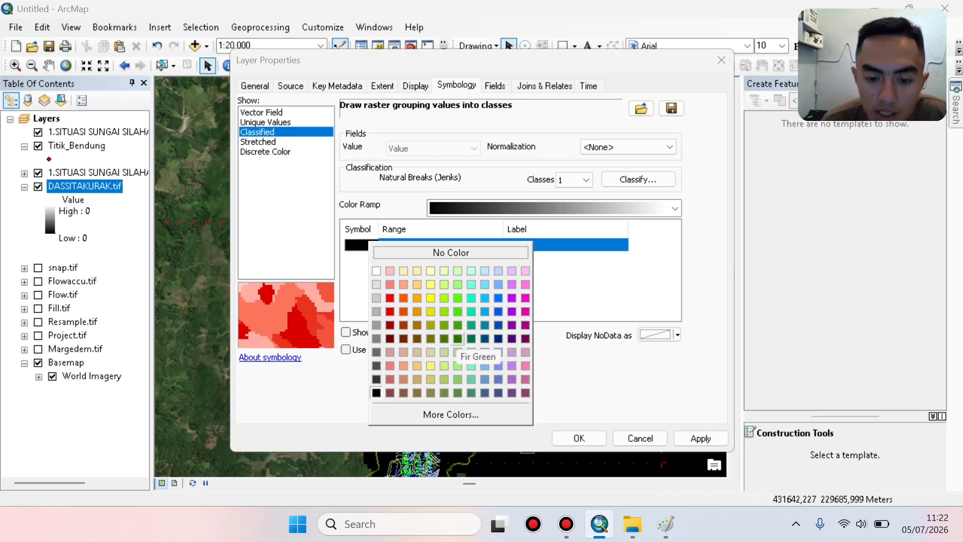
{"action": "left_click", "coordinate": [472, 339]}
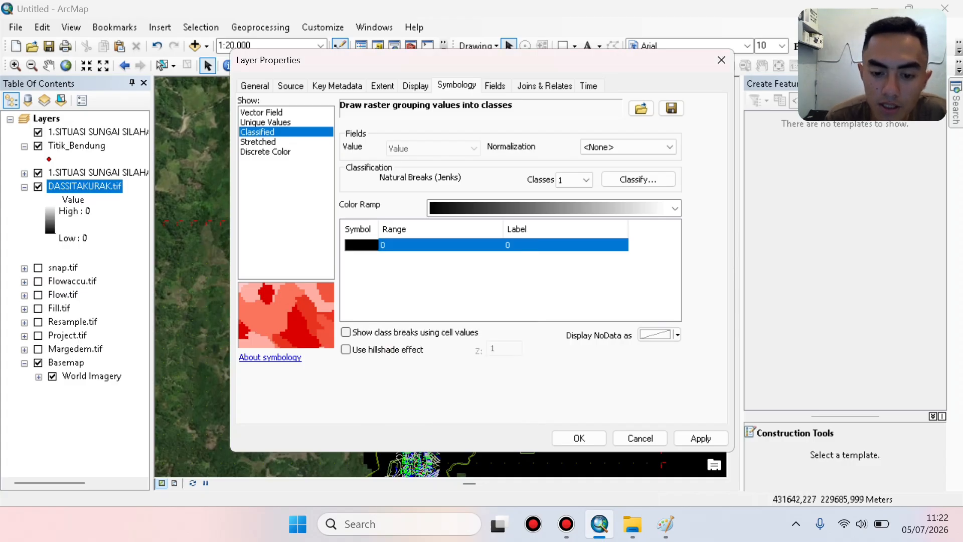
{"action": "left_click", "coordinate": [361, 245]}
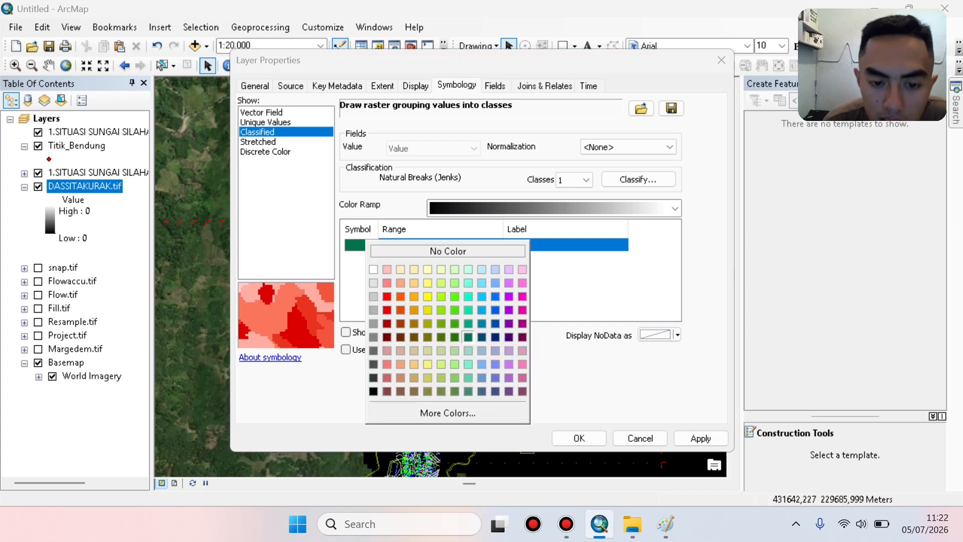
{"action": "left_click", "coordinate": [454, 347]}
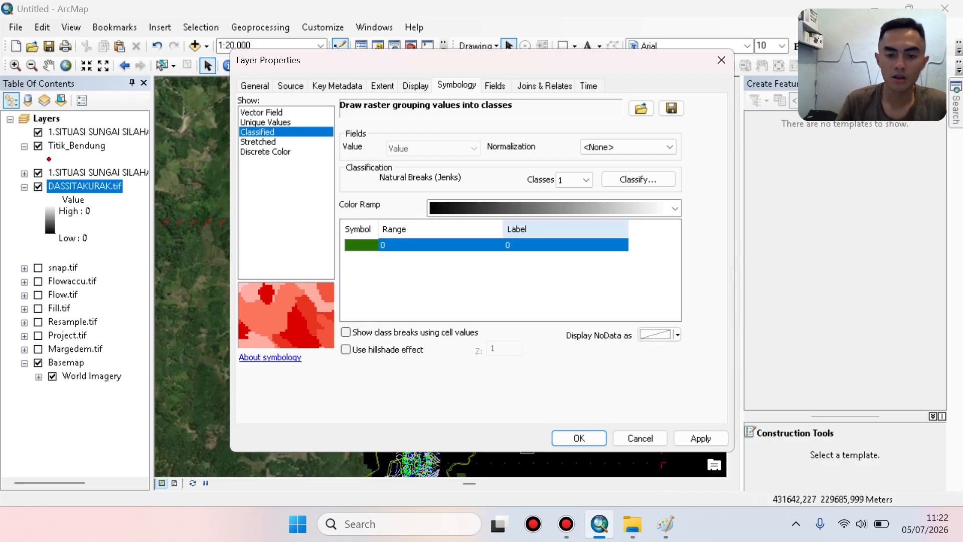
Open the display settings in the DASSITAKURAK.tif layer properties.
{"action": "key", "text": "ctrl+shift+Tab"}
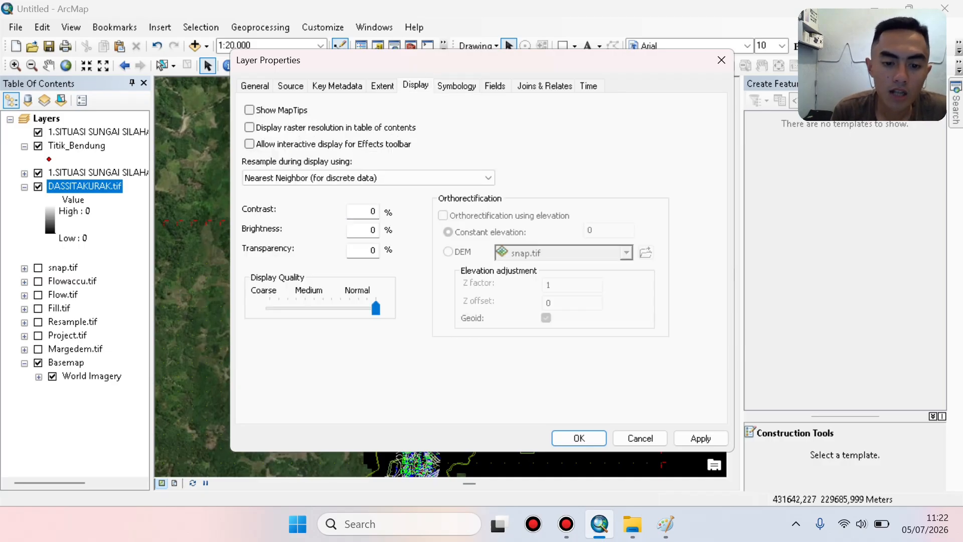
Set the DASSITAKURAK.tif layer's transparency to 50% and apply it.
{"action": "left_click", "coordinate": [371, 250]}
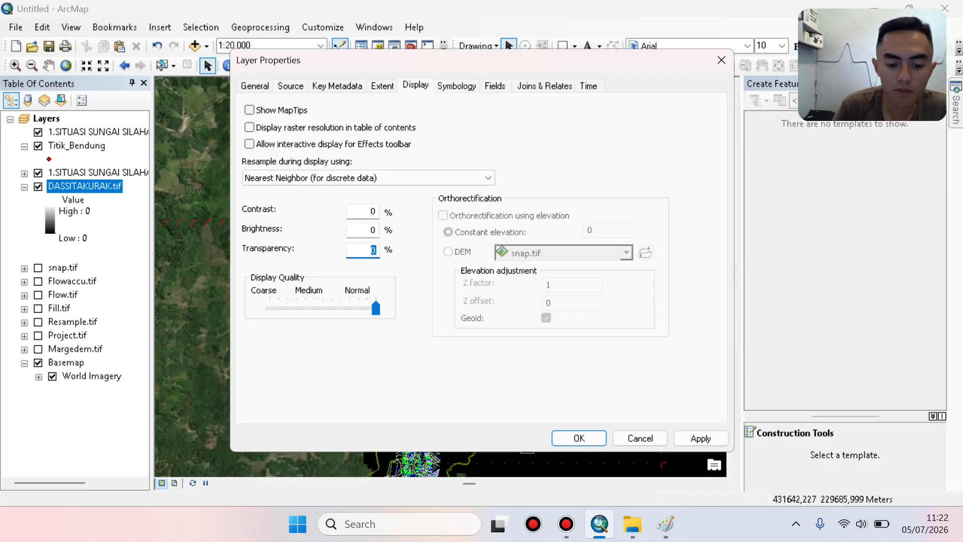
{"action": "type", "text": "50"}
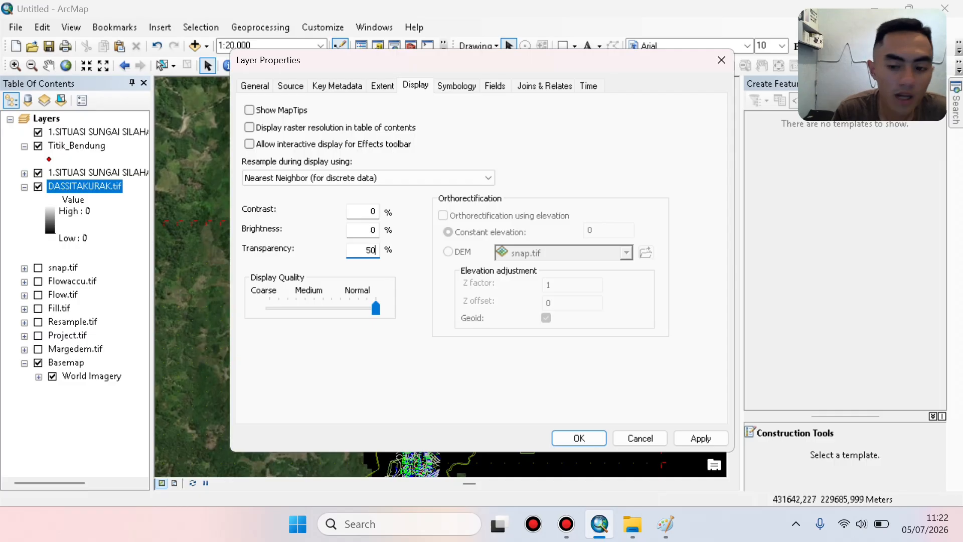
{"action": "left_click", "coordinate": [700, 438]}
{"action": "left_click", "coordinate": [640, 438]}
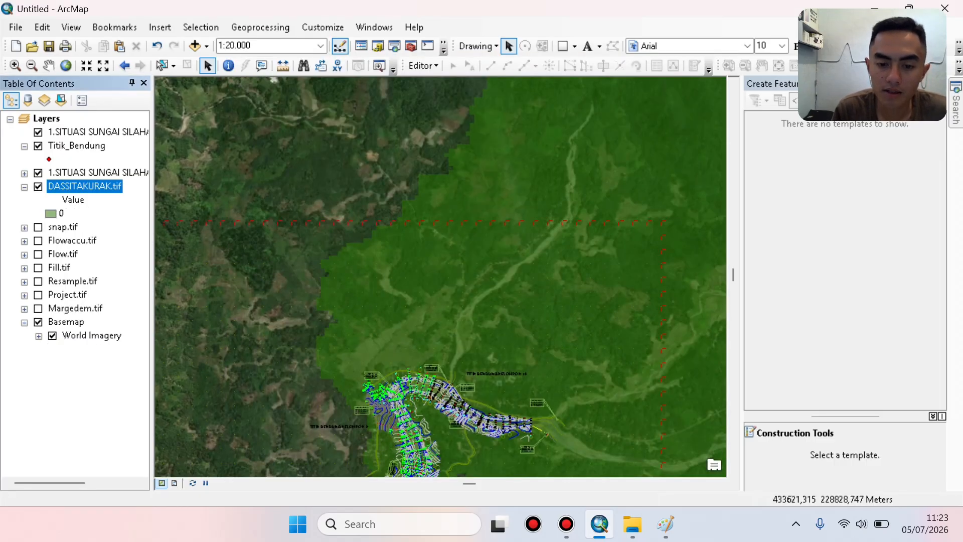
Examine the river survey drawing against the satellite imagery, from the watershed outlet downstream towards the coast.
{"action": "key", "text": "Down"}
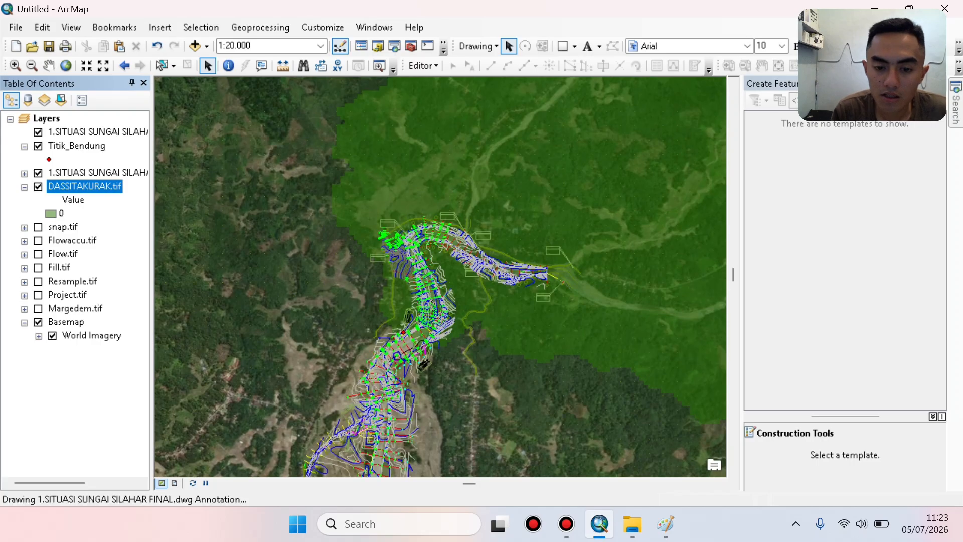
{"action": "key", "text": "Down"}
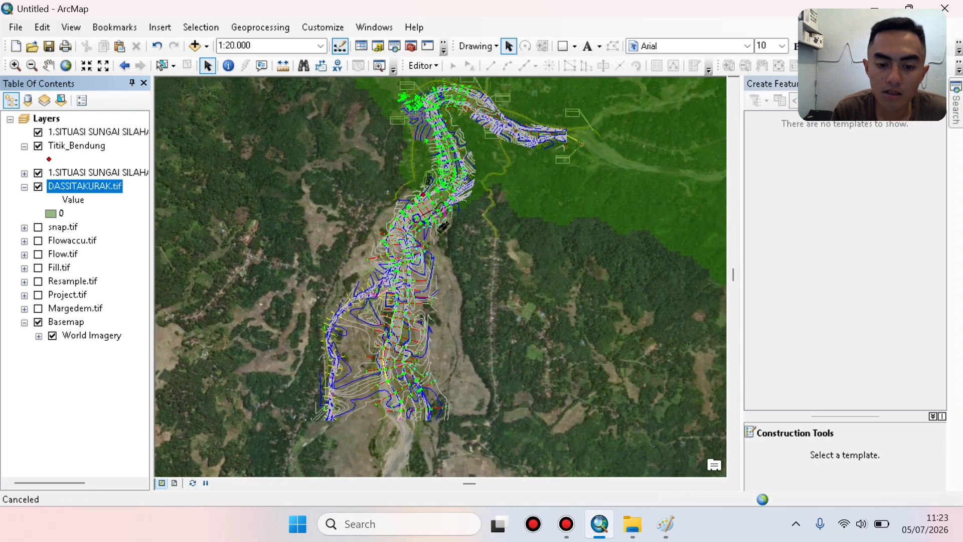
{"action": "key", "text": "Down"}
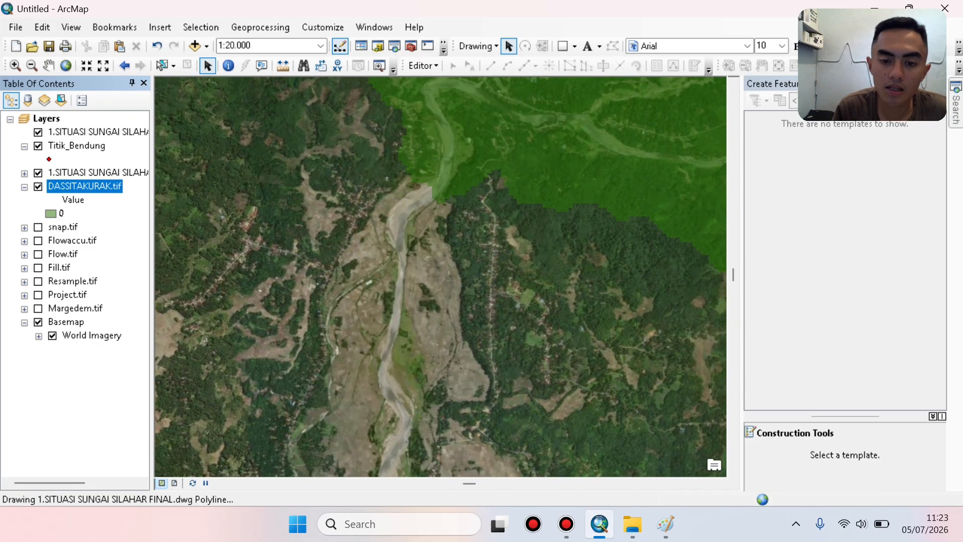
{"action": "scroll", "coordinate": [427, 263], "scroll_direction": "down", "scroll_amount": 3}
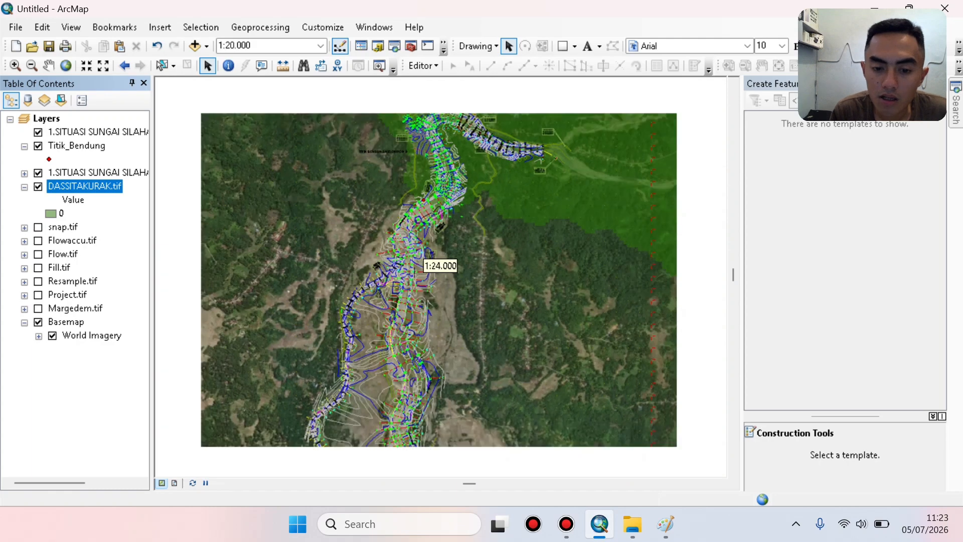
{"action": "key", "text": "Down"}
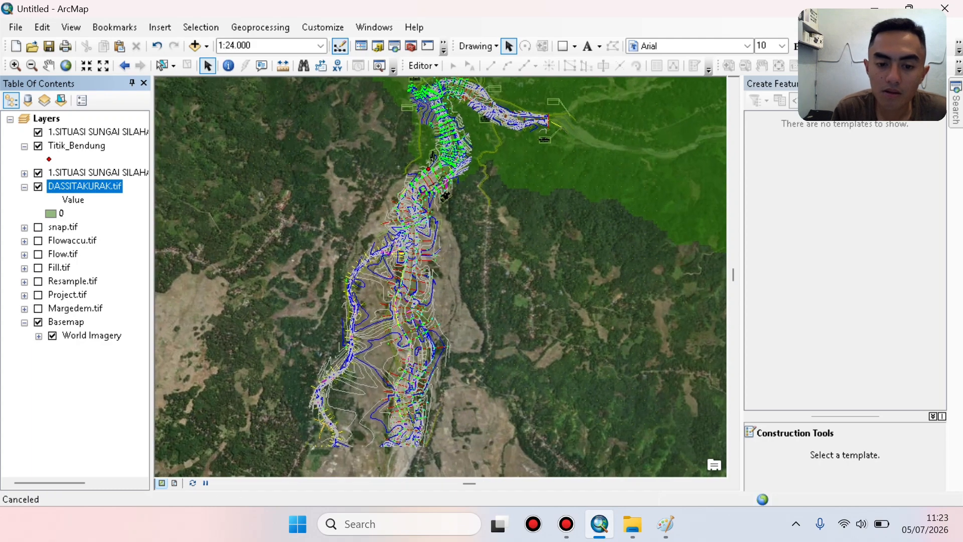
{"action": "scroll", "coordinate": [426, 264], "scroll_direction": "down", "scroll_amount": 2}
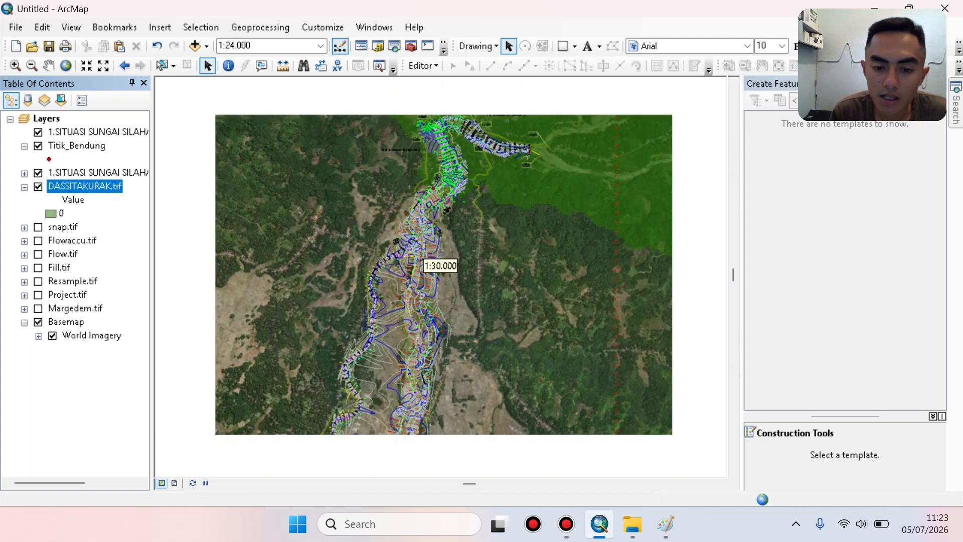
{"action": "key", "text": "Down"}
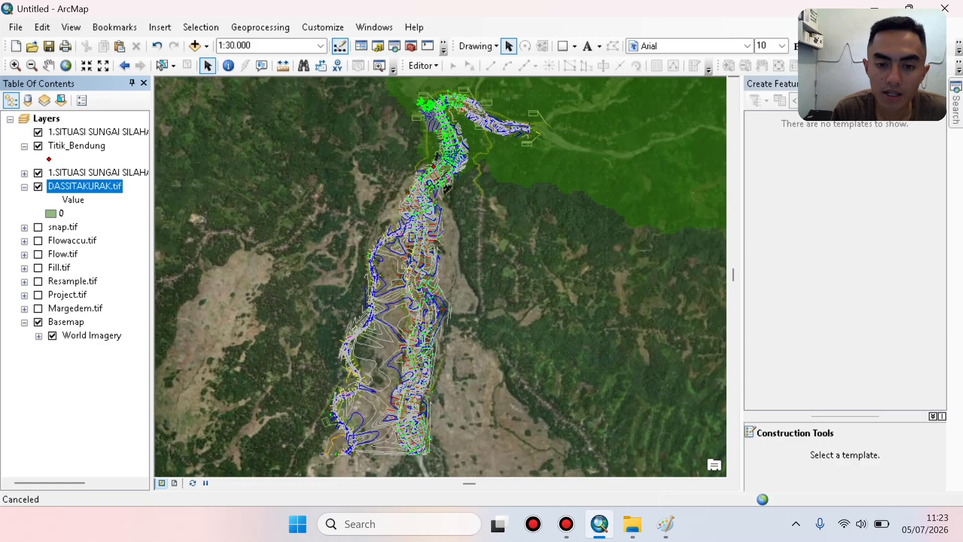
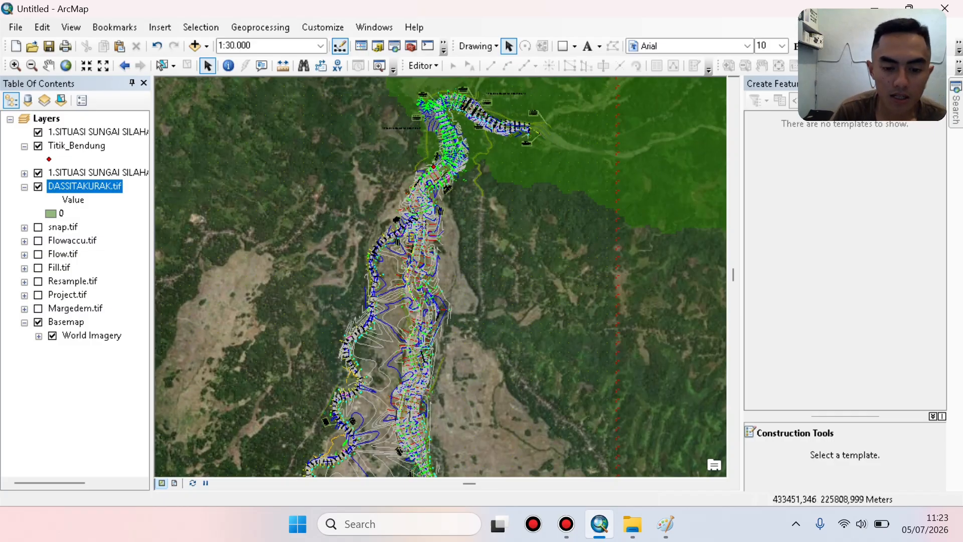
{"action": "key", "text": "Down"}
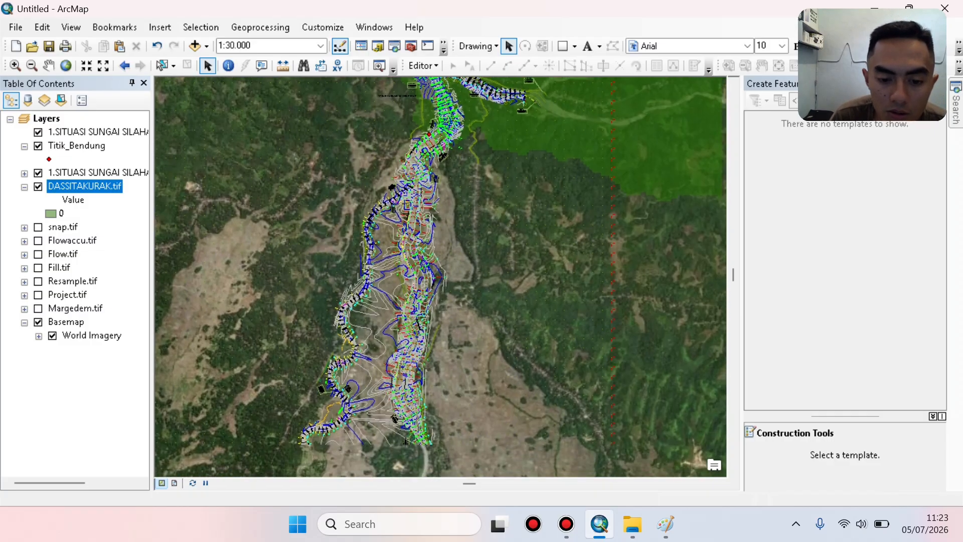
{"action": "scroll", "coordinate": [440, 266], "scroll_direction": "down", "scroll_amount": 1}
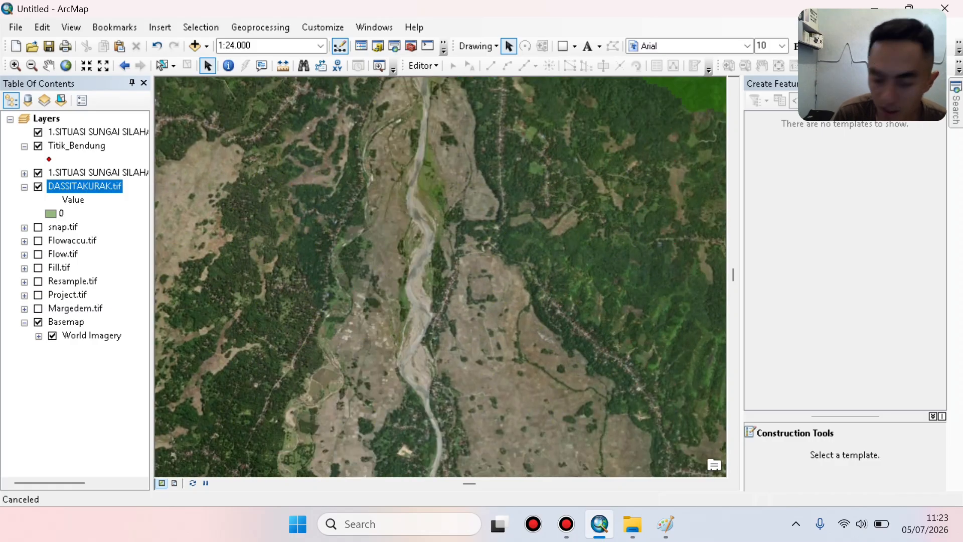
{"action": "scroll", "coordinate": [440, 265], "scroll_direction": "up", "scroll_amount": 1}
{"action": "scroll", "coordinate": [440, 266], "scroll_direction": "up", "scroll_amount": 2}
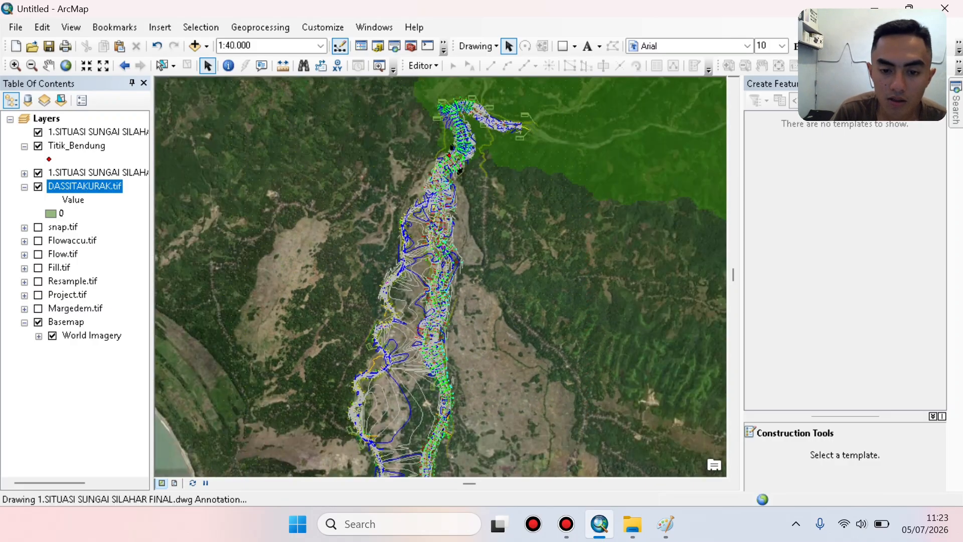
{"action": "scroll", "coordinate": [440, 265], "scroll_direction": "up", "scroll_amount": 1}
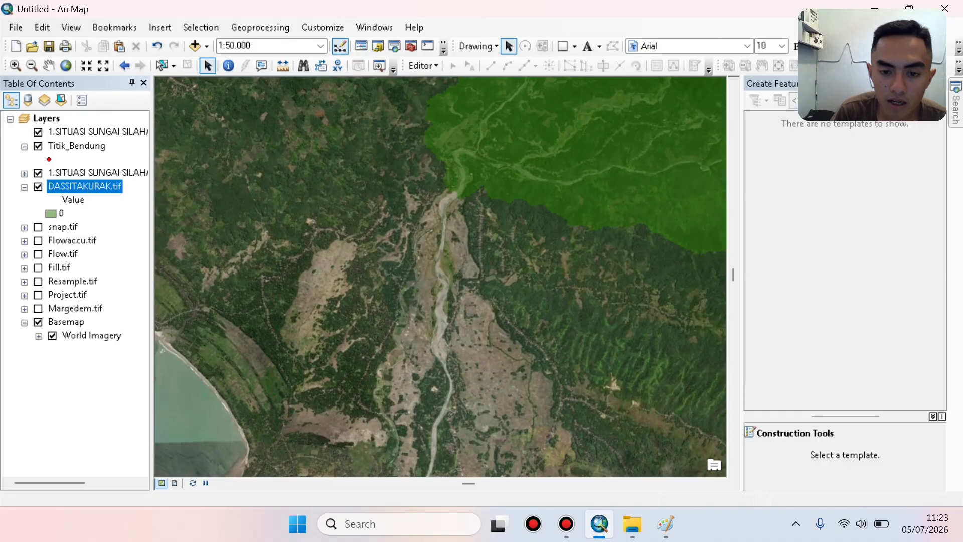
{"action": "left_click_drag", "start_coordinate": [467, 326], "coordinate": [458, 288]}
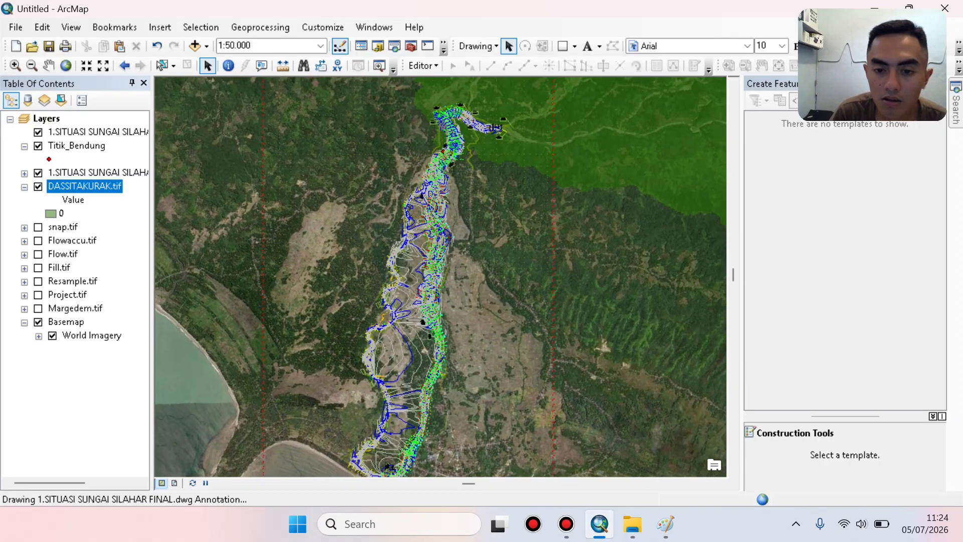
{"action": "scroll", "coordinate": [441, 265], "scroll_direction": "up", "scroll_amount": 1}
{"action": "left_click_drag", "start_coordinate": [440, 265], "coordinate": [383, 296]}
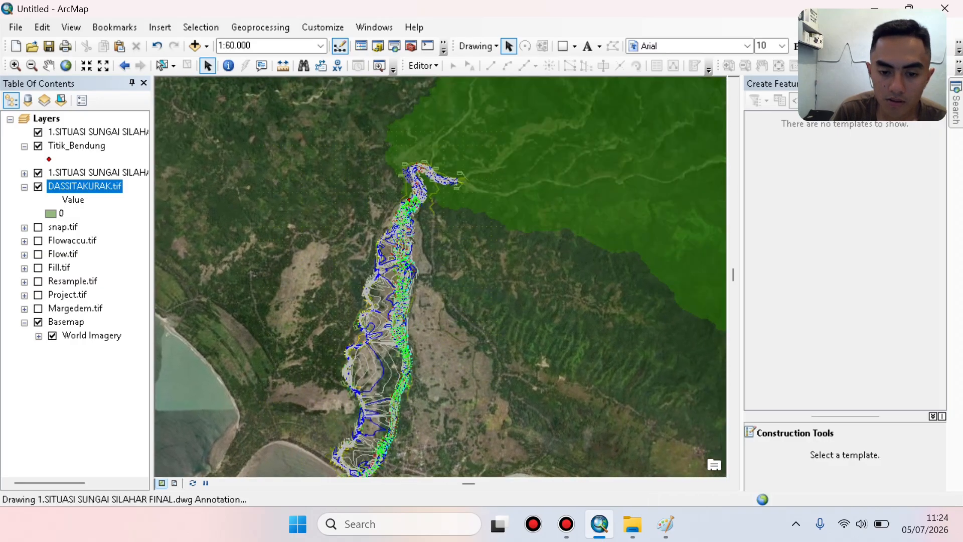
Examine the full extent of the semi-transparent watershed and its position relative to the river survey and coastline.
{"action": "scroll", "coordinate": [420, 258], "scroll_direction": "up", "scroll_amount": 1}
{"action": "scroll", "coordinate": [420, 259], "scroll_direction": "up", "scroll_amount": 2}
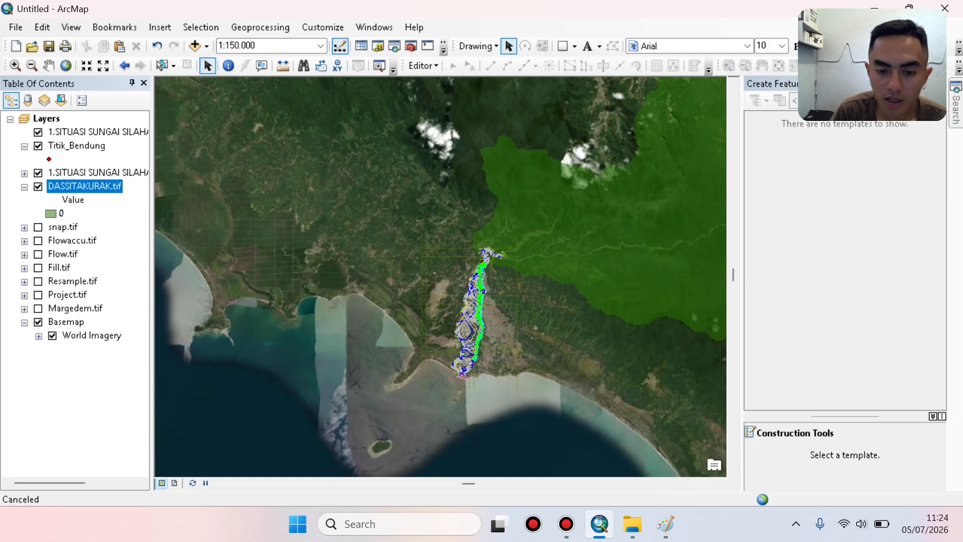
{"action": "left_click_drag", "start_coordinate": [420, 258], "coordinate": [391, 270]}
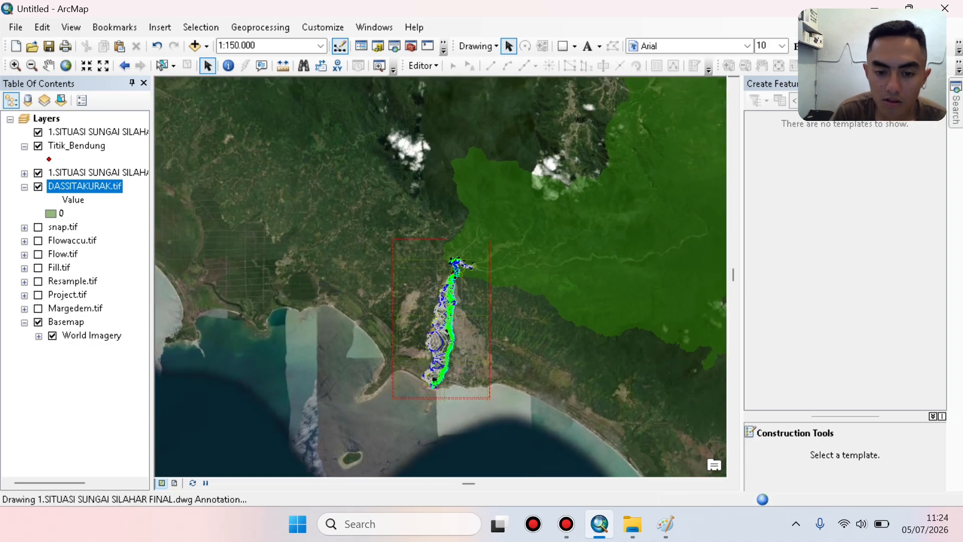
{"action": "scroll", "coordinate": [441, 271], "scroll_direction": "down", "scroll_amount": 1}
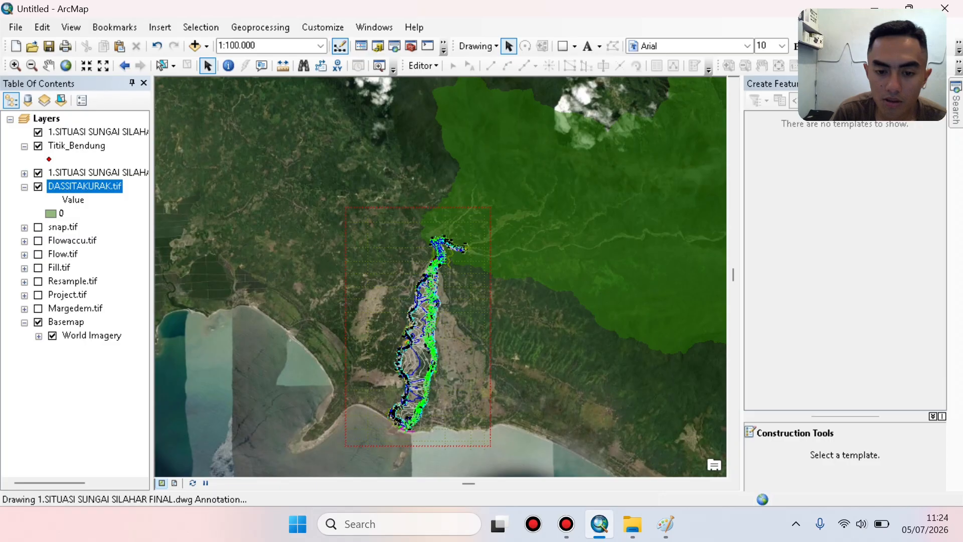
{"action": "scroll", "coordinate": [442, 266], "scroll_direction": "up", "scroll_amount": 1}
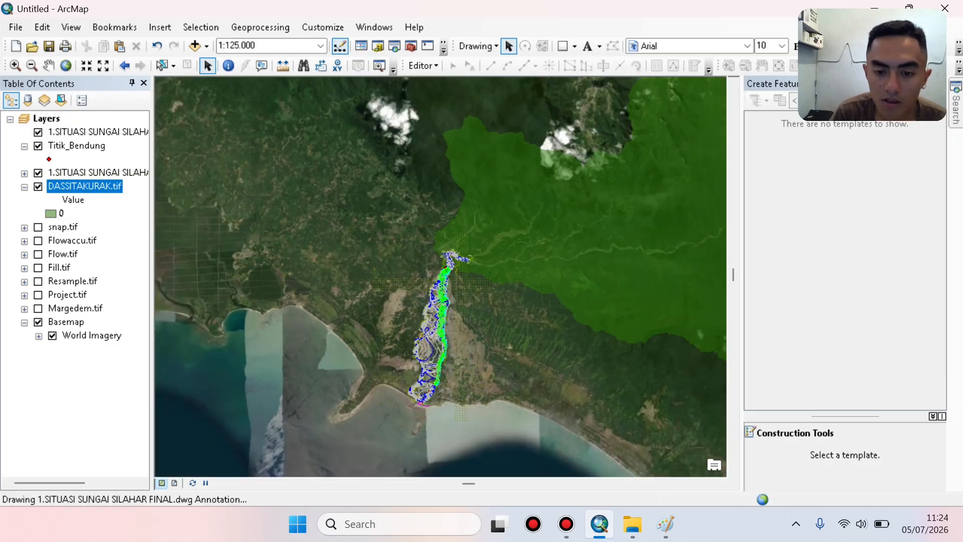
{"action": "scroll", "coordinate": [442, 266], "scroll_direction": "up", "scroll_amount": 2}
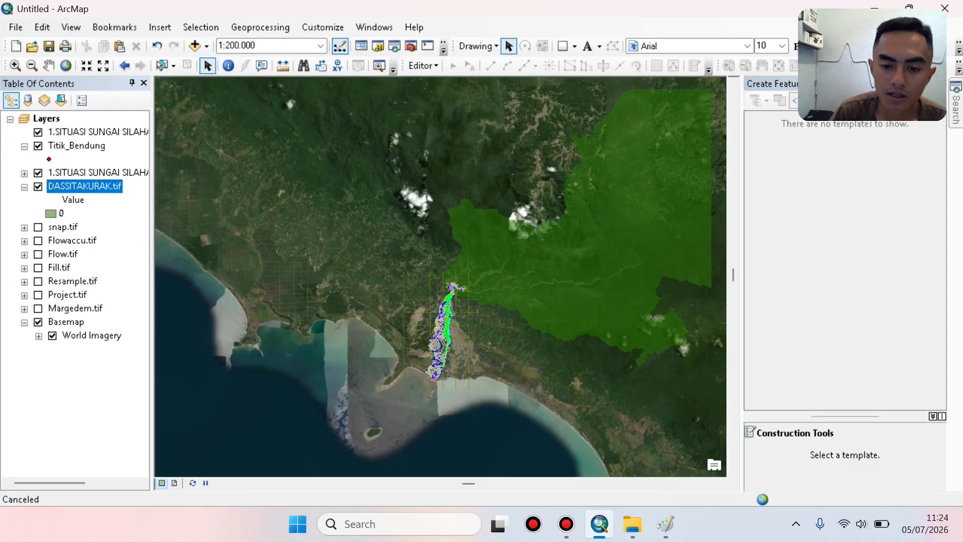
{"action": "left_click_drag", "start_coordinate": [482, 260], "coordinate": [413, 285]}
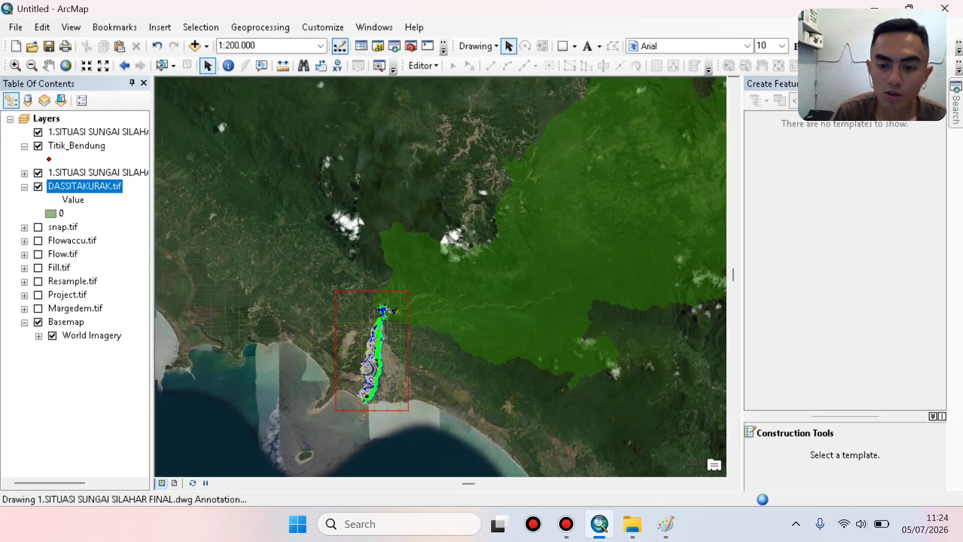
{"action": "scroll", "coordinate": [443, 265], "scroll_direction": "down", "scroll_amount": 1}
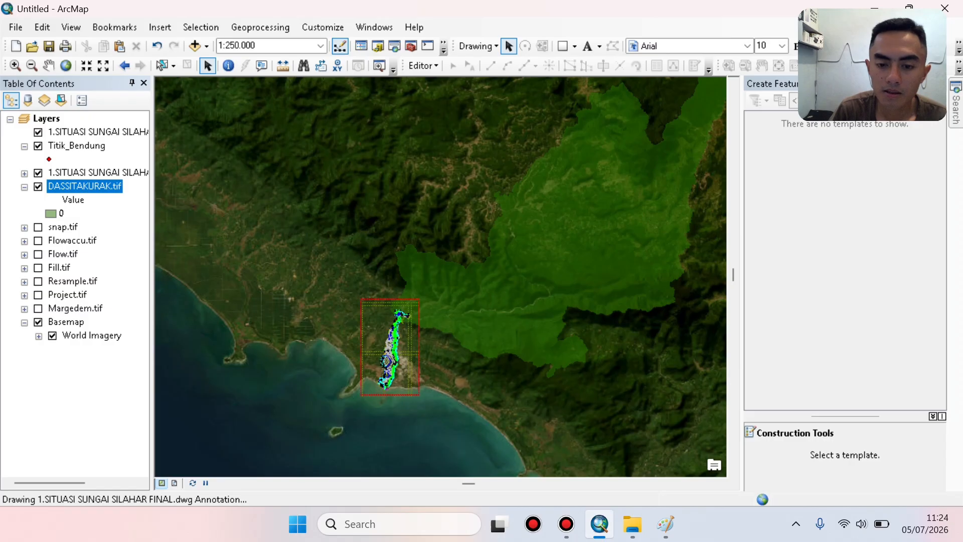
{"action": "scroll", "coordinate": [442, 266], "scroll_direction": "down", "scroll_amount": 4}
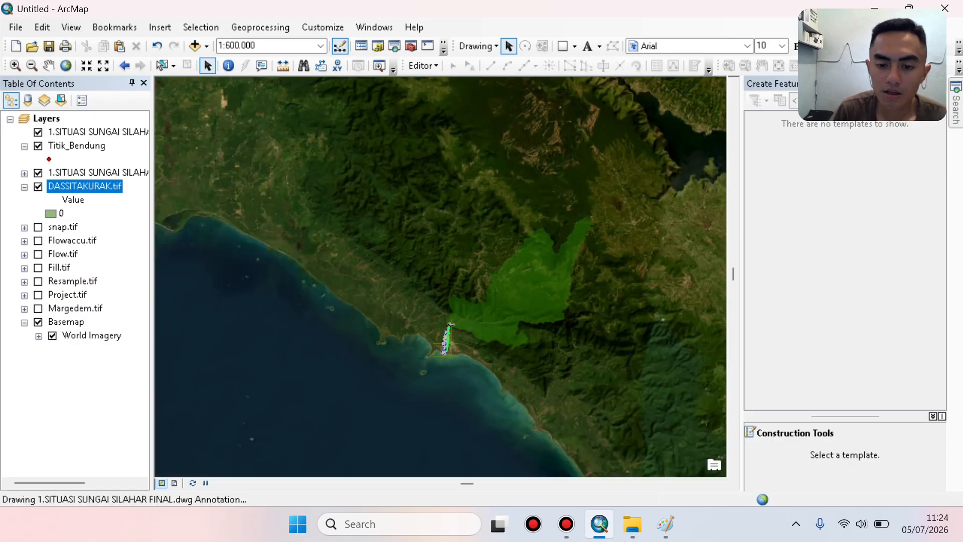
{"action": "scroll", "coordinate": [440, 271], "scroll_direction": "up", "scroll_amount": 2}
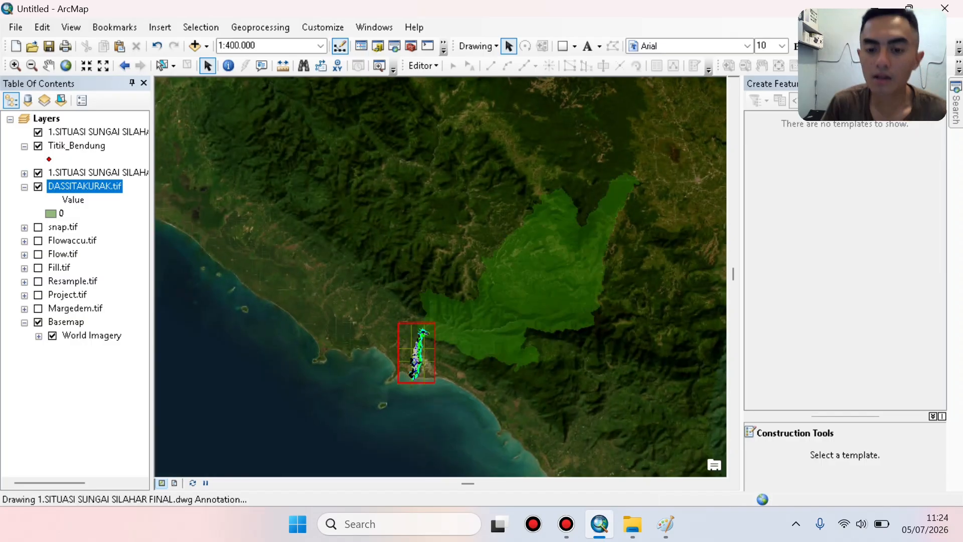
{"action": "scroll", "coordinate": [441, 271], "scroll_direction": "up", "scroll_amount": 1}
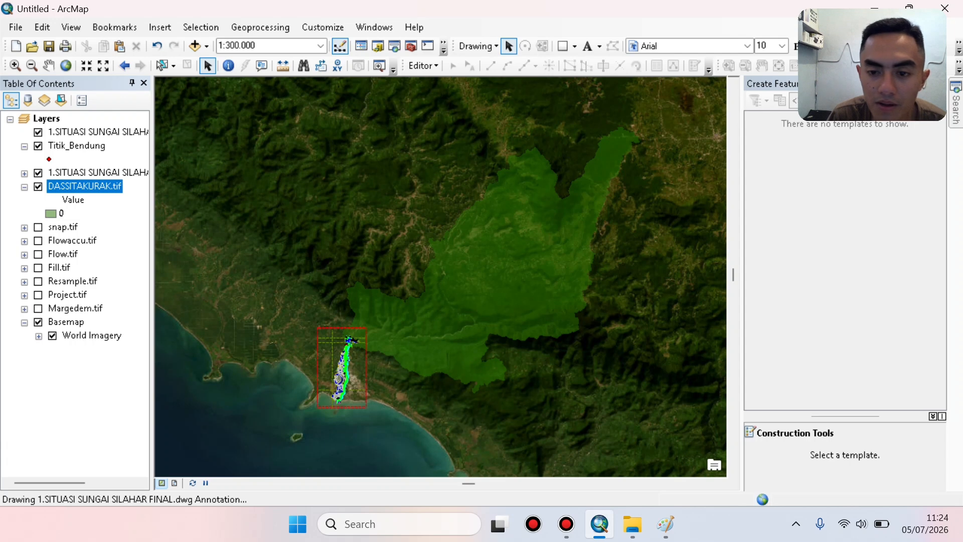
{"action": "scroll", "coordinate": [441, 271], "scroll_direction": "up", "scroll_amount": 1}
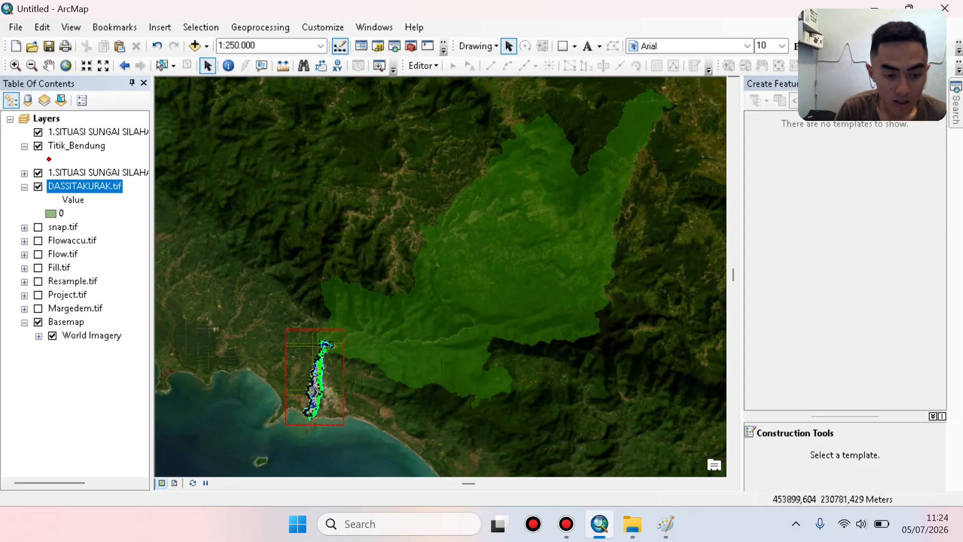
Switch to the page layout and set the paper to A3 297 x 420 mm in landscape orientation.
{"action": "left_click", "coordinate": [175, 482]}
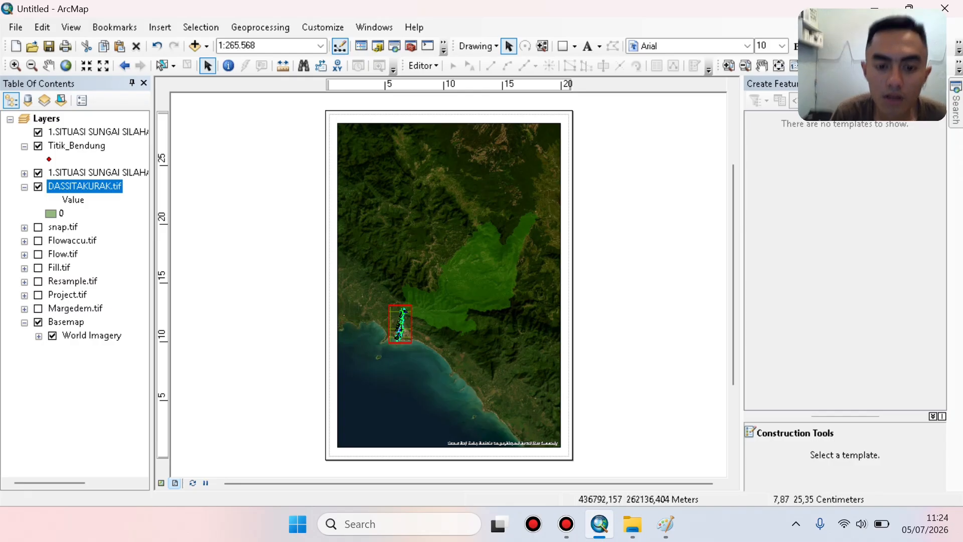
{"action": "right_click", "coordinate": [404, 119]}
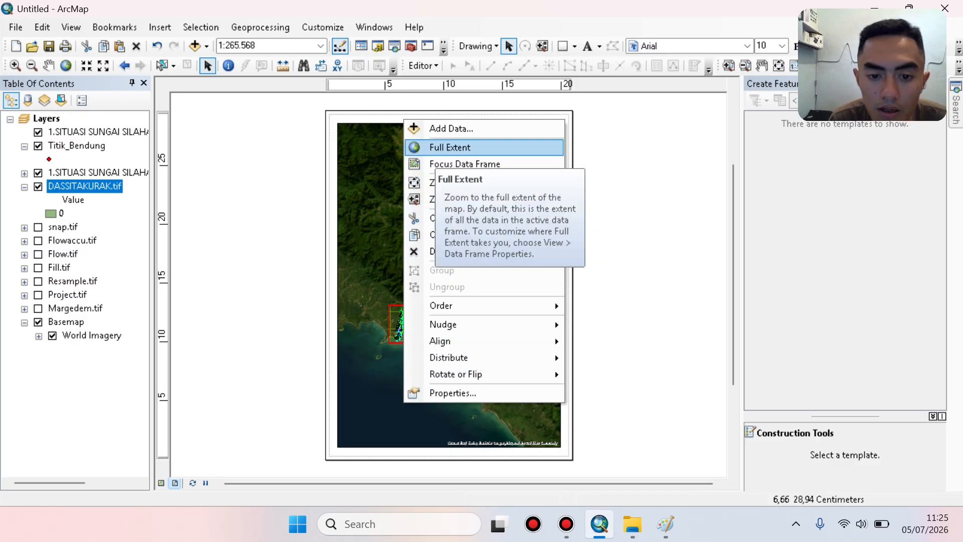
{"action": "key", "text": "Escape"}
{"action": "right_click", "coordinate": [311, 112]}
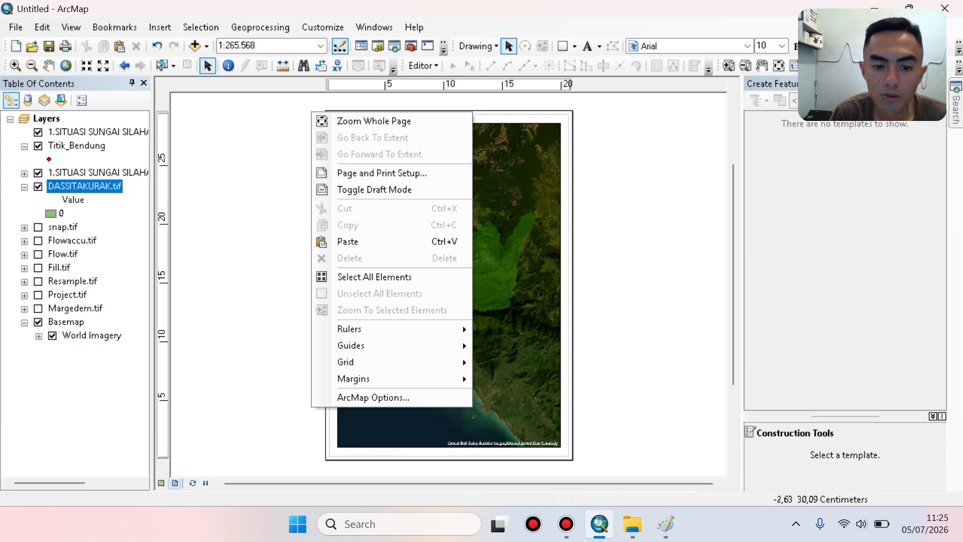
{"action": "left_click", "coordinate": [392, 173]}
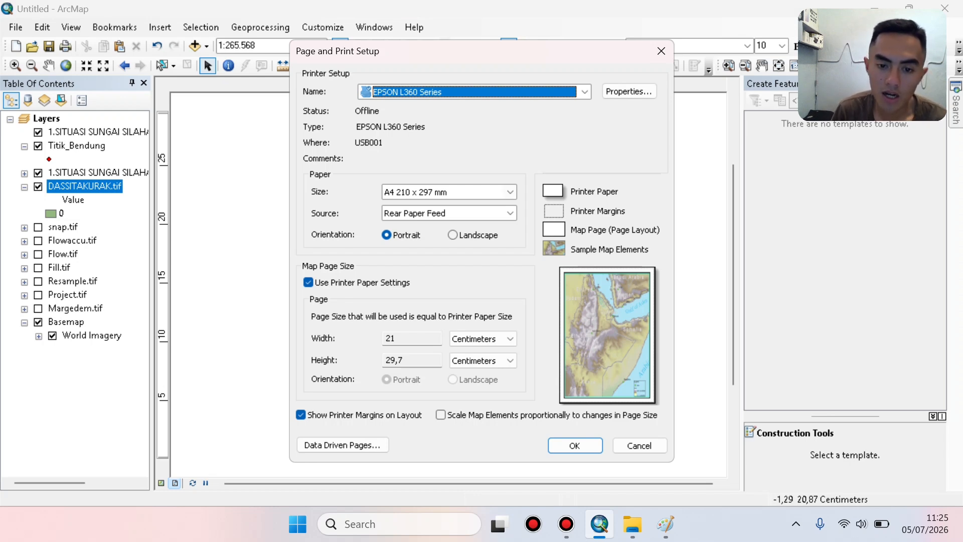
{"action": "left_click", "coordinate": [511, 191]}
{"action": "scroll", "coordinate": [444, 240], "scroll_direction": "up", "scroll_amount": 3}
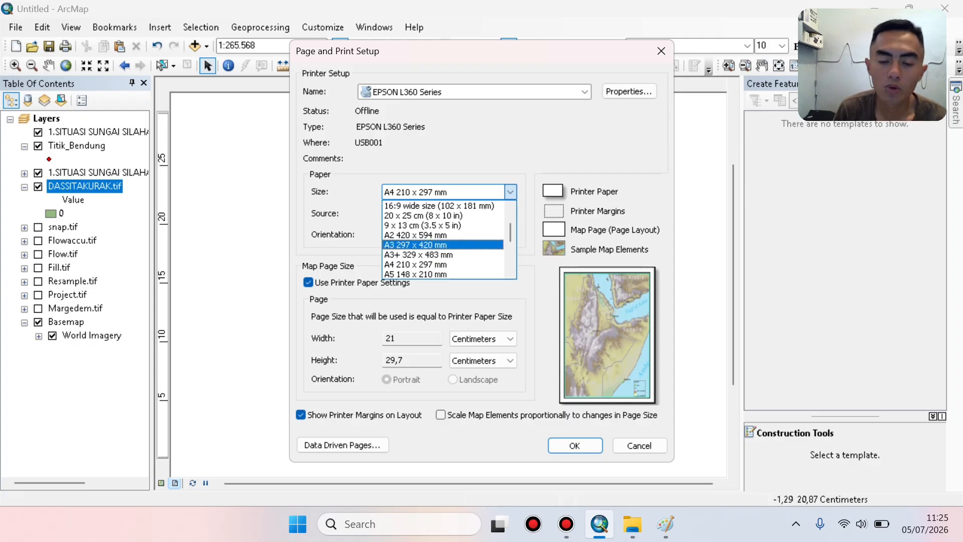
{"action": "left_click", "coordinate": [443, 245]}
{"action": "left_click", "coordinate": [453, 235]}
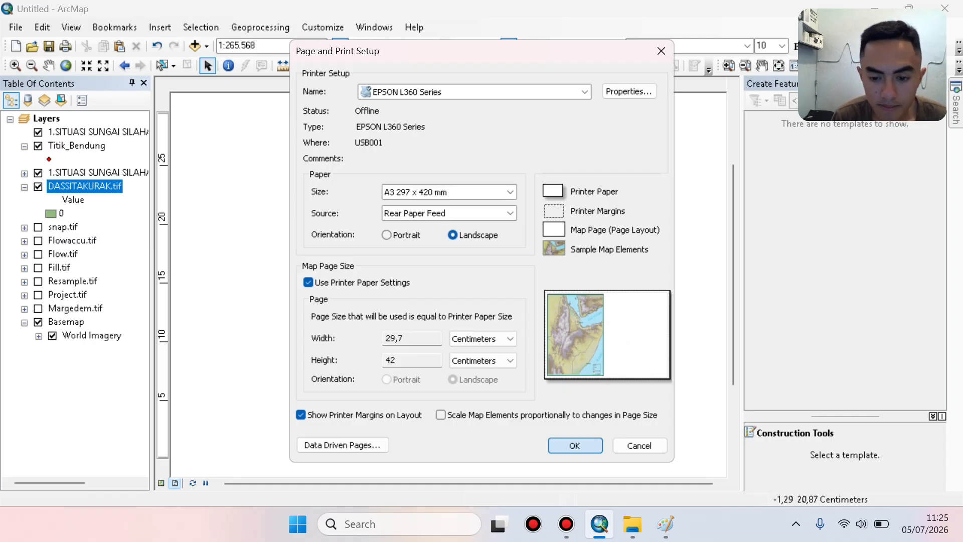
{"action": "left_click", "coordinate": [574, 445]}
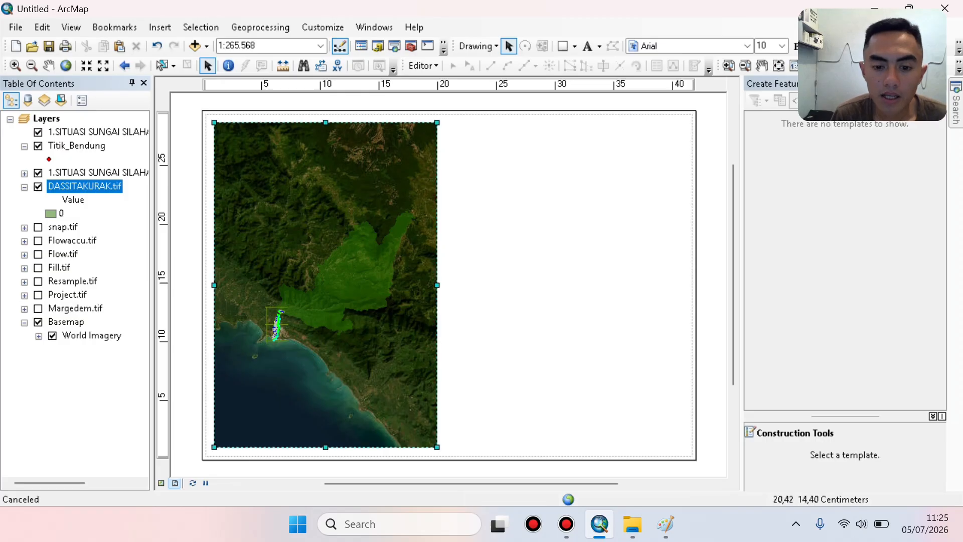
Widen the map frame to about the 33 cm ruler mark and draw a rectangle about 7.6 x 27.9 cm beside it.
{"action": "left_click_drag", "start_coordinate": [466, 277], "coordinate": [589, 273]}
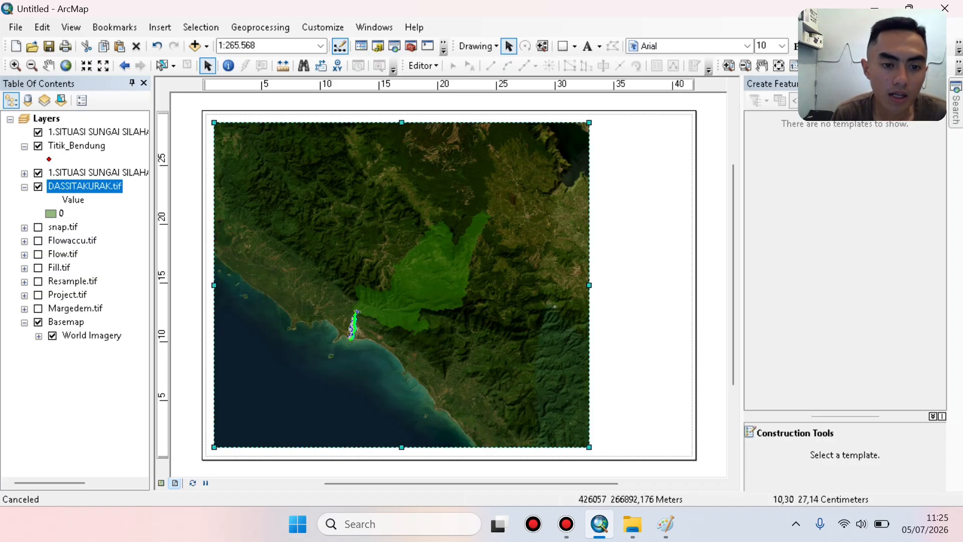
{"action": "left_click", "coordinate": [563, 46]}
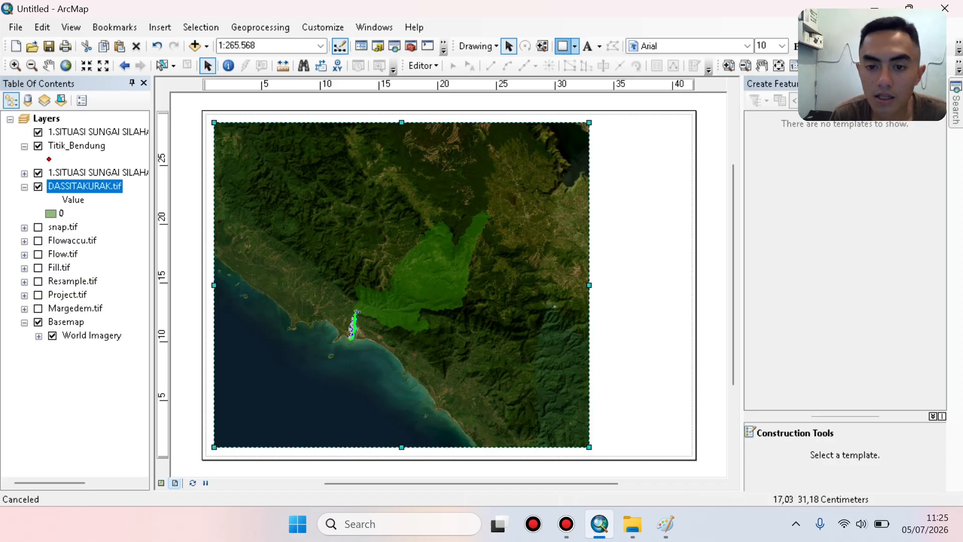
{"action": "left_click_drag", "start_coordinate": [600, 122], "coordinate": [688, 450]}
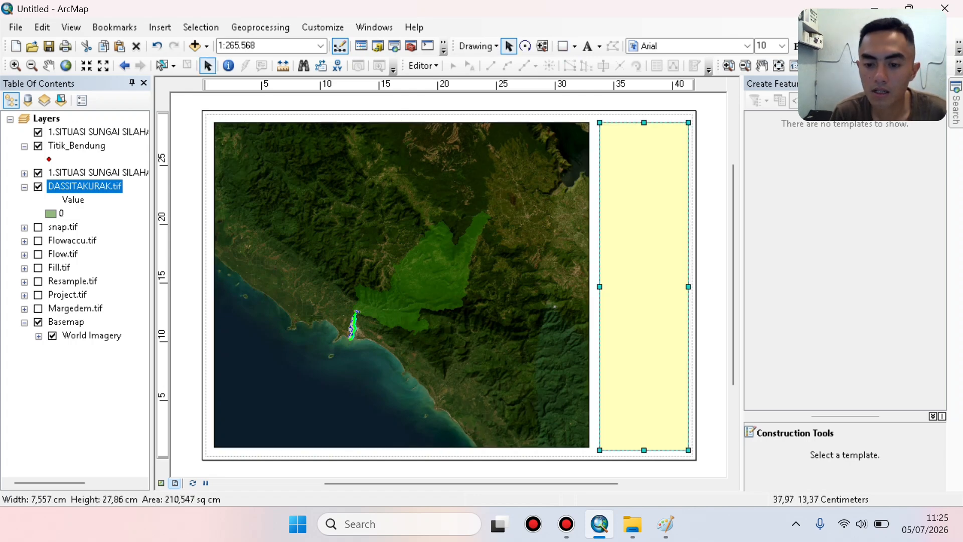
{"action": "right_click", "coordinate": [654, 311]}
{"action": "left_click", "coordinate": [662, 291]}
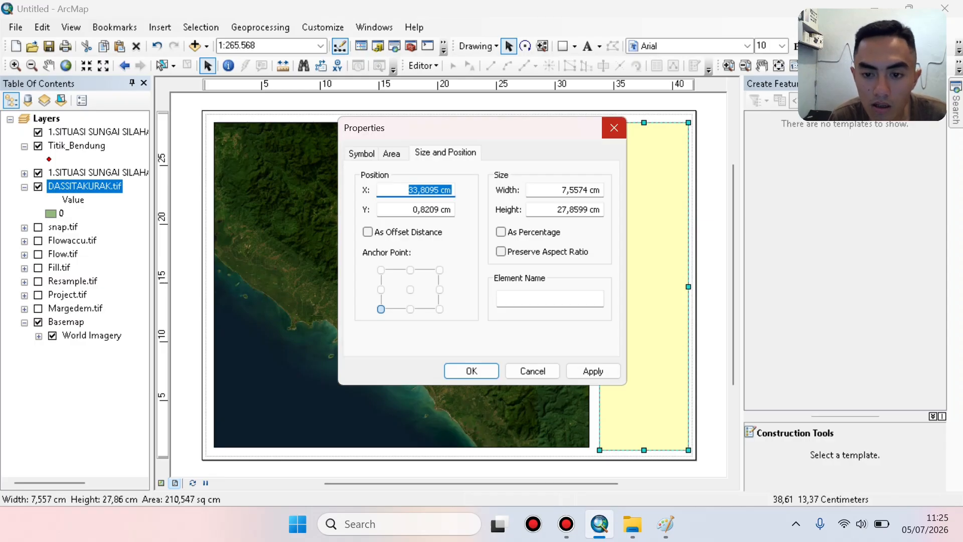
{"action": "left_click", "coordinate": [614, 128]}
Give the tall rectangle beside the map no fill colour and a black outline, and apply it.
{"action": "right_click", "coordinate": [632, 203]}
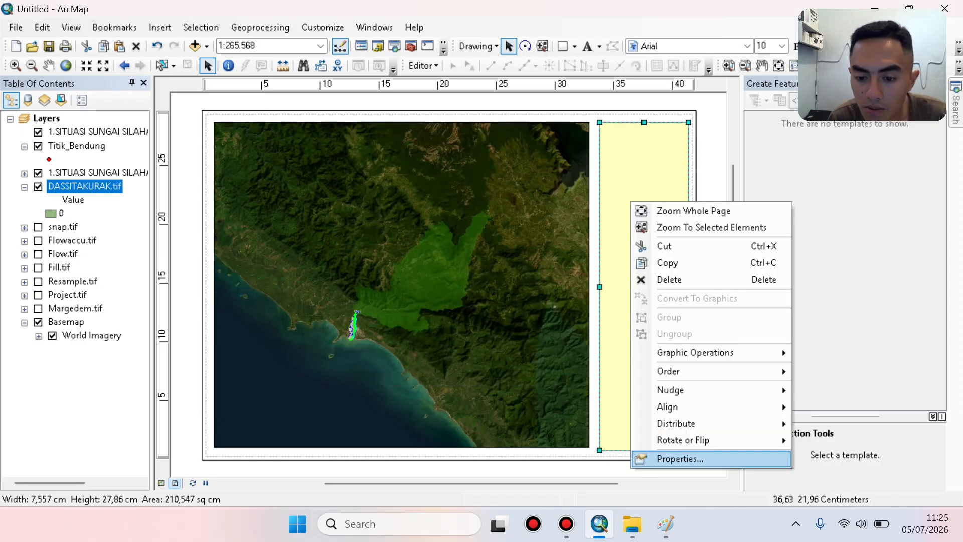
{"action": "left_click", "coordinate": [680, 459]}
{"action": "key", "text": "ctrl+shift+Tab"}
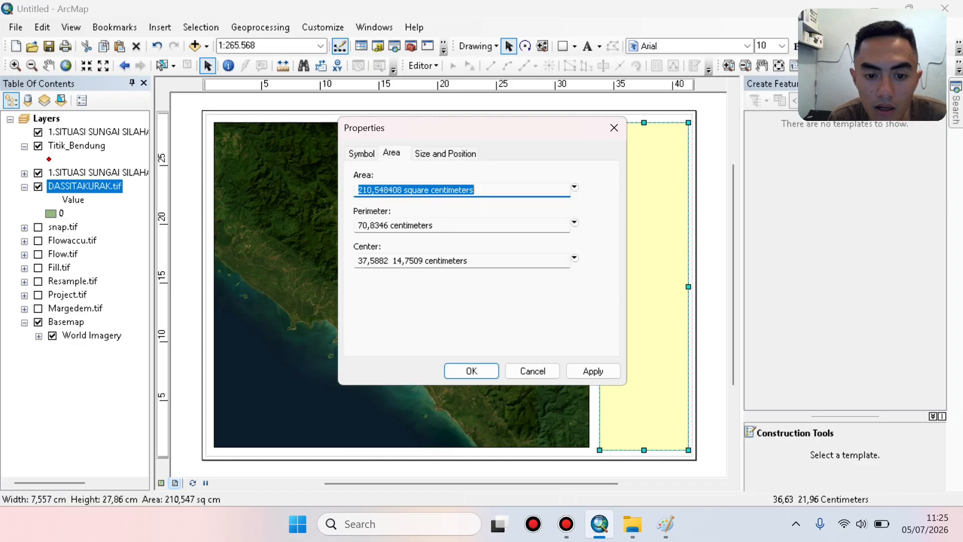
{"action": "key", "text": "ctrl+Tab"}
{"action": "key", "text": "ctrl+Tab"}
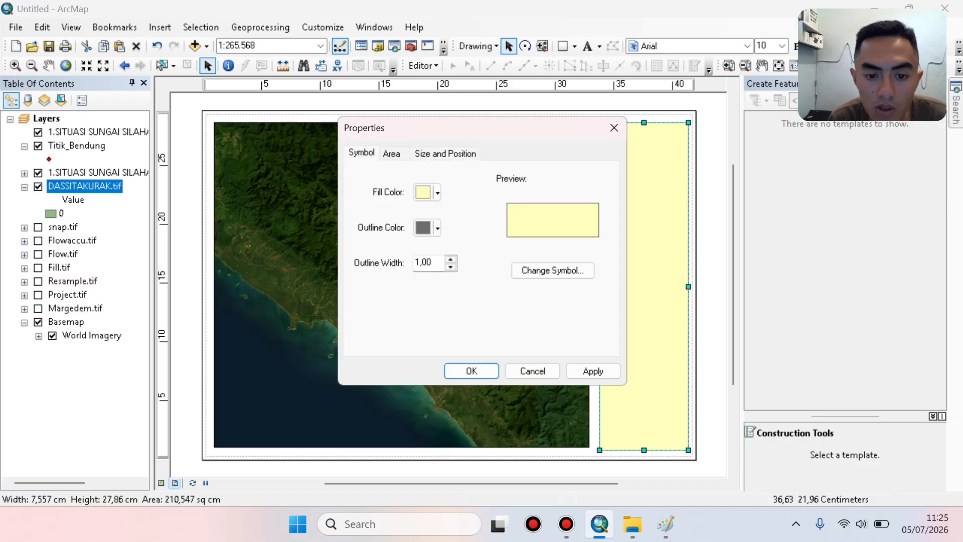
{"action": "key", "text": "space"}
{"action": "key", "text": "Return"}
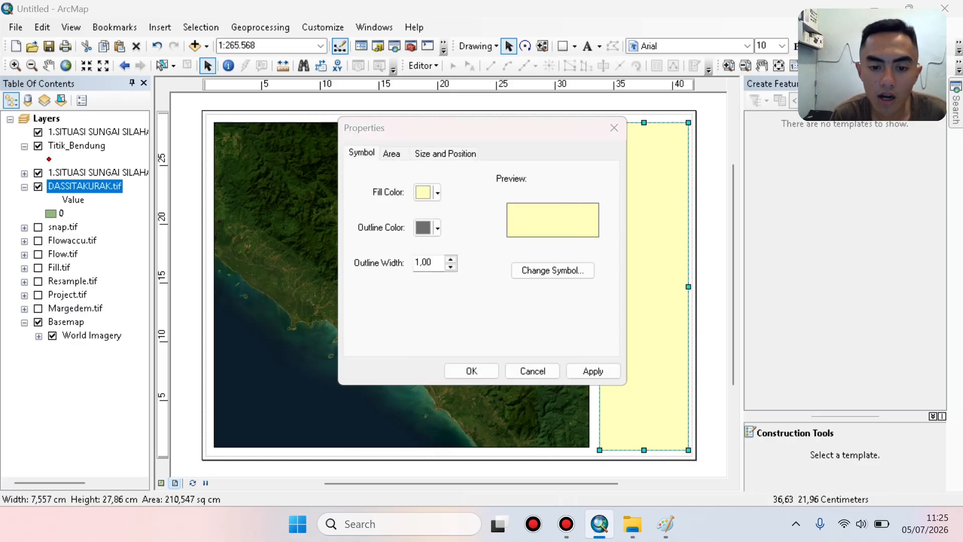
{"action": "key", "text": "Tab"}
{"action": "key", "text": "space"}
{"action": "key", "text": "Down"}
{"action": "key", "text": "Down"}
{"action": "key", "text": "Down"}
{"action": "key", "text": "Down"}
{"action": "key", "text": "Up"}
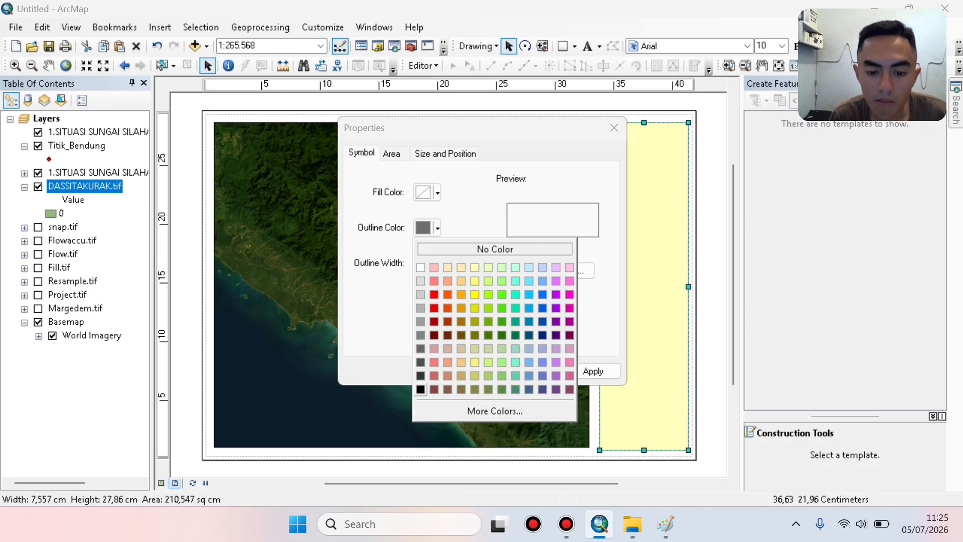
{"action": "key", "text": "Return"}
{"action": "key", "text": "Tab"}
{"action": "key", "text": "Tab"}
{"action": "key", "text": "Tab"}
{"action": "key", "text": "Tab"}
{"action": "key", "text": "Tab"}
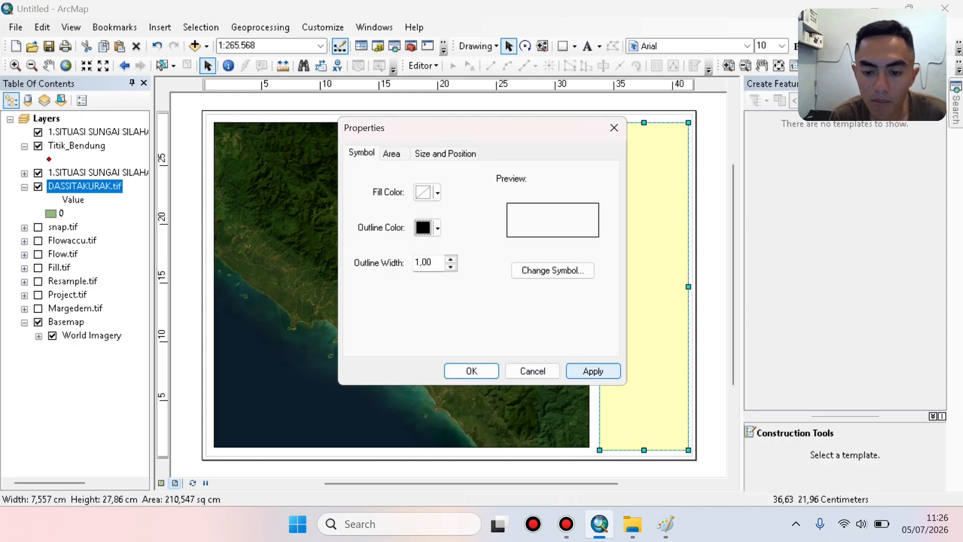
{"action": "key", "text": "space"}
{"action": "key", "text": "Return"}
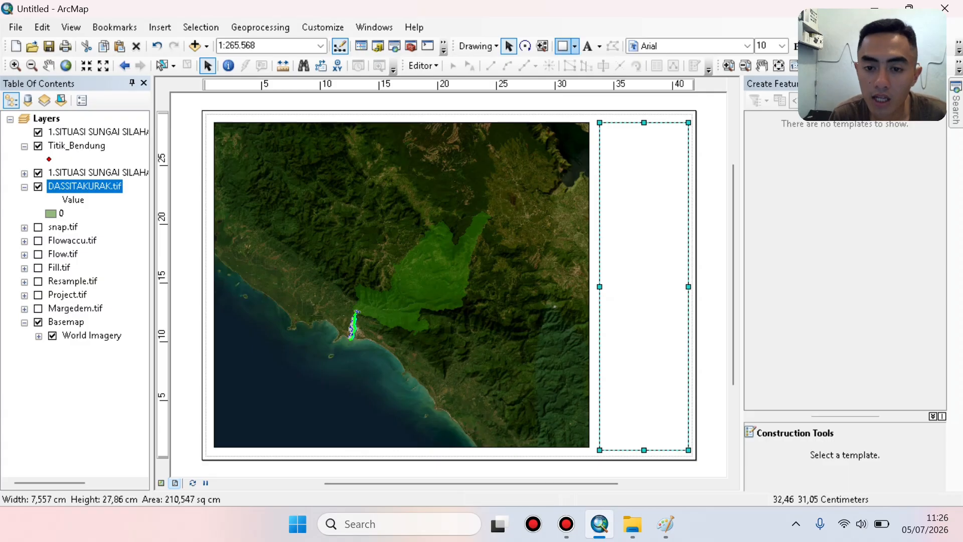
Draw a box about 7.6 x 4.2 cm at the top of the side column, with no fill colour and a black outline.
{"action": "left_click", "coordinate": [562, 46]}
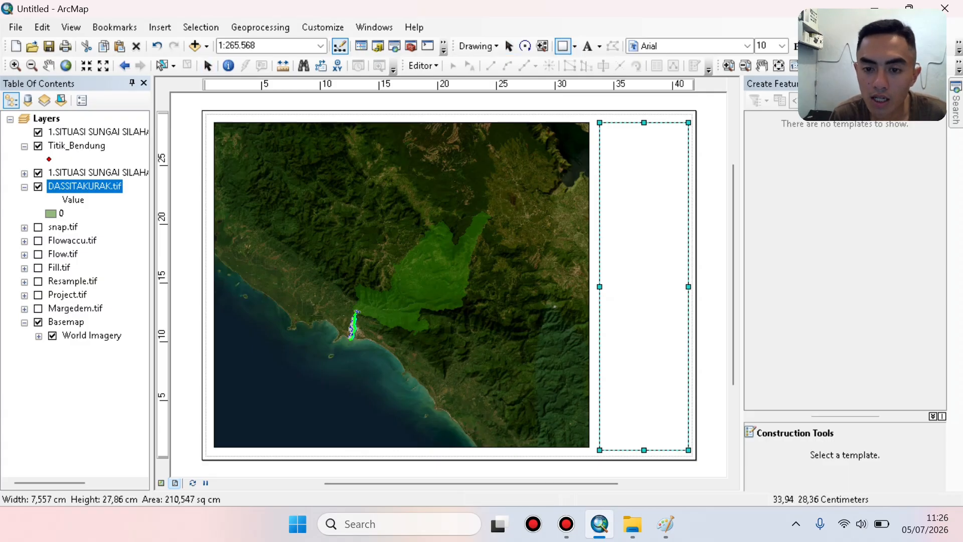
{"action": "left_click_drag", "start_coordinate": [600, 122], "coordinate": [689, 171]}
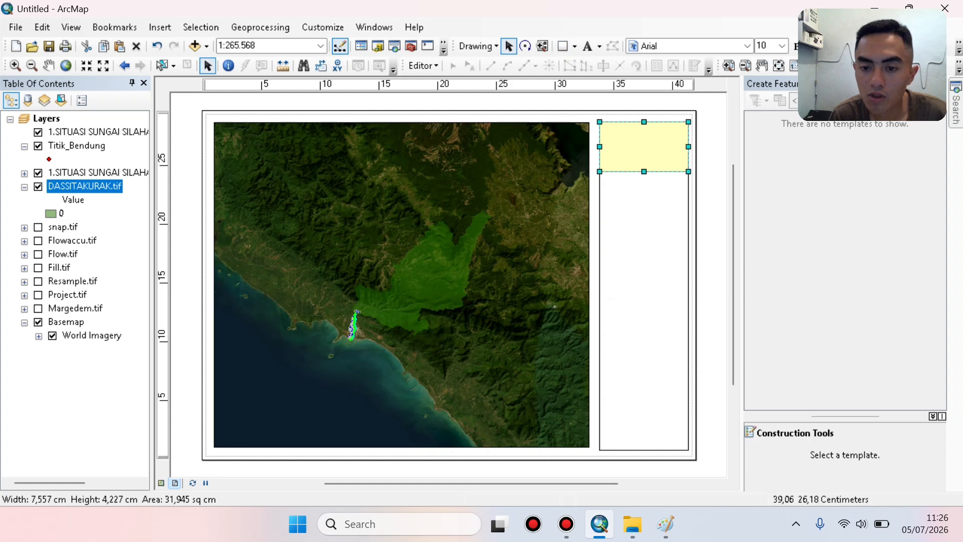
{"action": "right_click", "coordinate": [663, 152]}
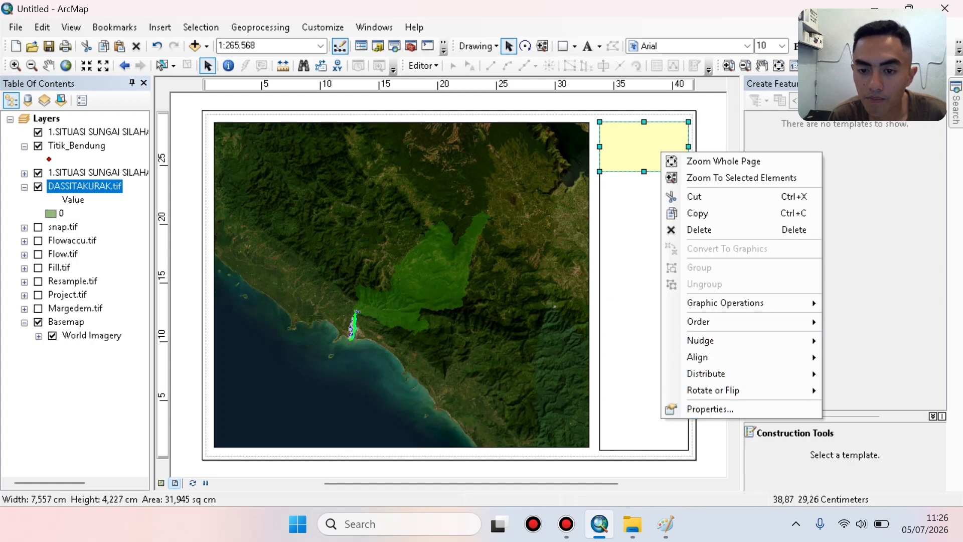
{"action": "left_click", "coordinate": [710, 409]}
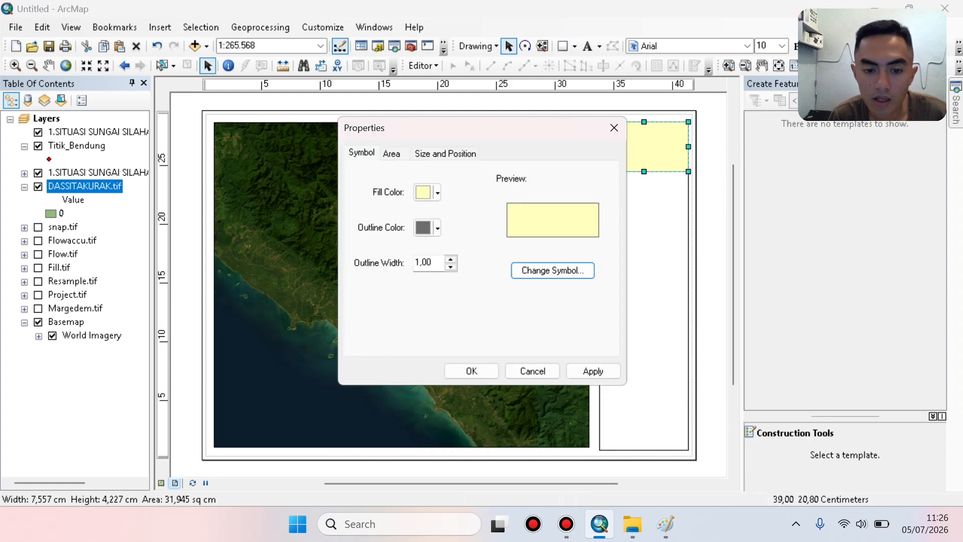
{"action": "left_click", "coordinate": [438, 192]}
{"action": "left_click", "coordinate": [496, 213]}
{"action": "left_click", "coordinate": [437, 228]}
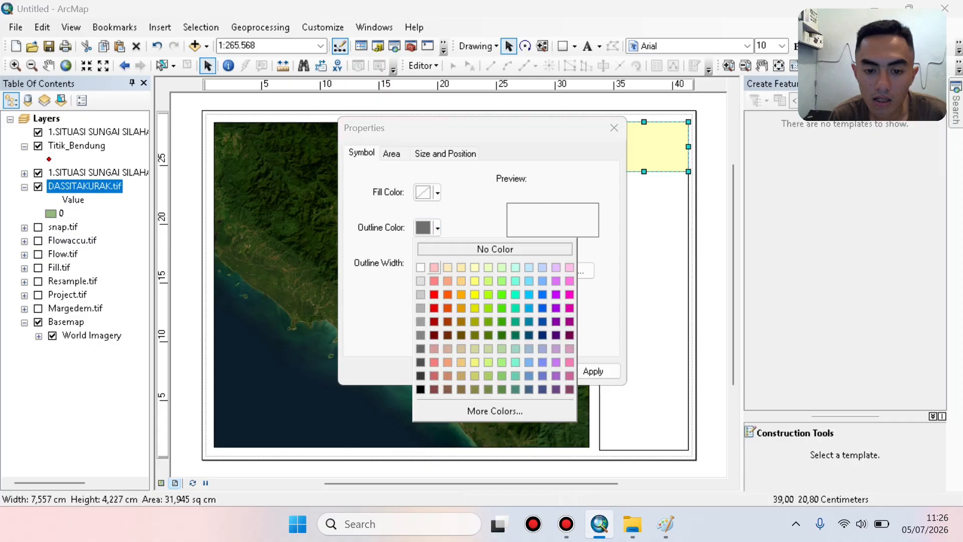
{"action": "left_click", "coordinate": [420, 390]}
{"action": "left_click", "coordinate": [593, 371]}
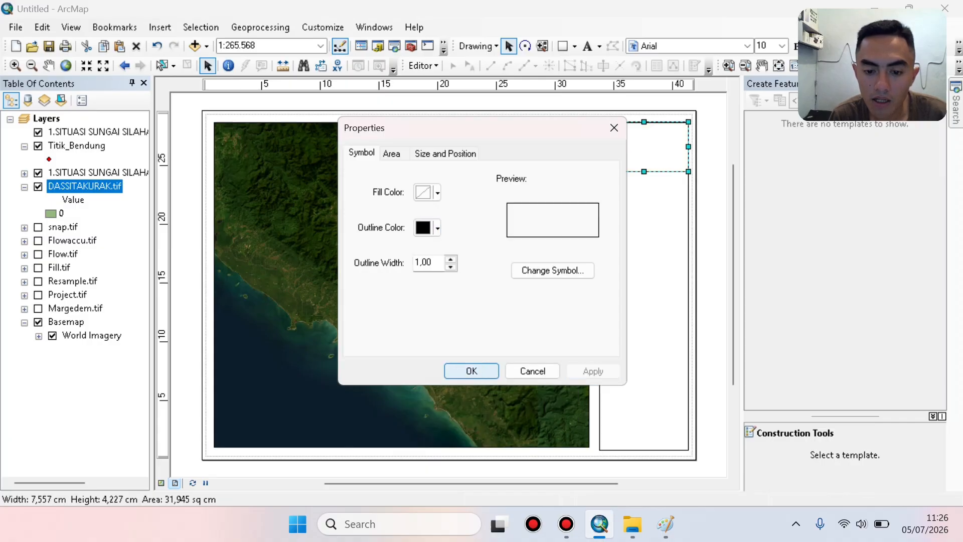
{"action": "left_click", "coordinate": [472, 371]}
{"action": "scroll", "coordinate": [447, 273], "scroll_direction": "down", "scroll_amount": 3}
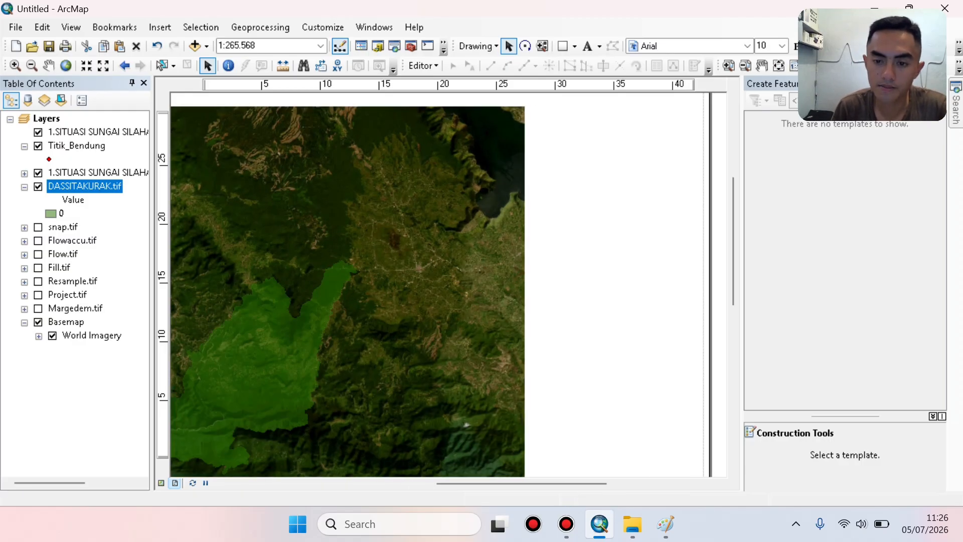
{"action": "scroll", "coordinate": [449, 273], "scroll_direction": "down", "scroll_amount": 3}
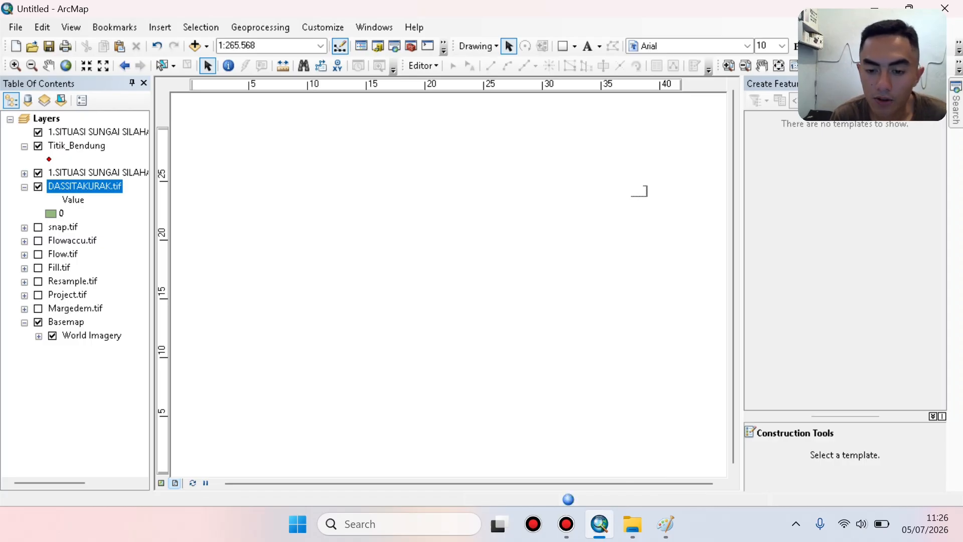
{"action": "key", "text": "Escape"}
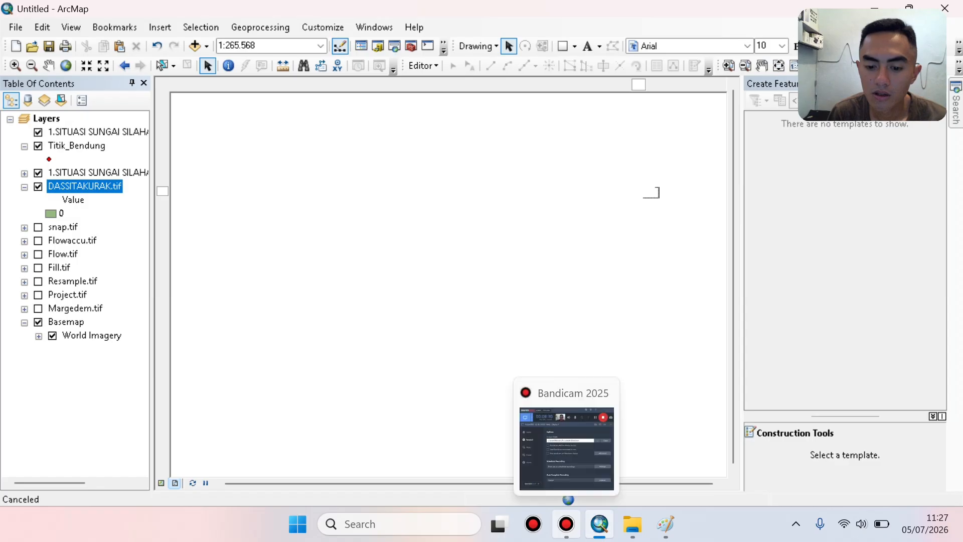
{"action": "left_click", "coordinate": [566, 446]}
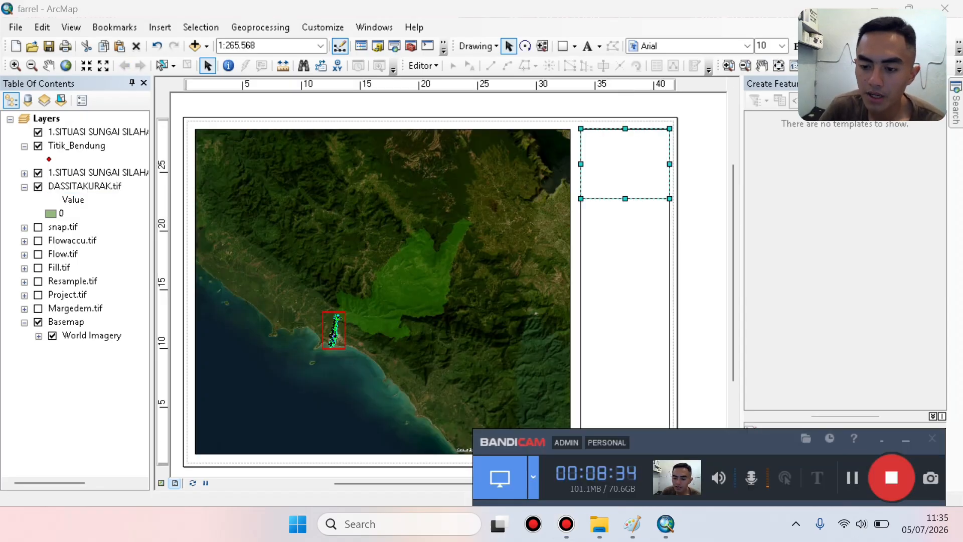
{"action": "left_click", "coordinate": [666, 524]}
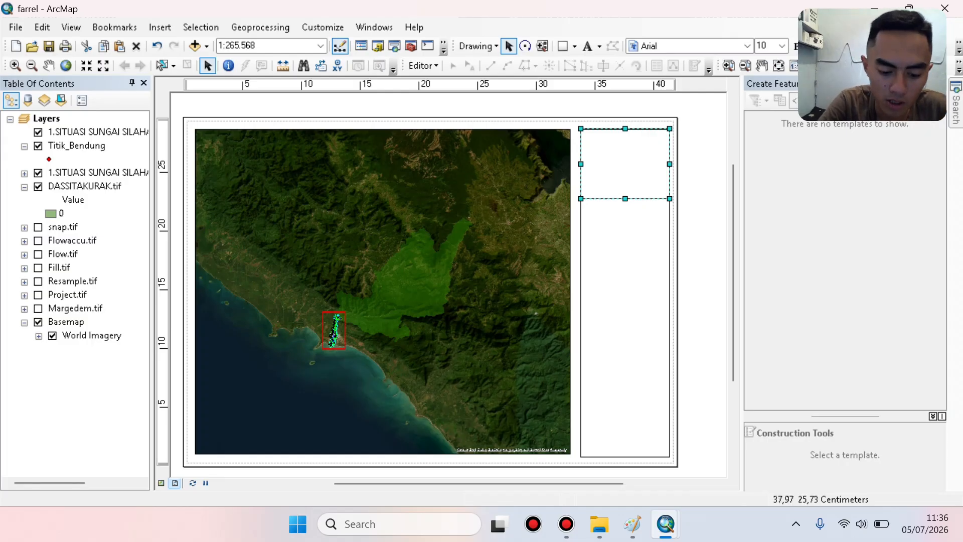
Paste two copies of the top box and stack them directly beneath it in the side column.
{"action": "key", "text": "ctrl+v"}
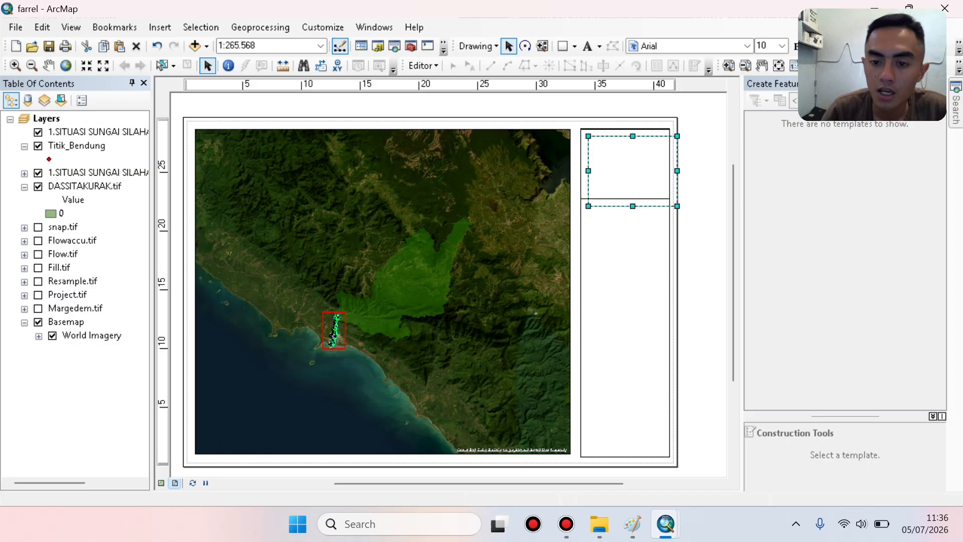
{"action": "left_click_drag", "start_coordinate": [634, 161], "coordinate": [625, 312]}
{"action": "key", "text": "ctrl+v"}
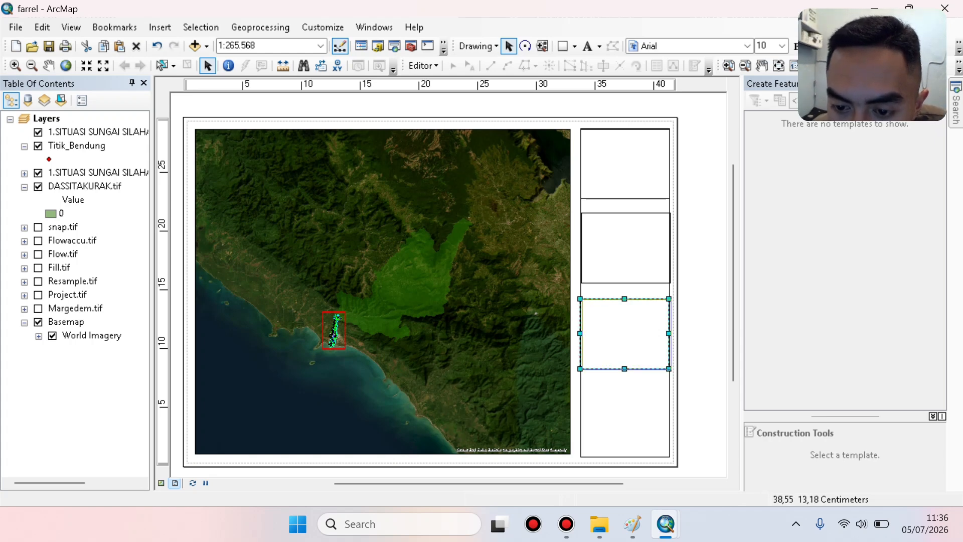
{"action": "left_click_drag", "start_coordinate": [637, 311], "coordinate": [635, 311]}
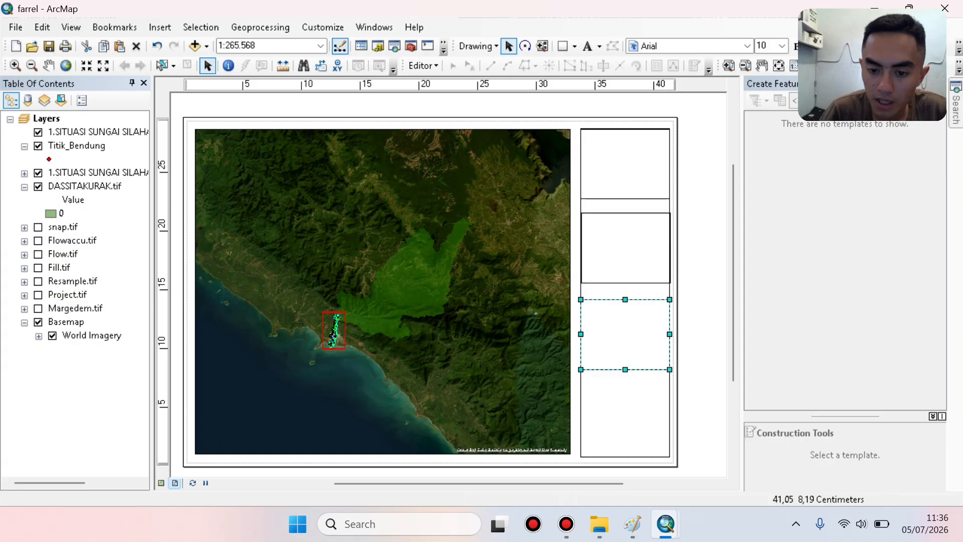
{"action": "left_click", "coordinate": [614, 264]}
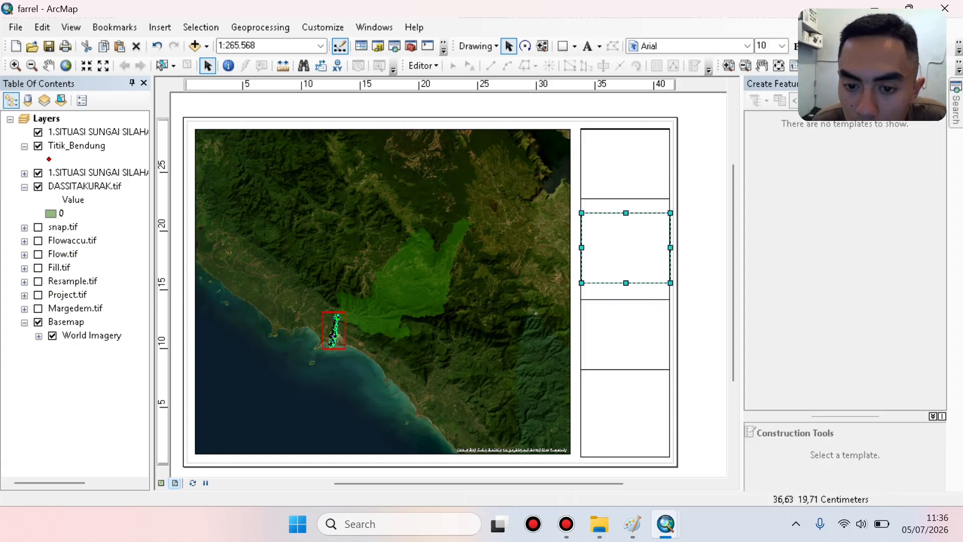
{"action": "left_click_drag", "start_coordinate": [616, 228], "coordinate": [614, 202]}
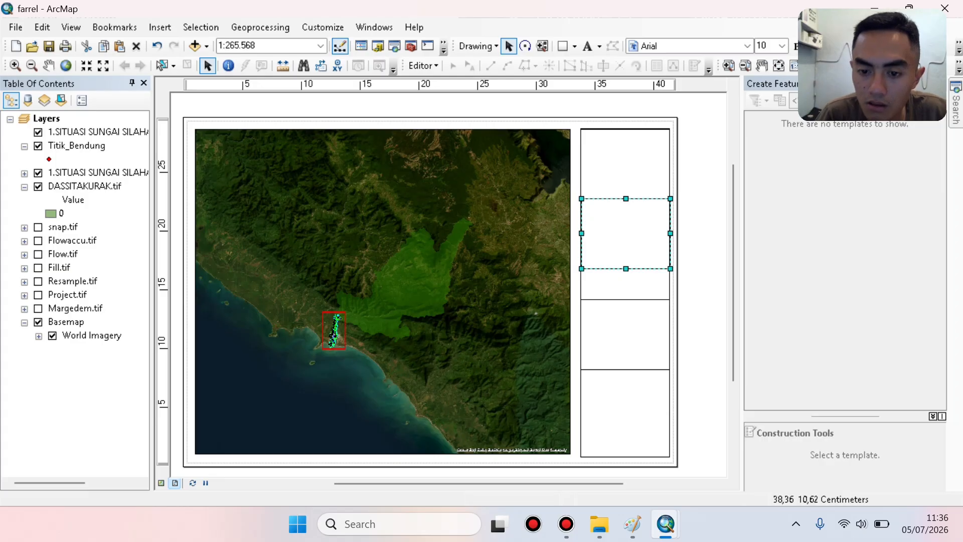
{"action": "left_click", "coordinate": [632, 317]}
{"action": "left_click_drag", "start_coordinate": [632, 317], "coordinate": [634, 286]}
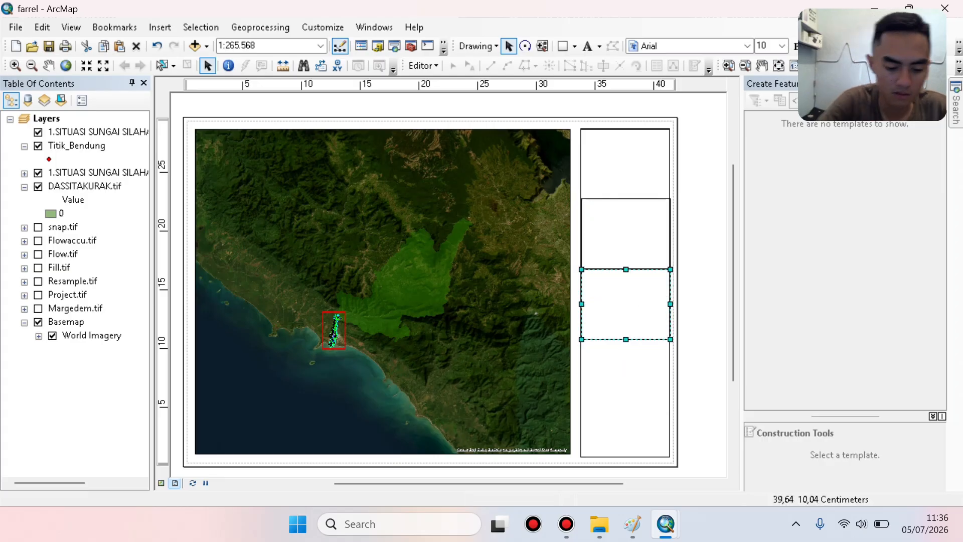
Try a fourth copy of the box directly beneath the third one, and delete it.
{"action": "left_click_drag", "start_coordinate": [651, 342], "coordinate": [658, 349]}
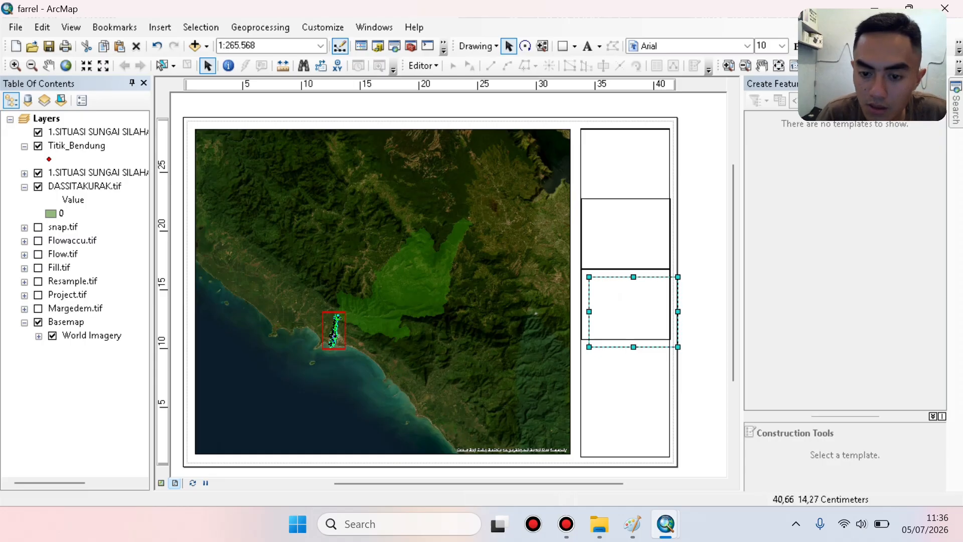
{"action": "left_click_drag", "start_coordinate": [654, 292], "coordinate": [653, 353]}
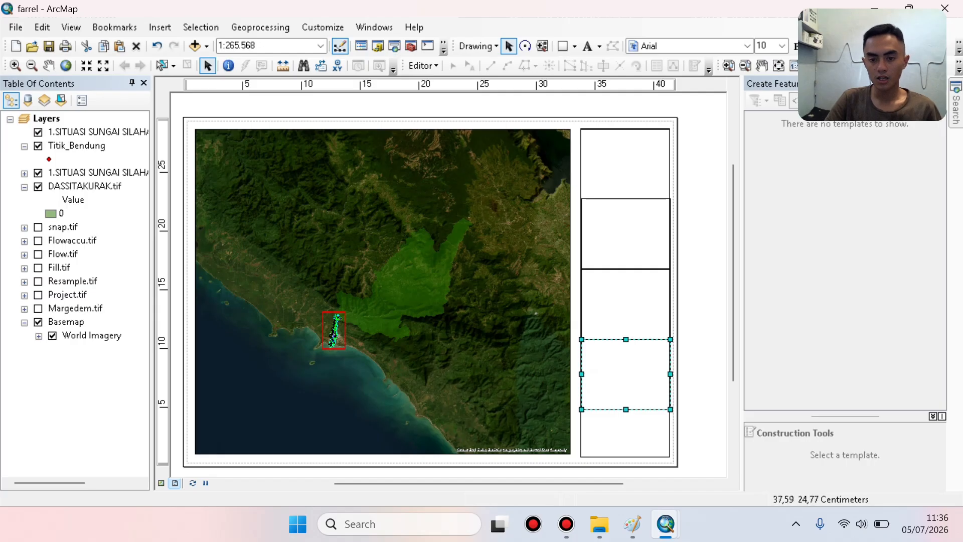
{"action": "left_click", "coordinate": [626, 176]}
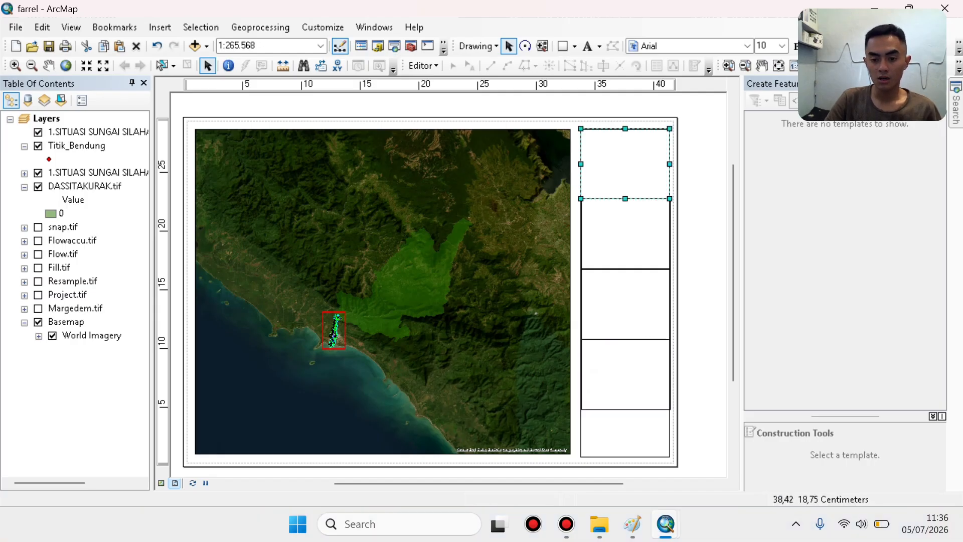
{"action": "left_click", "coordinate": [635, 245]}
{"action": "left_click", "coordinate": [640, 392]}
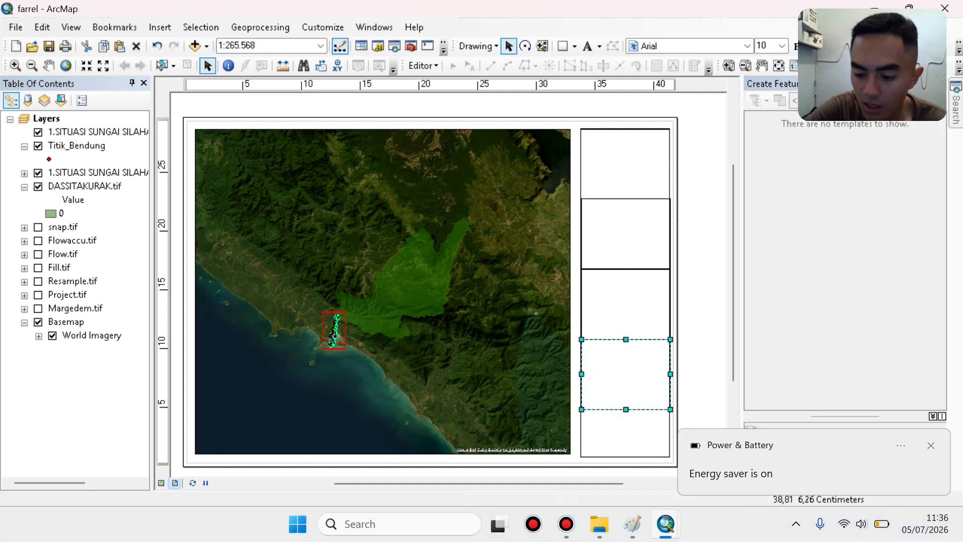
{"action": "key", "text": "Delete"}
Extend the third box's lower edge roughly a third of the way towards the bottom of the side column.
{"action": "left_click", "coordinate": [635, 337]}
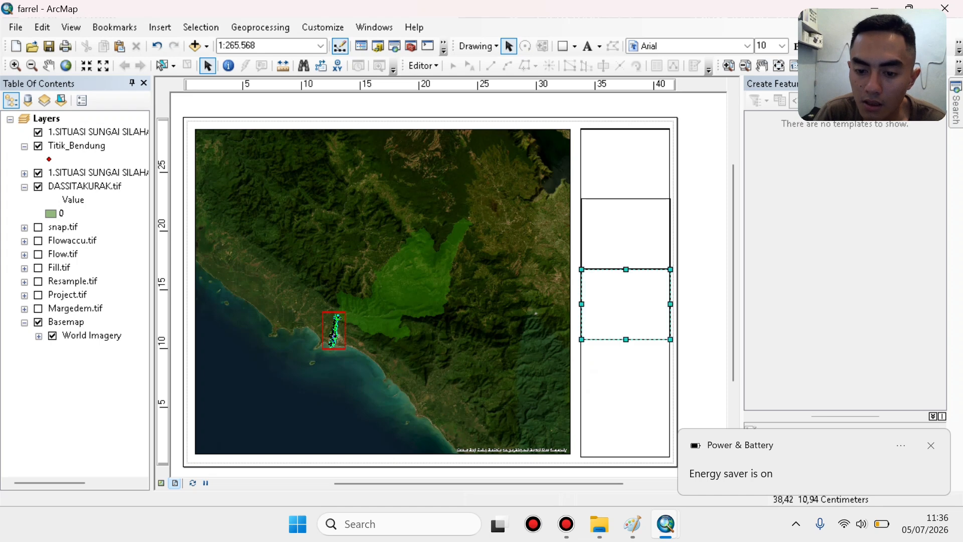
{"action": "left_click_drag", "start_coordinate": [626, 340], "coordinate": [631, 380]}
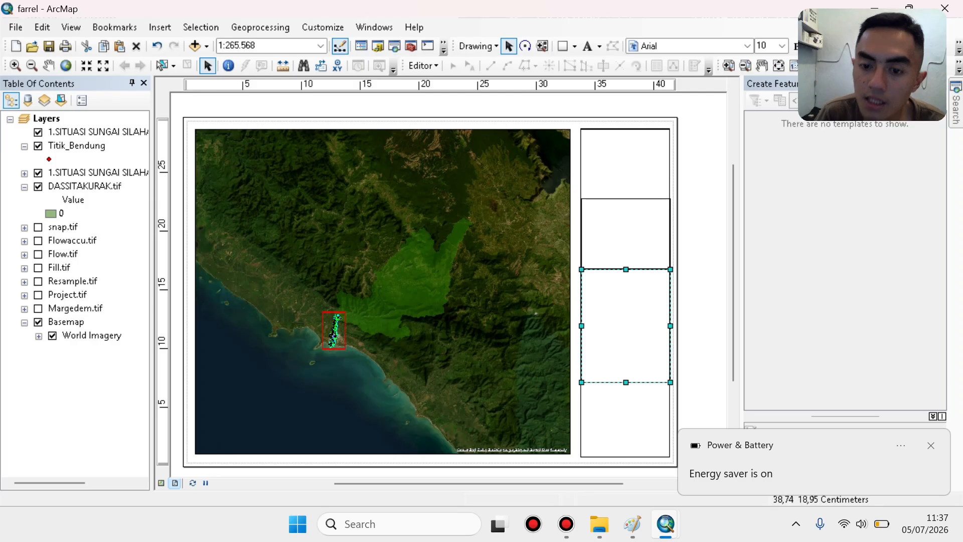
{"action": "left_click", "coordinate": [626, 234]}
{"action": "left_click", "coordinate": [636, 165]}
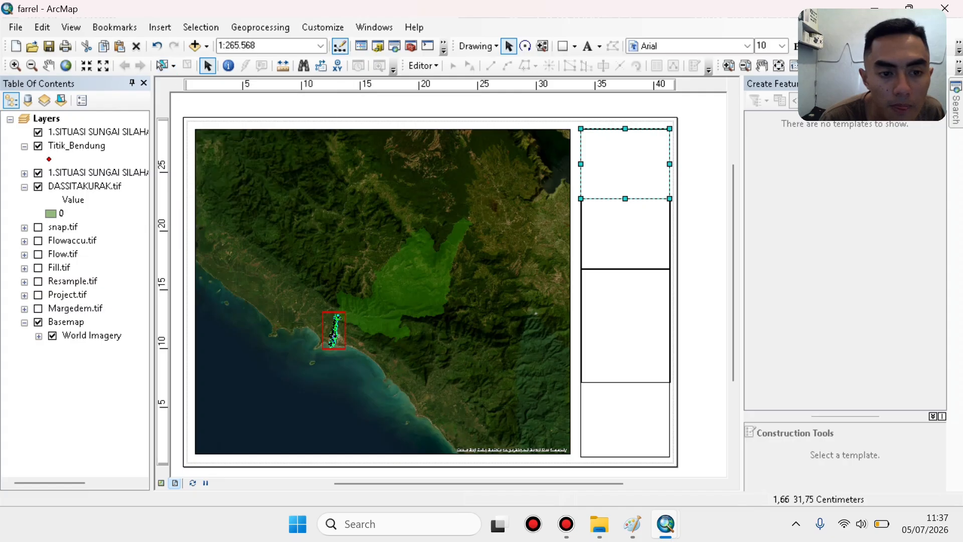
Insert a new data frame into the layout and add the Imagery basemap to it.
{"action": "left_click", "coordinate": [160, 27]}
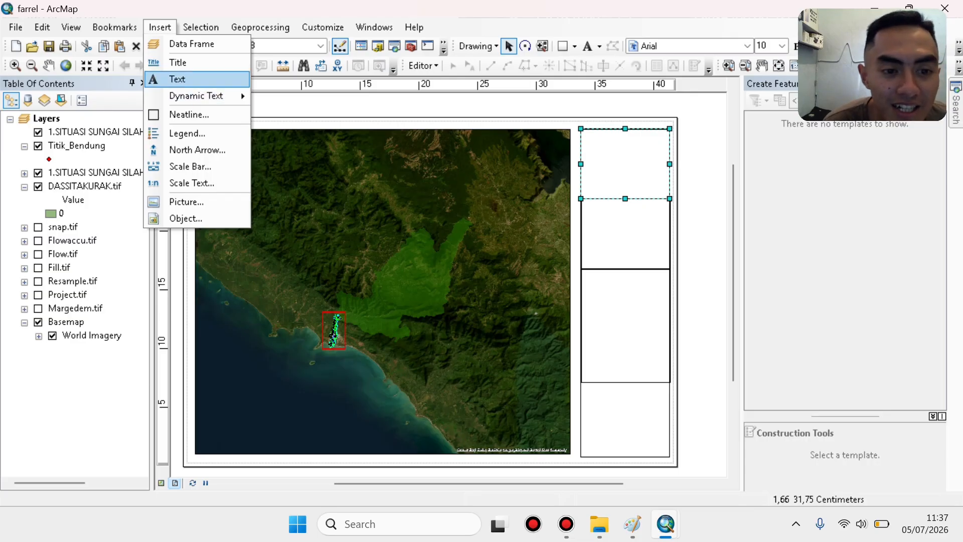
{"action": "left_click", "coordinate": [159, 27]}
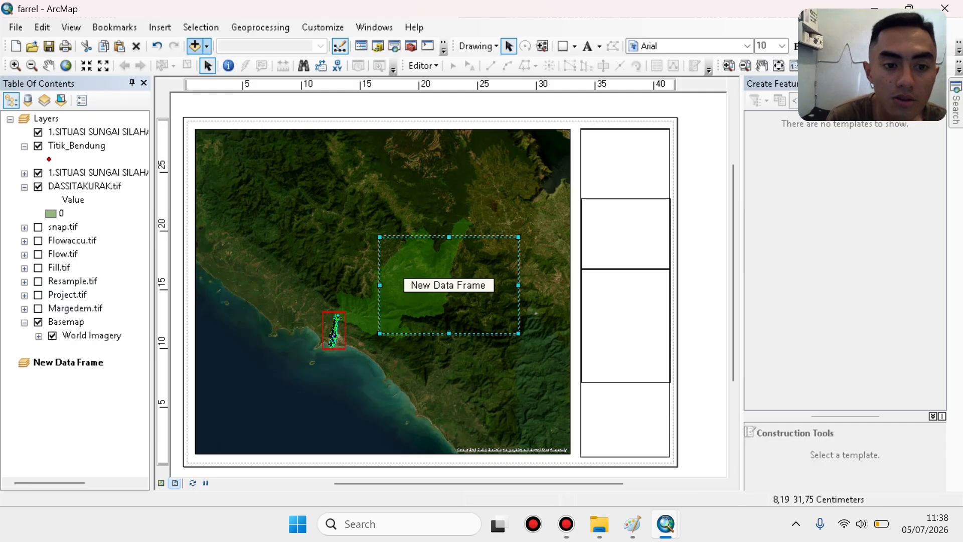
{"action": "left_click", "coordinate": [206, 46]}
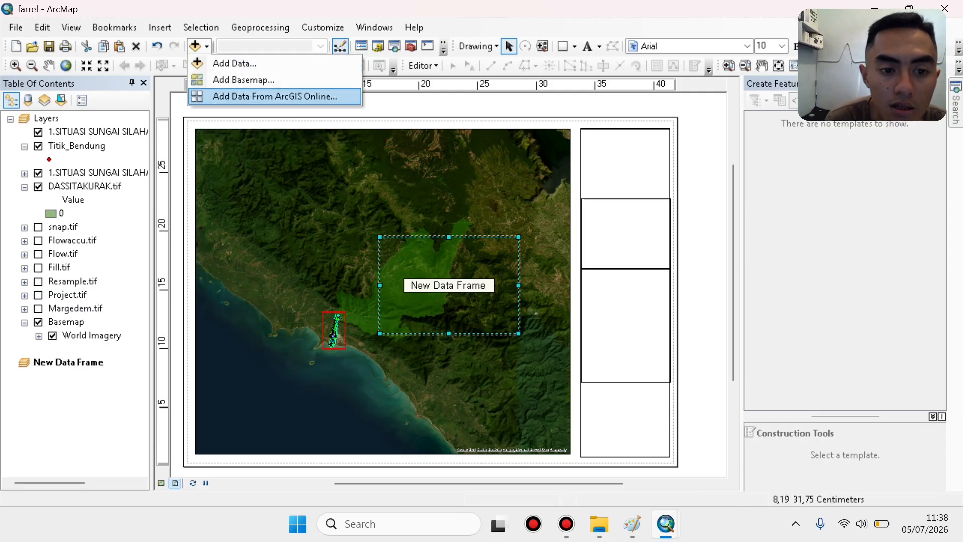
{"action": "left_click", "coordinate": [244, 80]}
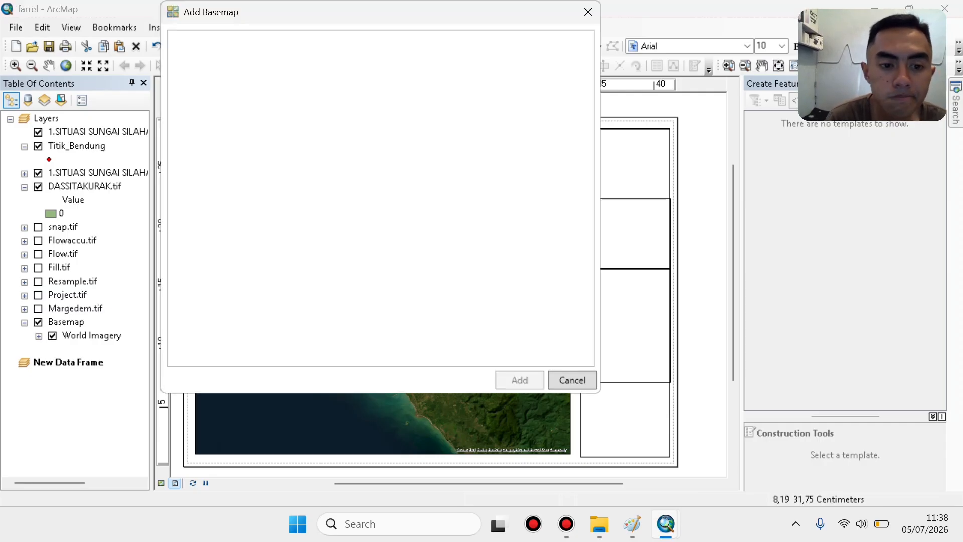
{"action": "left_click", "coordinate": [243, 81]}
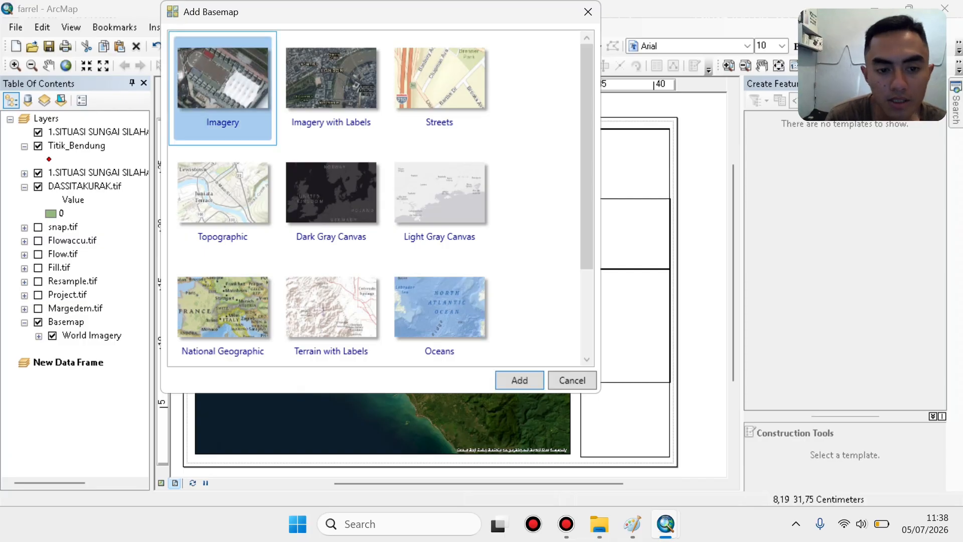
{"action": "key", "text": "Return"}
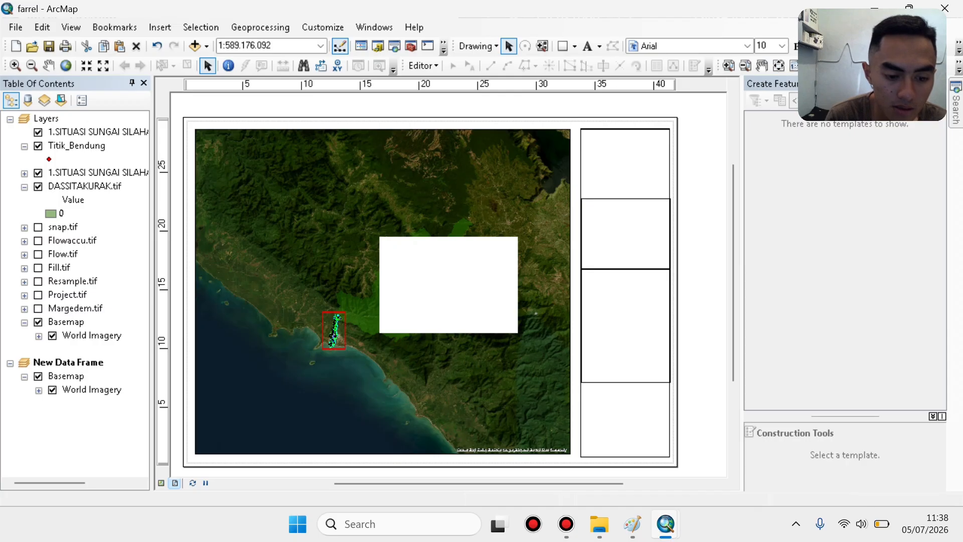
Switch to the data view and frame the new data frame on Sumatra at a scale of 1:6.000.000.
{"action": "left_click", "coordinate": [161, 483]}
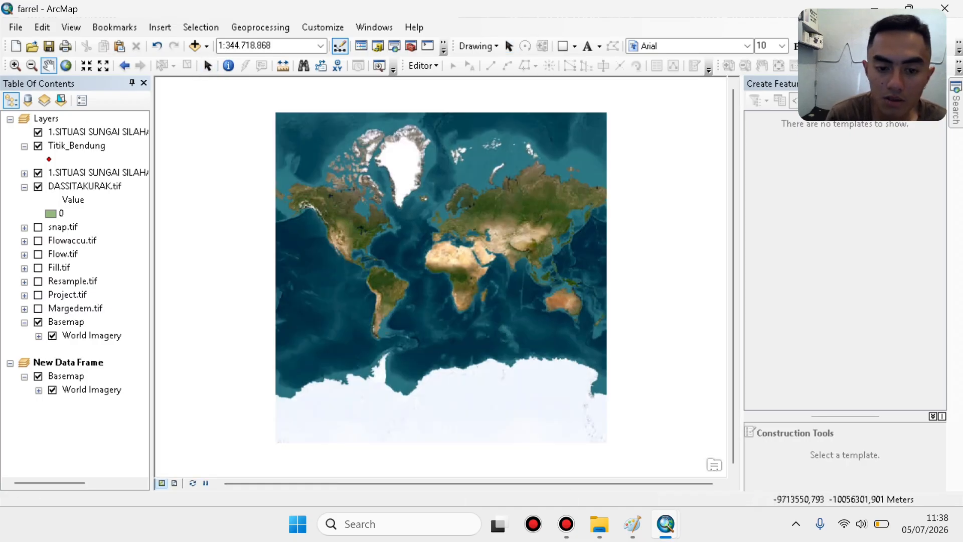
{"action": "scroll", "coordinate": [441, 271], "scroll_direction": "up", "scroll_amount": 1}
{"action": "scroll", "coordinate": [441, 271], "scroll_direction": "down", "scroll_amount": 2}
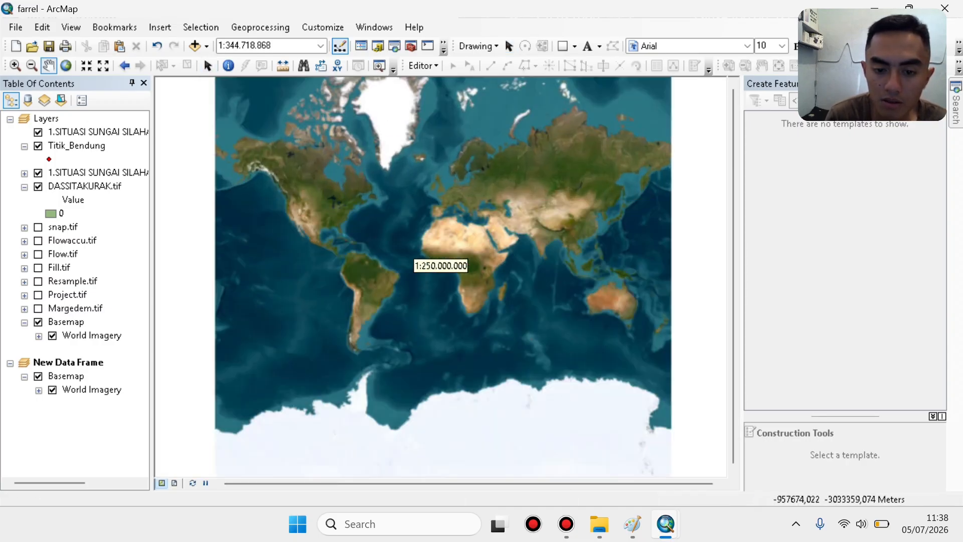
{"action": "scroll", "coordinate": [441, 271], "scroll_direction": "down", "scroll_amount": 4}
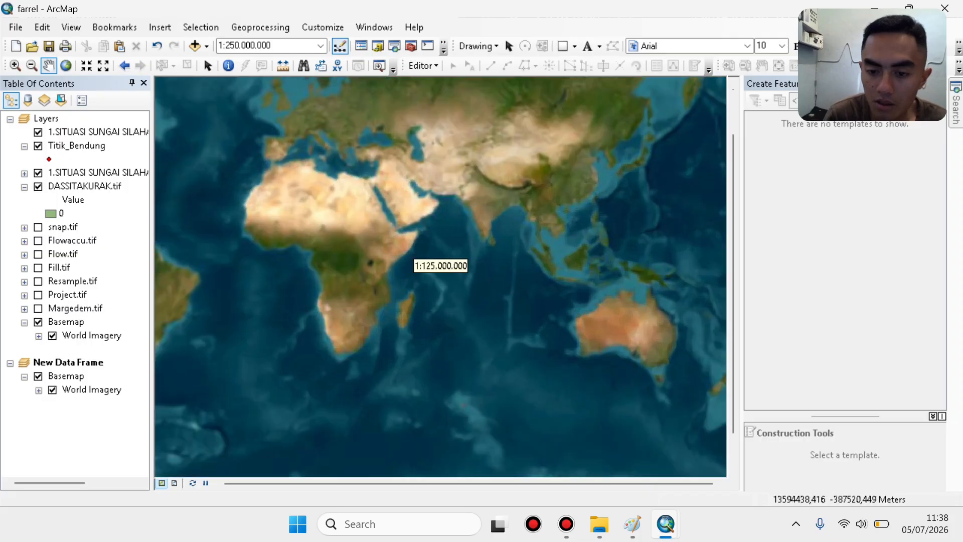
{"action": "scroll", "coordinate": [440, 271], "scroll_direction": "down", "scroll_amount": 2}
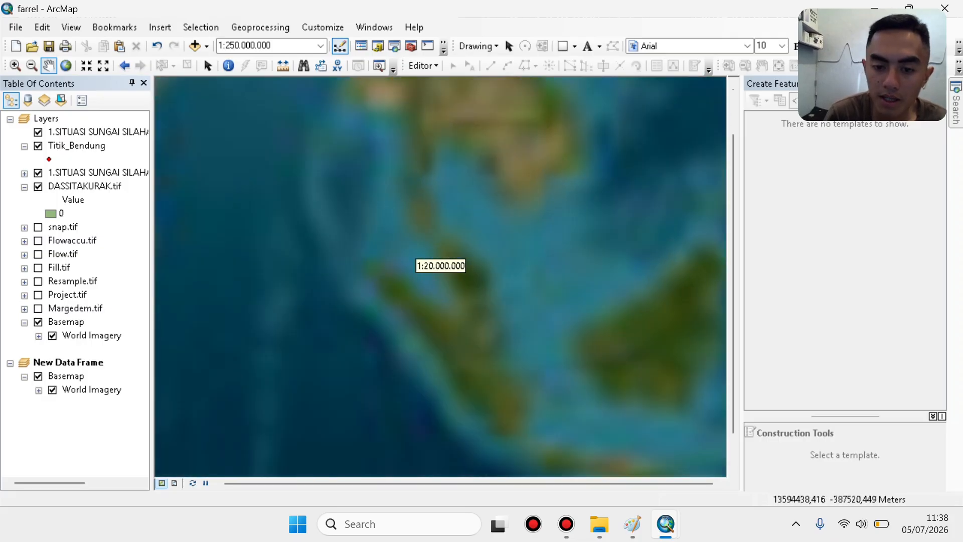
{"action": "scroll", "coordinate": [502, 321], "scroll_direction": "down", "scroll_amount": 5}
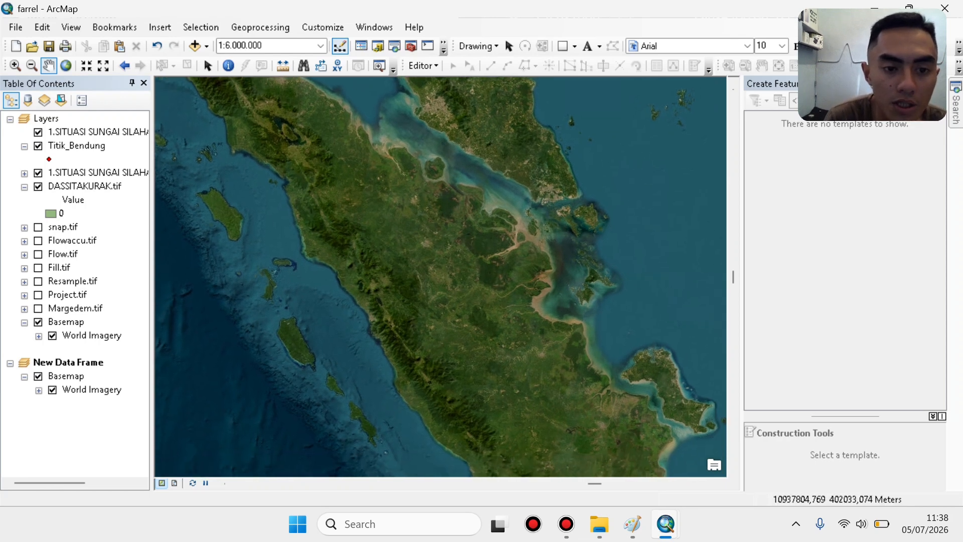
Add DASSITAKURAK.tif from the "sample rio" folder in "GIS kelas b" to the new data frame, building pyramids with the default options.
{"action": "left_click", "coordinate": [206, 46]}
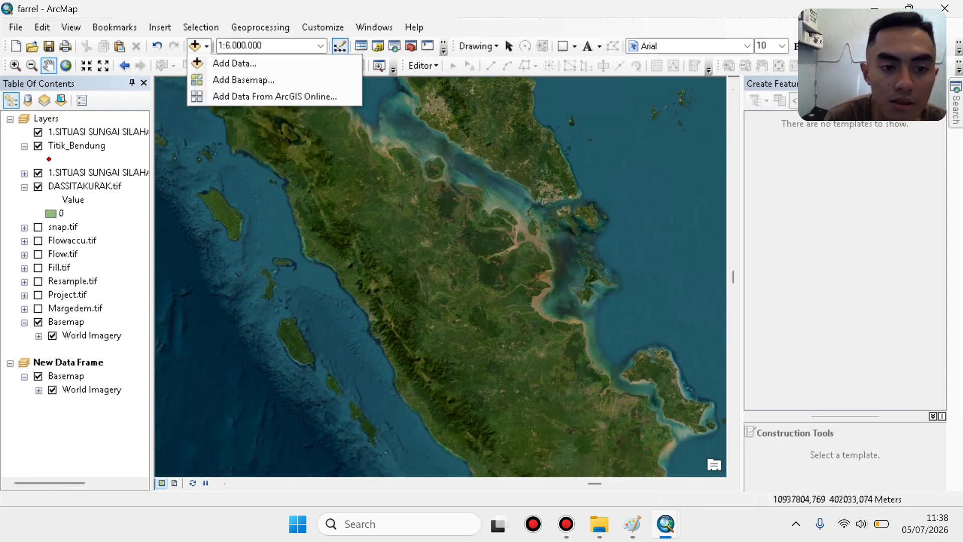
{"action": "left_click", "coordinate": [221, 62]}
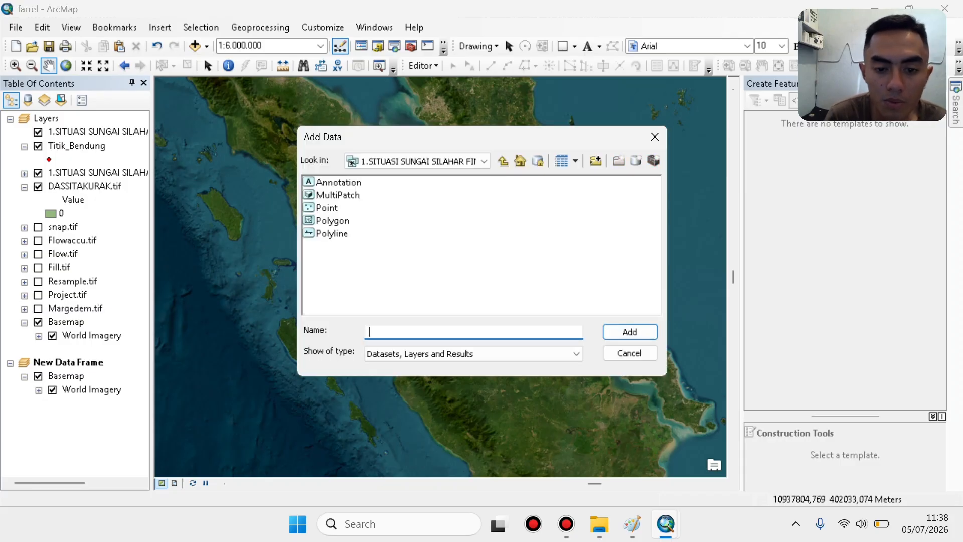
{"action": "left_click", "coordinate": [484, 161]}
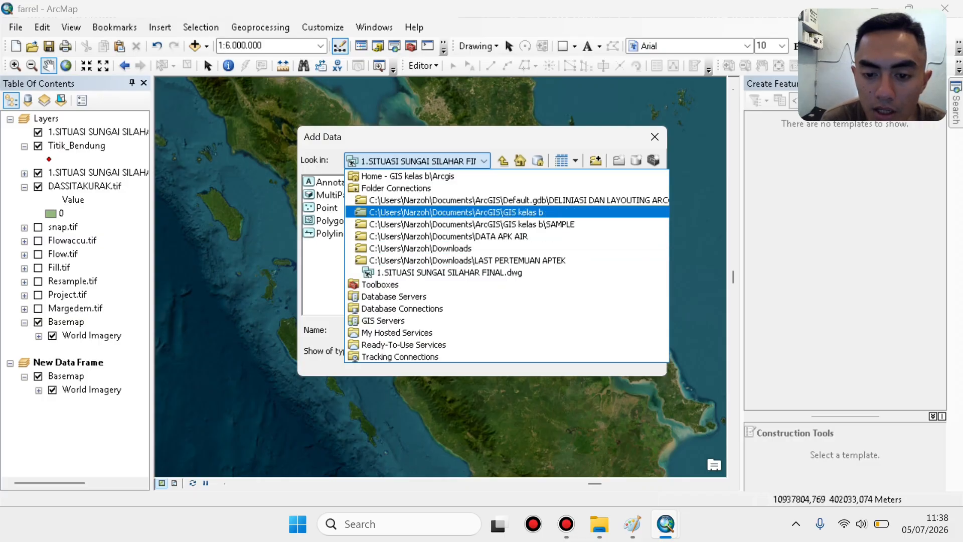
{"action": "left_click", "coordinate": [452, 212]}
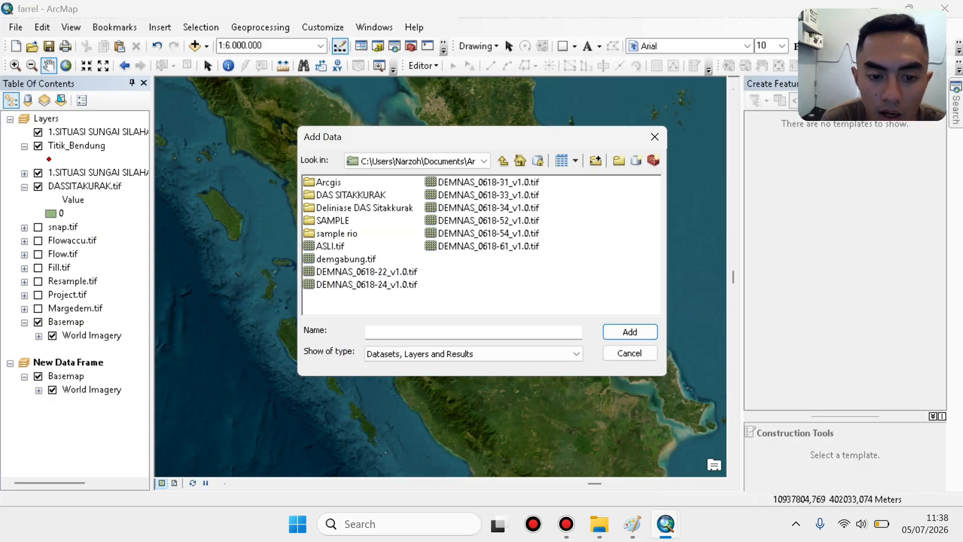
{"action": "double_click", "coordinate": [329, 181]}
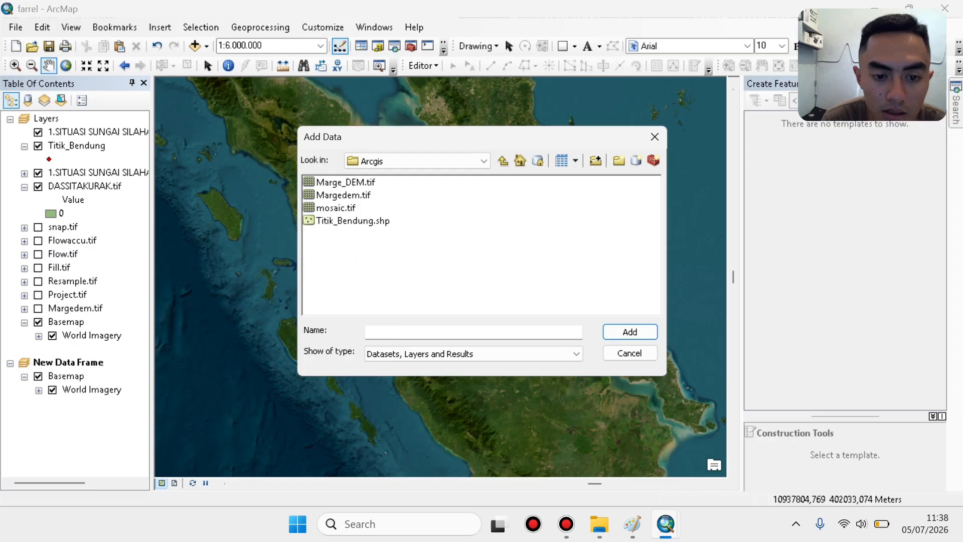
{"action": "left_click", "coordinate": [353, 221]}
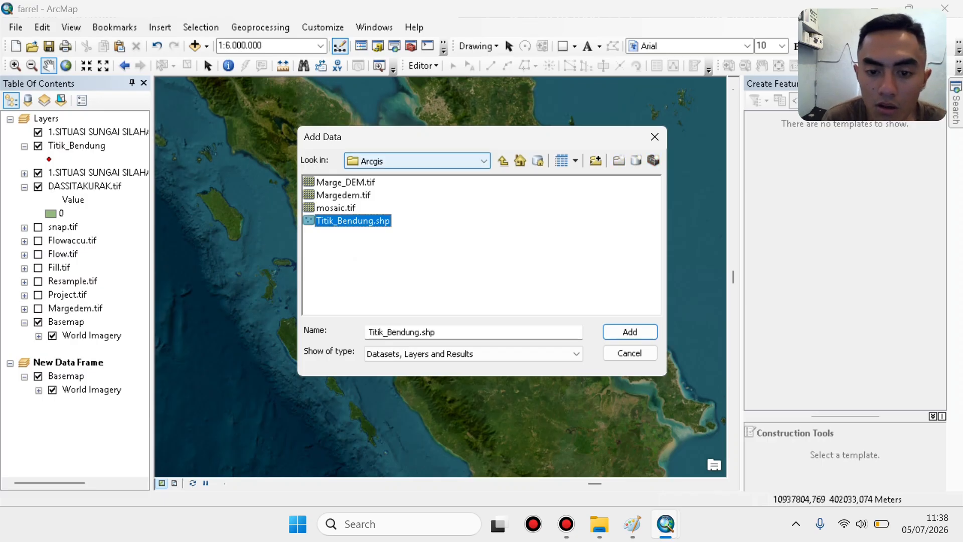
{"action": "left_click", "coordinate": [503, 161]}
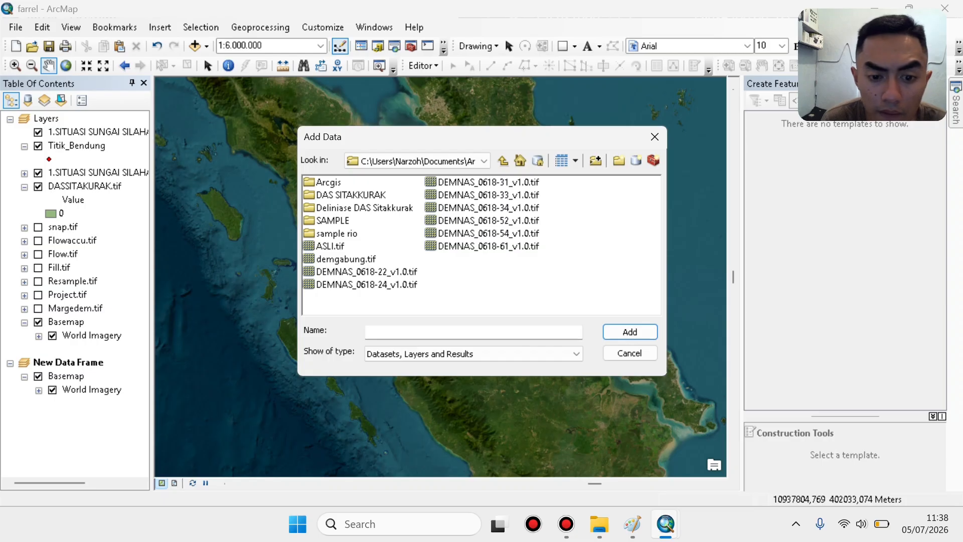
{"action": "double_click", "coordinate": [337, 233]}
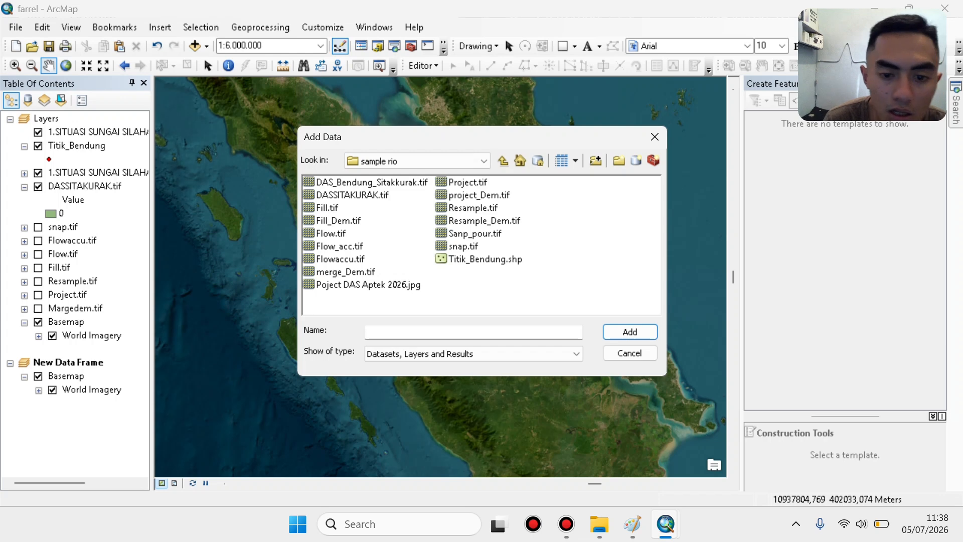
{"action": "left_click", "coordinate": [352, 195]}
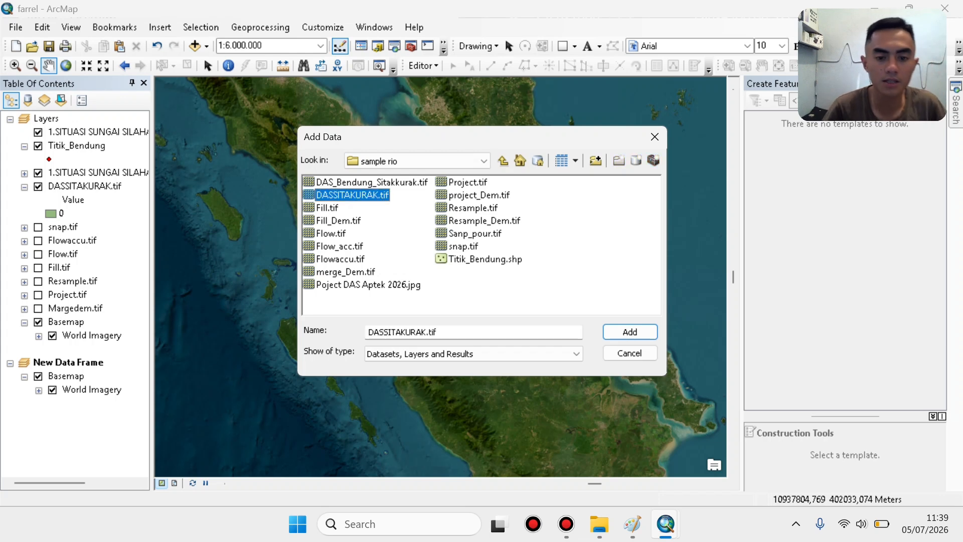
{"action": "key", "text": "Return"}
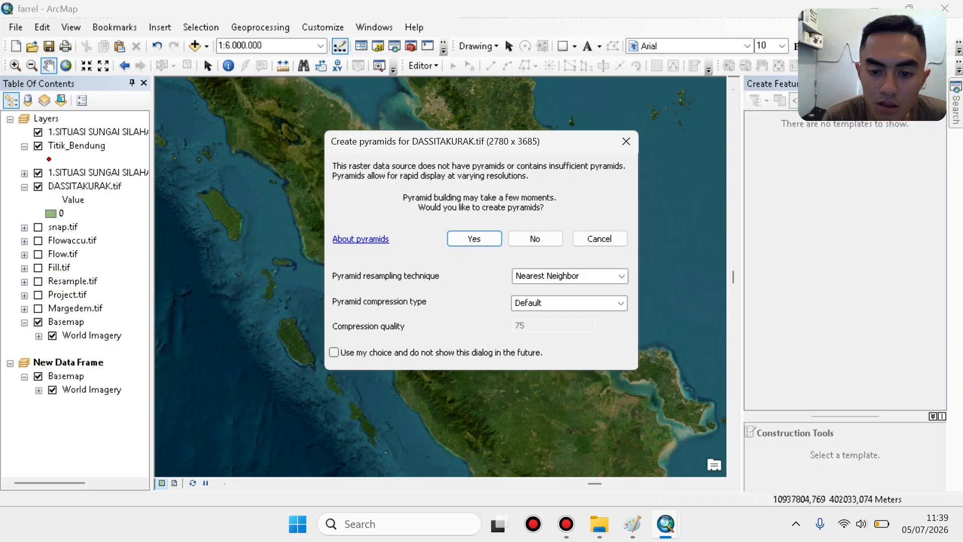
{"action": "key", "text": "Return"}
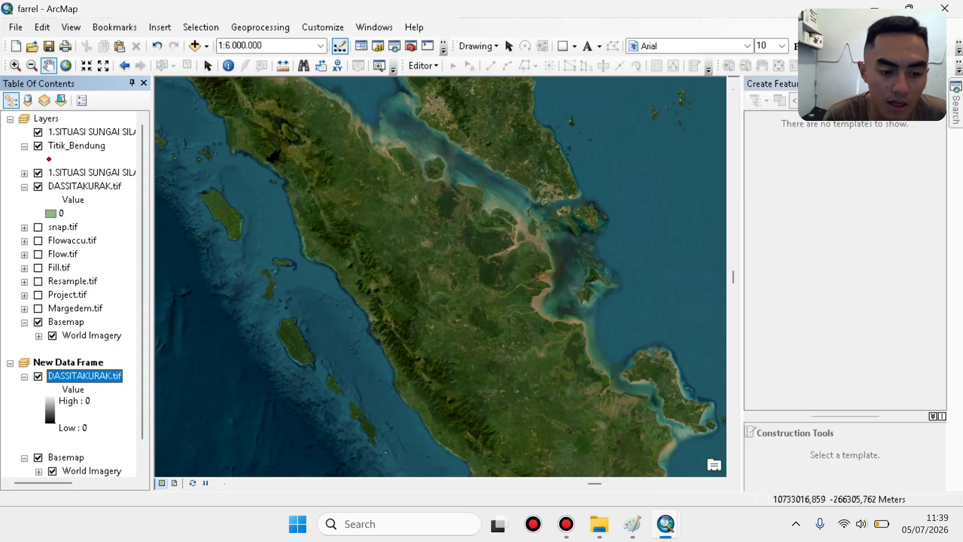
Set the symbology of the new data frame's DASSITAKURAK.tif layer to Classified with 1 class.
{"action": "right_click", "coordinate": [86, 378]}
{"action": "left_click", "coordinate": [125, 382]}
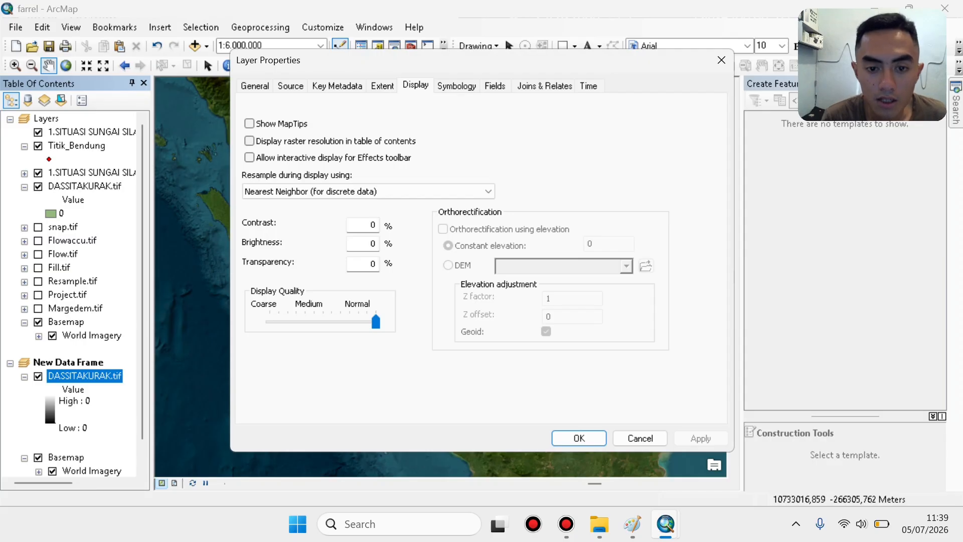
{"action": "key", "text": "ctrl+Tab"}
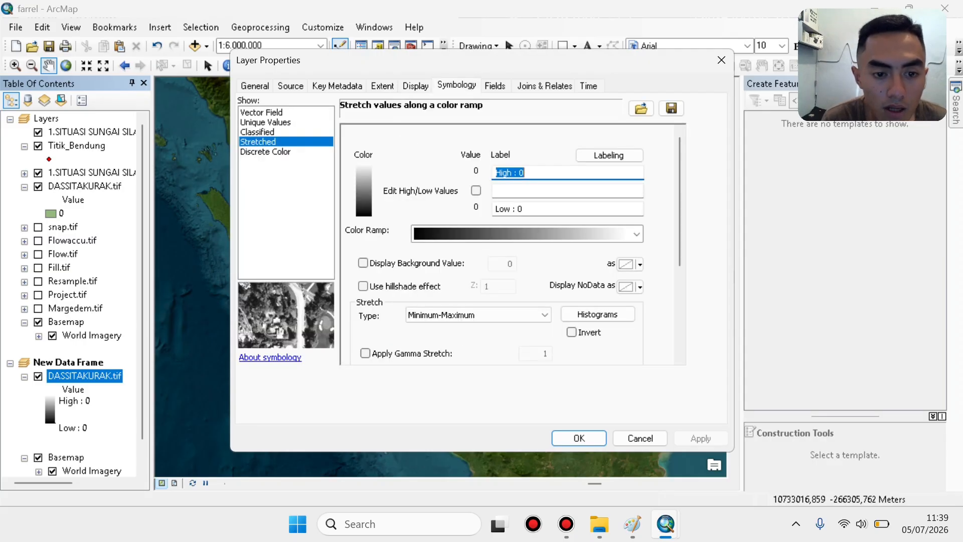
{"action": "left_click", "coordinate": [261, 132]}
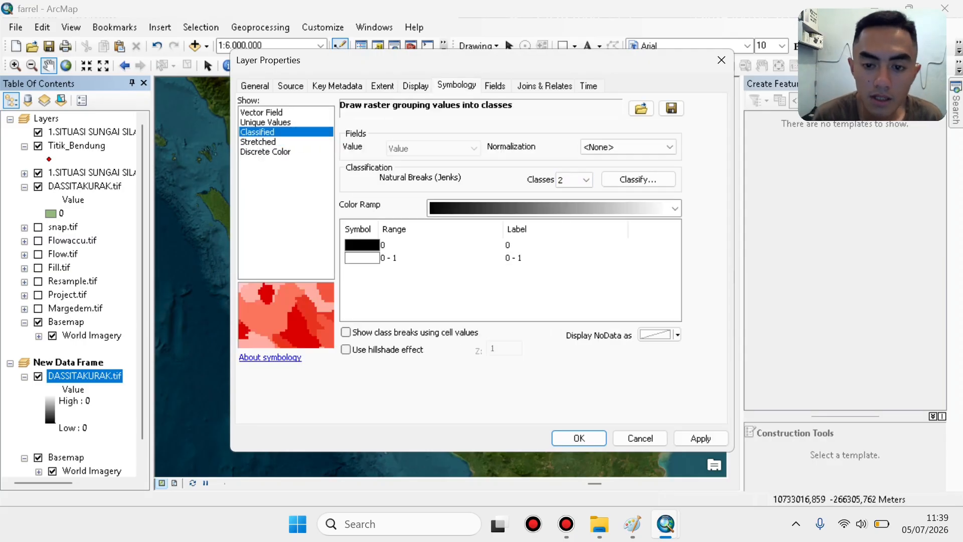
{"action": "left_click", "coordinate": [586, 180]}
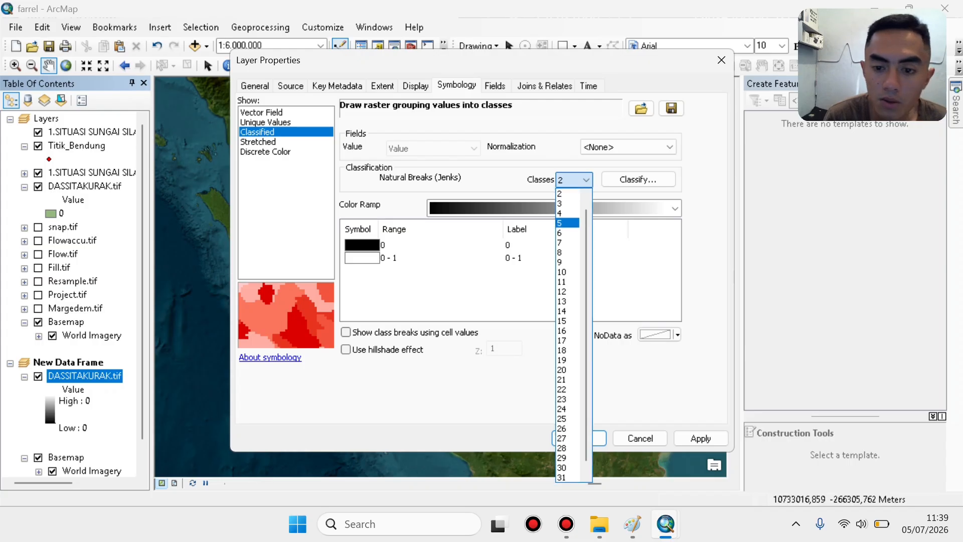
{"action": "left_click", "coordinate": [567, 193]}
{"action": "left_click", "coordinate": [441, 245]}
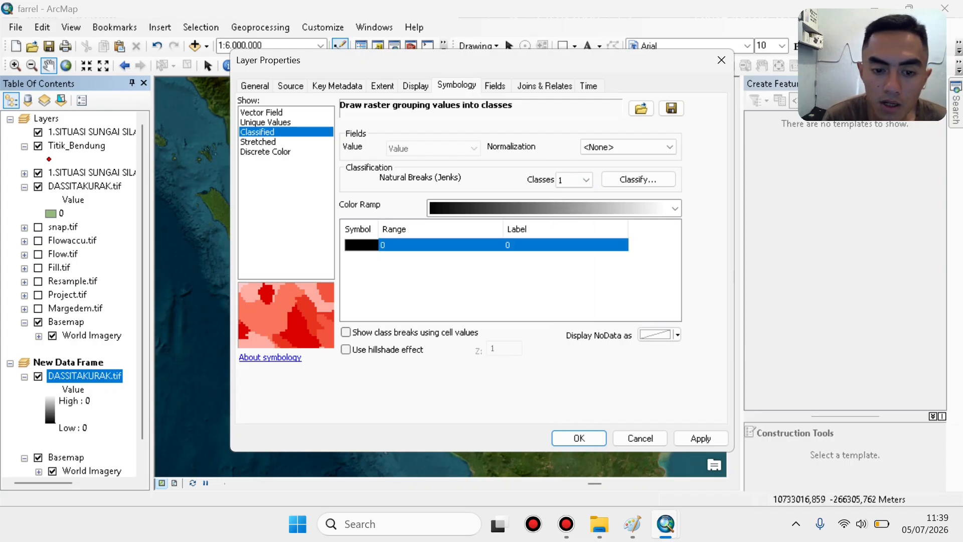
Colour the watershed layer's single class bright yellow and apply the symbology.
{"action": "double_click", "coordinate": [371, 245]}
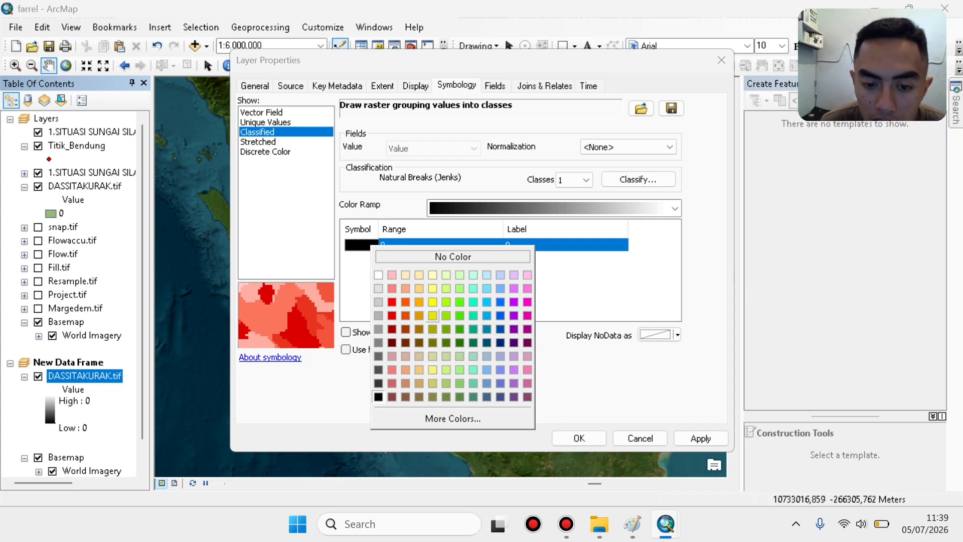
{"action": "left_click", "coordinate": [432, 302]}
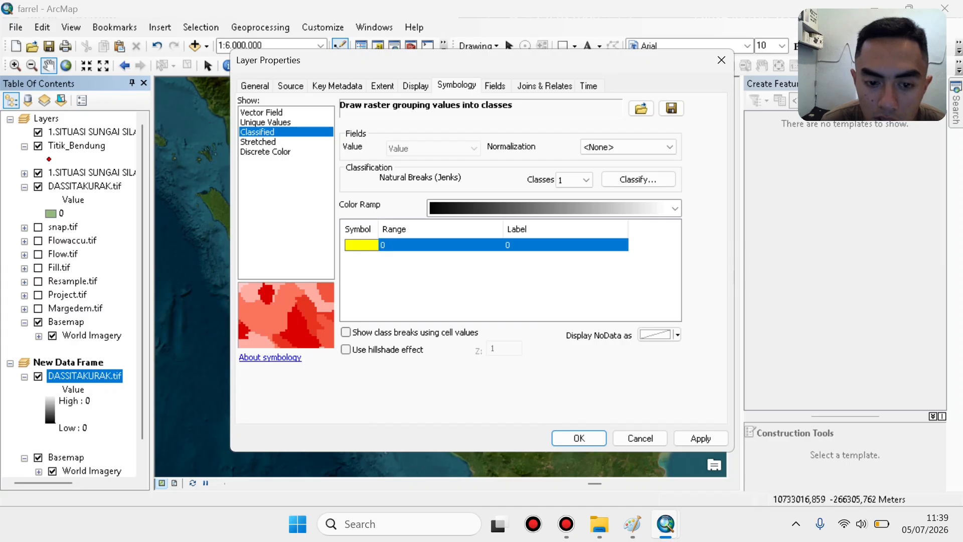
{"action": "left_click", "coordinate": [361, 245]}
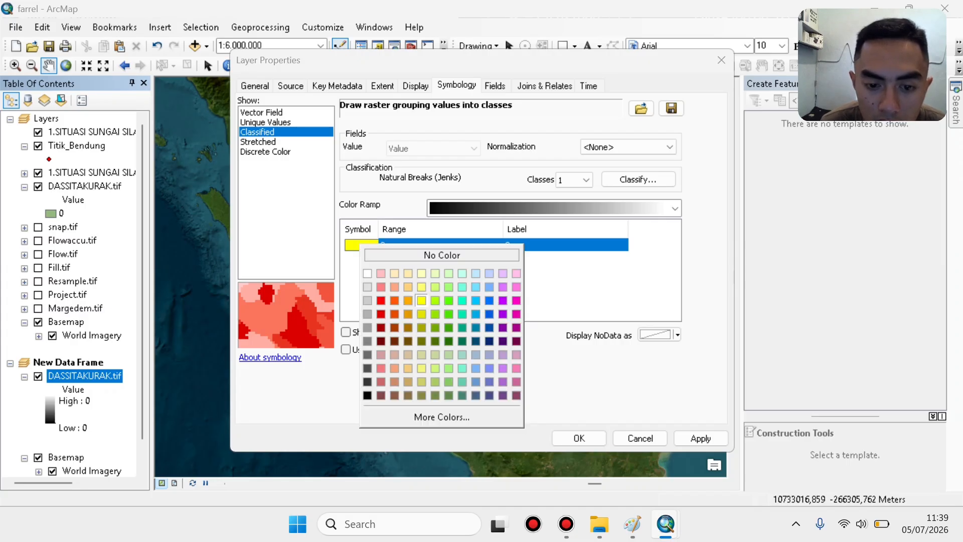
{"action": "key", "text": "Escape"}
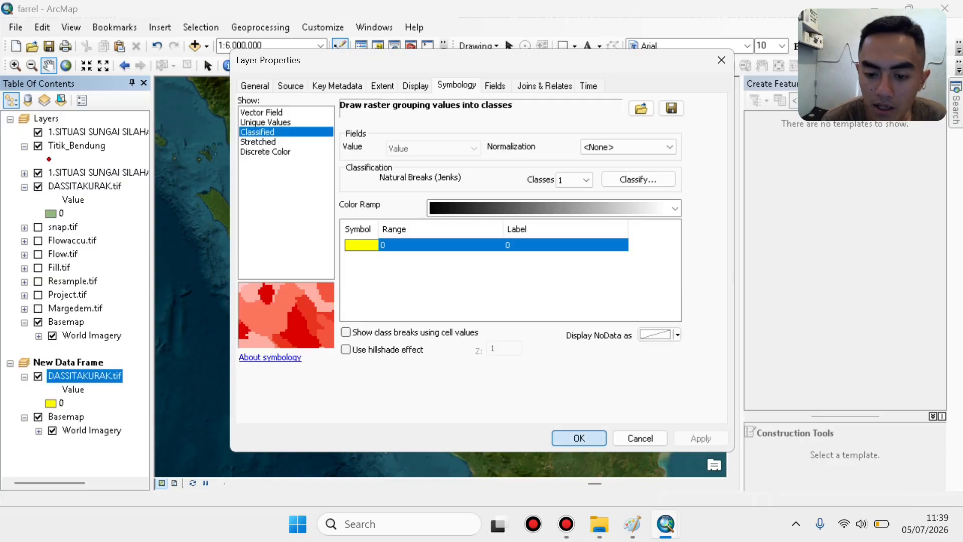
{"action": "key", "text": "Return"}
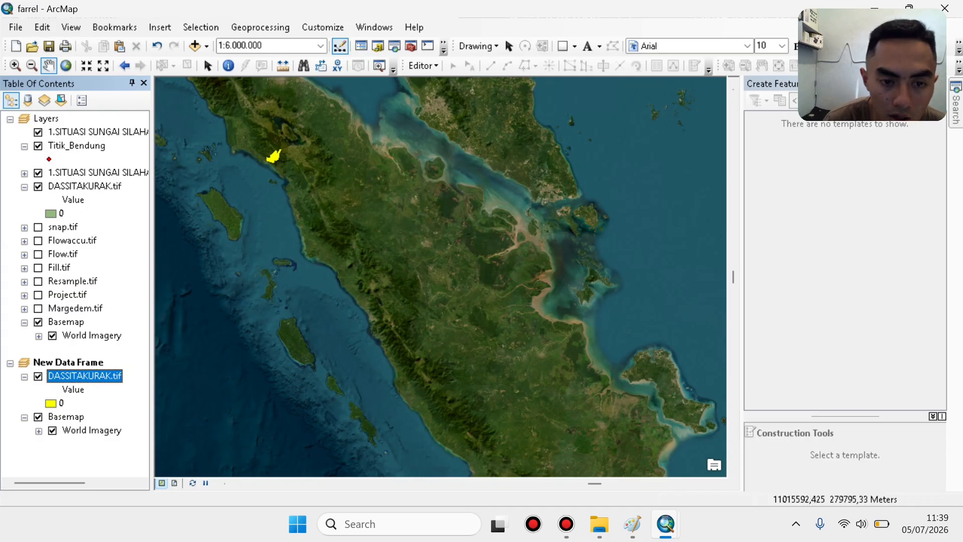
Draw a rectangle enclosing the yellow watershed in the new data frame.
{"action": "left_click_drag", "start_coordinate": [277, 151], "coordinate": [394, 294]}
{"action": "scroll", "coordinate": [394, 294], "scroll_direction": "up", "scroll_amount": 1}
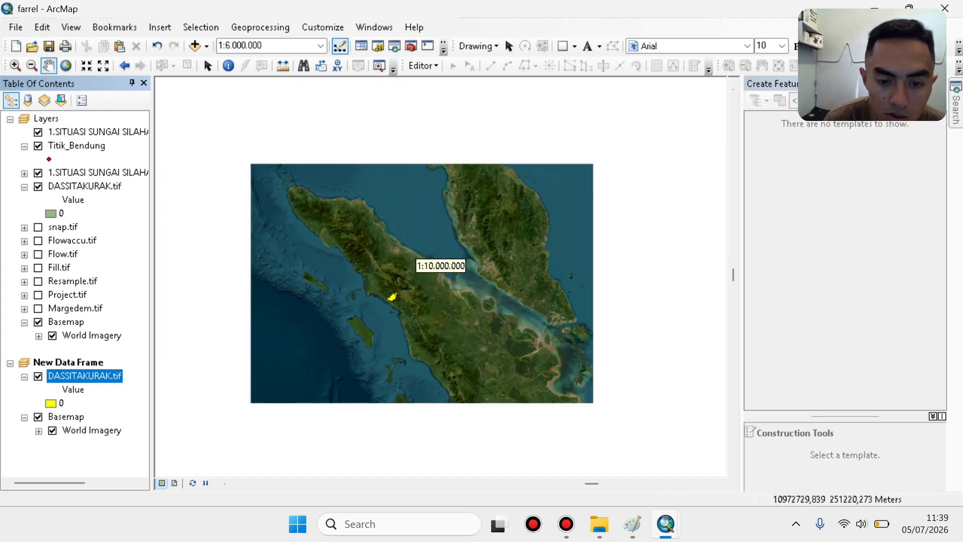
{"action": "scroll", "coordinate": [395, 294], "scroll_direction": "down", "scroll_amount": 3}
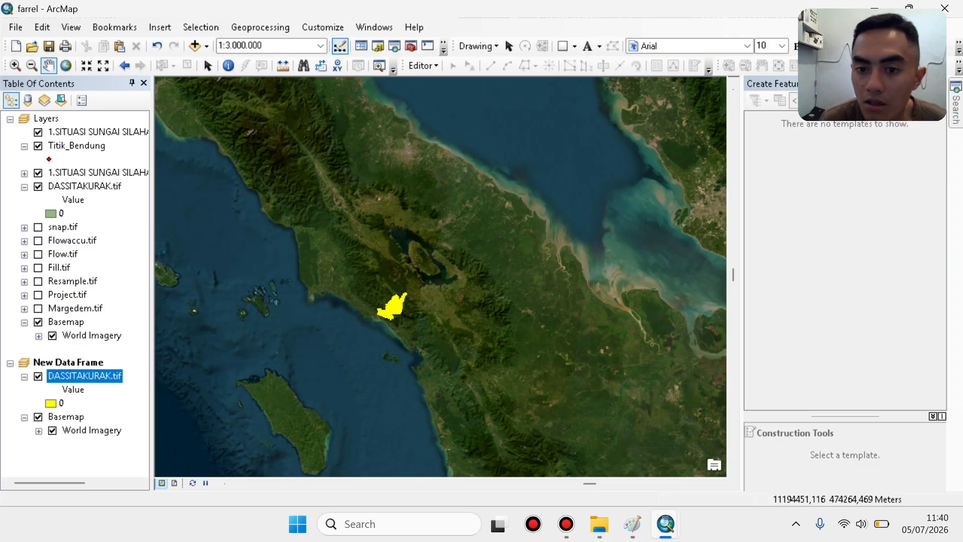
{"action": "left_click", "coordinate": [563, 45]}
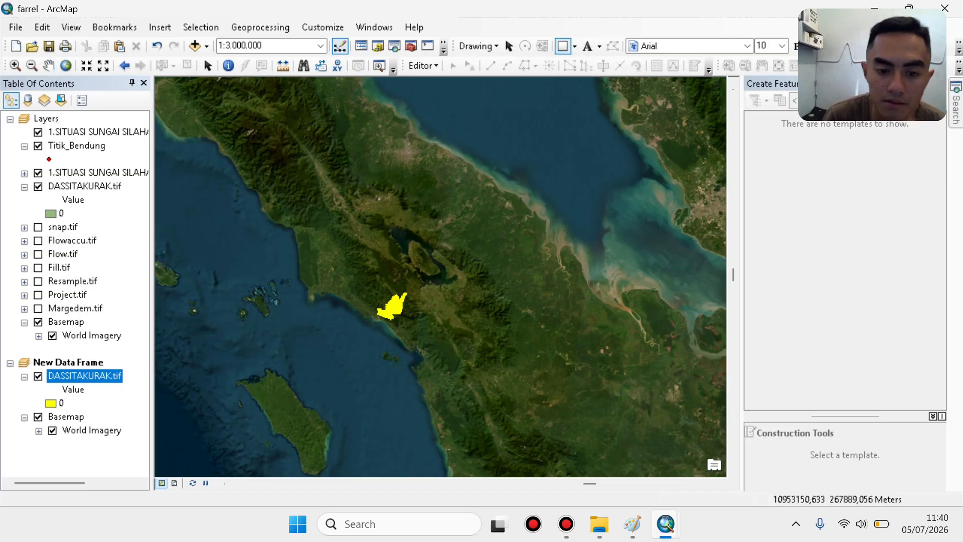
{"action": "left_click_drag", "start_coordinate": [367, 275], "coordinate": [417, 336]}
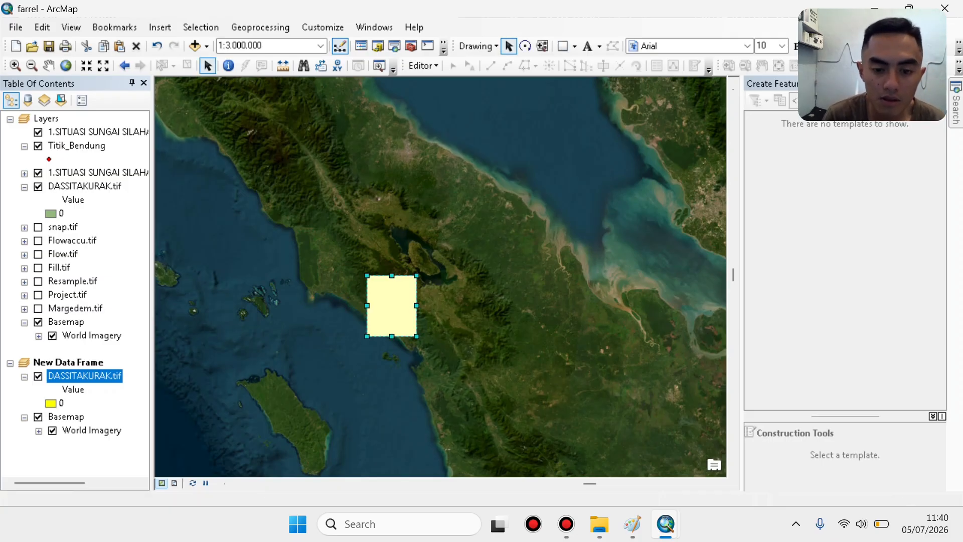
Give the rectangle around the watershed no fill colour and an orange outline, and apply the symbol.
{"action": "right_click", "coordinate": [403, 315]}
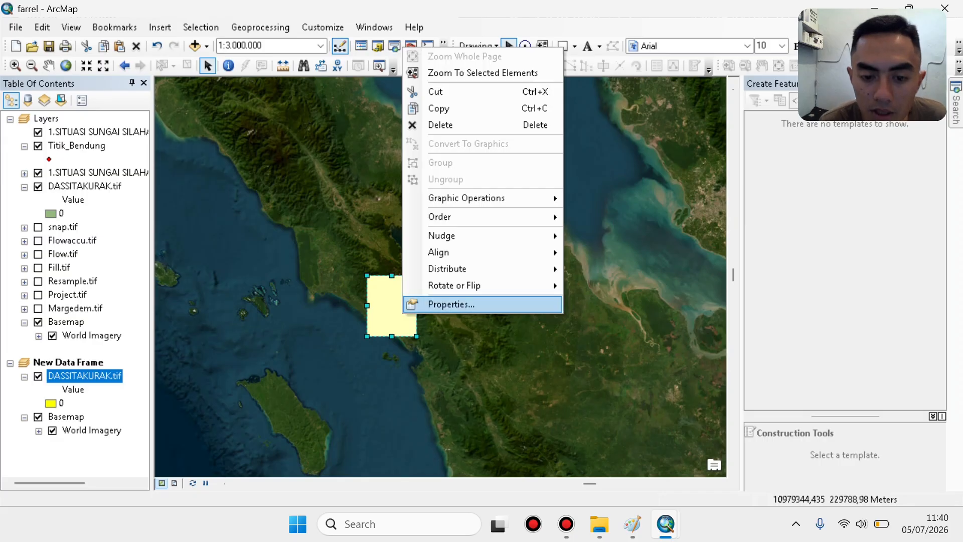
{"action": "left_click", "coordinate": [451, 304]}
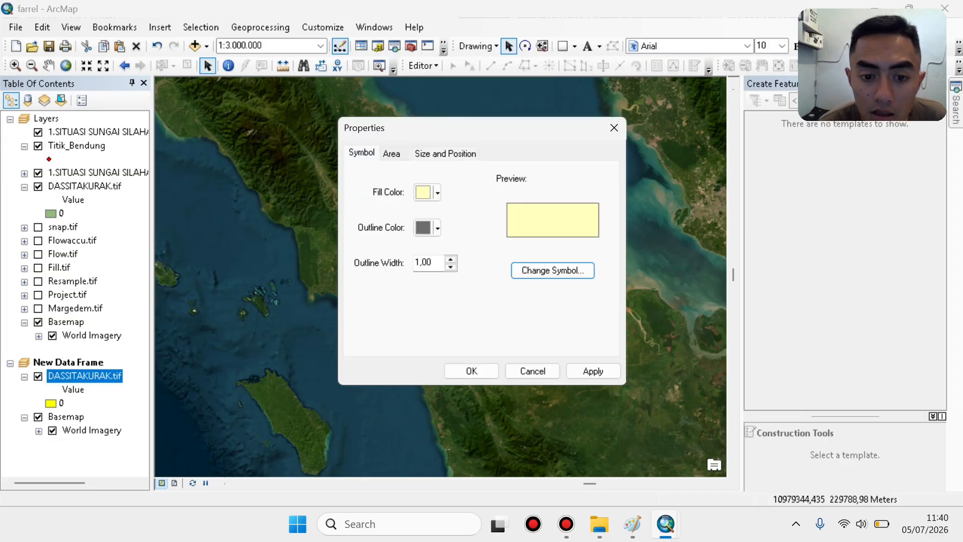
{"action": "left_click", "coordinate": [437, 193]}
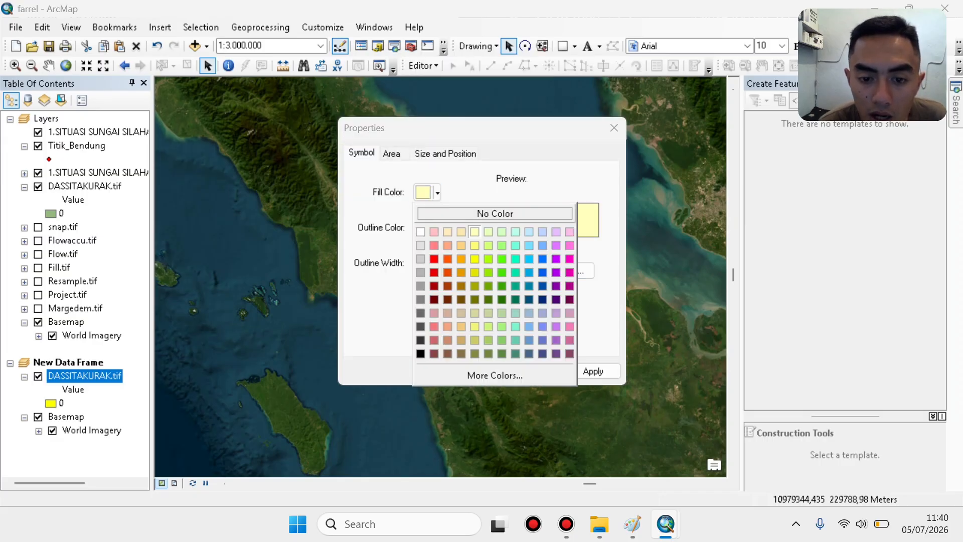
{"action": "left_click", "coordinate": [496, 213]}
{"action": "left_click", "coordinate": [438, 228]}
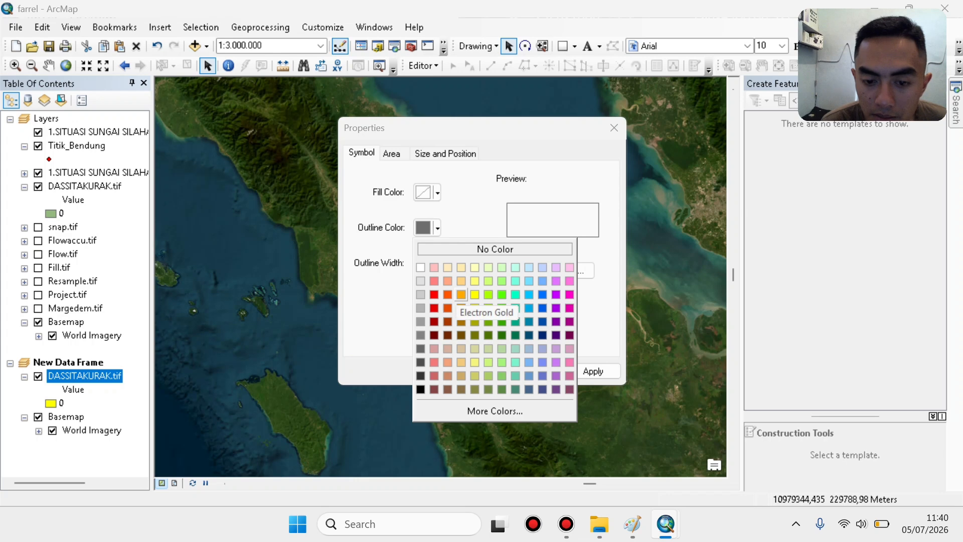
{"action": "left_click", "coordinate": [461, 307]}
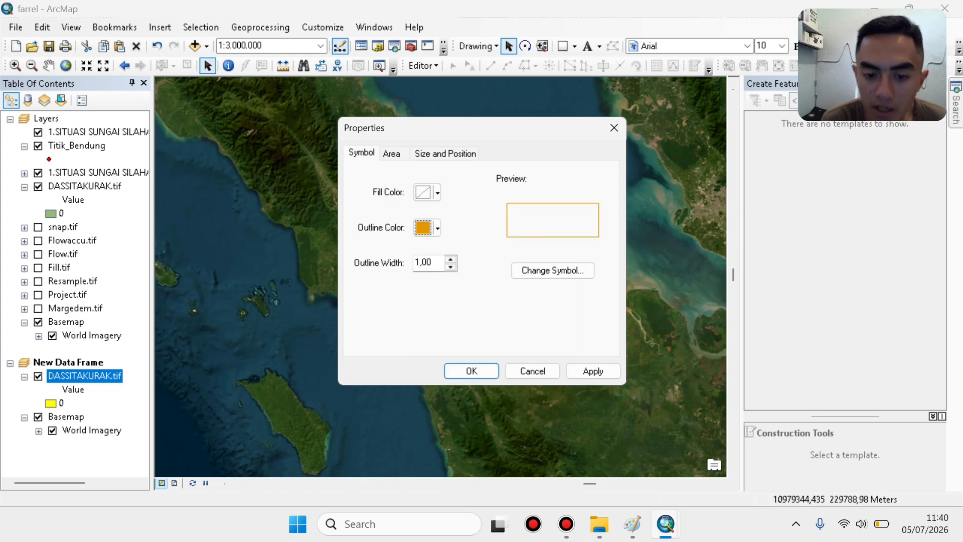
{"action": "left_click", "coordinate": [593, 371]}
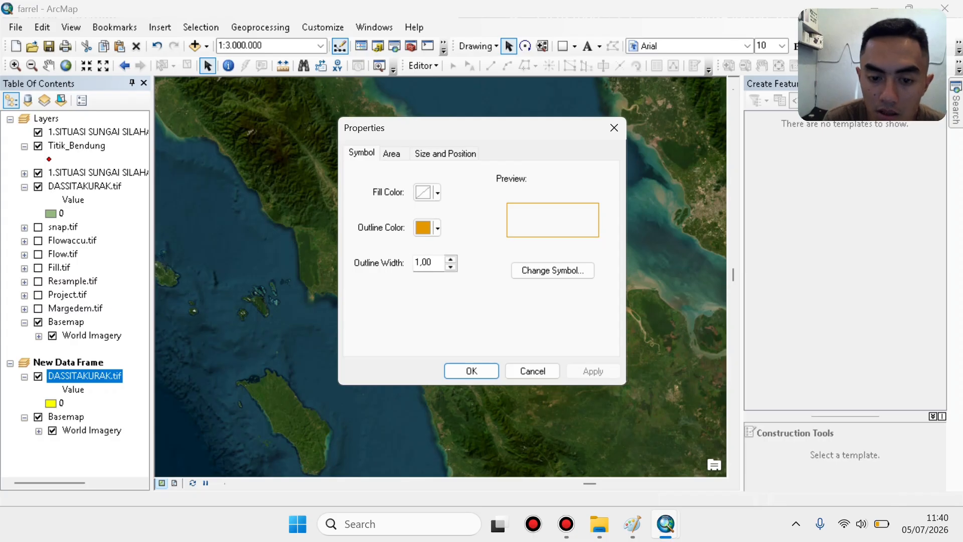
Set the rectangle's outline width to 5 and apply it.
{"action": "double_click", "coordinate": [424, 262]}
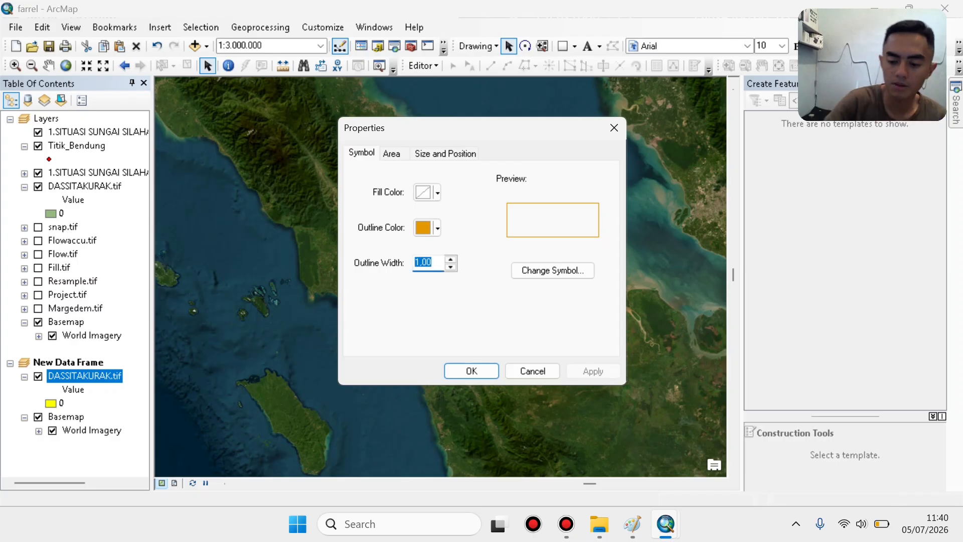
{"action": "key", "text": "BackSpace"}
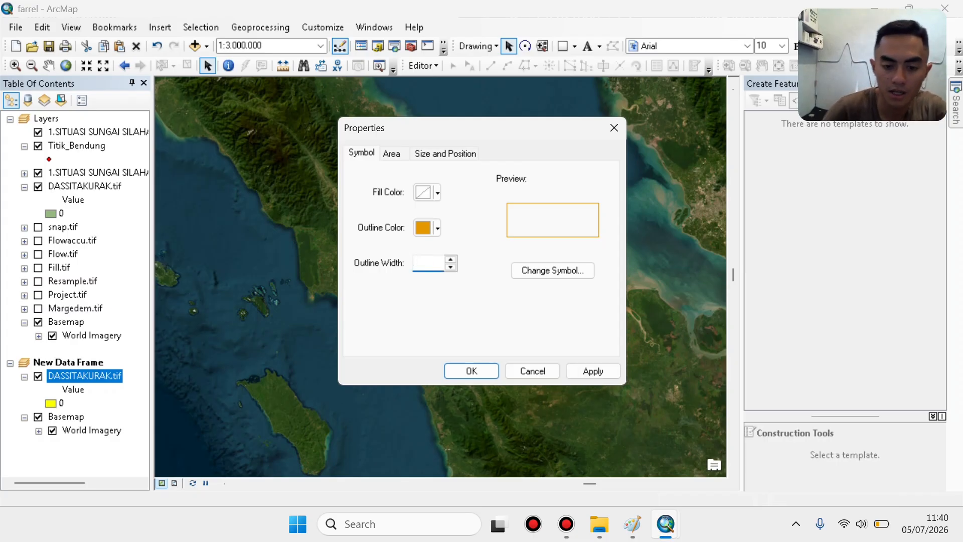
{"action": "type", "text": "5"}
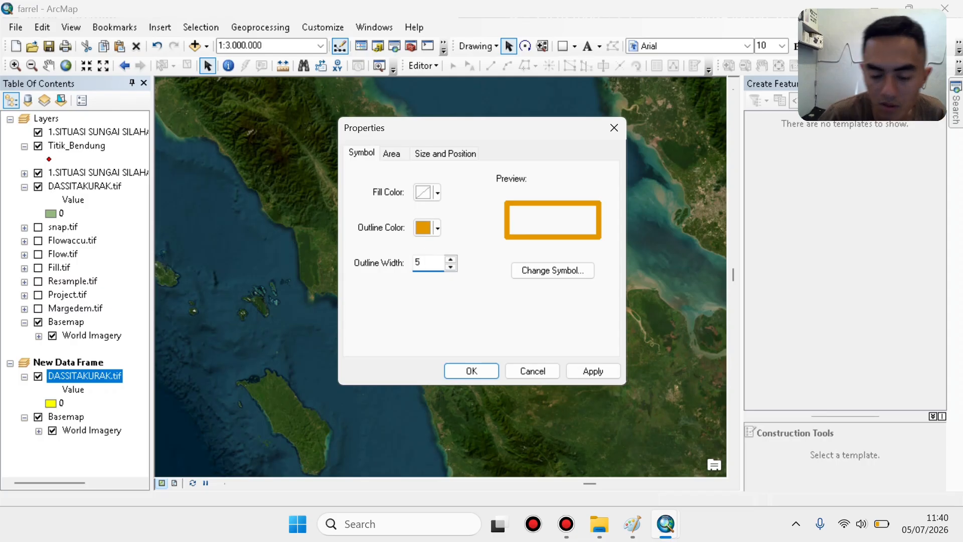
{"action": "left_click", "coordinate": [593, 371]}
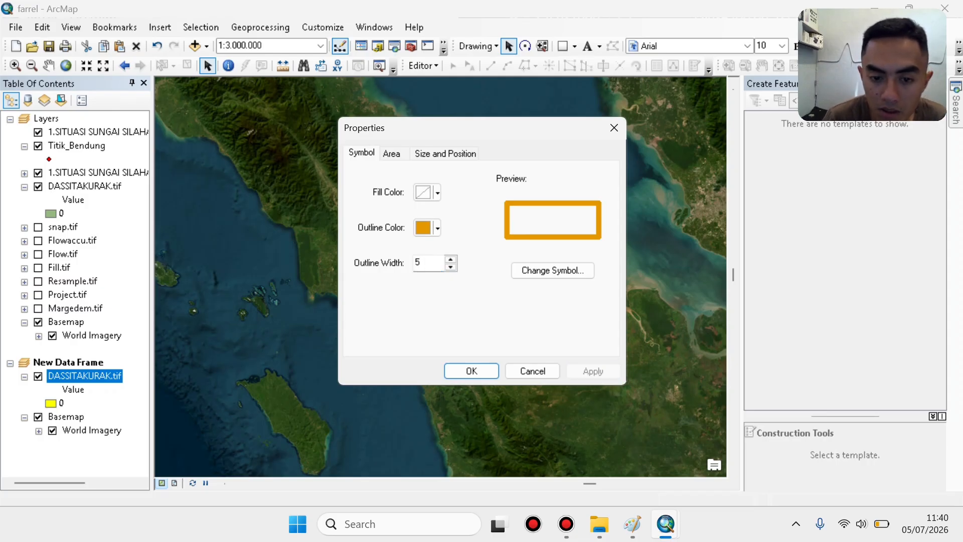
{"action": "left_click", "coordinate": [472, 370]}
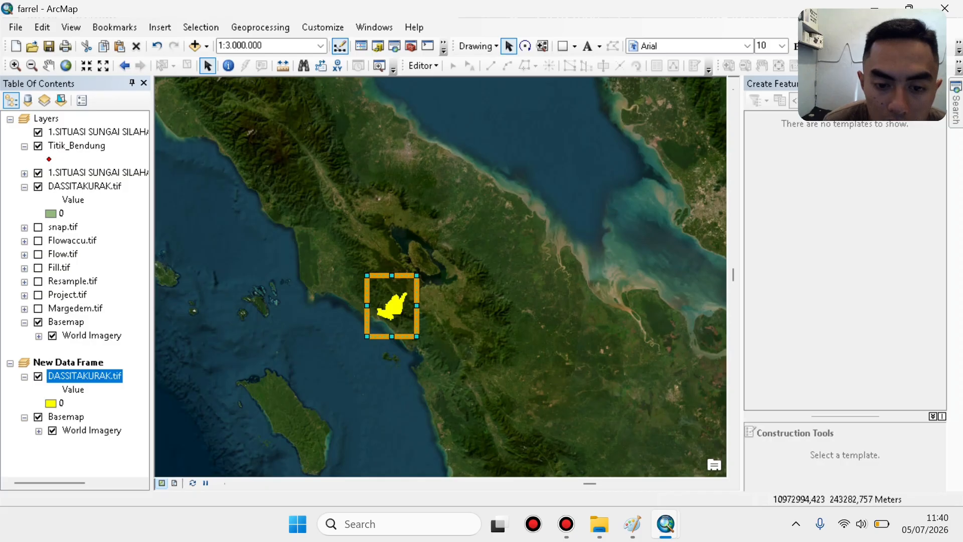
Enlarge the orange rectangle by its corners so it leaves a wider margin around the watershed, mostly to the north and south.
{"action": "scroll", "coordinate": [394, 307], "scroll_direction": "up", "scroll_amount": 3}
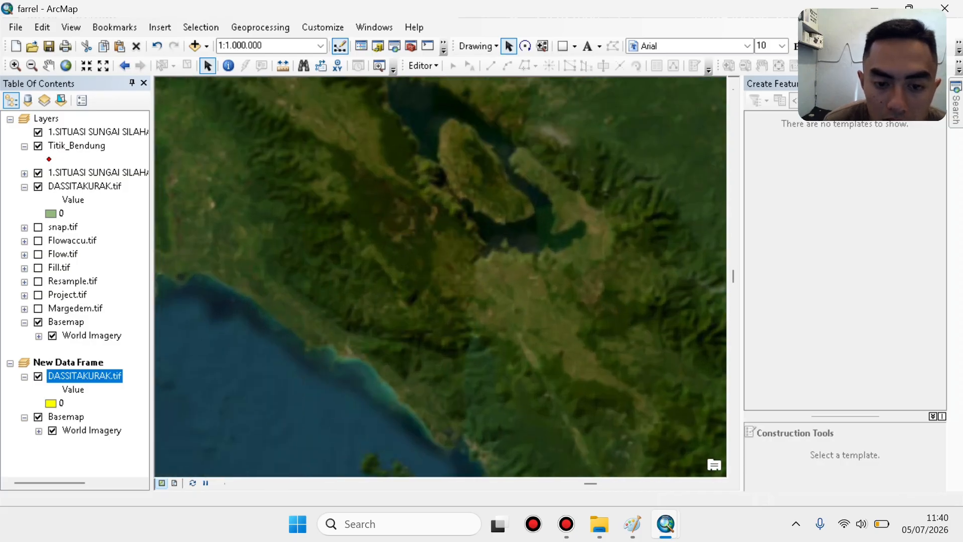
{"action": "scroll", "coordinate": [422, 258], "scroll_direction": "up", "scroll_amount": 1}
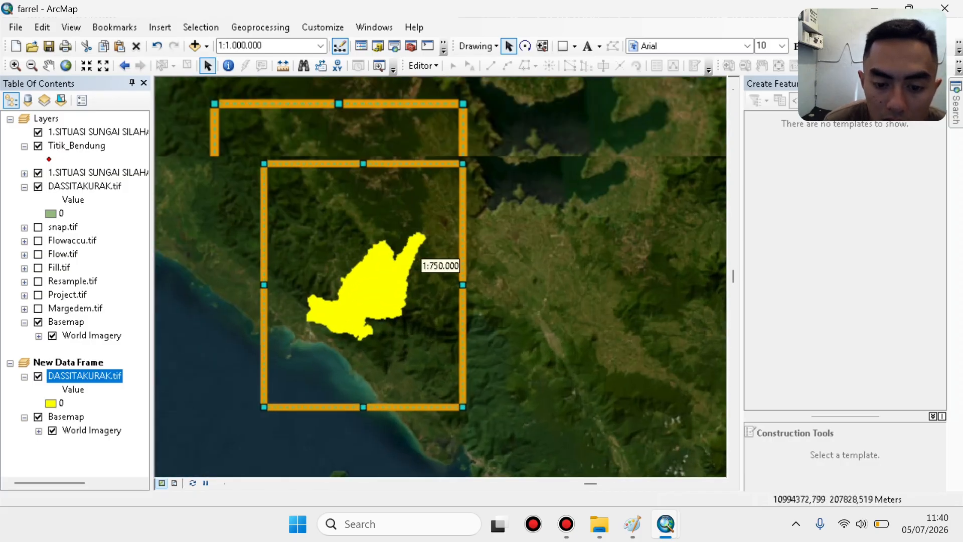
{"action": "scroll", "coordinate": [421, 266], "scroll_direction": "down", "scroll_amount": 4}
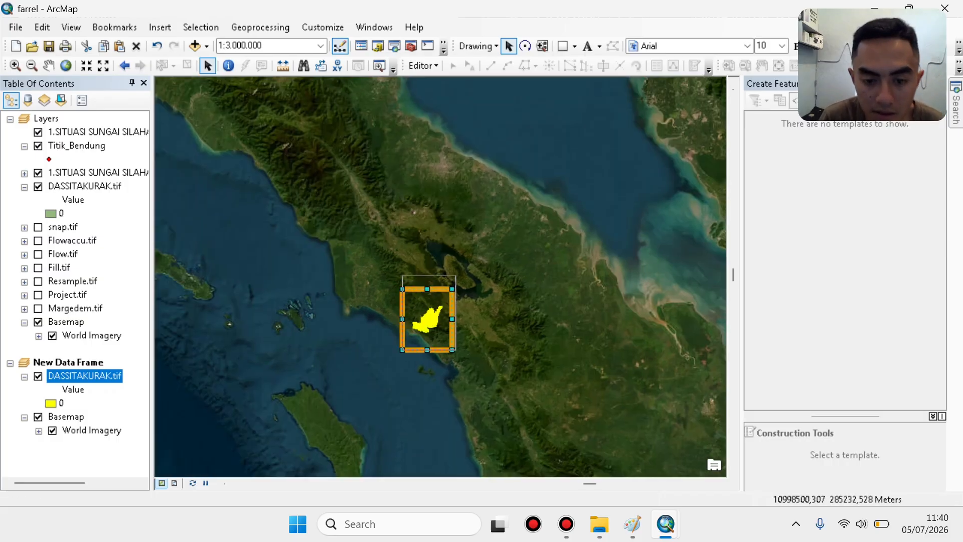
{"action": "left_click_drag", "start_coordinate": [456, 276], "coordinate": [469, 258]}
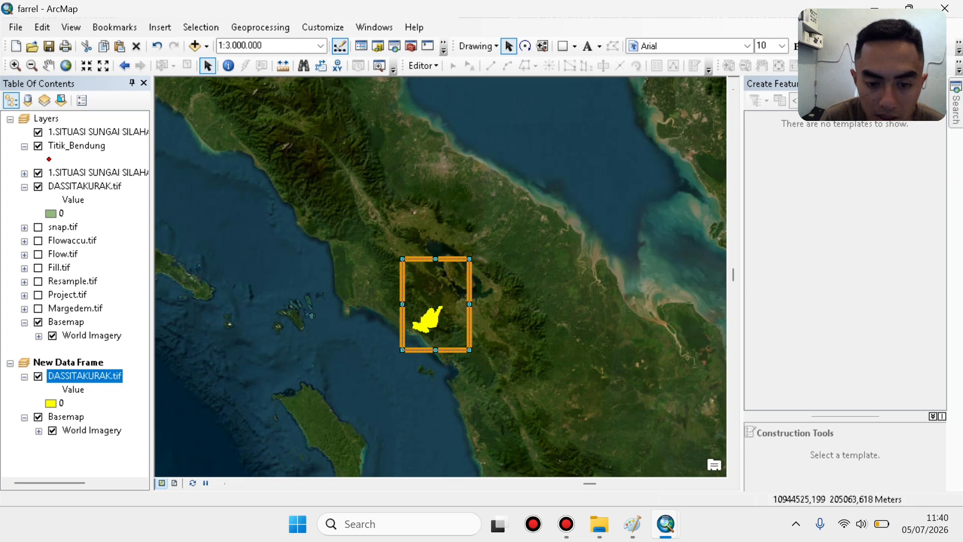
{"action": "left_click_drag", "start_coordinate": [402, 349], "coordinate": [392, 378]}
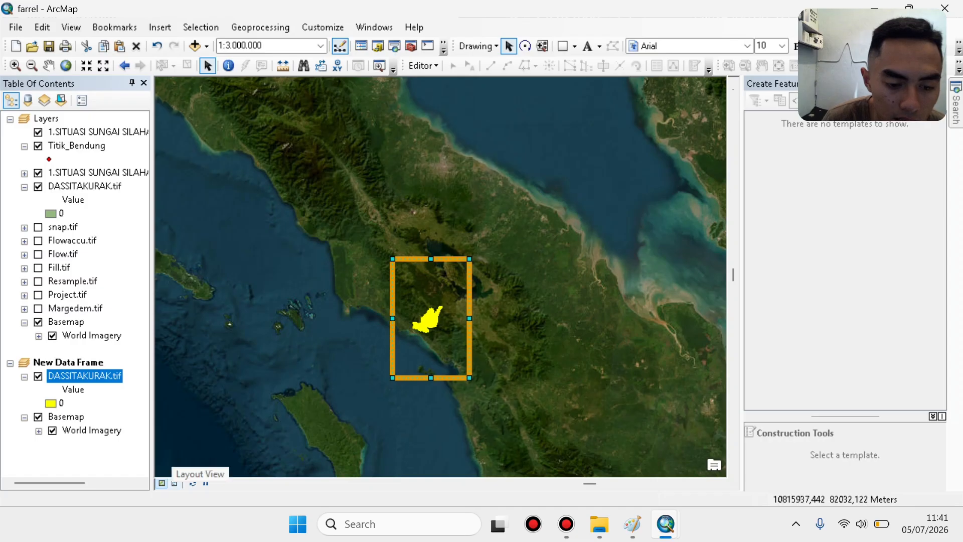
Return to the layout view and move the new data frame onto the lowest box of the side column.
{"action": "left_click", "coordinate": [174, 483]}
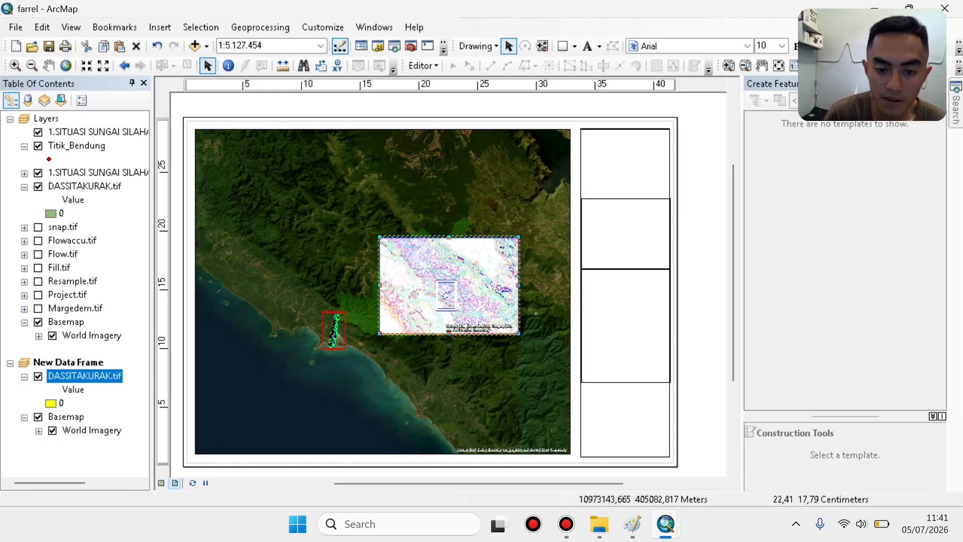
{"action": "left_click_drag", "start_coordinate": [461, 277], "coordinate": [508, 361]}
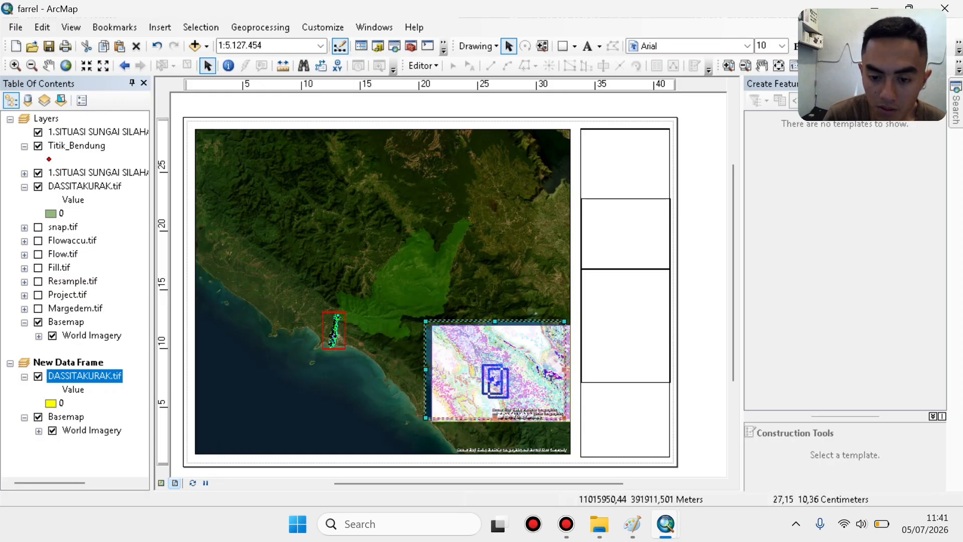
{"action": "left_click_drag", "start_coordinate": [647, 427], "coordinate": [664, 424]}
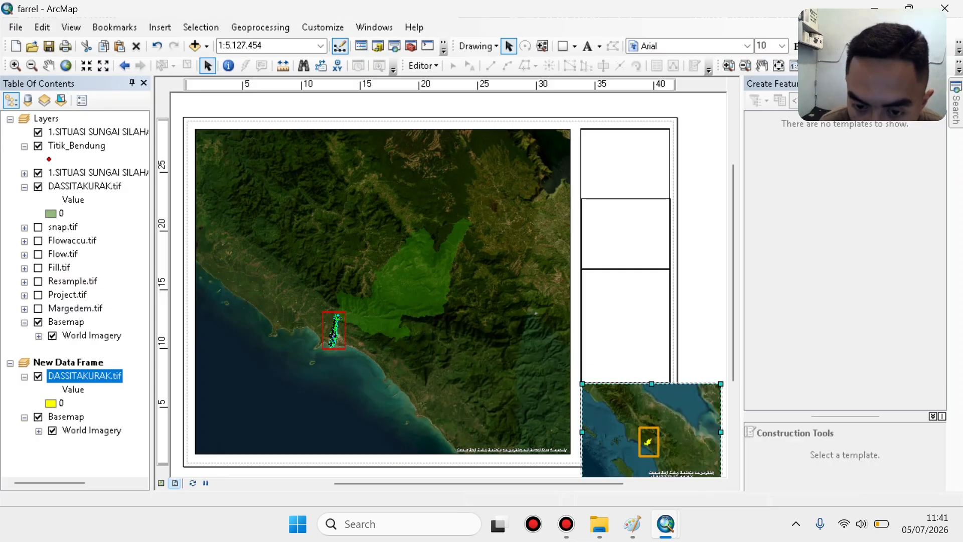
Resize the new data frame by its corners to fill the lowest box of the side column, and deselect it.
{"action": "left_click", "coordinate": [589, 371]}
{"action": "left_click", "coordinate": [588, 388]}
{"action": "left_click_drag", "start_coordinate": [583, 384], "coordinate": [583, 380]}
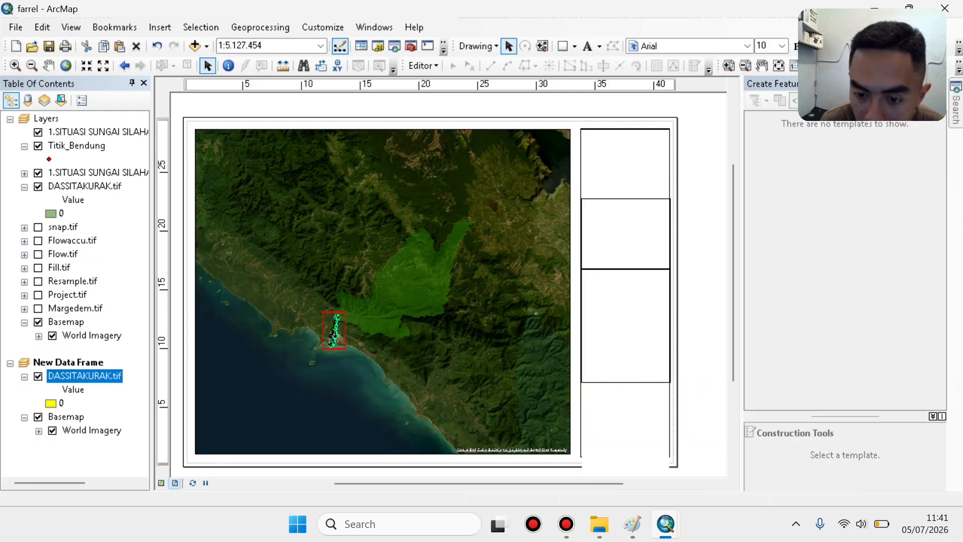
{"action": "left_click_drag", "start_coordinate": [653, 424], "coordinate": [653, 373]}
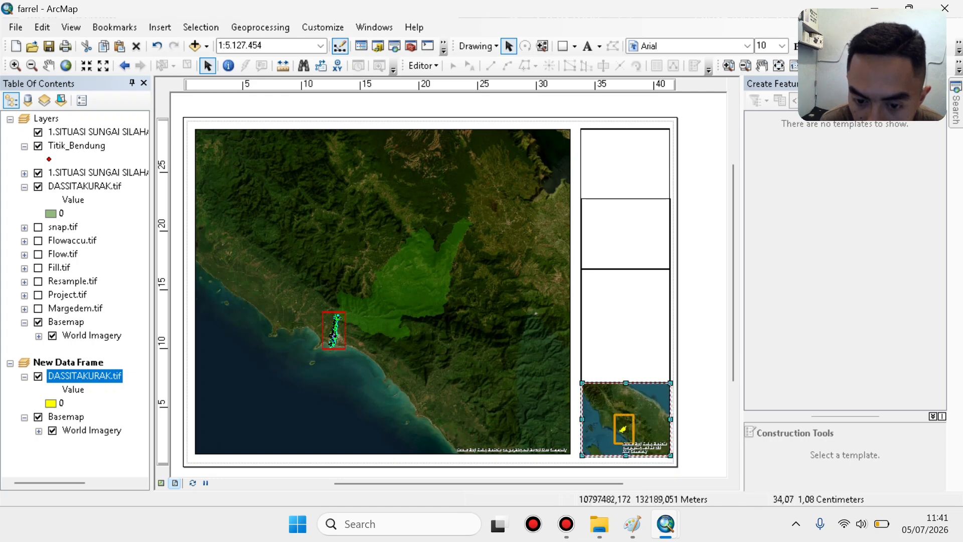
{"action": "left_click_drag", "start_coordinate": [583, 455], "coordinate": [582, 457]}
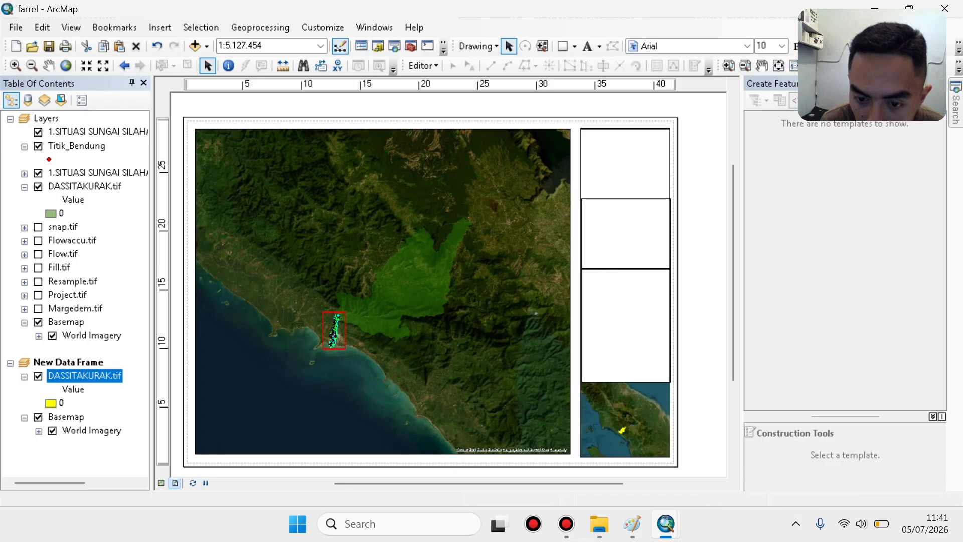
{"action": "left_click", "coordinate": [704, 427]}
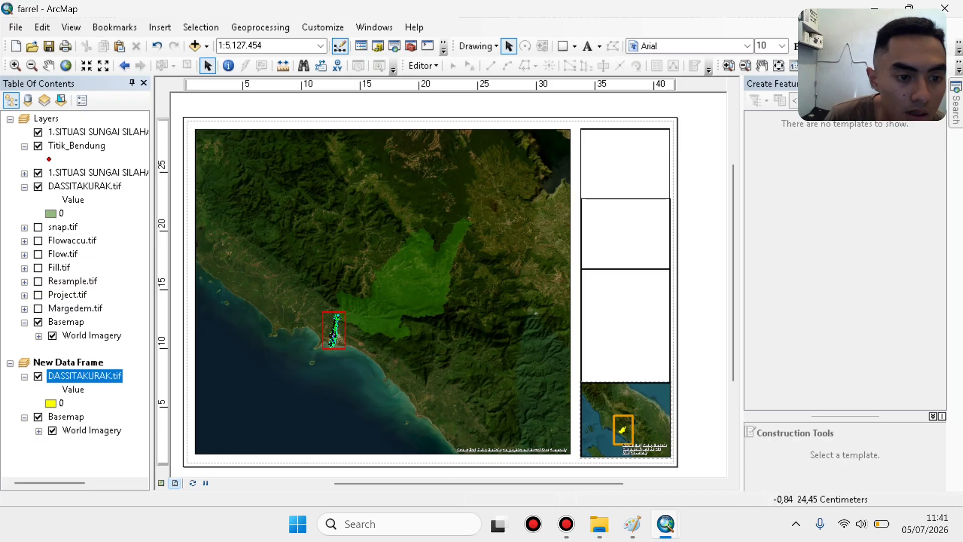
Add a graticule with lines and labels to the main Layers data frame, with parallels and meridians every 10 minutes, and apply it.
{"action": "right_click", "coordinate": [61, 132]}
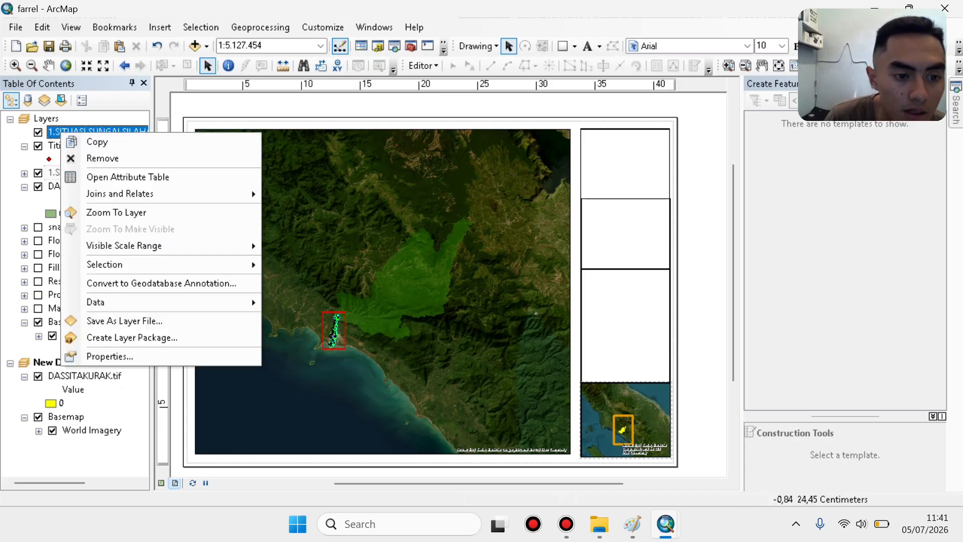
{"action": "key", "text": "Escape"}
{"action": "right_click", "coordinate": [39, 118]}
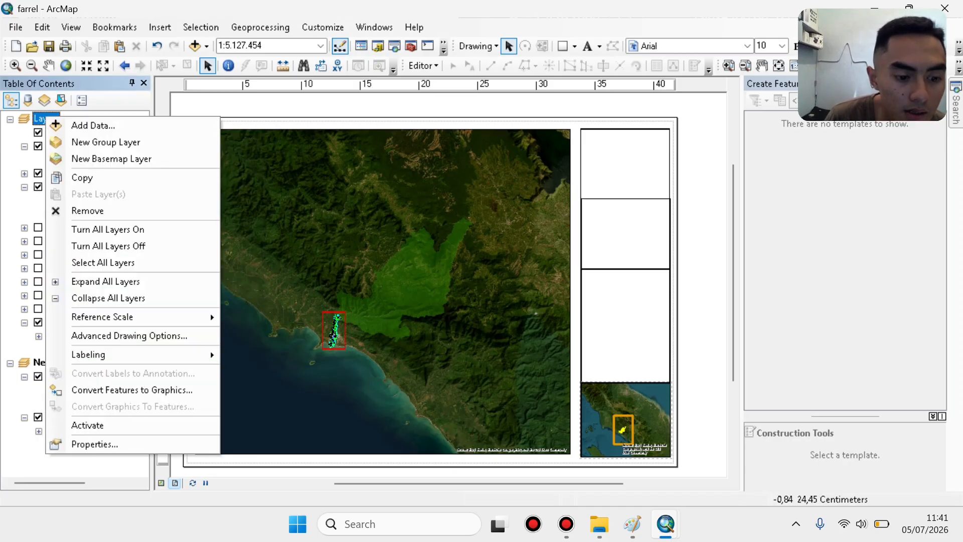
{"action": "left_click", "coordinate": [95, 444]}
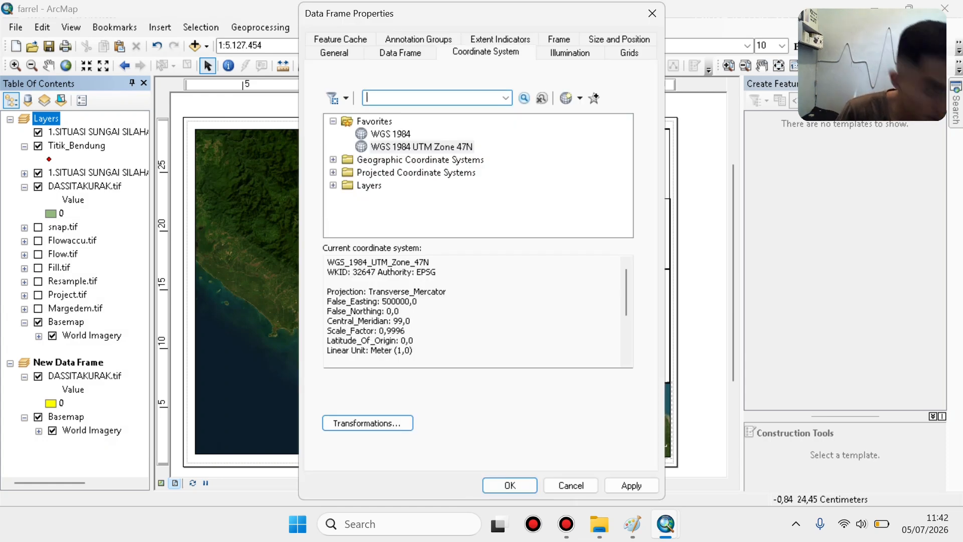
{"action": "left_click", "coordinate": [629, 53]}
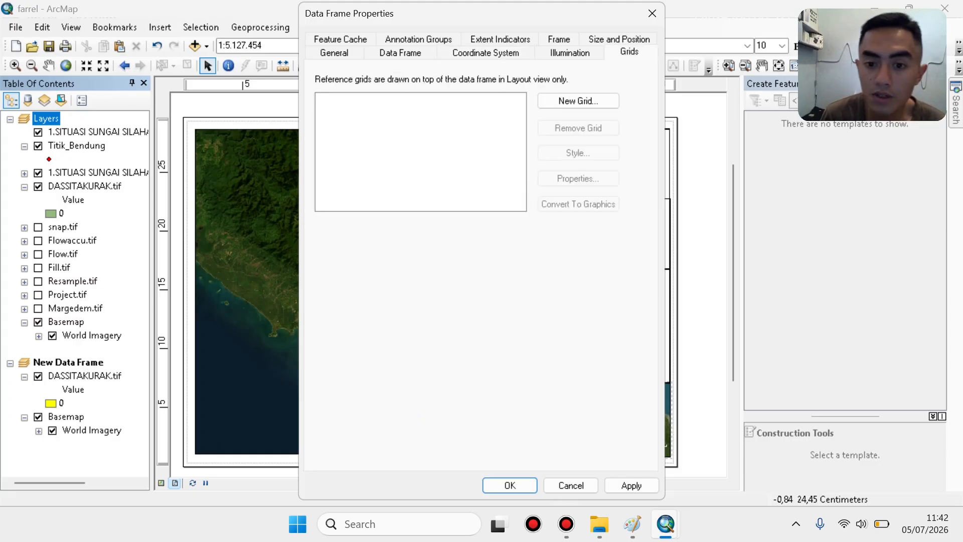
{"action": "left_click", "coordinate": [579, 101]}
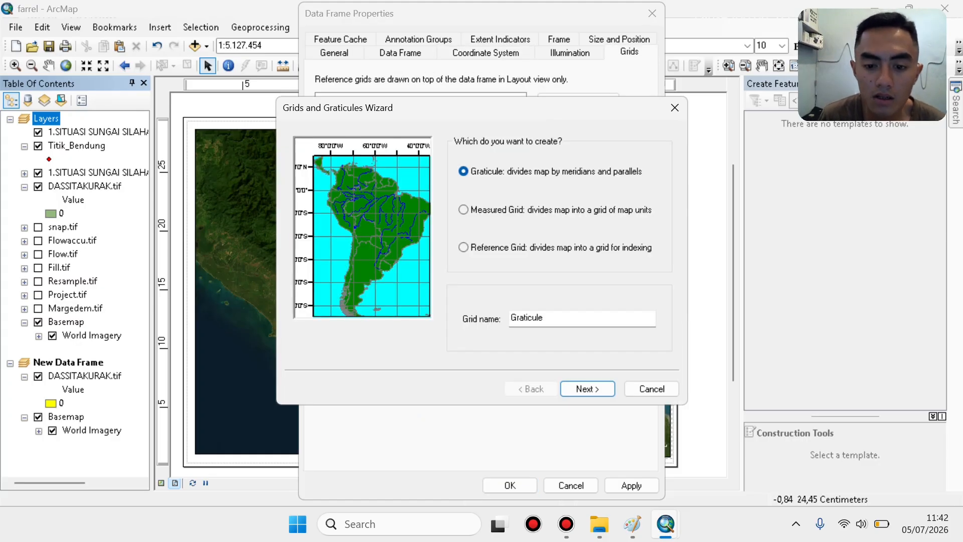
{"action": "key", "text": "Return"}
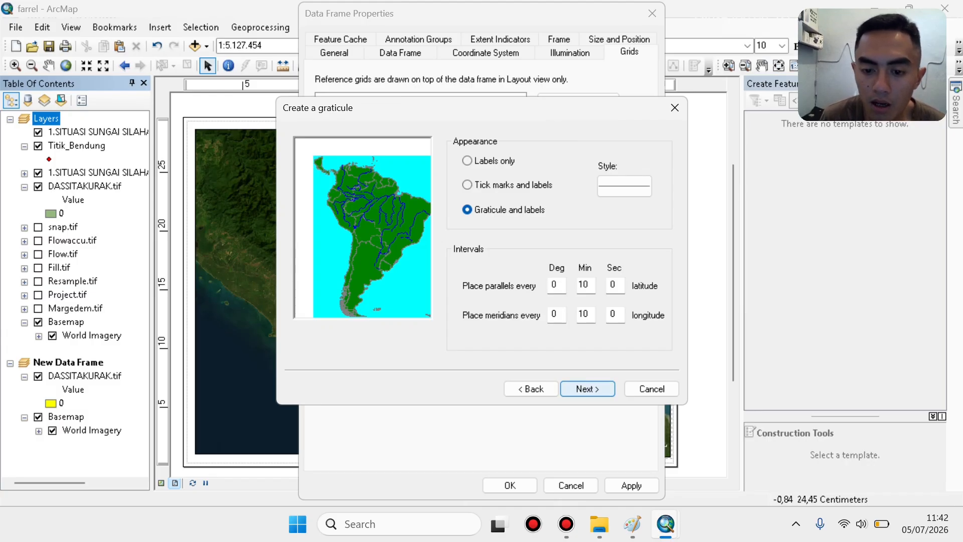
{"action": "key", "text": "Return"}
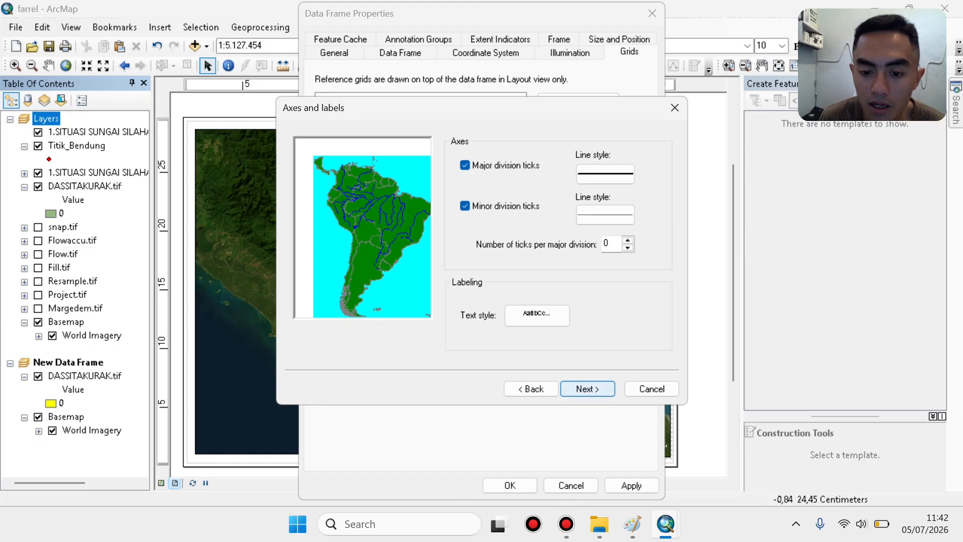
{"action": "key", "text": "Return"}
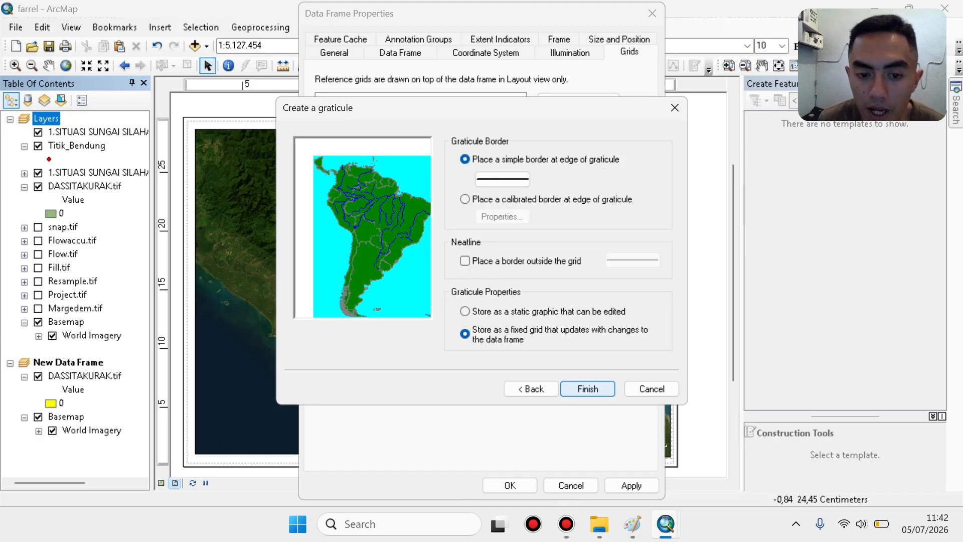
{"action": "key", "text": "Return"}
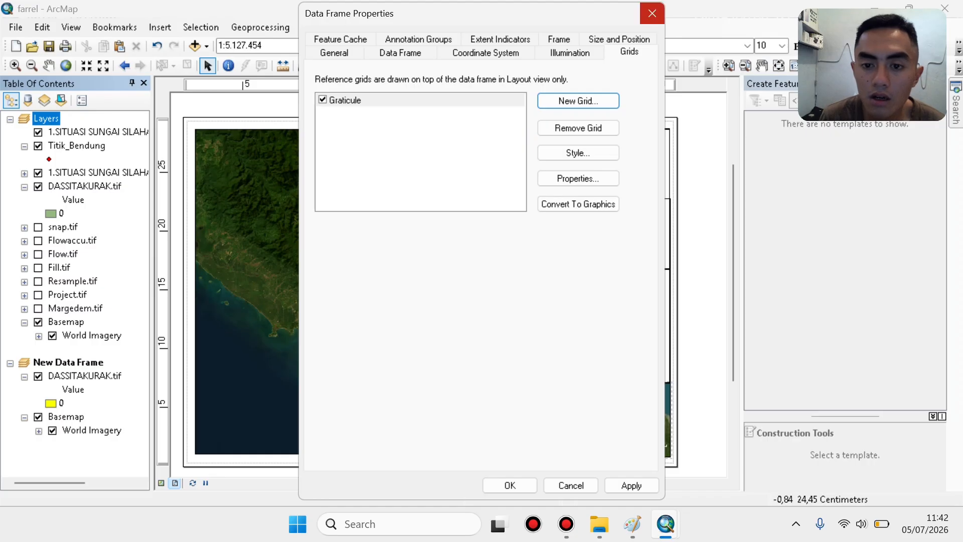
{"action": "left_click", "coordinate": [632, 486]}
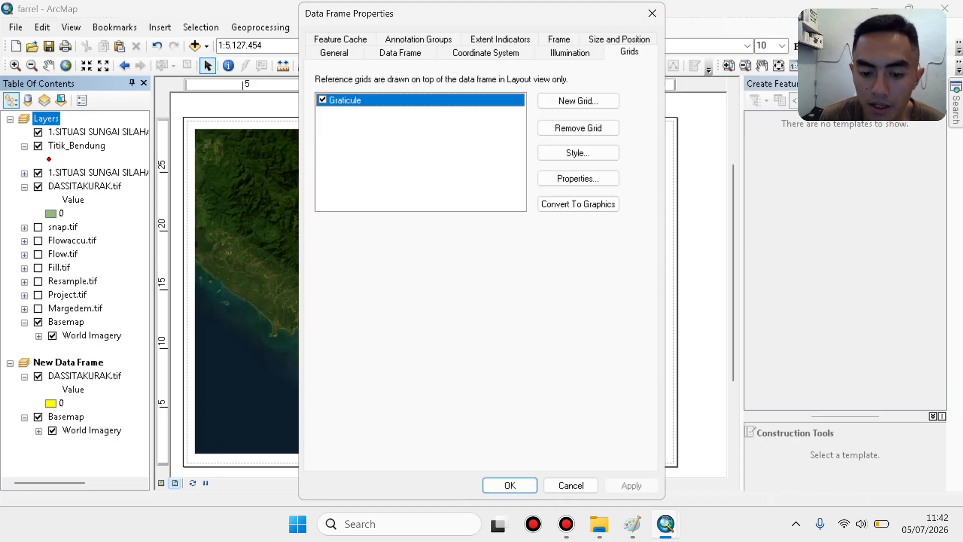
{"action": "key", "text": "Return"}
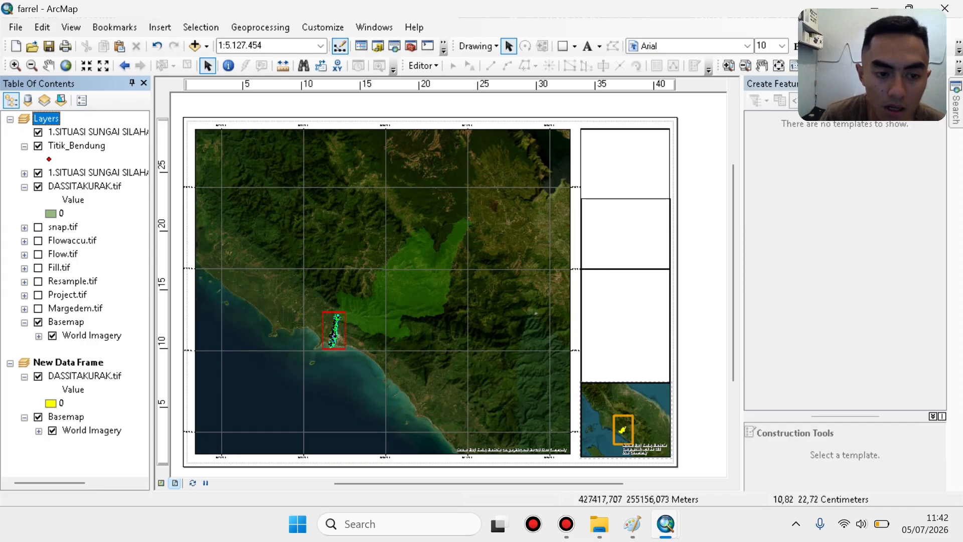
Set the label size of the main map's graticule to 10.
{"action": "right_click", "coordinate": [53, 119]}
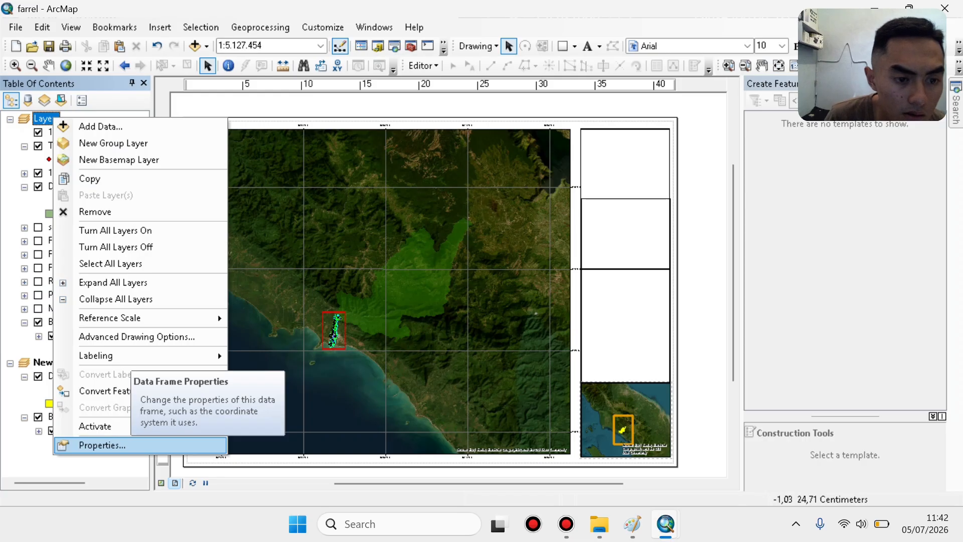
{"action": "key", "text": "Return"}
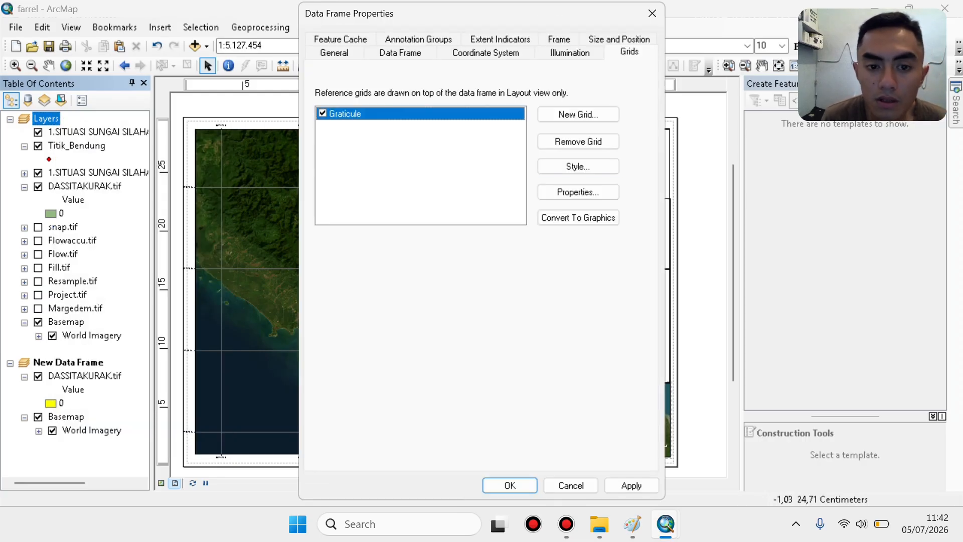
{"action": "left_click", "coordinate": [578, 192]}
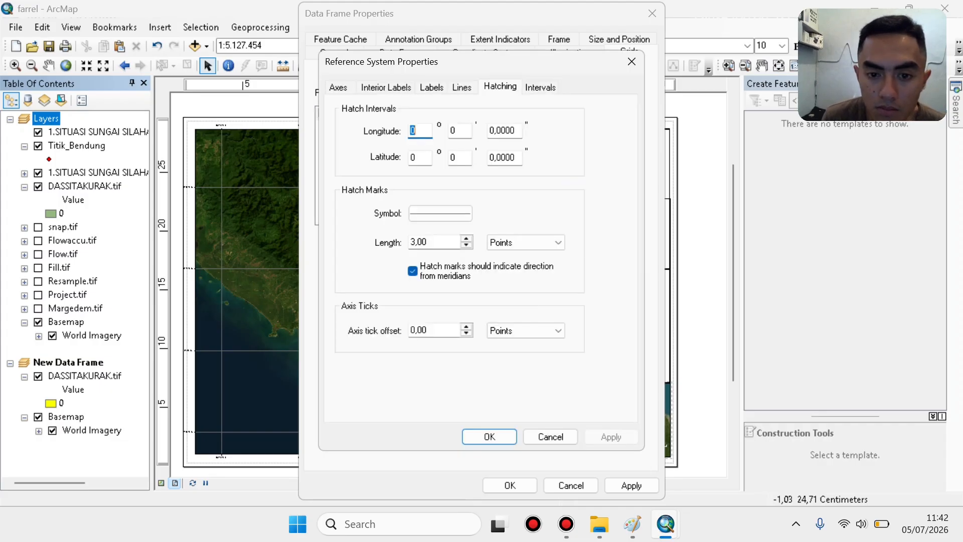
{"action": "key", "text": "ctrl+shift+Tab"}
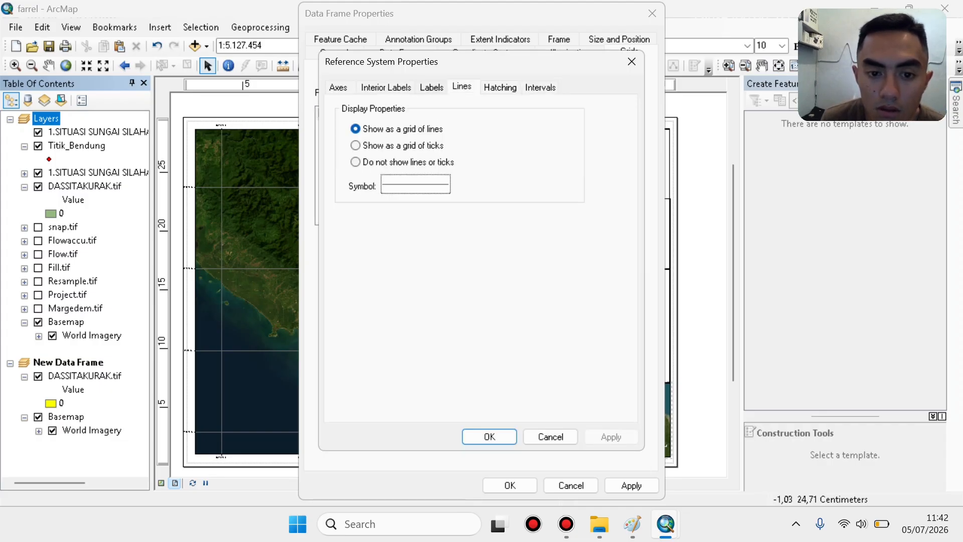
{"action": "key", "text": "ctrl+shift+Tab"}
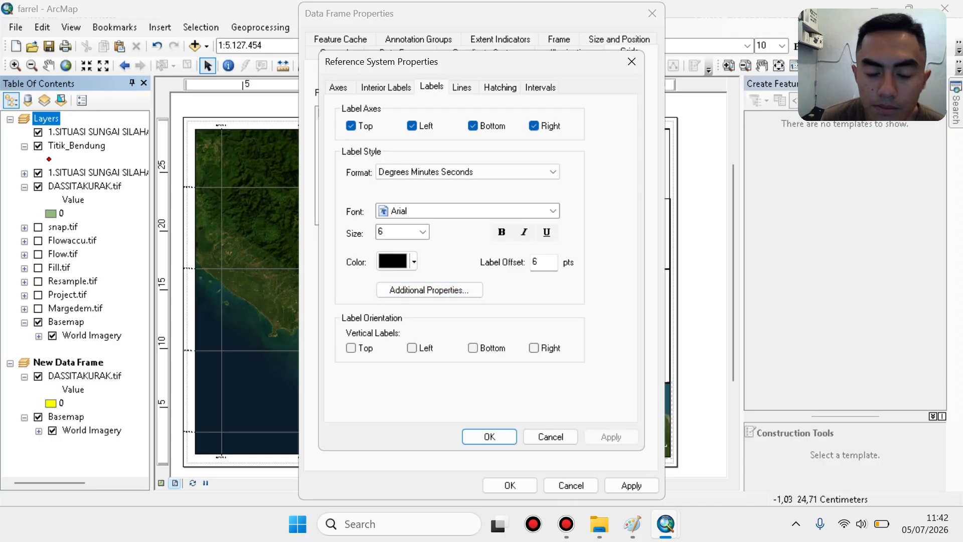
{"action": "left_click", "coordinate": [423, 232]}
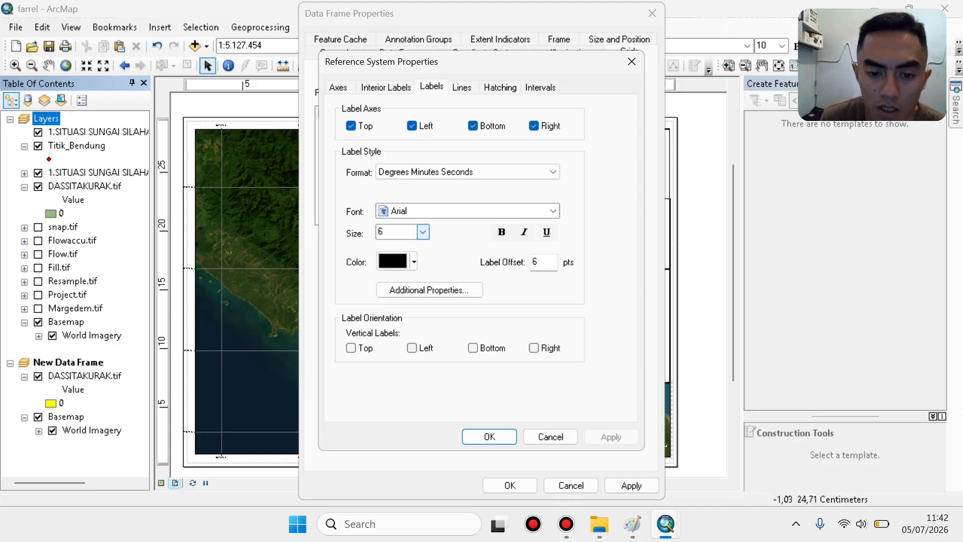
{"action": "scroll", "coordinate": [397, 273], "scroll_direction": "down", "scroll_amount": 2}
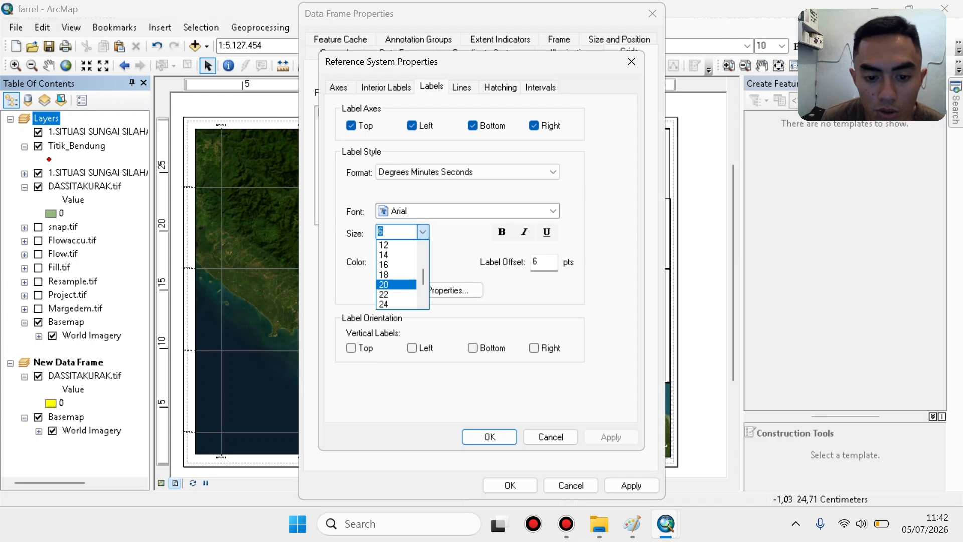
{"action": "scroll", "coordinate": [397, 274], "scroll_direction": "up", "scroll_amount": 1}
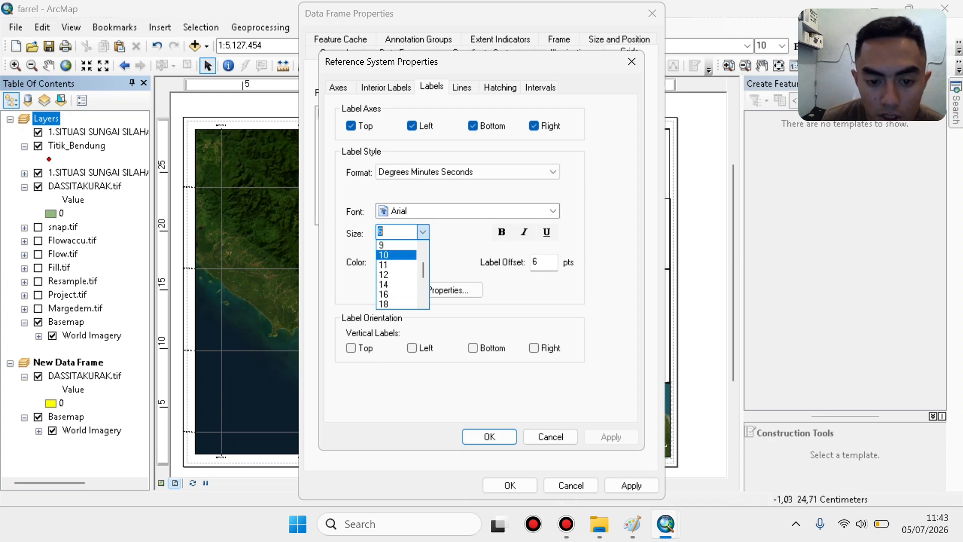
{"action": "left_click", "coordinate": [396, 255]}
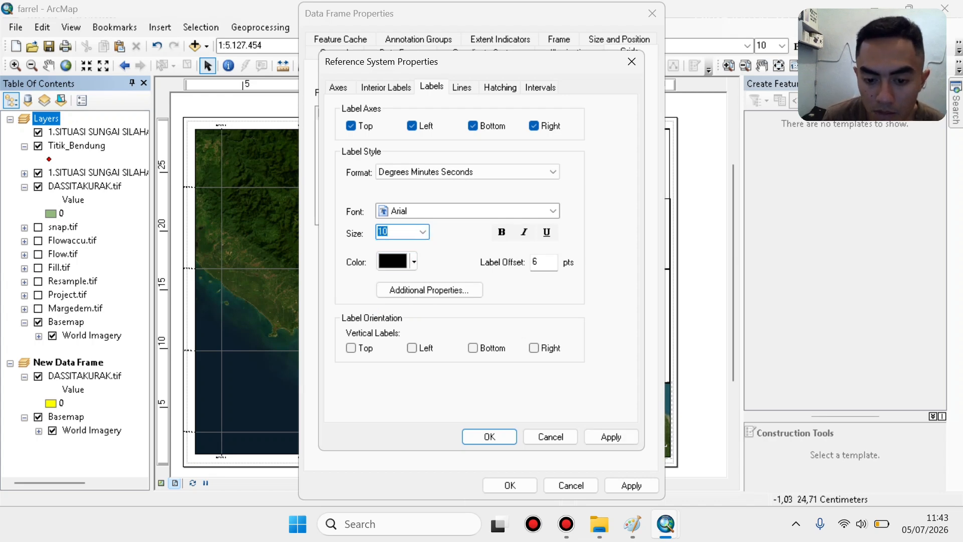
Make the graticule's Left and Right labels vertical and apply the label changes to the main map.
{"action": "left_click", "coordinate": [412, 347]}
{"action": "left_click", "coordinate": [534, 348]}
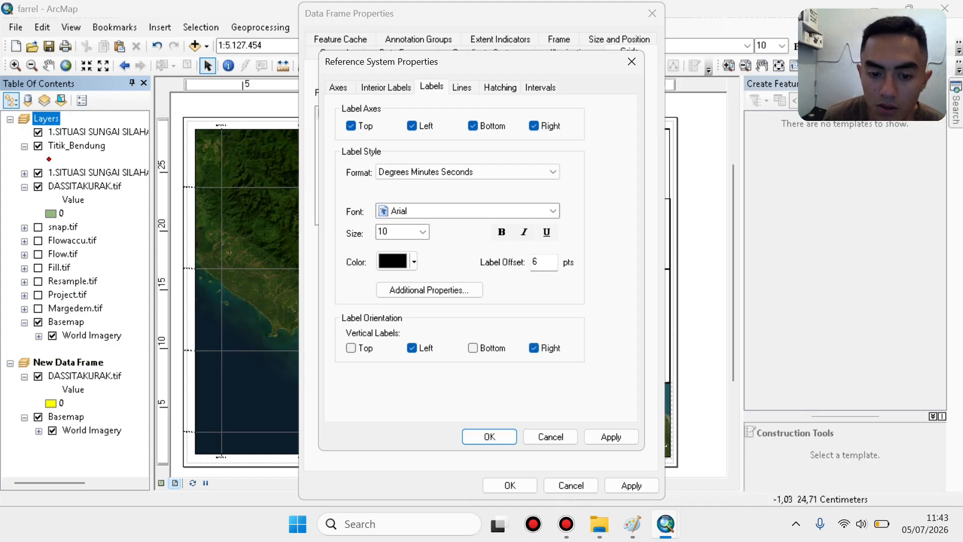
{"action": "left_click", "coordinate": [611, 437]}
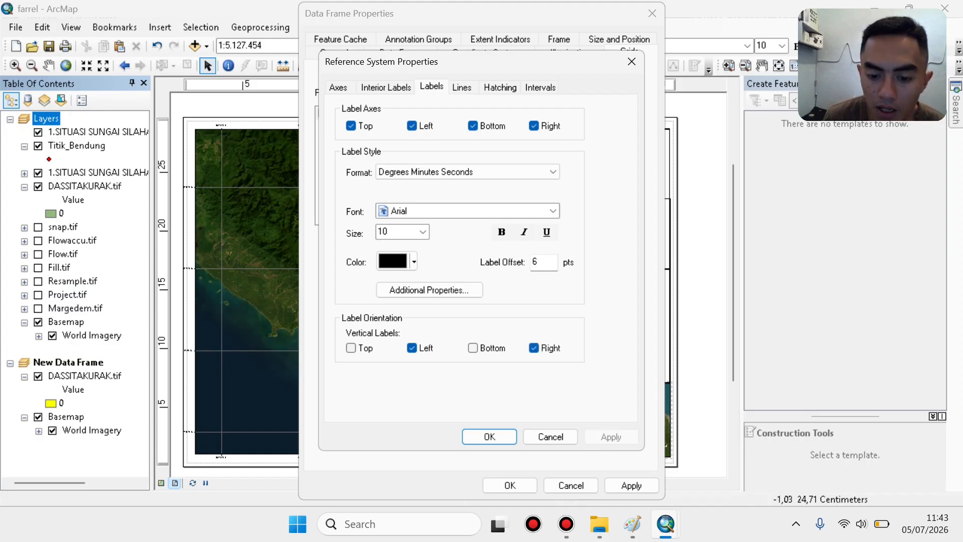
{"action": "left_click", "coordinate": [489, 436]}
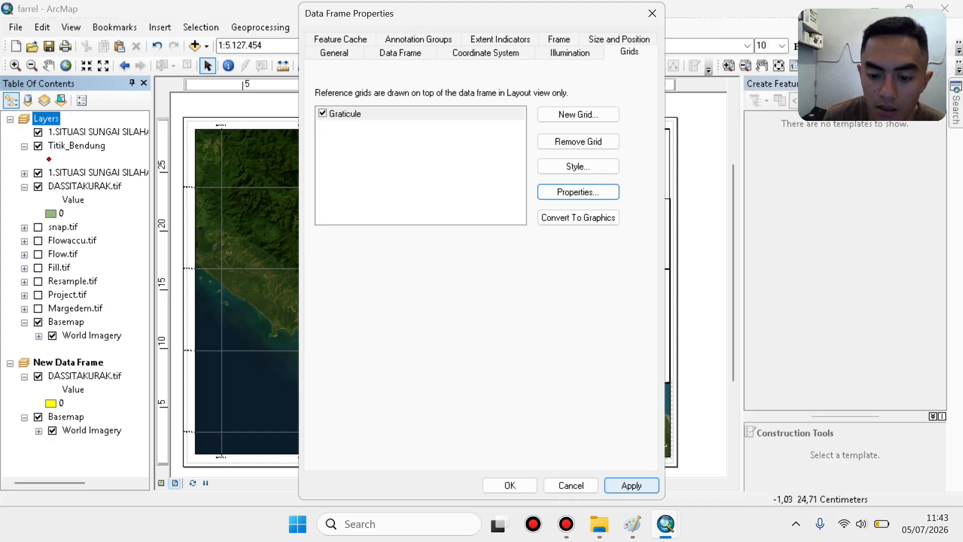
{"action": "left_click", "coordinate": [510, 485]}
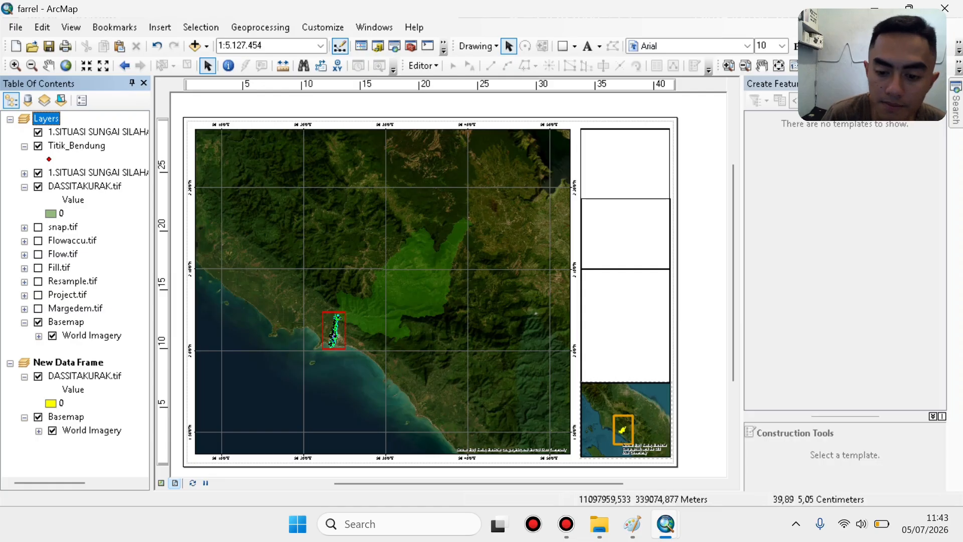
Add a graticule with lines and labels every 1 degree to the location inset data frame, and deselect the frame.
{"action": "left_click", "coordinate": [648, 424]}
{"action": "right_click", "coordinate": [643, 413]}
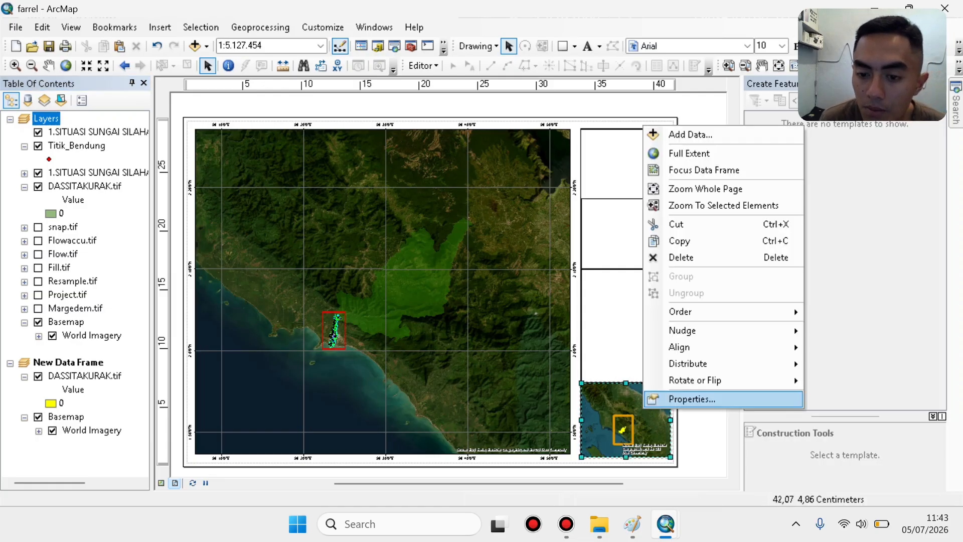
{"action": "left_click", "coordinate": [685, 399]}
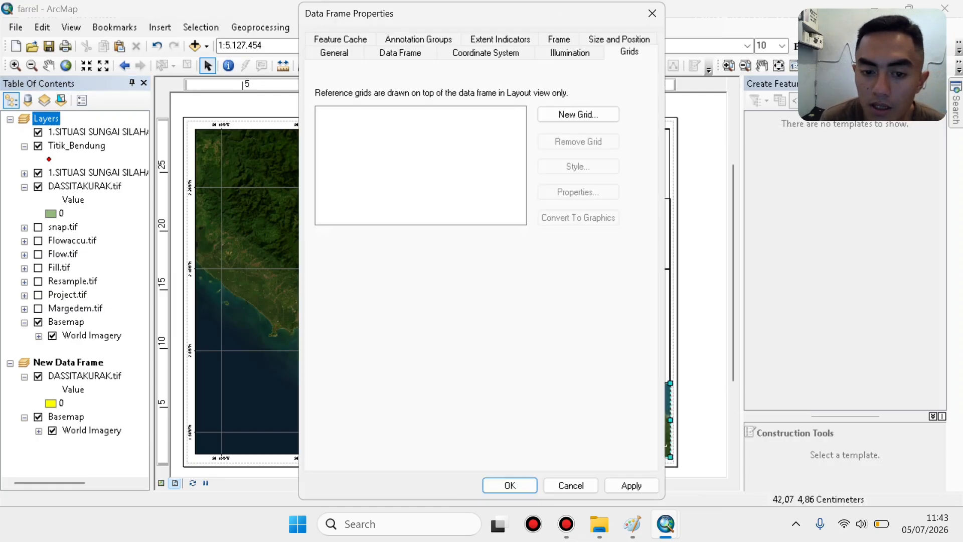
{"action": "left_click", "coordinate": [578, 114]}
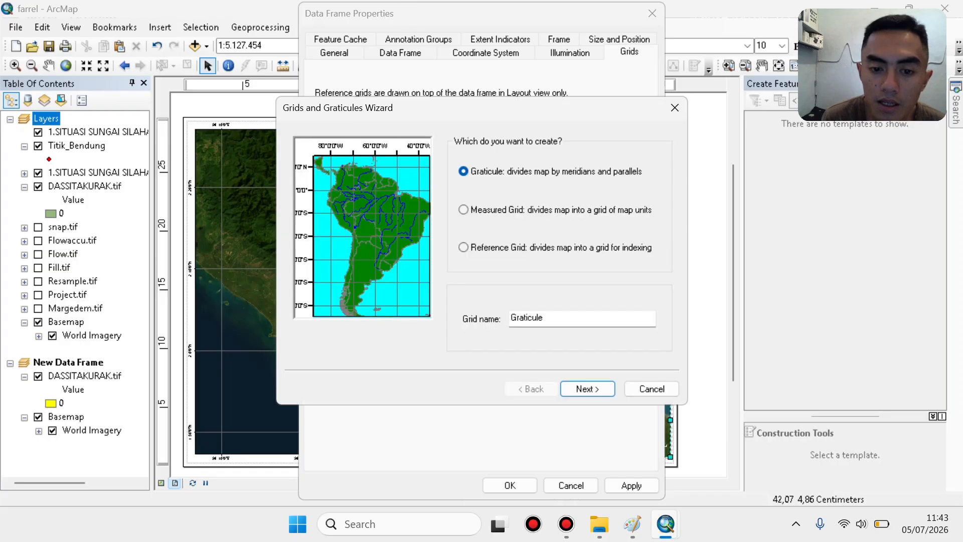
{"action": "key", "text": "Return"}
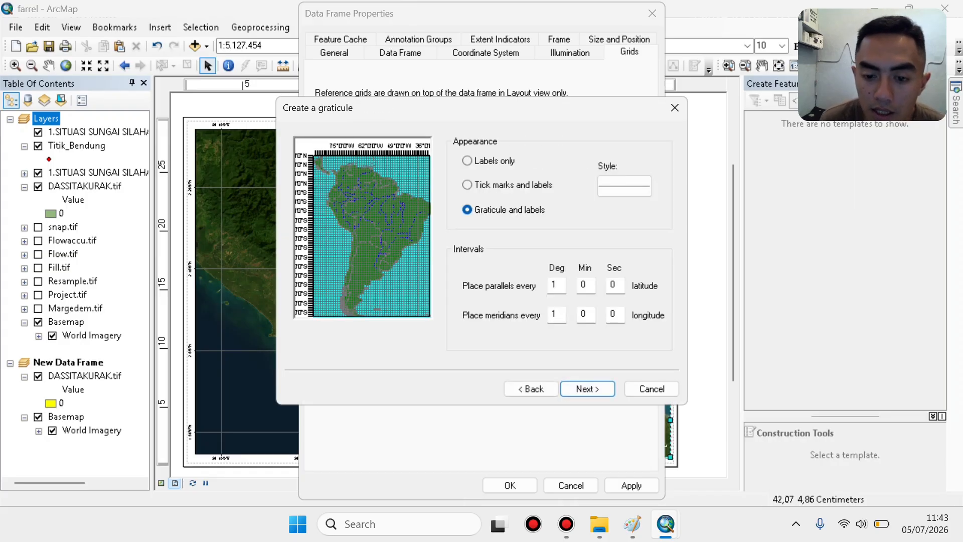
{"action": "key", "text": "Return"}
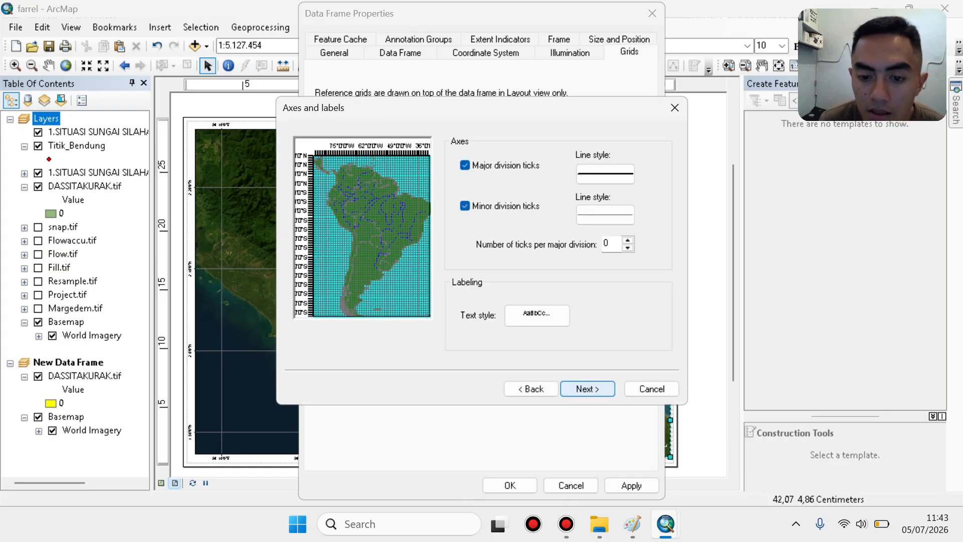
{"action": "key", "text": "Return"}
{"action": "key", "text": "Return"}
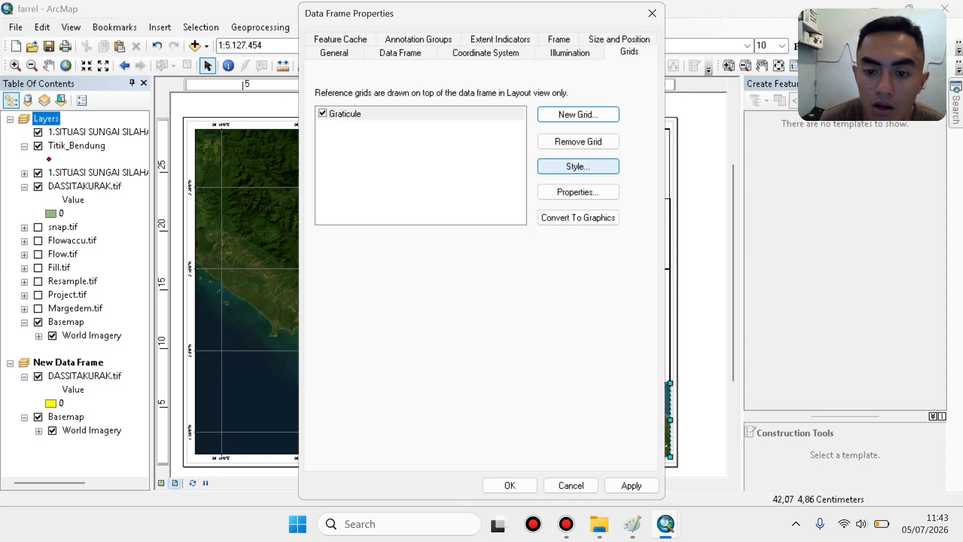
{"action": "left_click", "coordinate": [631, 486]}
{"action": "left_click", "coordinate": [509, 486]}
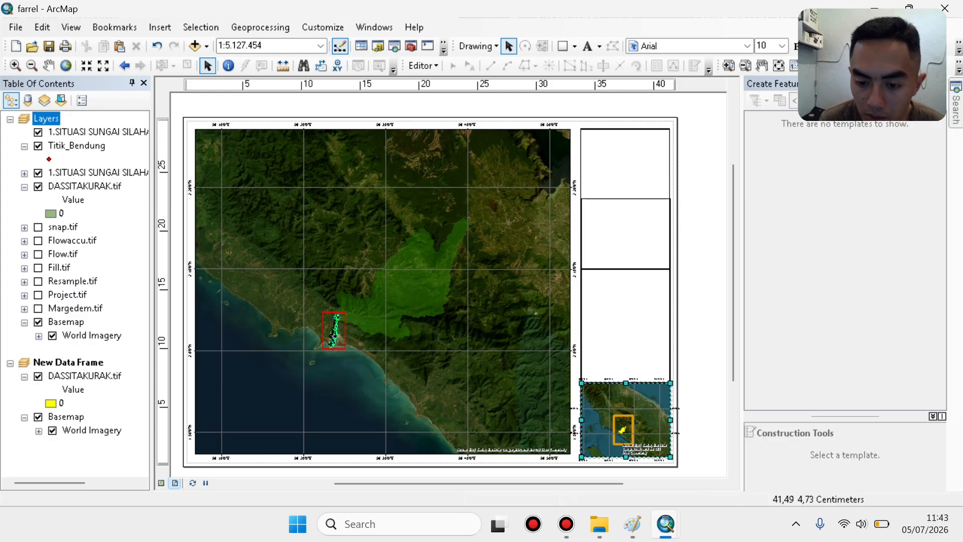
{"action": "left_click", "coordinate": [702, 414]}
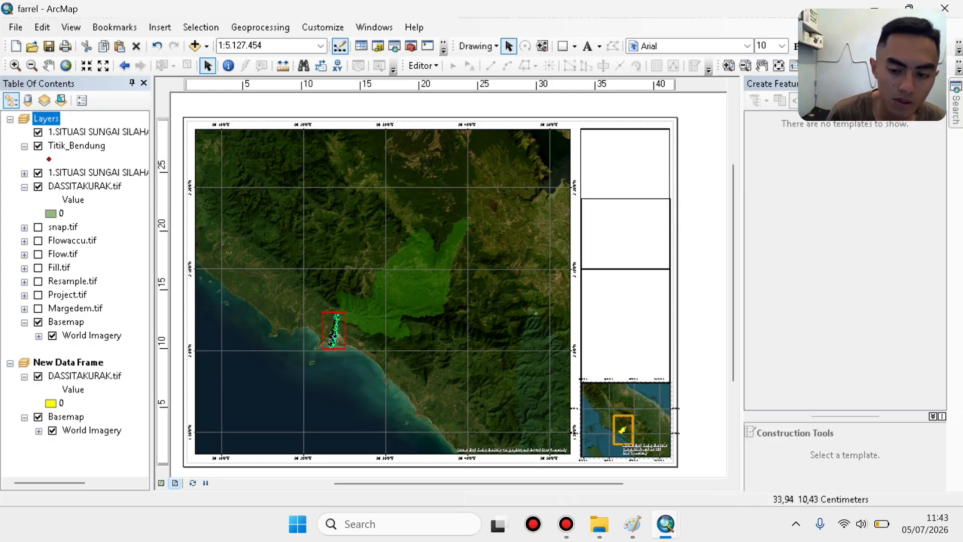
Make the Left and Right graticule labels of the location inset vertical, apply the change, and deselect the frame.
{"action": "right_click", "coordinate": [622, 401]}
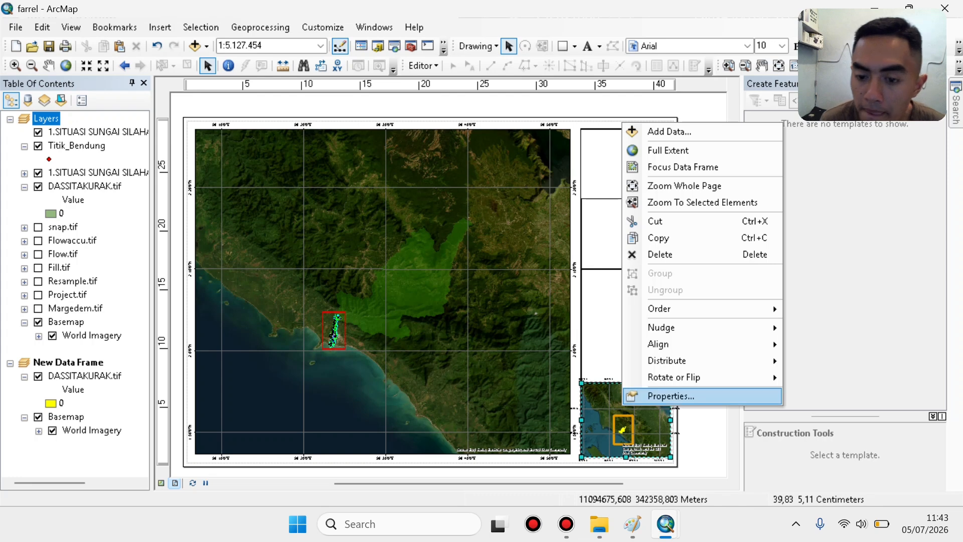
{"action": "mouse_move", "coordinate": [702, 377]}
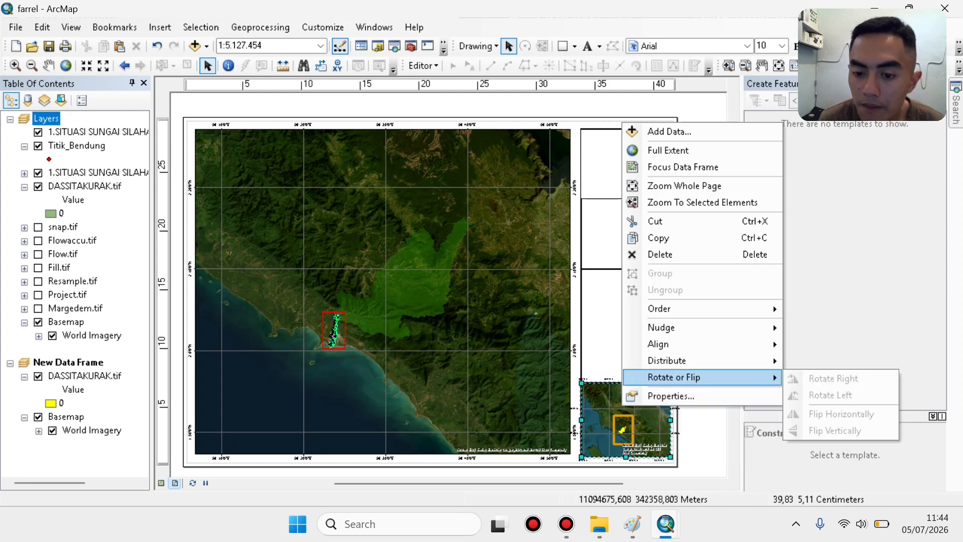
{"action": "left_click", "coordinate": [671, 396]}
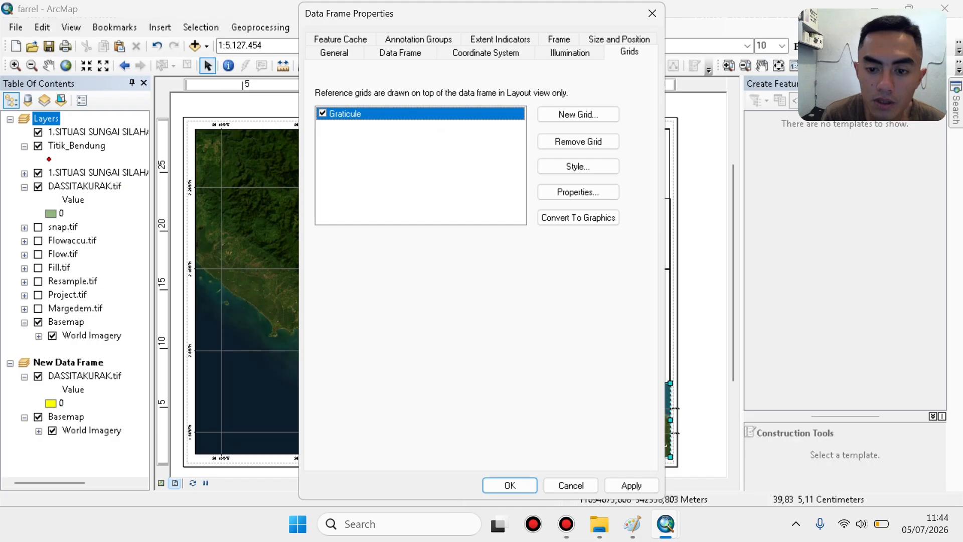
{"action": "left_click", "coordinate": [579, 192]}
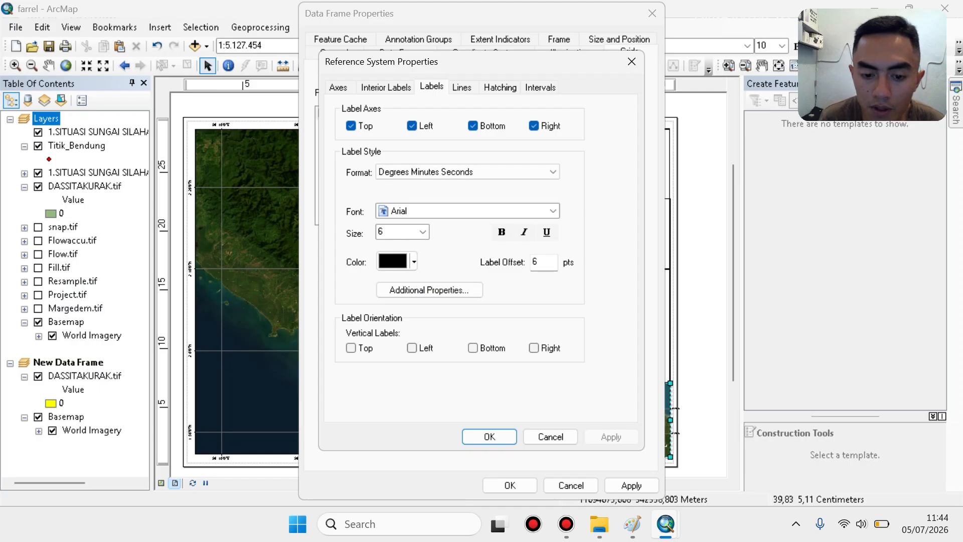
{"action": "left_click", "coordinate": [412, 347]}
{"action": "left_click", "coordinate": [534, 348]}
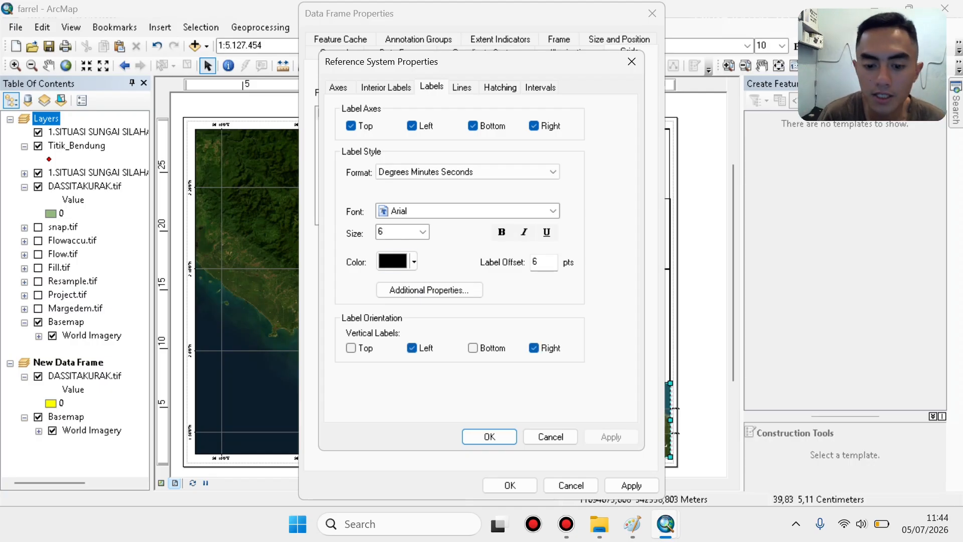
{"action": "key", "text": "Return"}
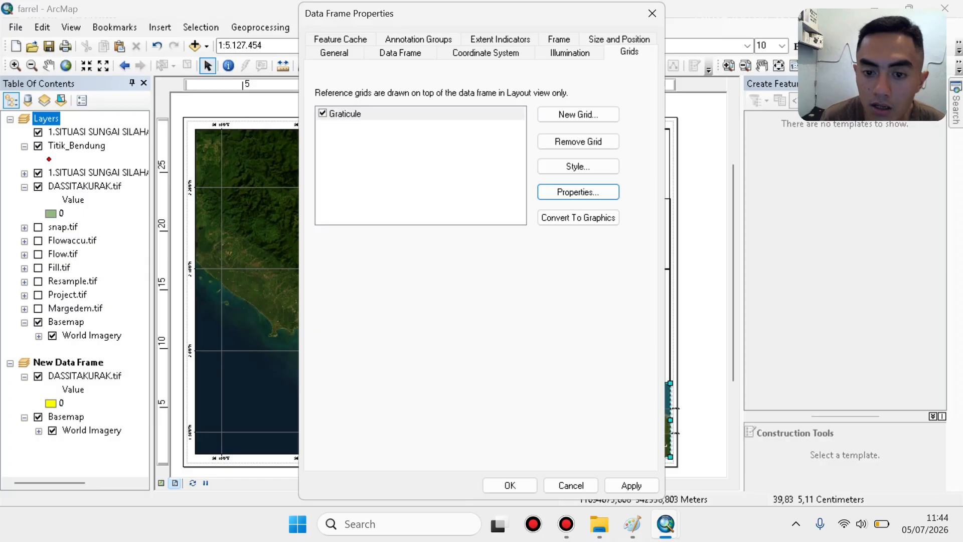
{"action": "left_click", "coordinate": [632, 486]}
{"action": "left_click", "coordinate": [511, 486]}
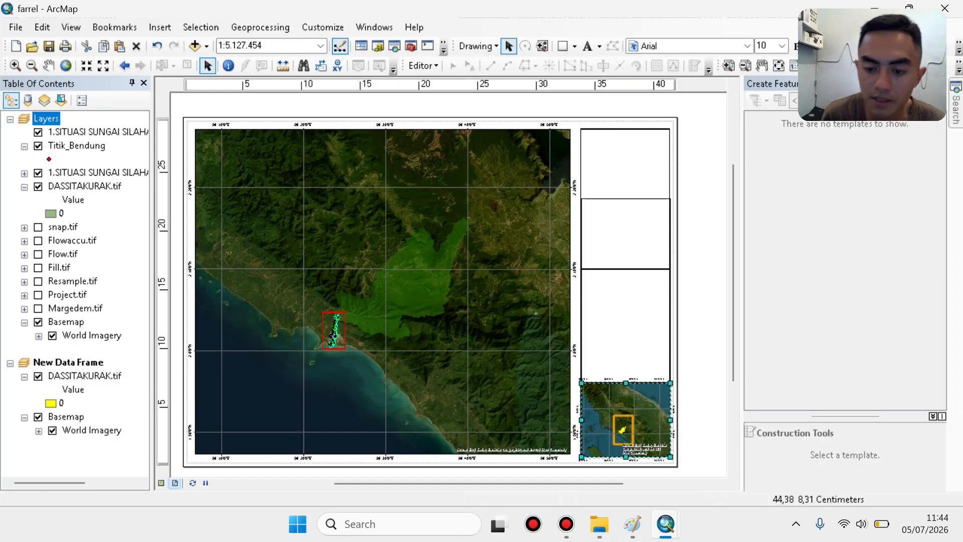
{"action": "left_click", "coordinate": [703, 365]}
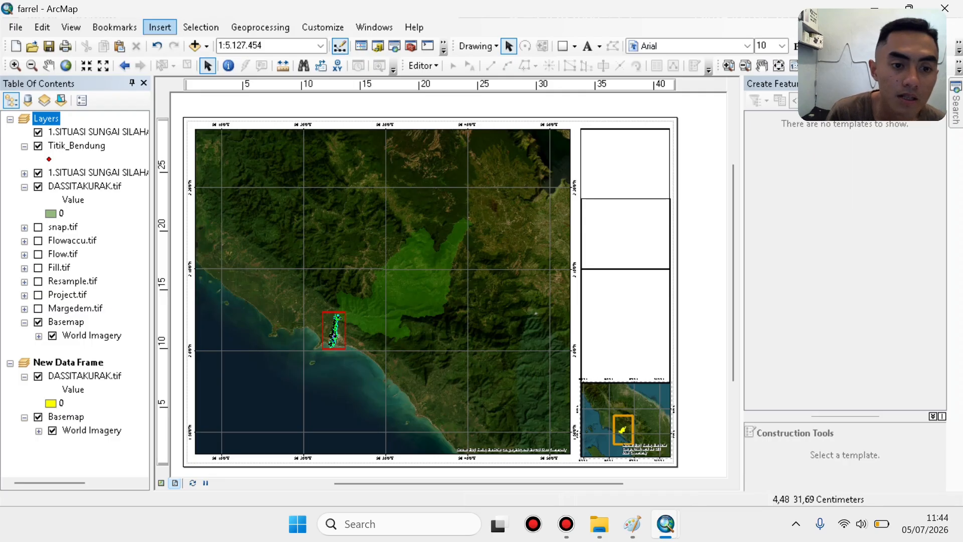
Insert a north arrow in the ESRI North 3 style into the layout.
{"action": "left_click", "coordinate": [160, 27]}
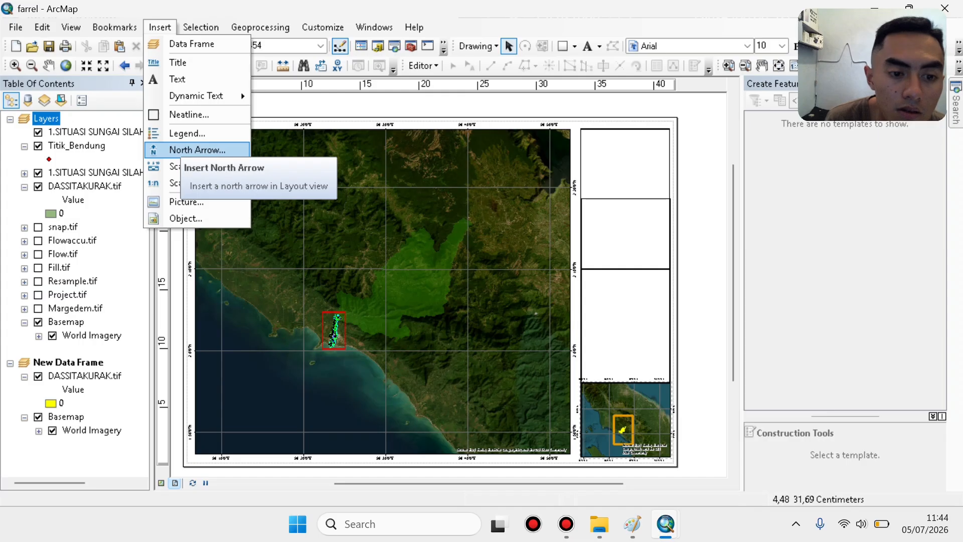
{"action": "left_click", "coordinate": [197, 150]}
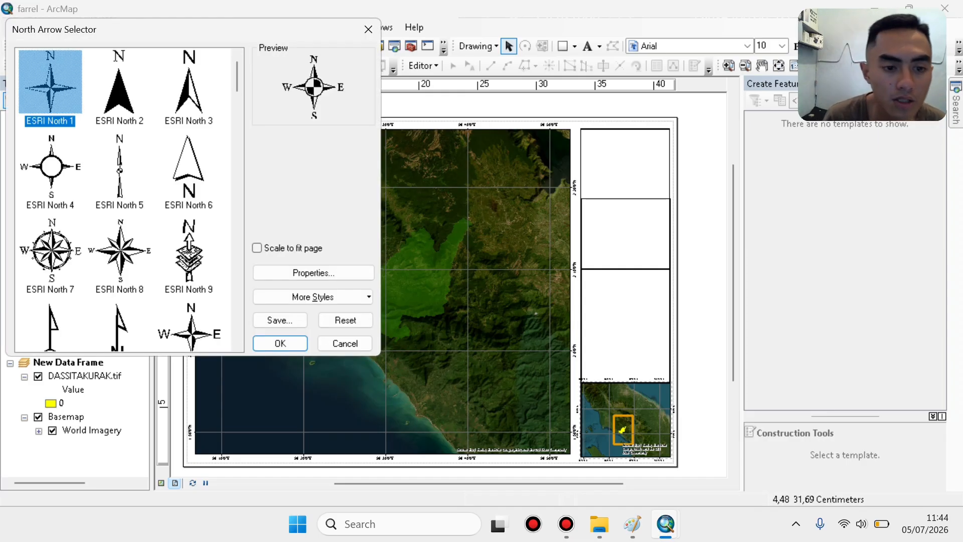
{"action": "left_click", "coordinate": [189, 83]}
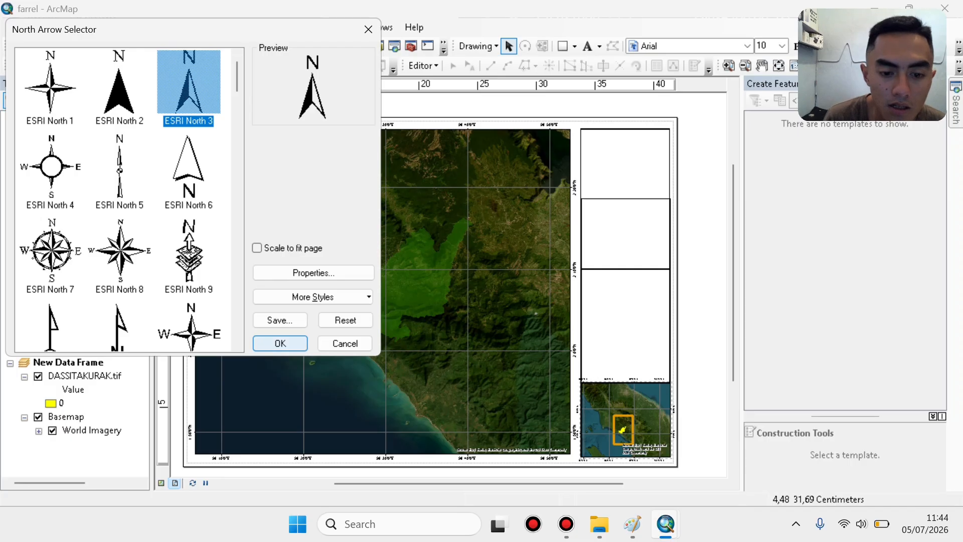
{"action": "left_click", "coordinate": [280, 343]}
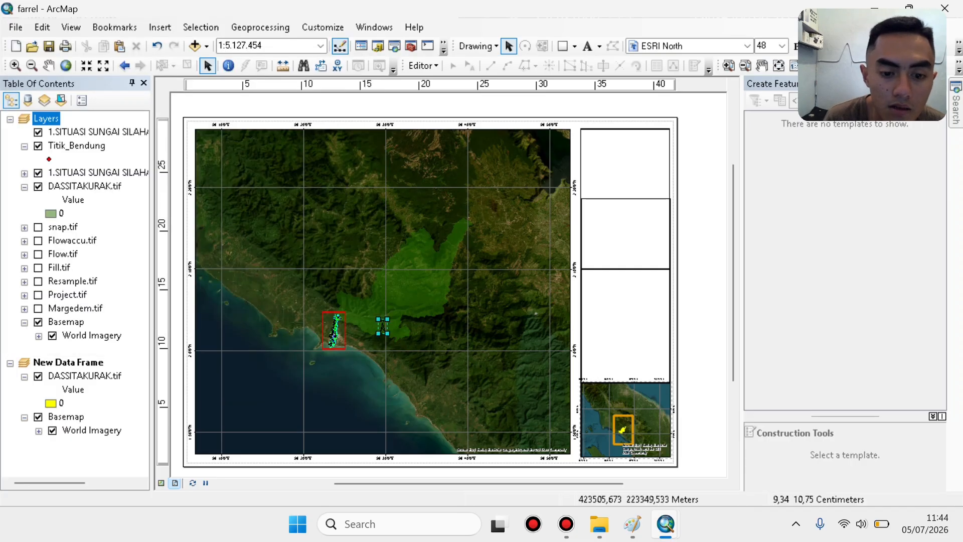
Change the north arrow's marker color to white and apply it.
{"action": "right_click", "coordinate": [383, 328]}
{"action": "left_click", "coordinate": [406, 316]}
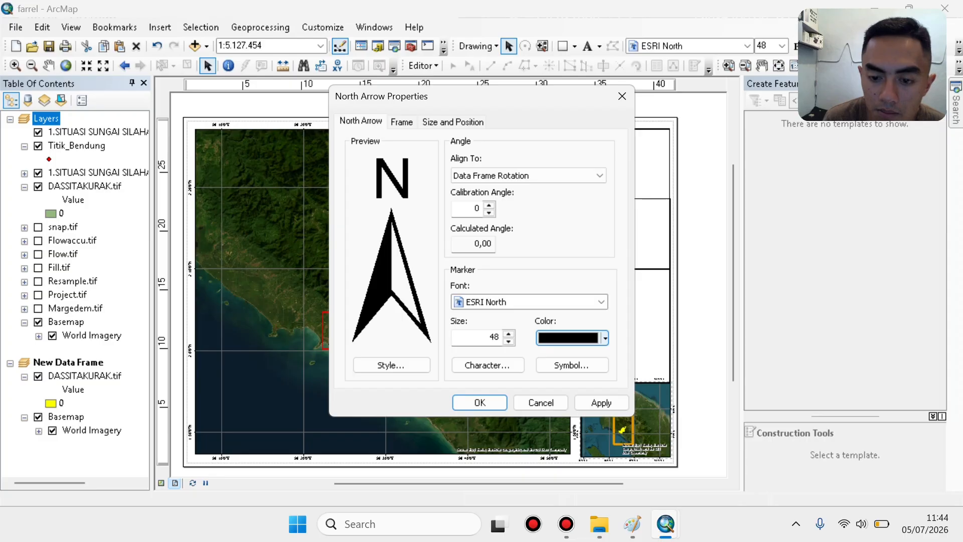
{"action": "left_click", "coordinate": [606, 337]}
{"action": "left_click", "coordinate": [618, 156]}
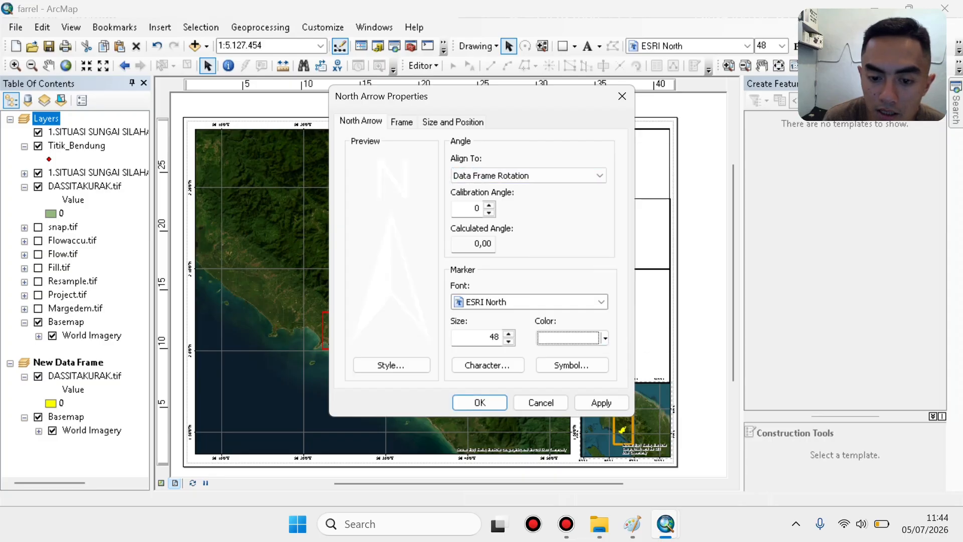
{"action": "left_click", "coordinate": [601, 403]}
{"action": "left_click", "coordinate": [480, 402]}
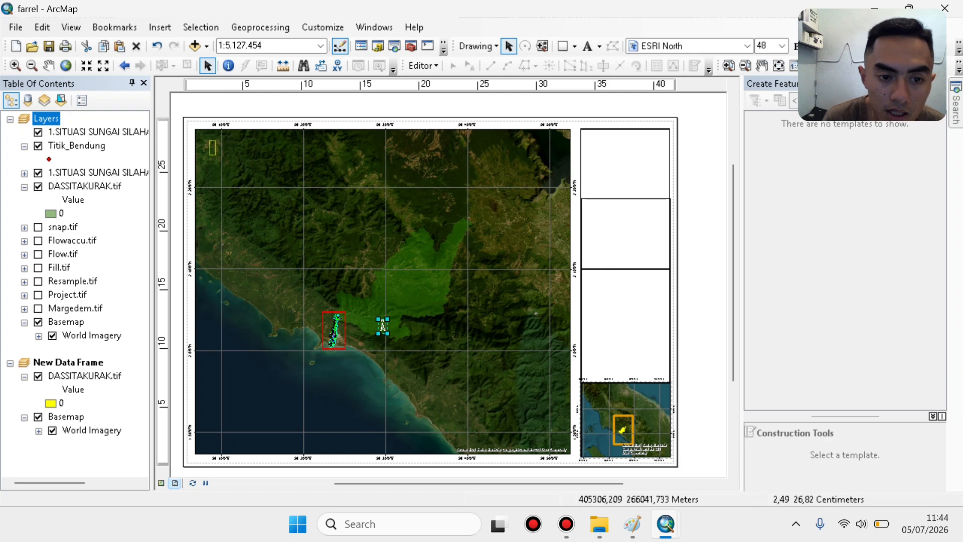
Move the north arrow into the main map's upper-left corner, enlarge it to the first graticule parallel, and deselect it.
{"action": "left_click_drag", "start_coordinate": [213, 148], "coordinate": [203, 132]}
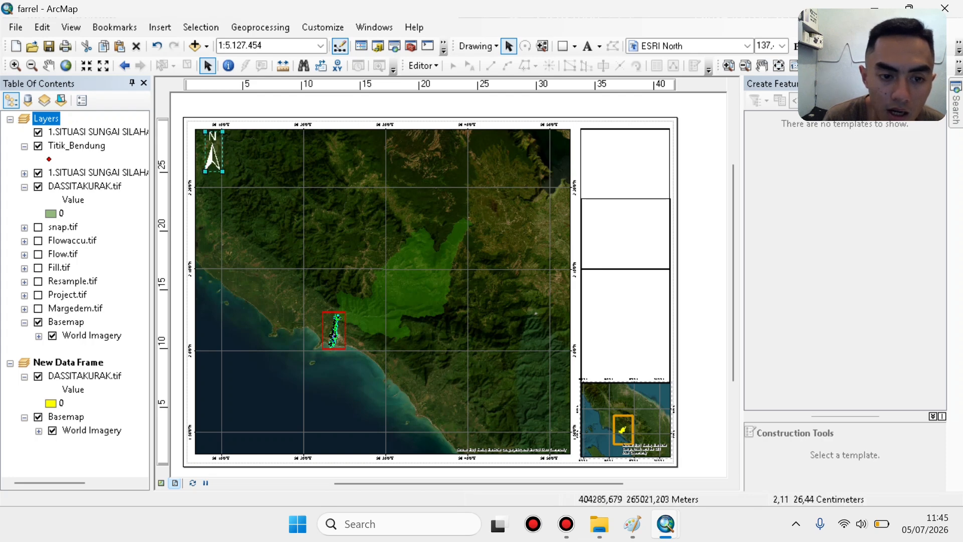
{"action": "left_click_drag", "start_coordinate": [205, 172], "coordinate": [224, 193]}
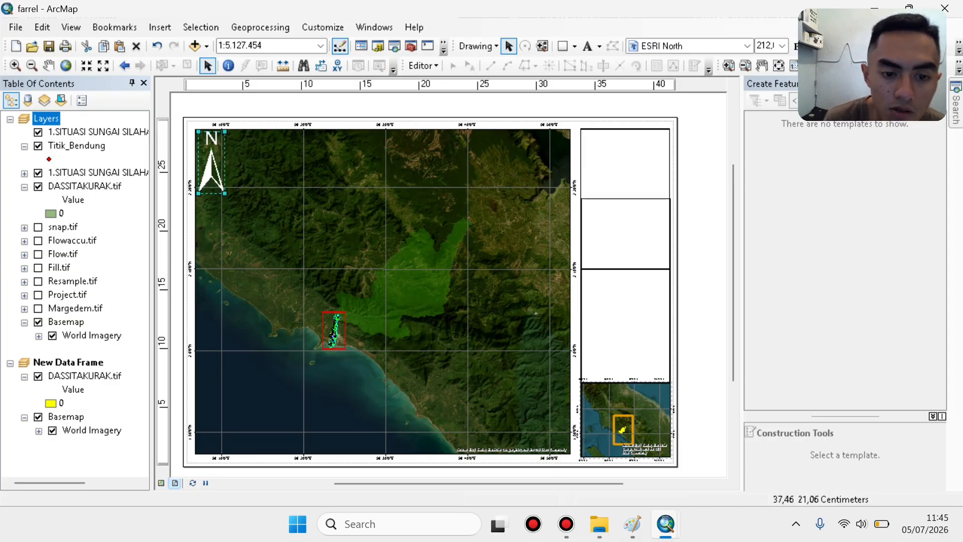
{"action": "left_click", "coordinate": [728, 297]}
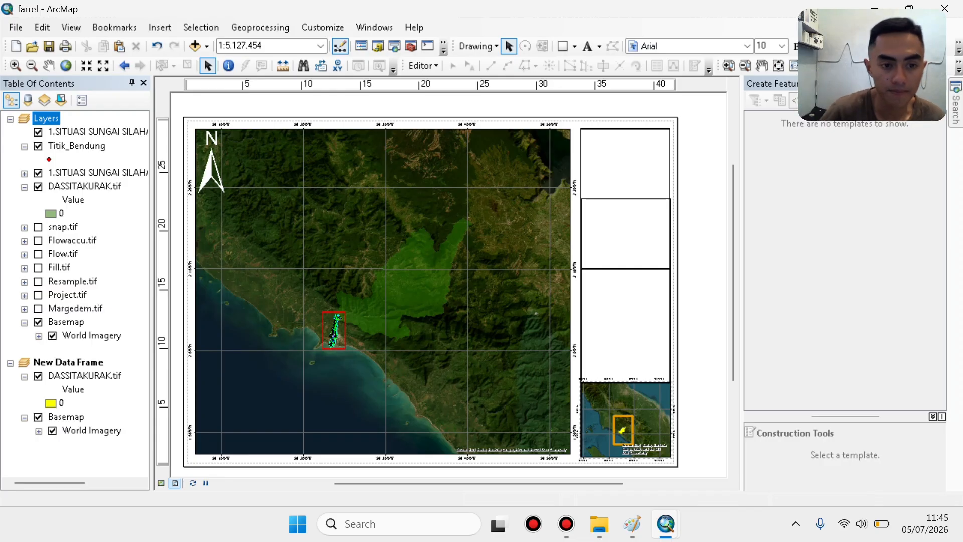
Start a new legend and reduce its items to DASSITAKURAK.tif only.
{"action": "left_click", "coordinate": [159, 27]}
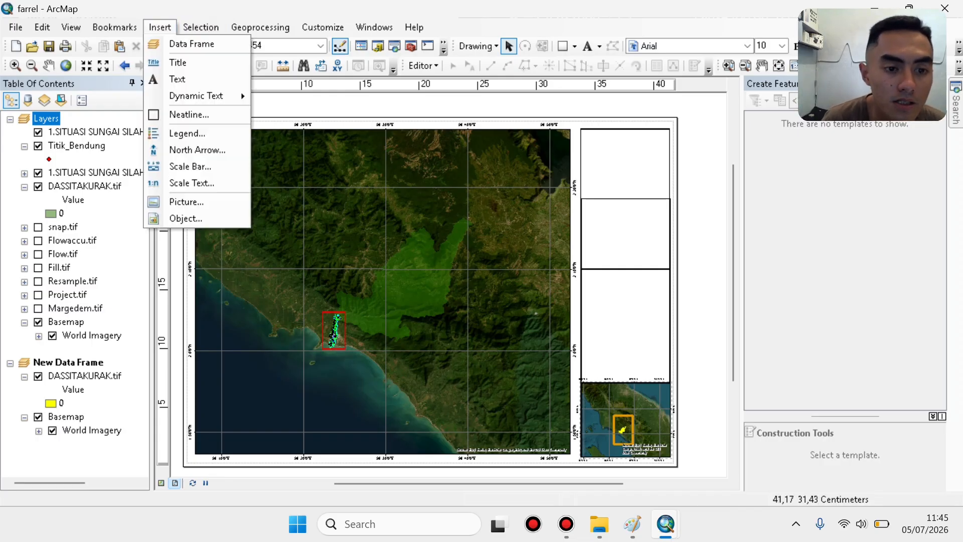
{"action": "left_click", "coordinate": [185, 133]}
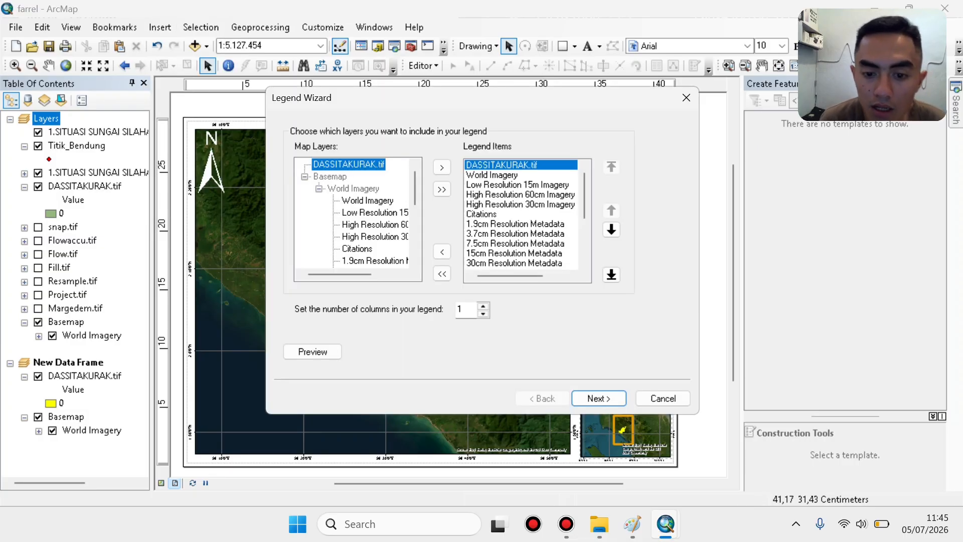
{"action": "scroll", "coordinate": [522, 215], "scroll_direction": "down", "scroll_amount": 3}
{"action": "scroll", "coordinate": [522, 216], "scroll_direction": "up", "scroll_amount": 3}
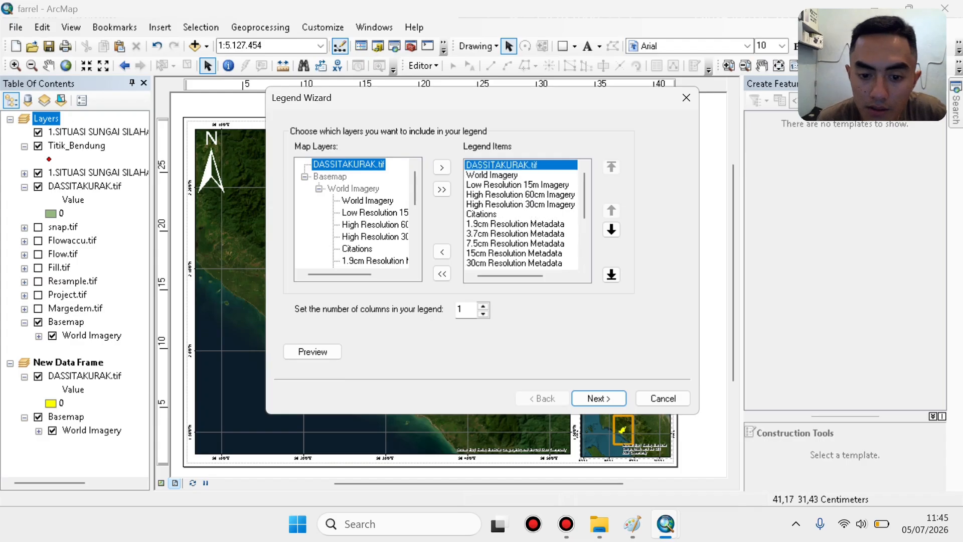
{"action": "left_click", "coordinate": [442, 273]}
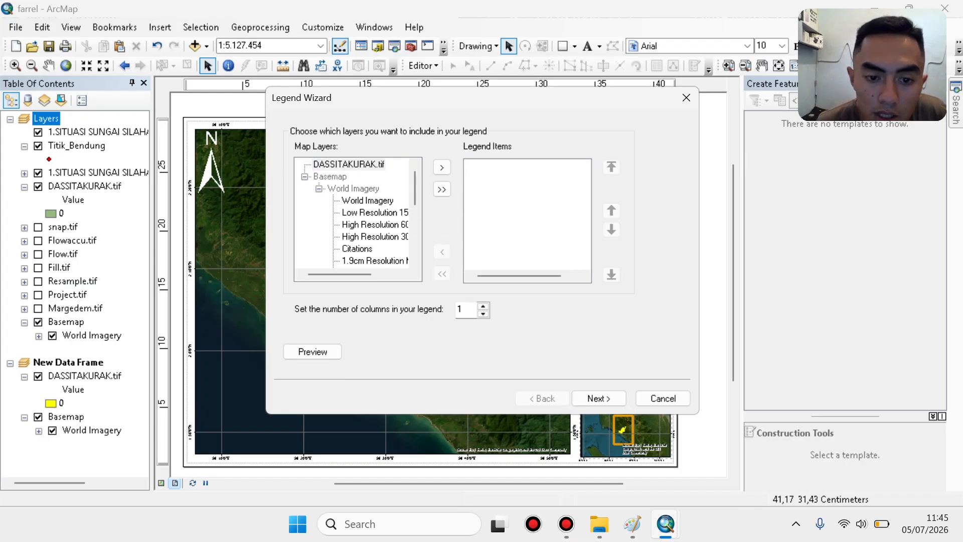
{"action": "left_click", "coordinate": [348, 164]}
{"action": "left_click", "coordinate": [442, 167]}
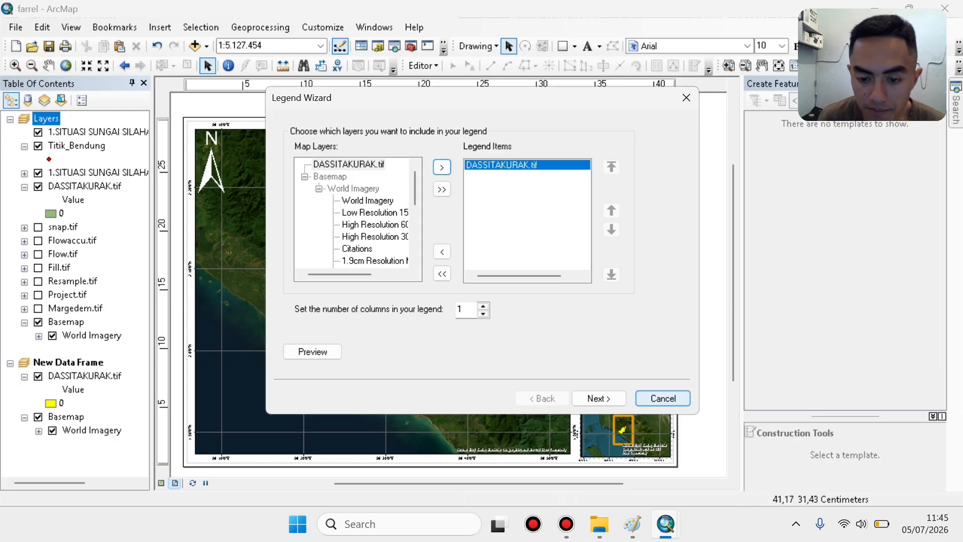
Finish the legend with the default title, frame, patch and spacing settings, and move it into the tall side-column box above the inset.
{"action": "left_click", "coordinate": [599, 398]}
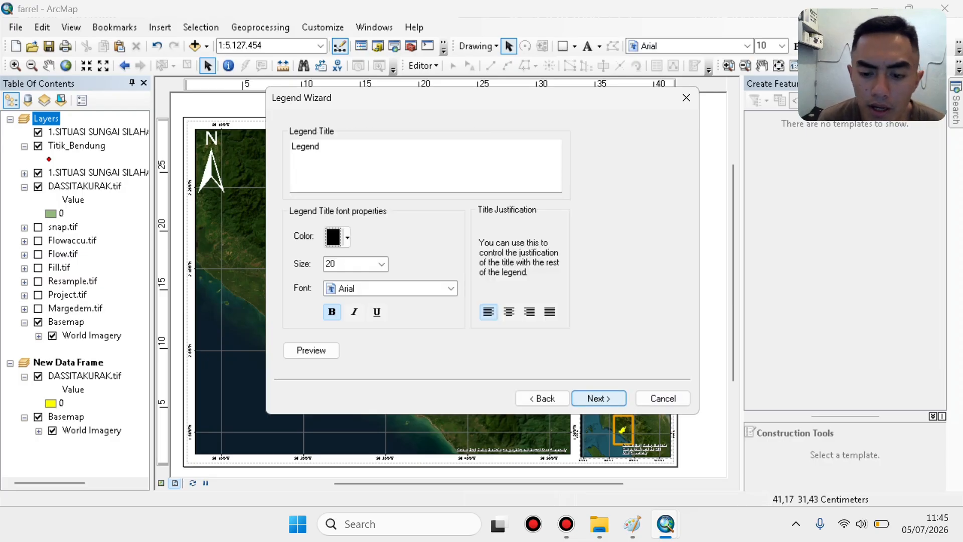
{"action": "left_click", "coordinate": [599, 398]}
{"action": "left_click", "coordinate": [599, 398]}
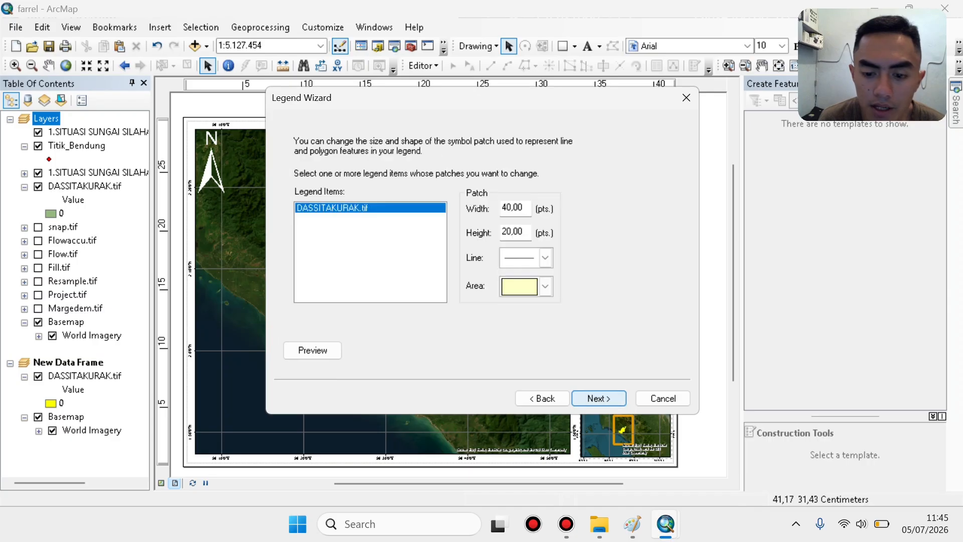
{"action": "left_click", "coordinate": [599, 397]}
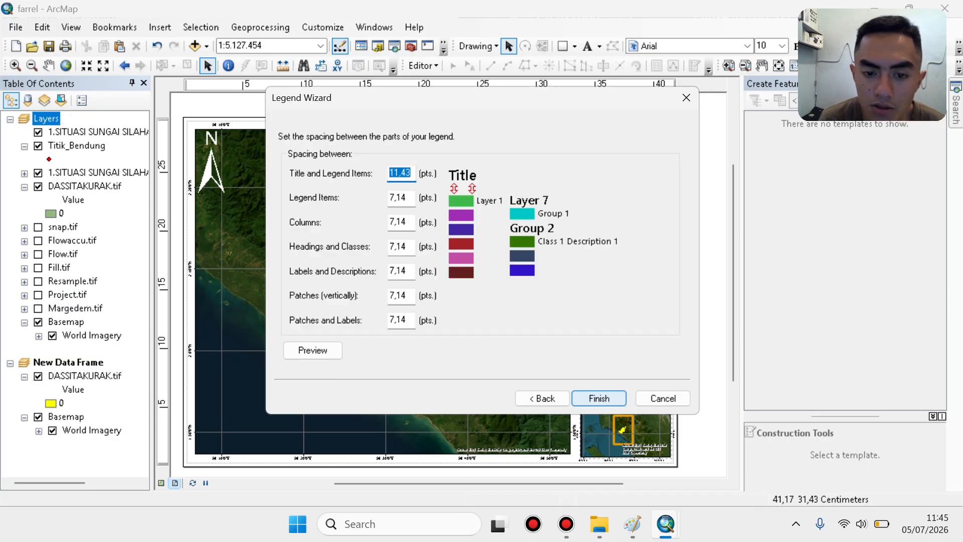
{"action": "left_click", "coordinate": [599, 398]}
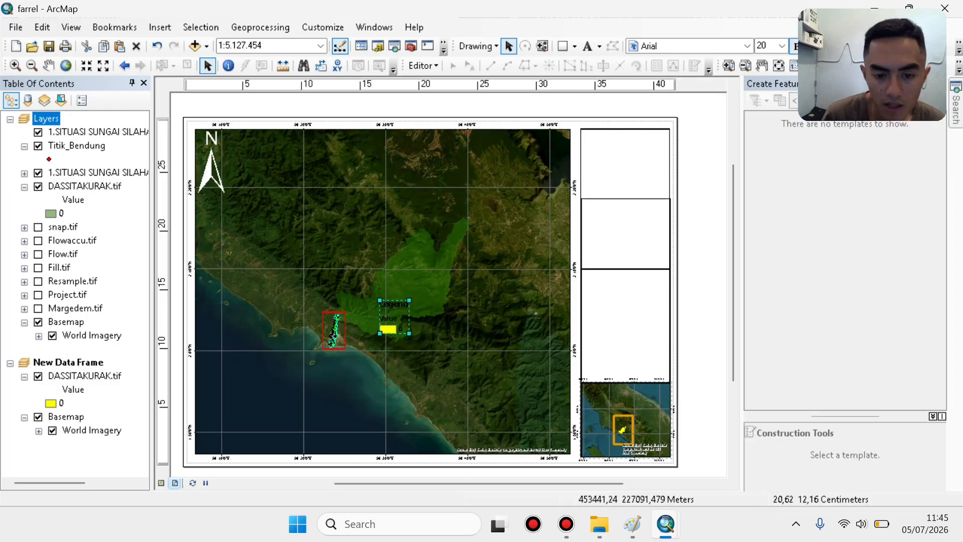
{"action": "left_click_drag", "start_coordinate": [405, 305], "coordinate": [628, 288]}
Set the legend's DASSITAKURAK.tif item to the second Legend Item style, which uses the layer name as its heading.
{"action": "right_click", "coordinate": [620, 296]}
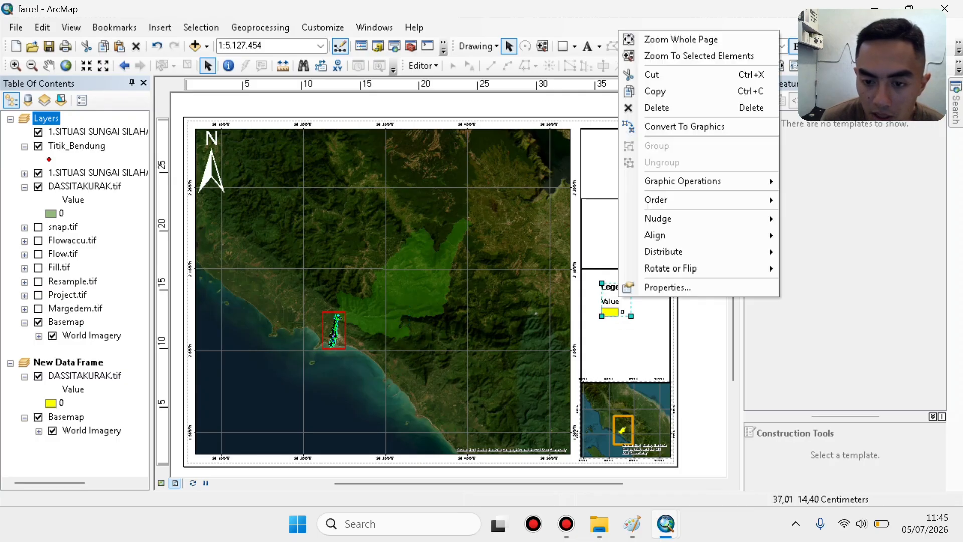
{"action": "left_click", "coordinate": [668, 287]}
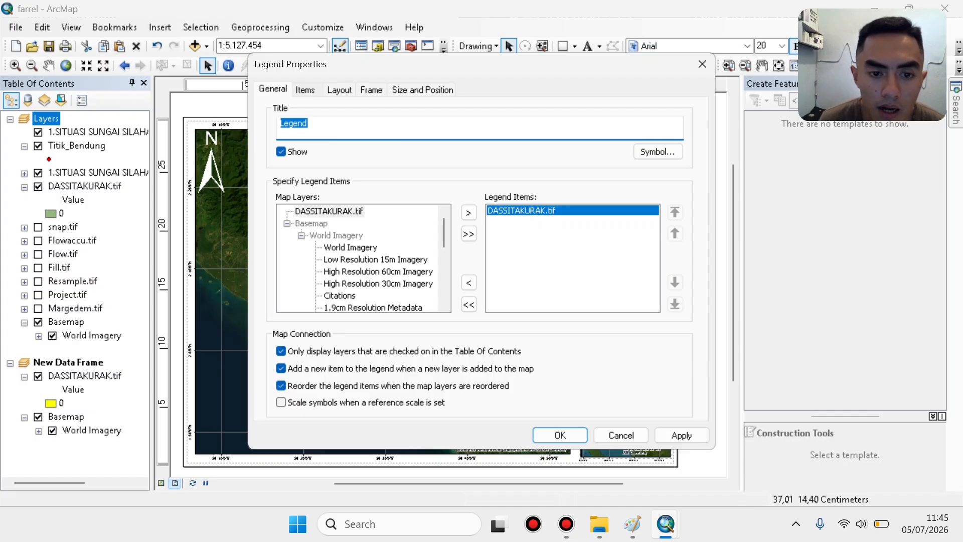
{"action": "key", "text": "ctrl+Tab"}
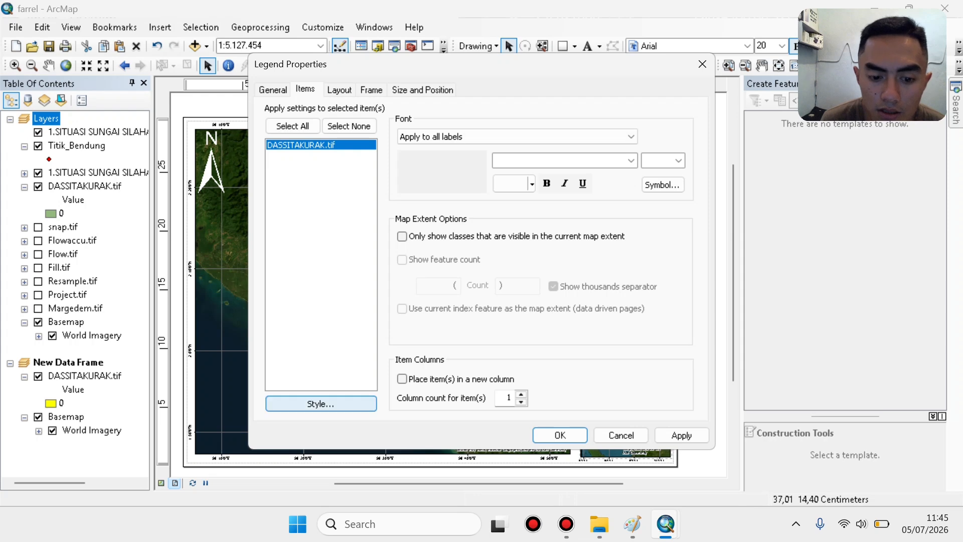
{"action": "left_click", "coordinate": [321, 403]}
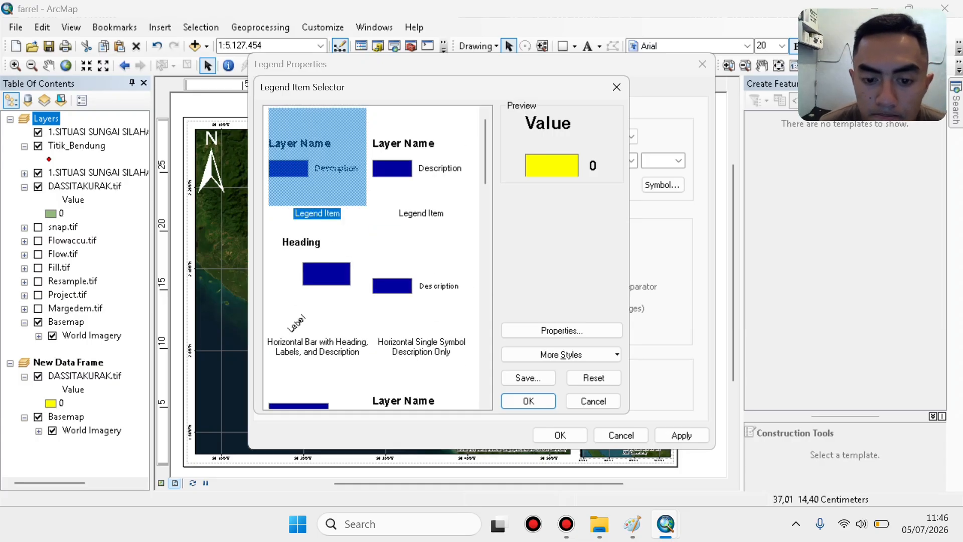
{"action": "left_click", "coordinate": [421, 286]}
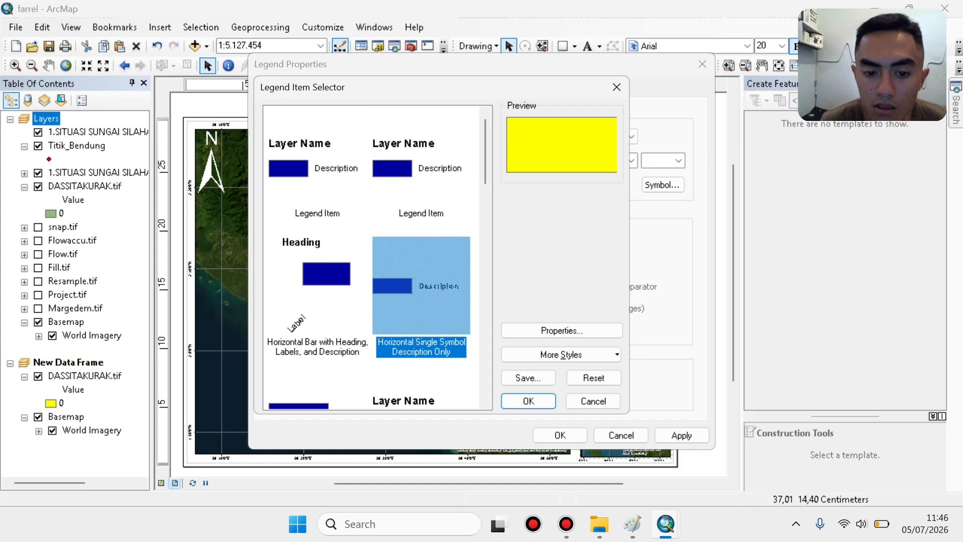
{"action": "left_click", "coordinate": [317, 286]}
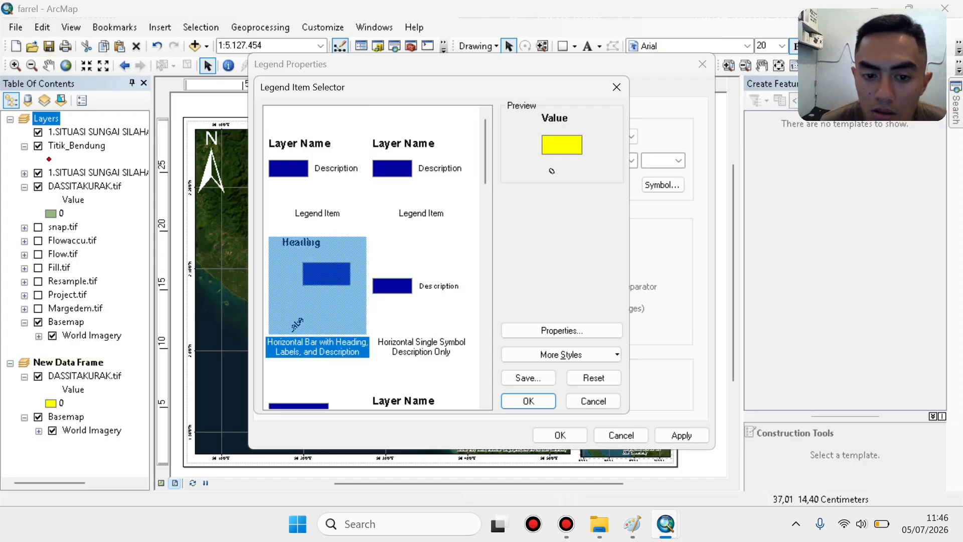
{"action": "left_click", "coordinate": [421, 155]}
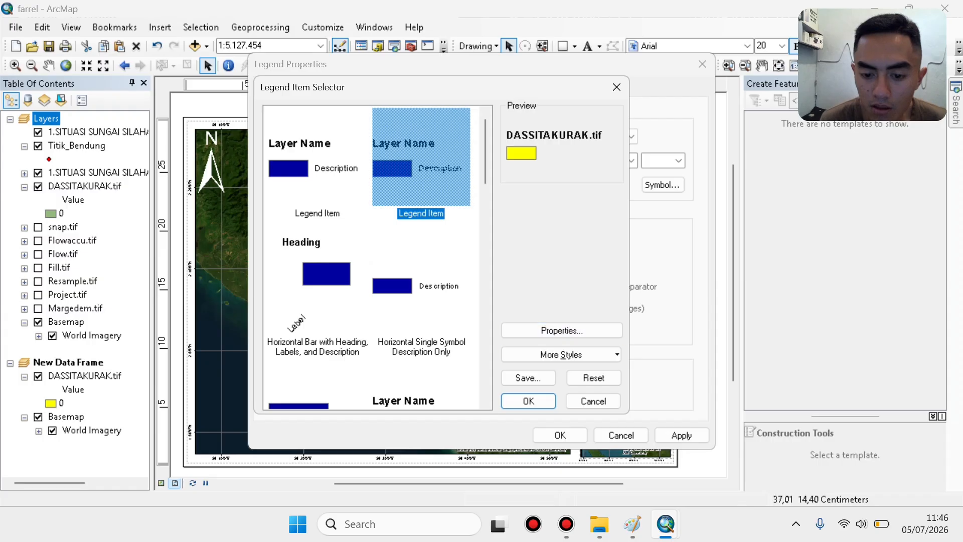
{"action": "left_click", "coordinate": [528, 401]}
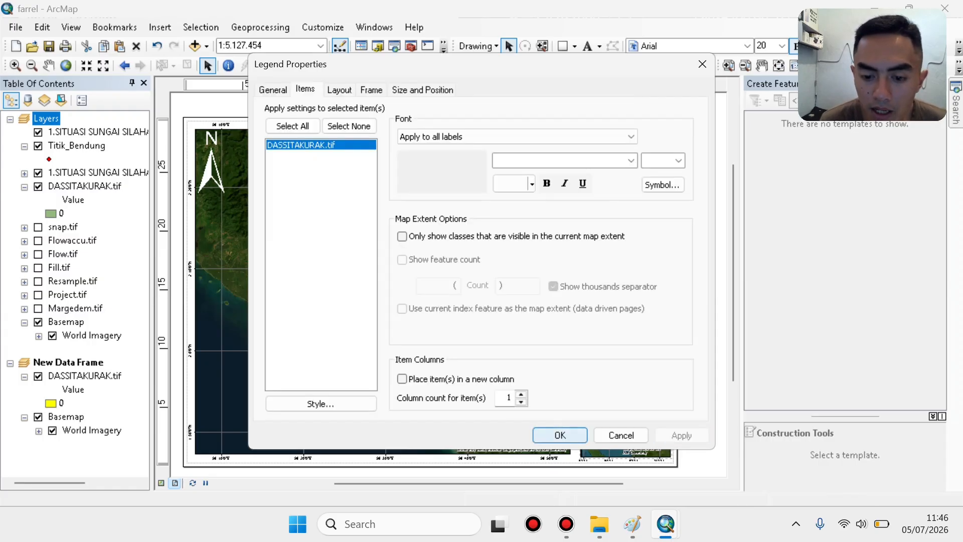
Apply the legend item style, then move the legend to its box's upper-left corner and enlarge it to the box's full width.
{"action": "left_click", "coordinate": [560, 435]}
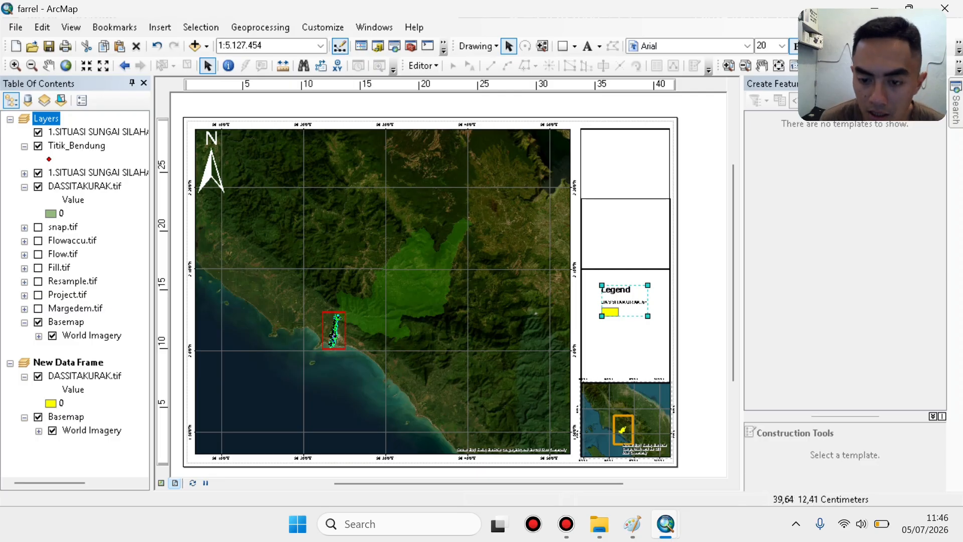
{"action": "left_click_drag", "start_coordinate": [648, 316], "coordinate": [670, 330]}
{"action": "left_click_drag", "start_coordinate": [602, 285], "coordinate": [582, 255]}
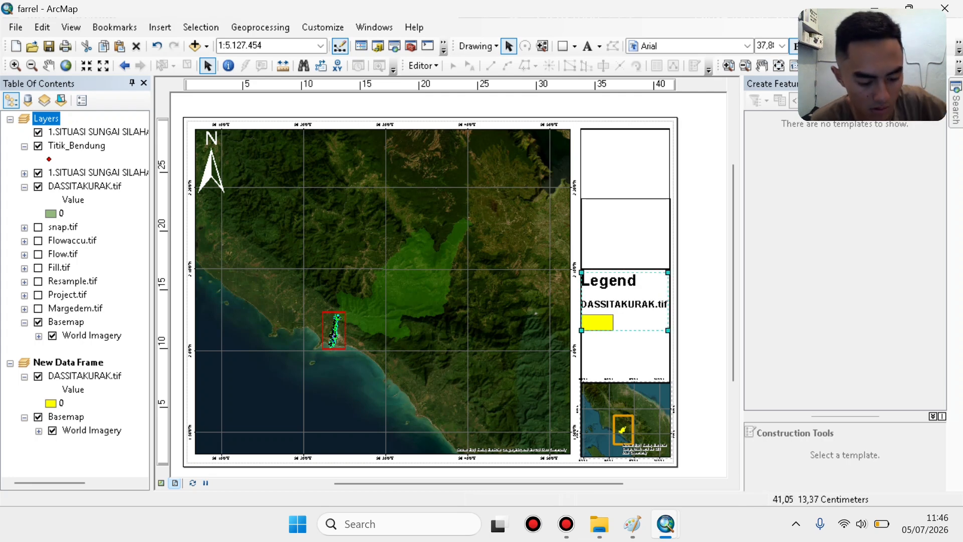
{"action": "key", "text": "ctrl+z"}
{"action": "left_click_drag", "start_coordinate": [624, 287], "coordinate": [607, 273]}
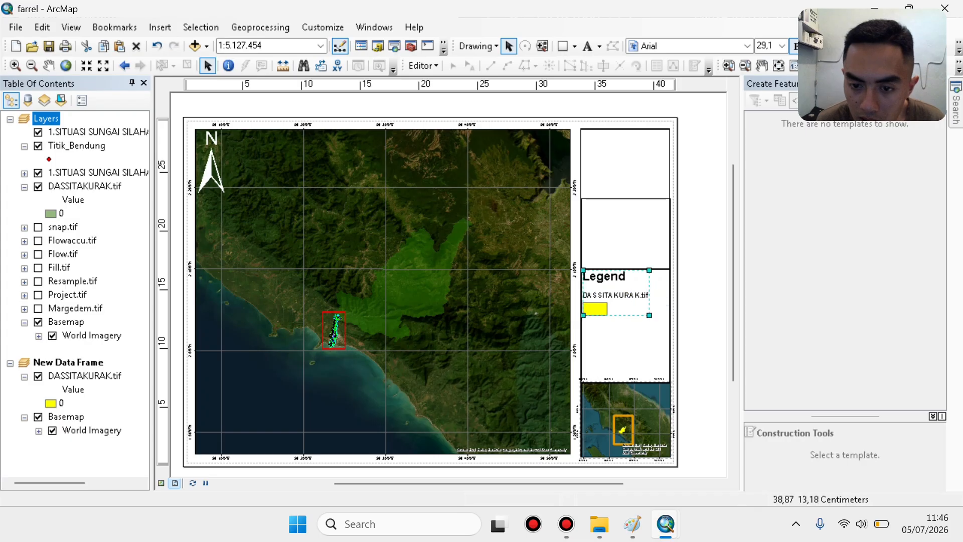
{"action": "left_click_drag", "start_coordinate": [649, 315], "coordinate": [671, 329]}
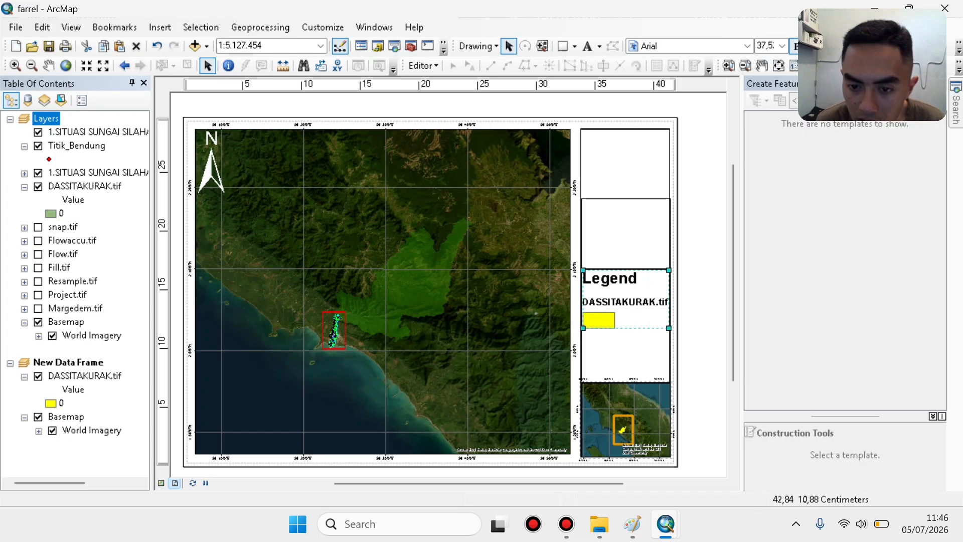
{"action": "left_click", "coordinate": [721, 298]}
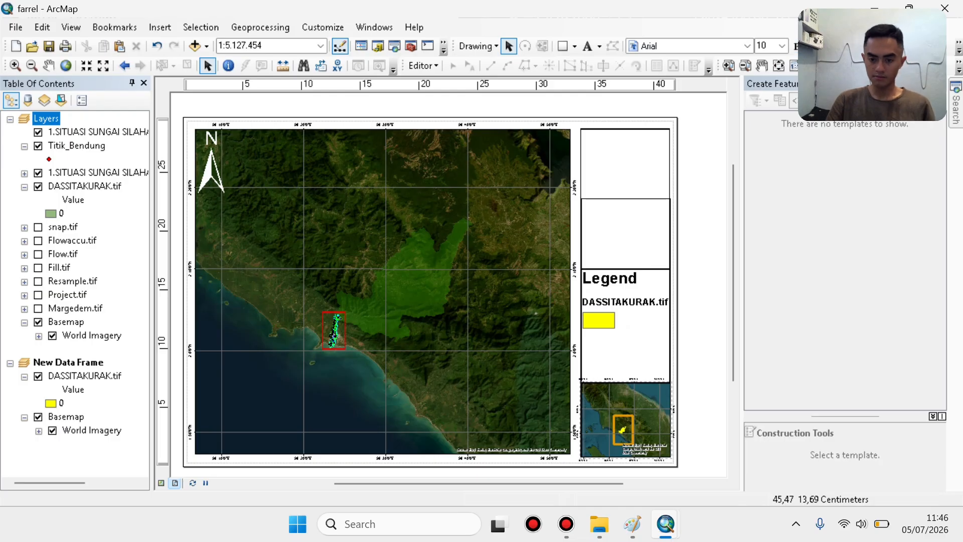
Shift the legend down within its side-column box so it sits clear of the upper border, and deselect it.
{"action": "left_click", "coordinate": [647, 303]}
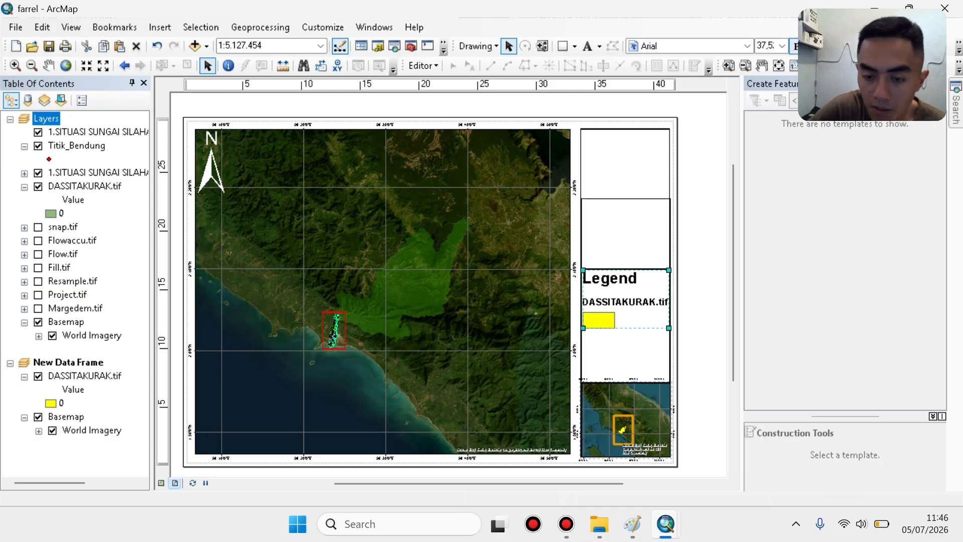
{"action": "key", "text": "Down"}
{"action": "key", "text": "Down"}
{"action": "key", "text": "Down"}
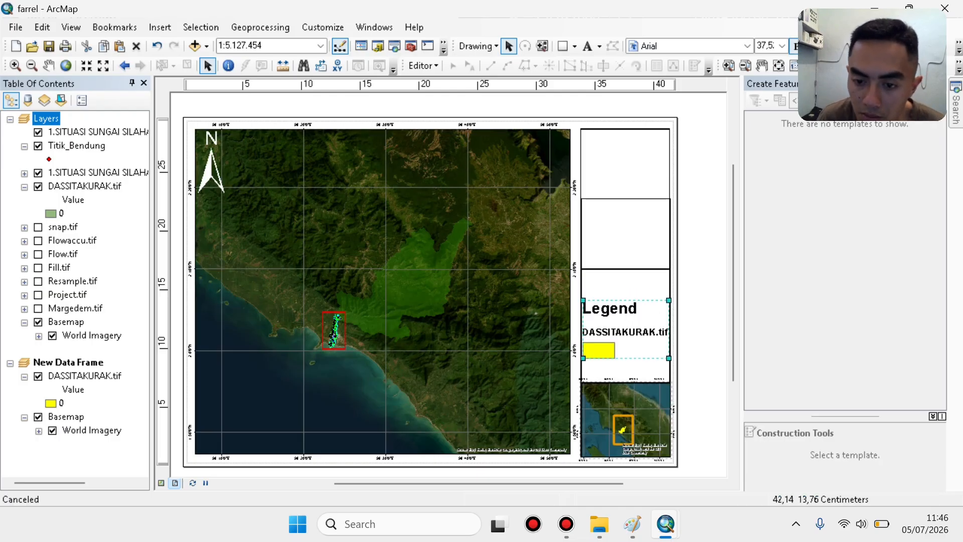
{"action": "left_click", "coordinate": [717, 302]}
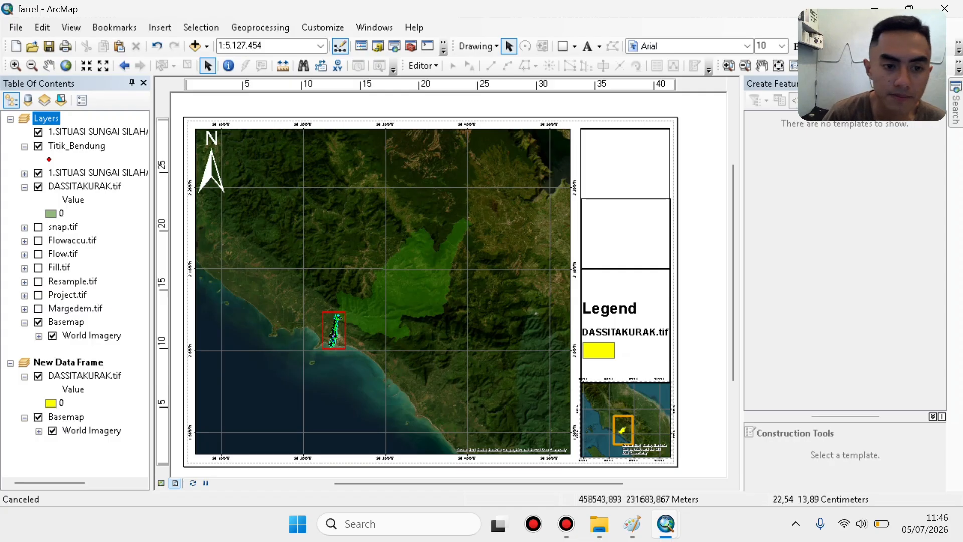
Insert a scale bar in the Scale Line 2 style for the main map.
{"action": "left_click", "coordinate": [159, 27]}
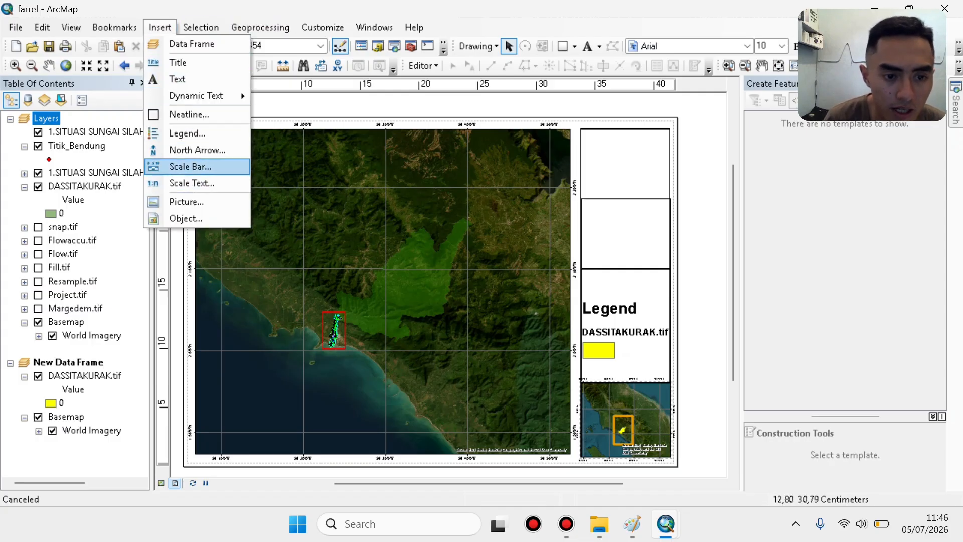
{"action": "left_click", "coordinate": [190, 167]}
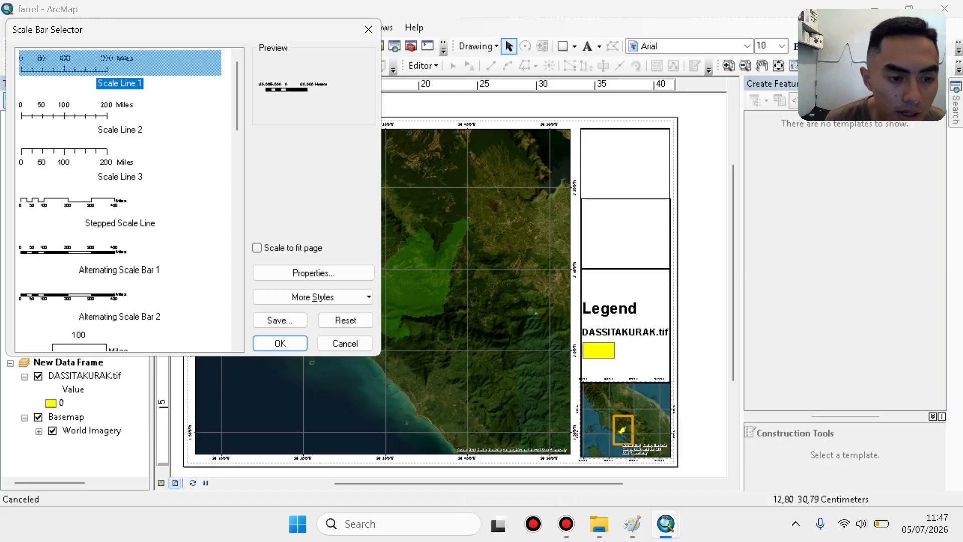
{"action": "left_click", "coordinate": [120, 113]}
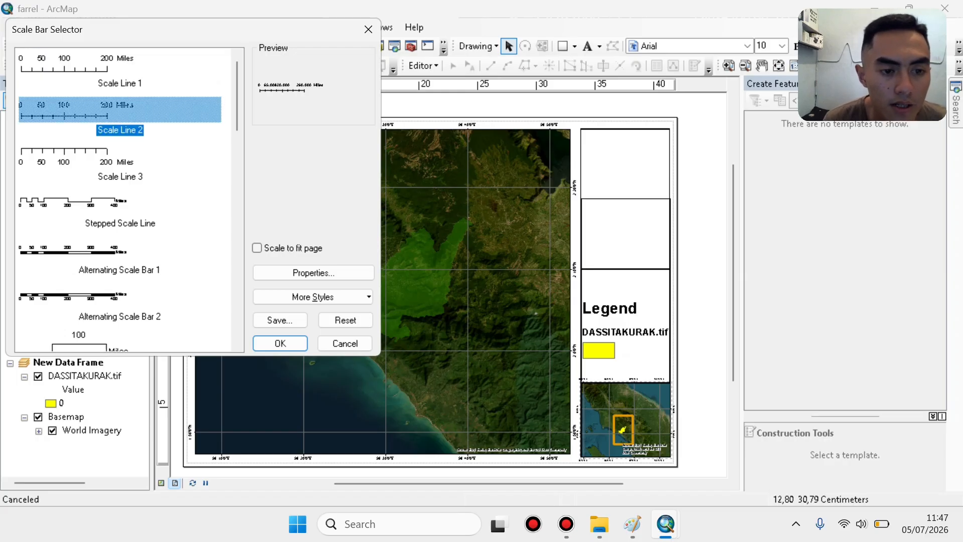
{"action": "left_click", "coordinate": [280, 343]}
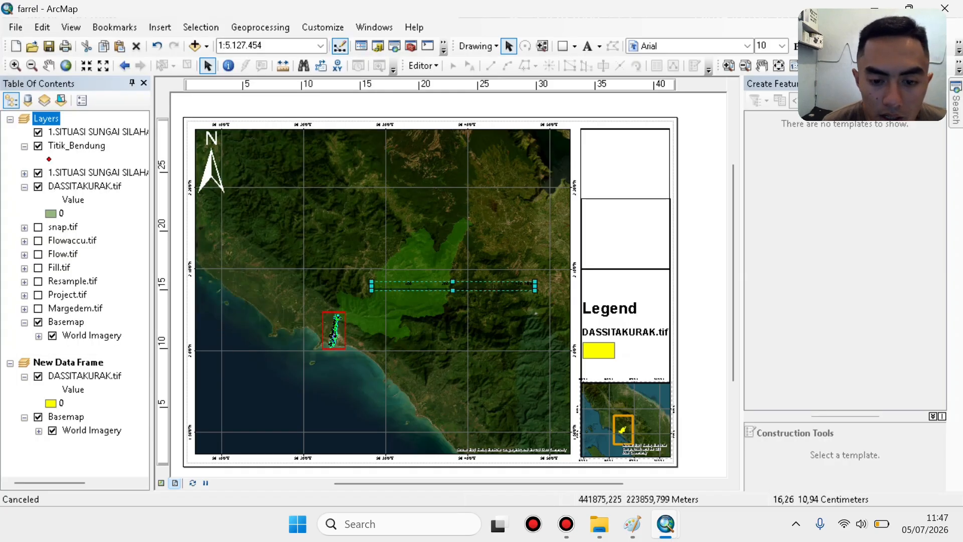
Set both the text colour and the bar colour of the scale bar to white.
{"action": "right_click", "coordinate": [484, 275]}
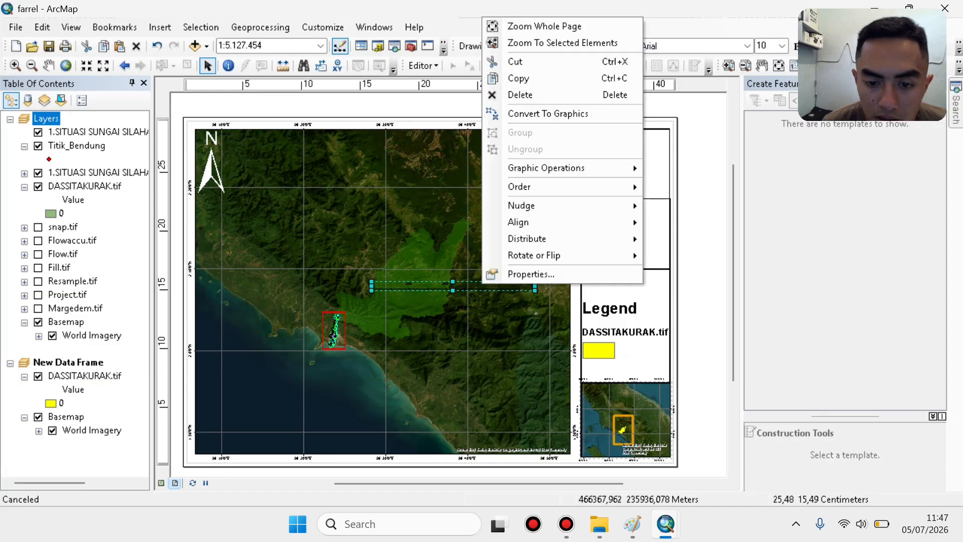
{"action": "left_click", "coordinate": [485, 274]}
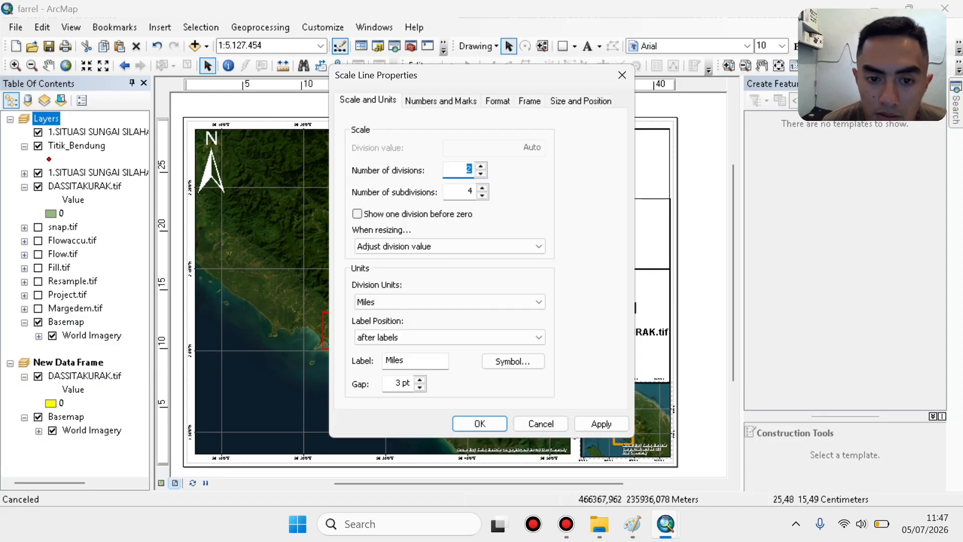
{"action": "left_click", "coordinate": [441, 101]}
{"action": "key", "text": "ctrl+Tab"}
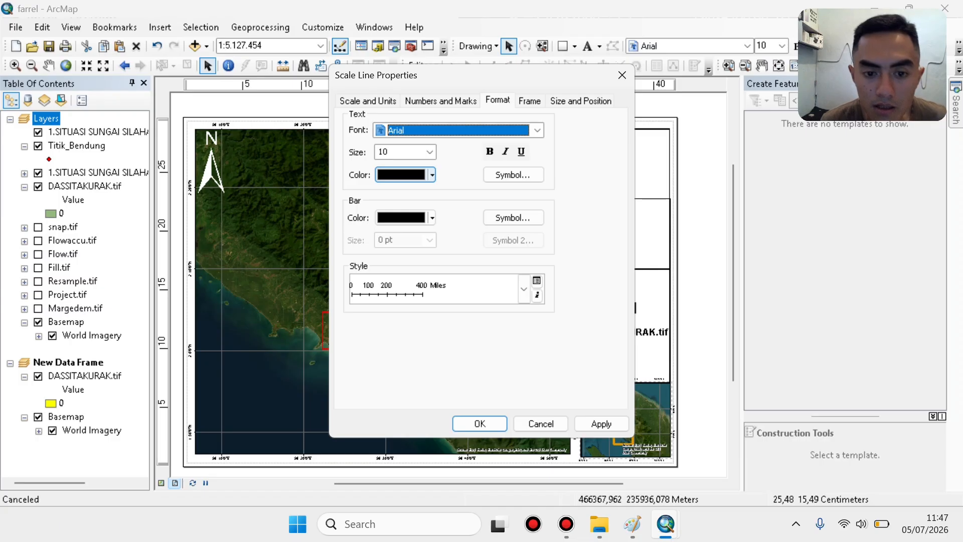
{"action": "left_click", "coordinate": [432, 175]}
{"action": "left_click", "coordinate": [395, 213]}
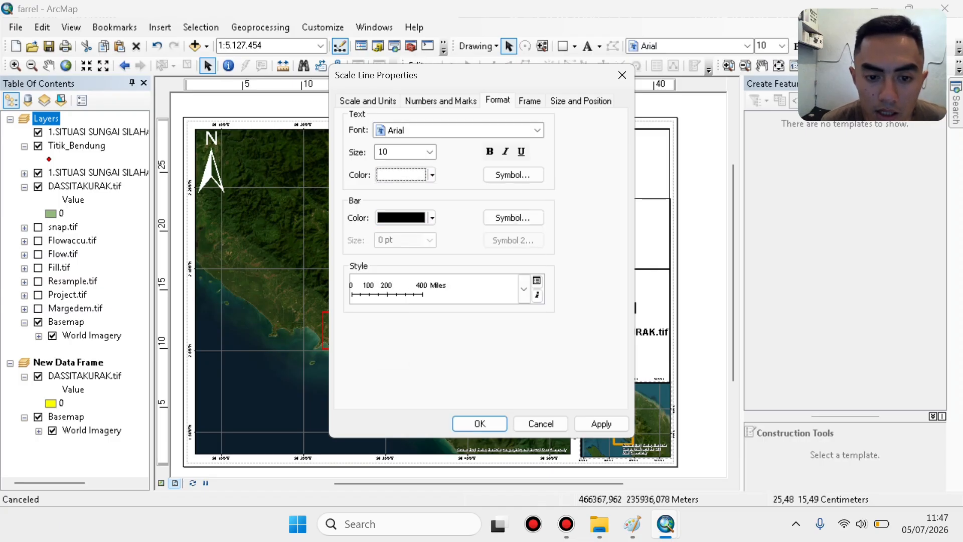
{"action": "left_click", "coordinate": [432, 217]}
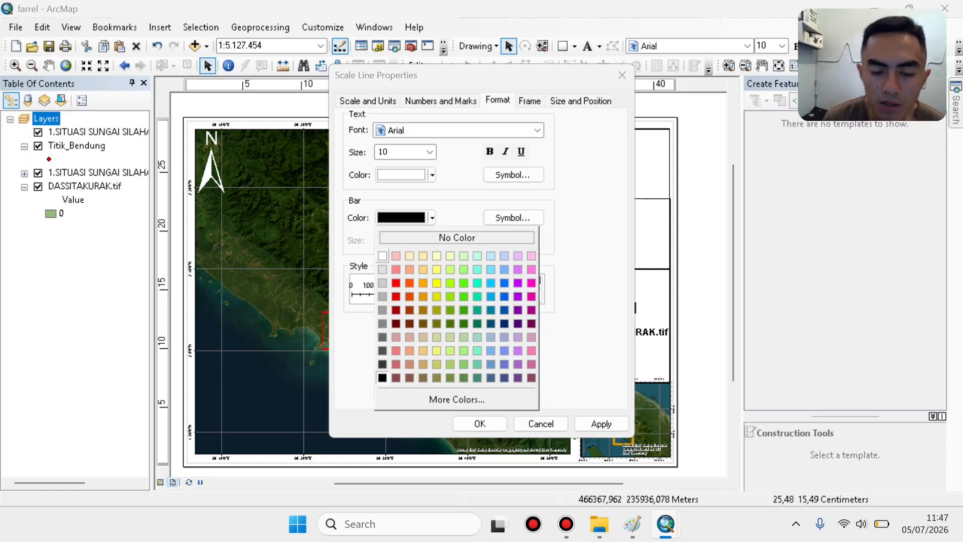
{"action": "left_click", "coordinate": [382, 256]}
{"action": "left_click", "coordinate": [602, 424]}
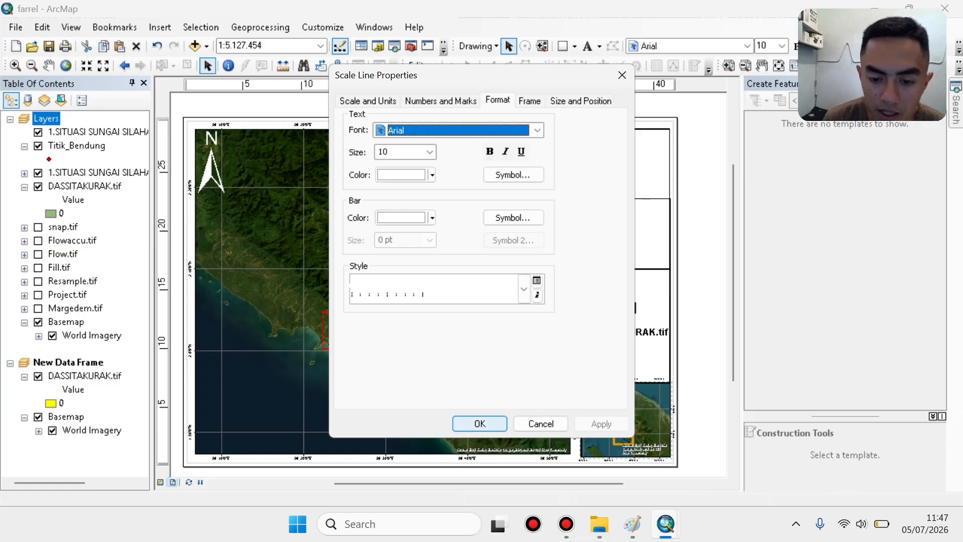
{"action": "key", "text": "Return"}
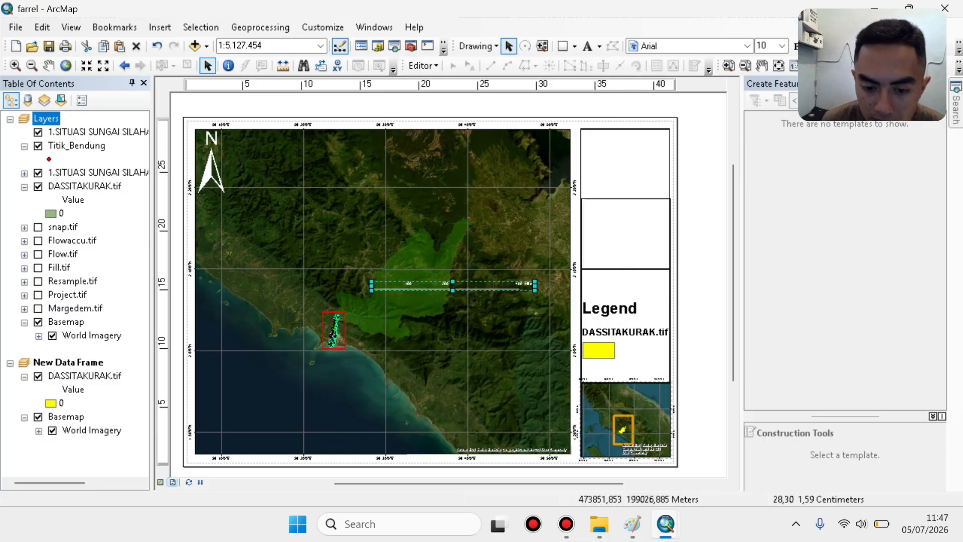
Move the scale bar to the main map's lower-right corner, enlarge it to the nearest meridian, and set its division units to Kilometers.
{"action": "left_click_drag", "start_coordinate": [482, 285], "coordinate": [518, 446]}
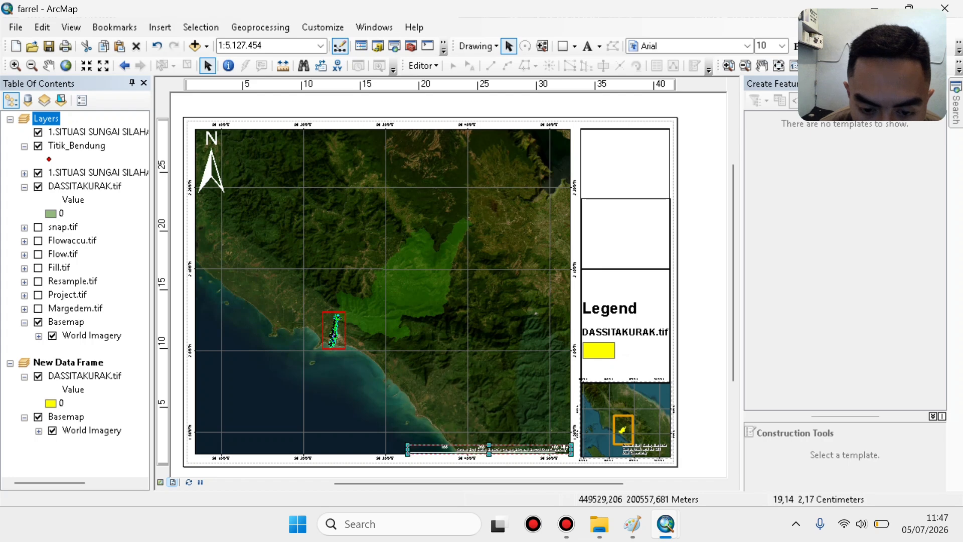
{"action": "left_click_drag", "start_coordinate": [407, 446], "coordinate": [385, 437]}
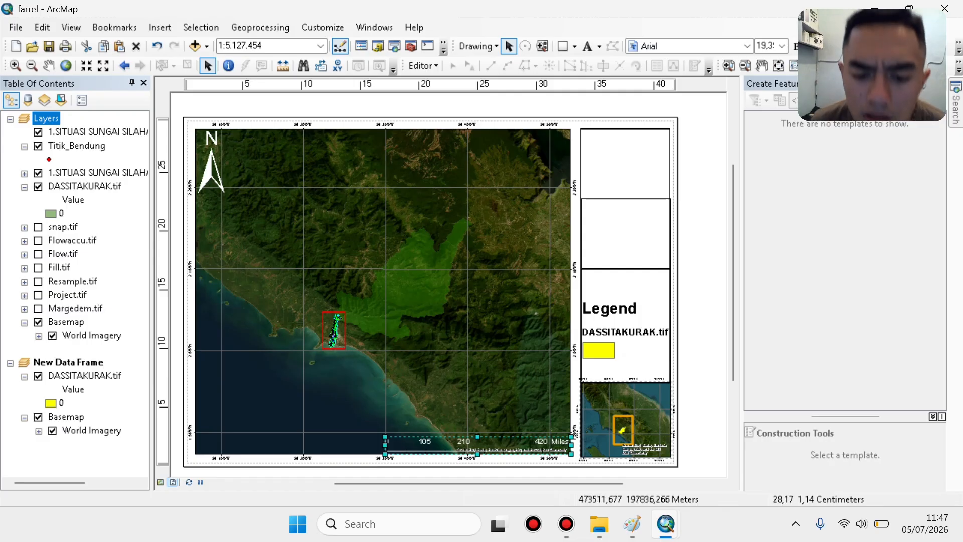
{"action": "right_click", "coordinate": [516, 174]}
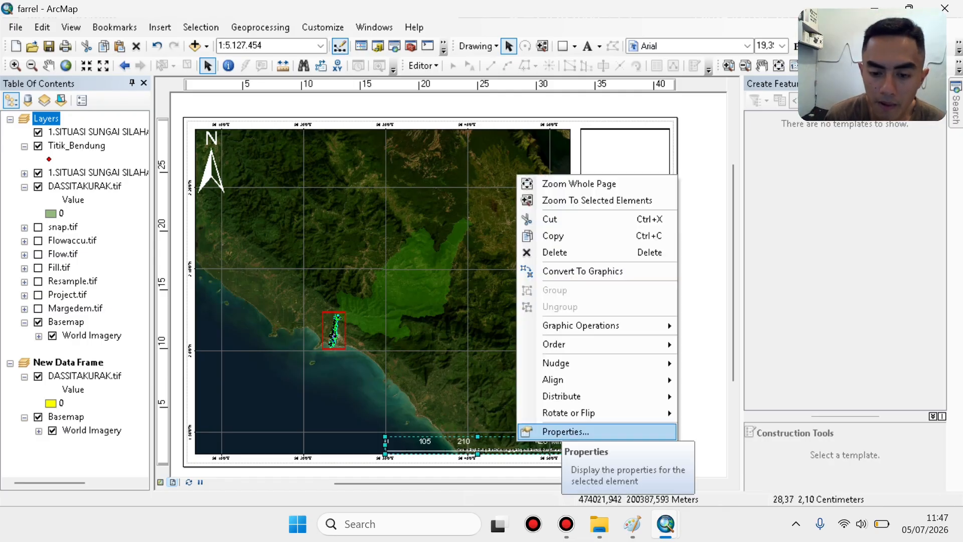
{"action": "left_click", "coordinate": [545, 430]}
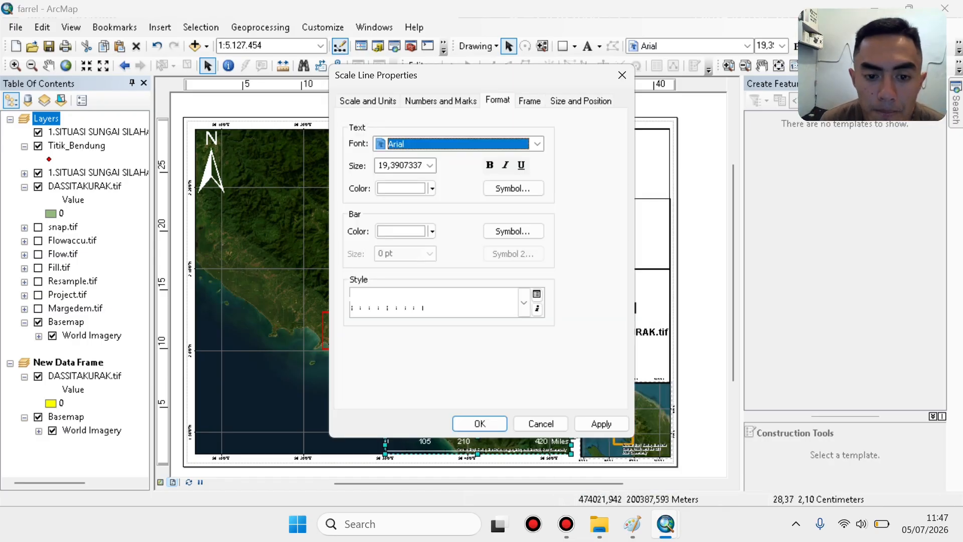
{"action": "key", "text": "ctrl+shift+Tab"}
{"action": "key", "text": "ctrl+shift+Tab"}
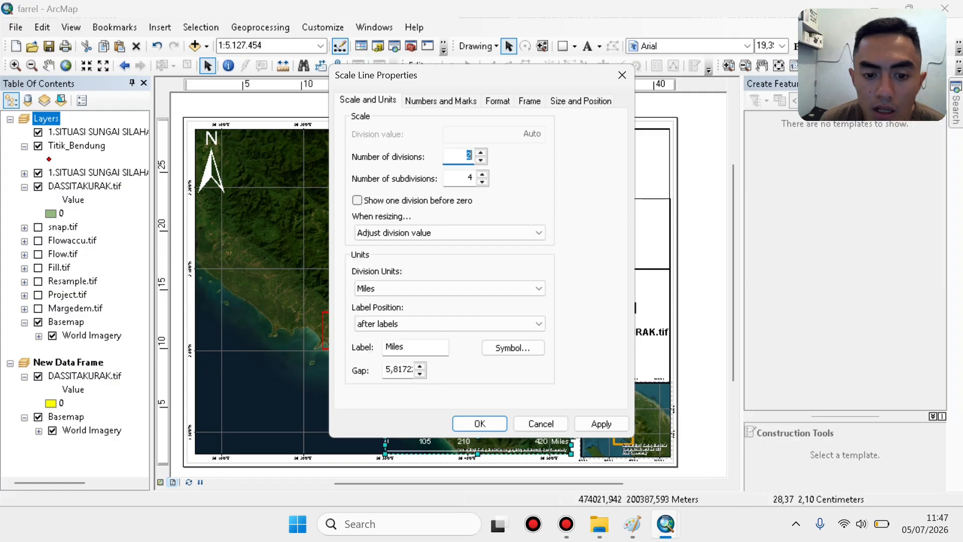
{"action": "left_click", "coordinate": [449, 288]}
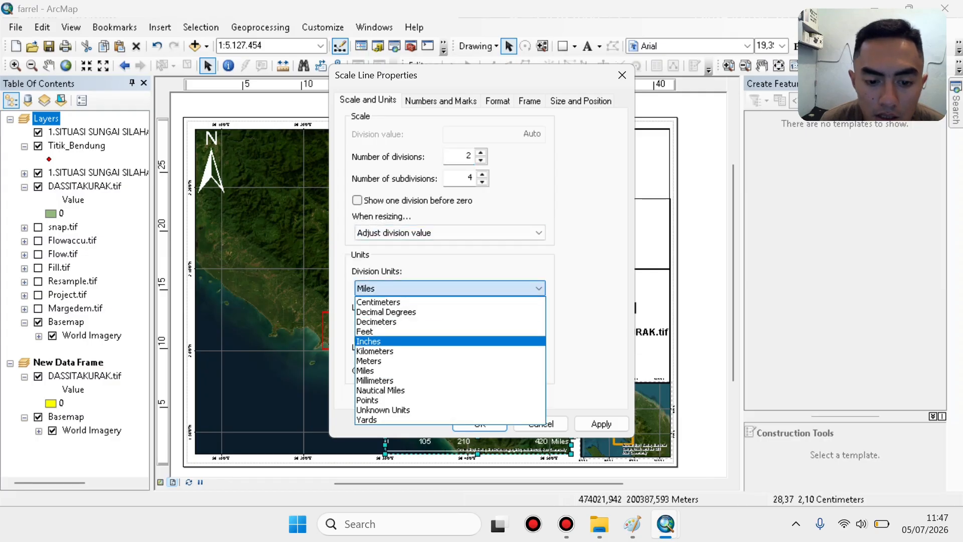
{"action": "left_click", "coordinate": [374, 351]}
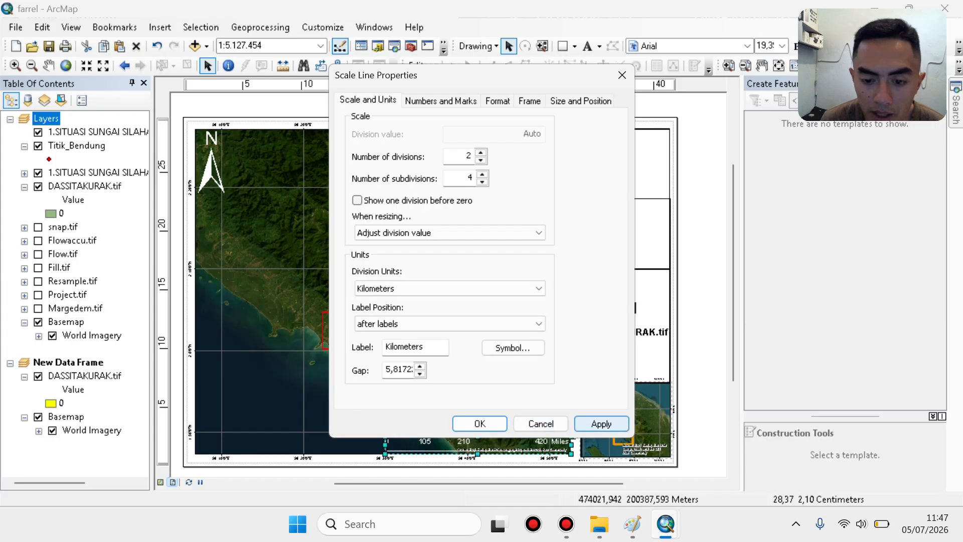
{"action": "left_click", "coordinate": [601, 423]}
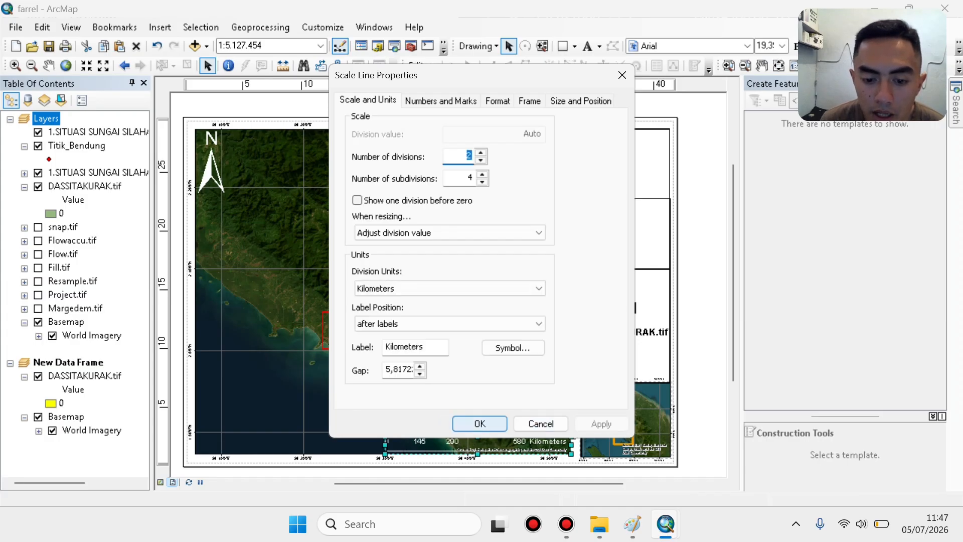
{"action": "left_click", "coordinate": [480, 423]}
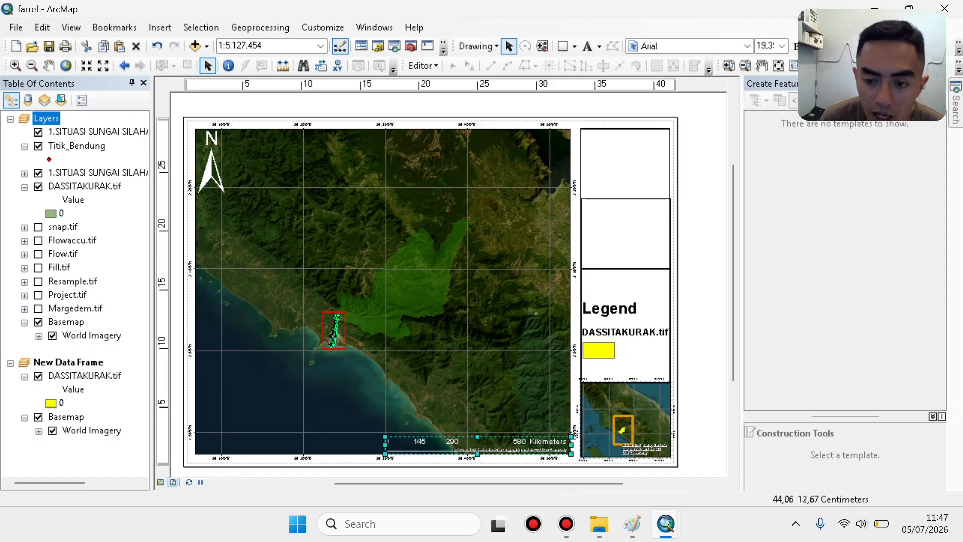
{"action": "left_click", "coordinate": [703, 305]}
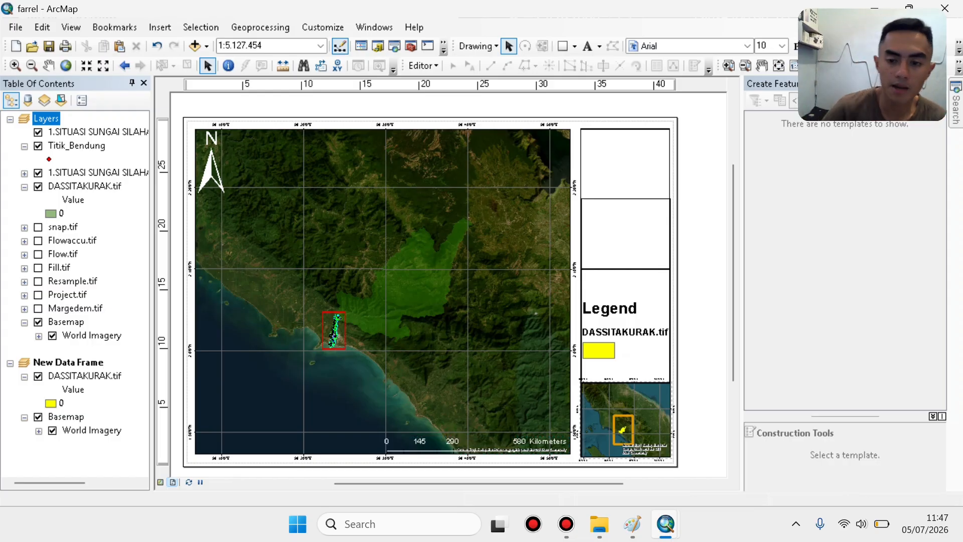
{"action": "left_click", "coordinate": [629, 282]}
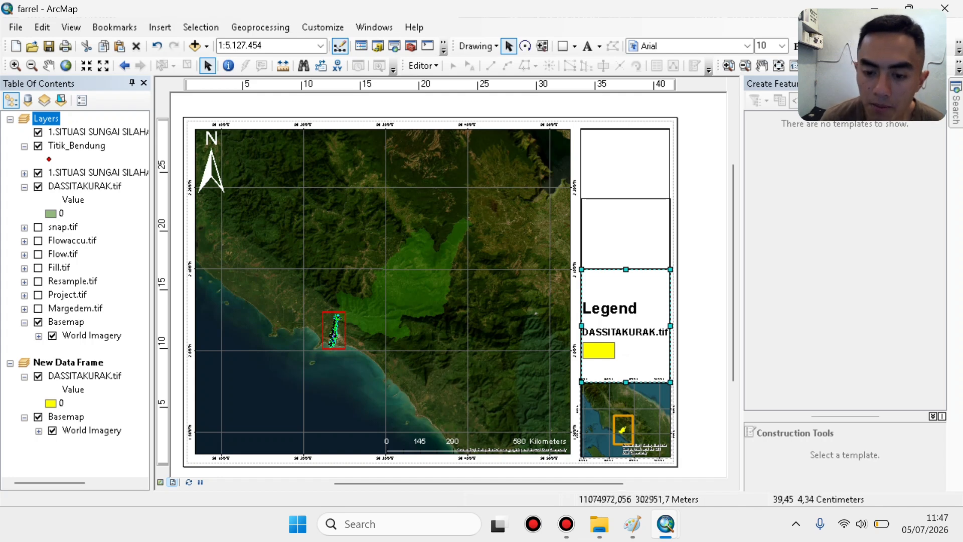
{"action": "left_click", "coordinate": [648, 409]}
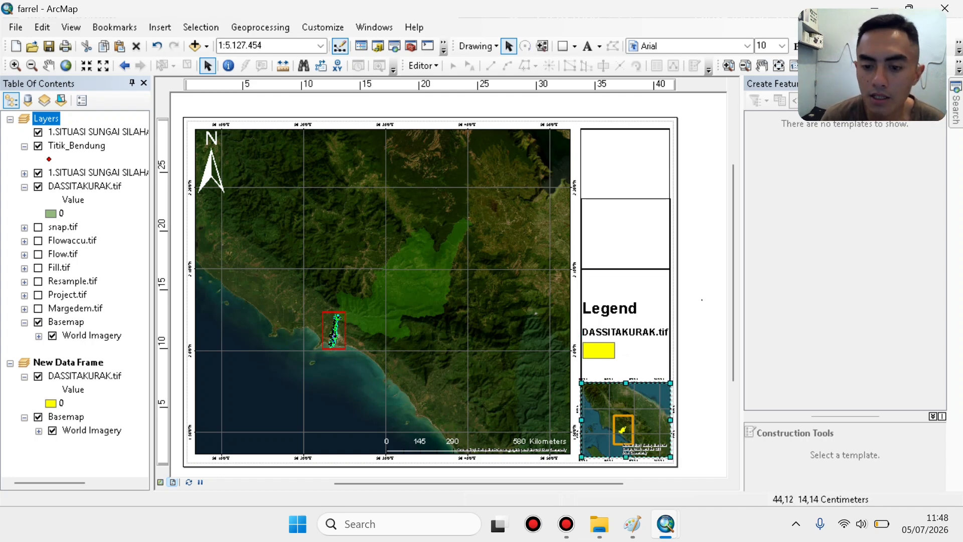
{"action": "key", "text": "Escape"}
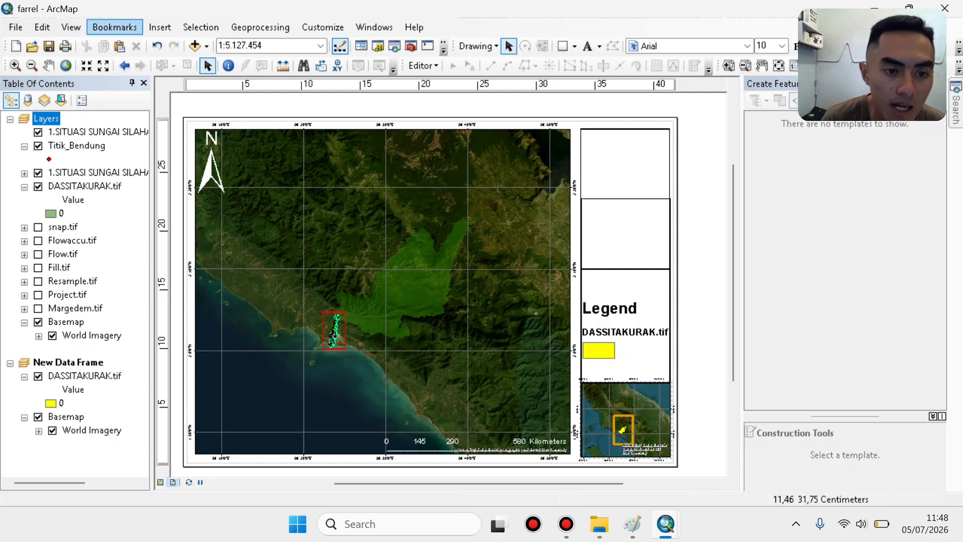
Insert a text element and place it in the empty box above the legend in the side column.
{"action": "left_click", "coordinate": [160, 27]}
{"action": "key", "text": "Escape"}
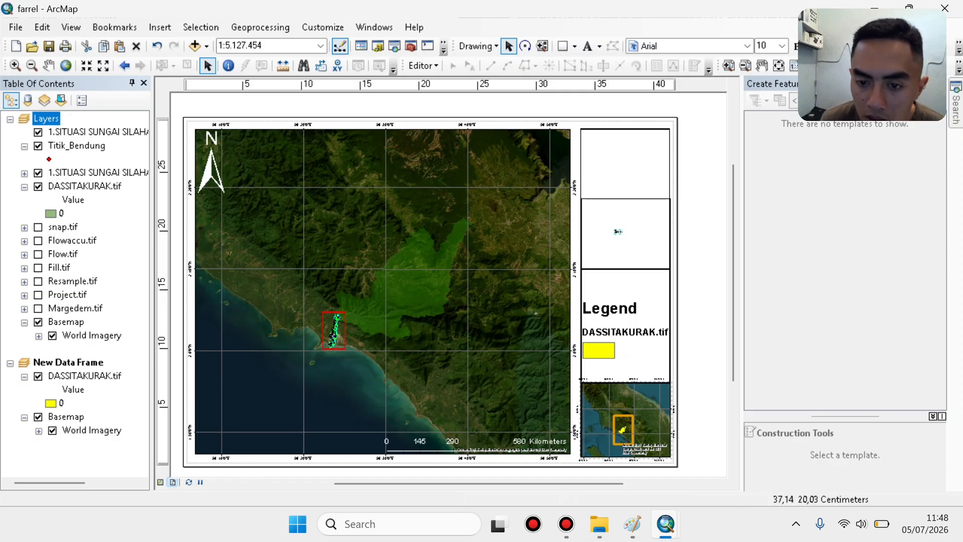
{"action": "left_click", "coordinate": [623, 224]}
{"action": "left_click", "coordinate": [625, 225]}
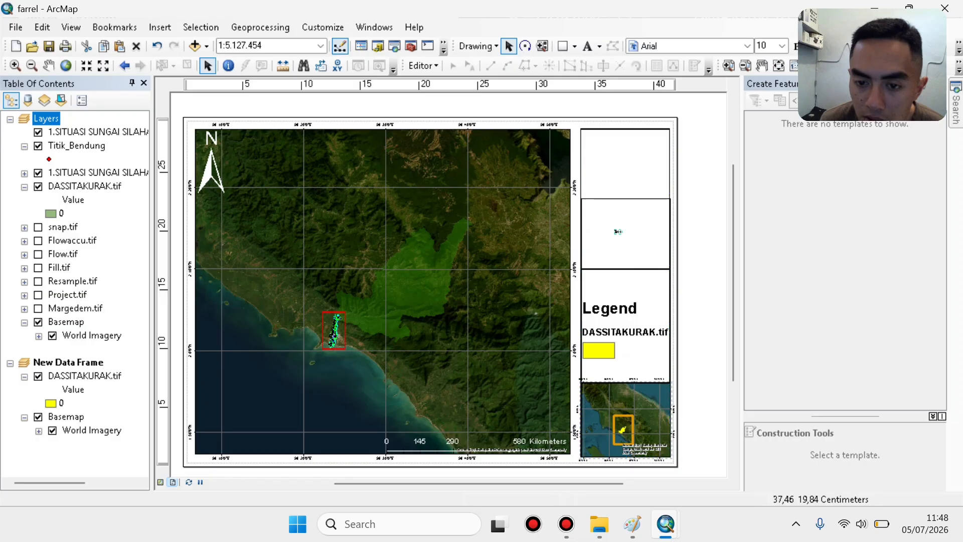
Change the wording of the new side-column text element to "DAS SITAKKURAK".
{"action": "right_click", "coordinate": [617, 231]}
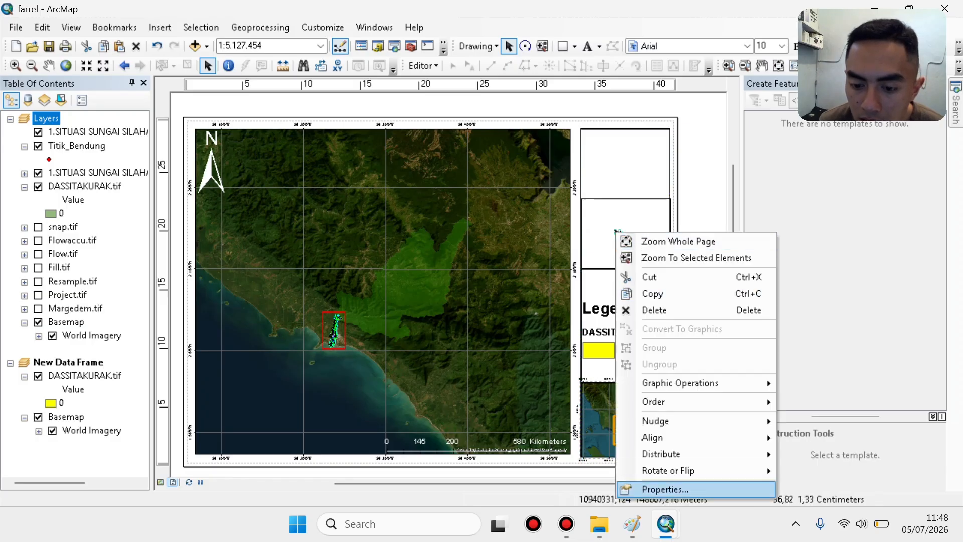
{"action": "left_click", "coordinate": [662, 489]}
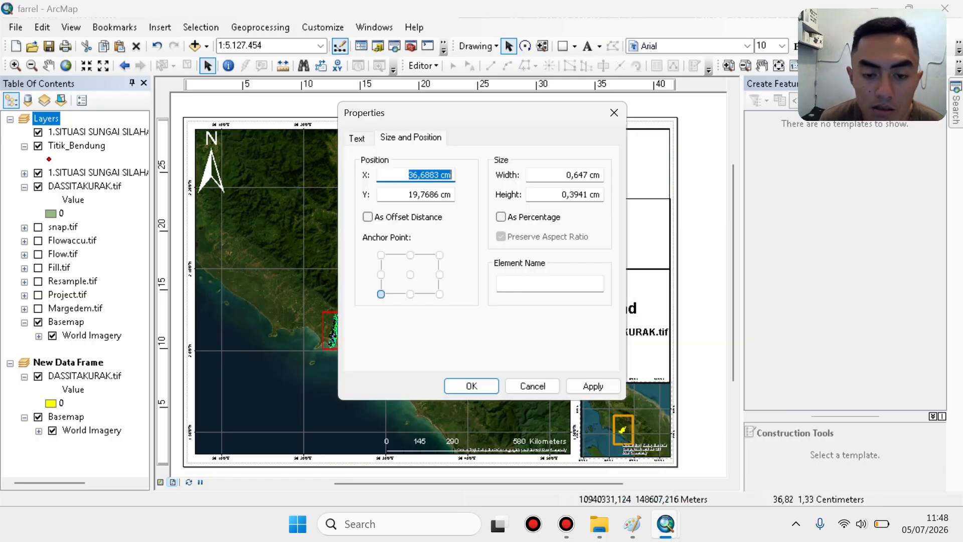
{"action": "key", "text": "ctrl+shift+Tab"}
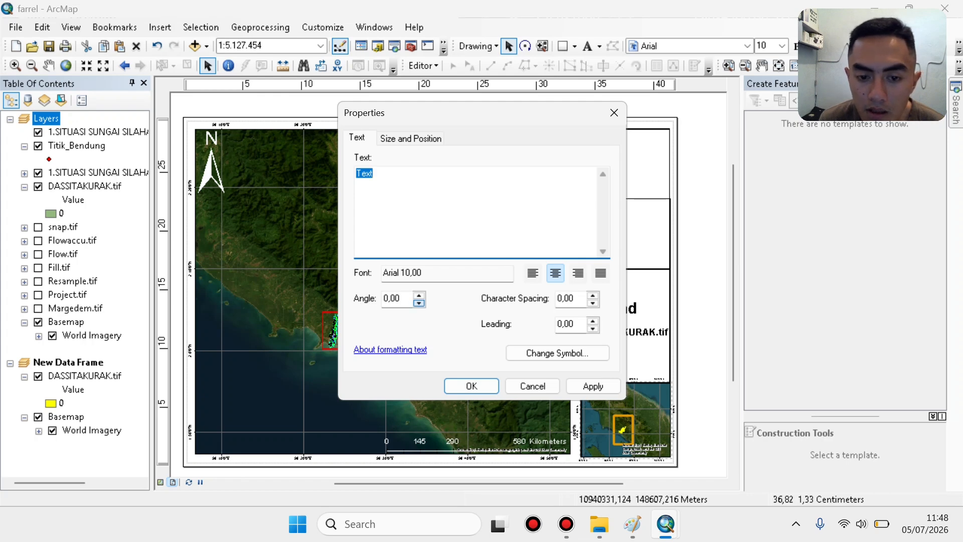
{"action": "key", "text": "BackSpace"}
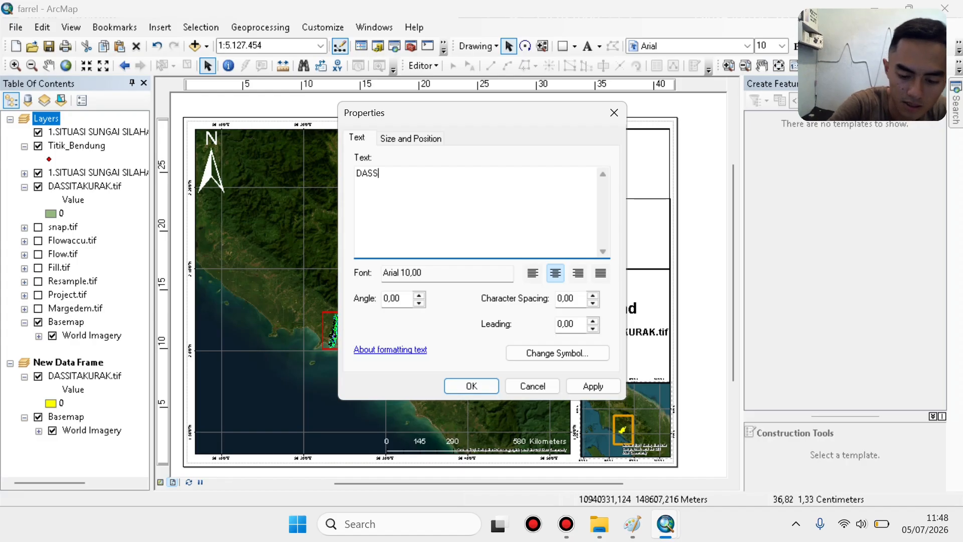
{"action": "type", "text": "DASSITAKURAK"}
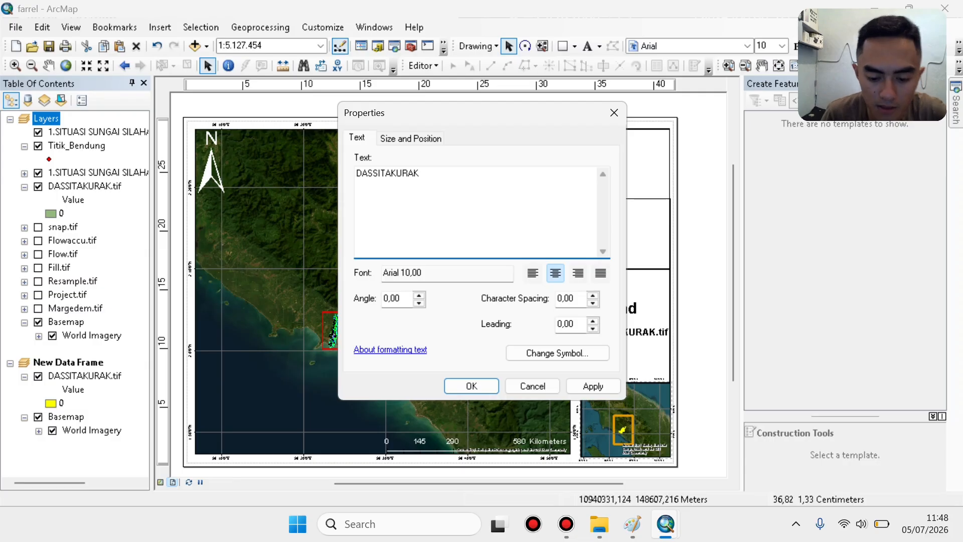
{"action": "left_click", "coordinate": [375, 173]}
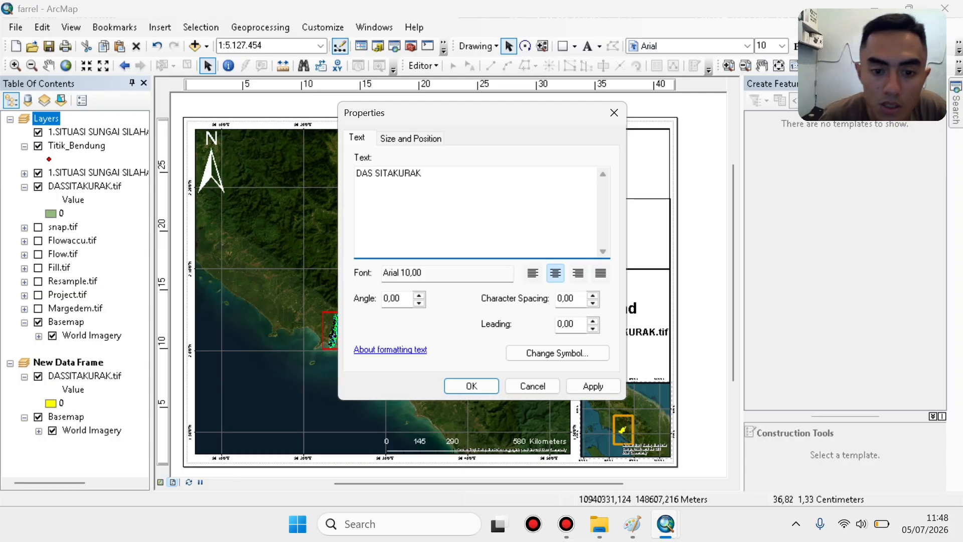
{"action": "left_click", "coordinate": [399, 173]}
{"action": "type", "text": "K"}
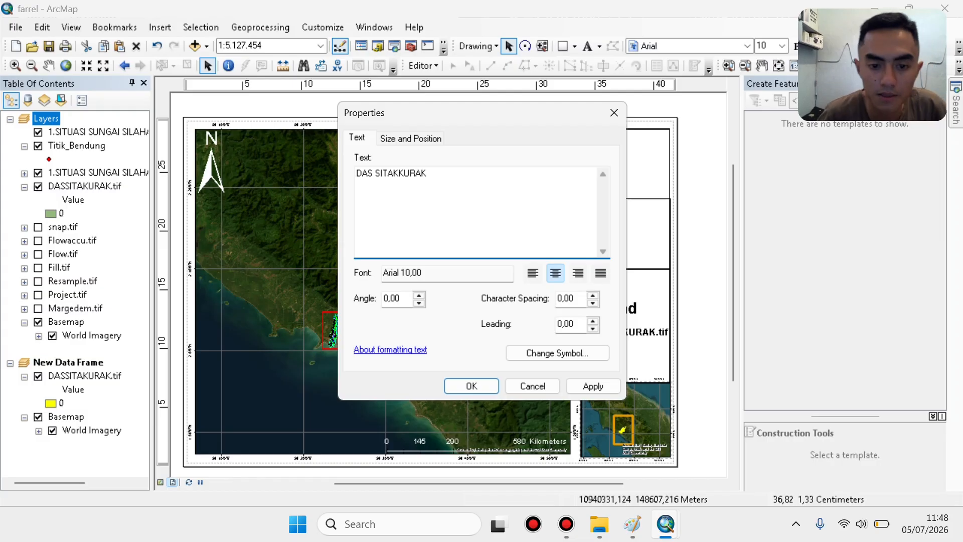
{"action": "left_click", "coordinate": [593, 385]}
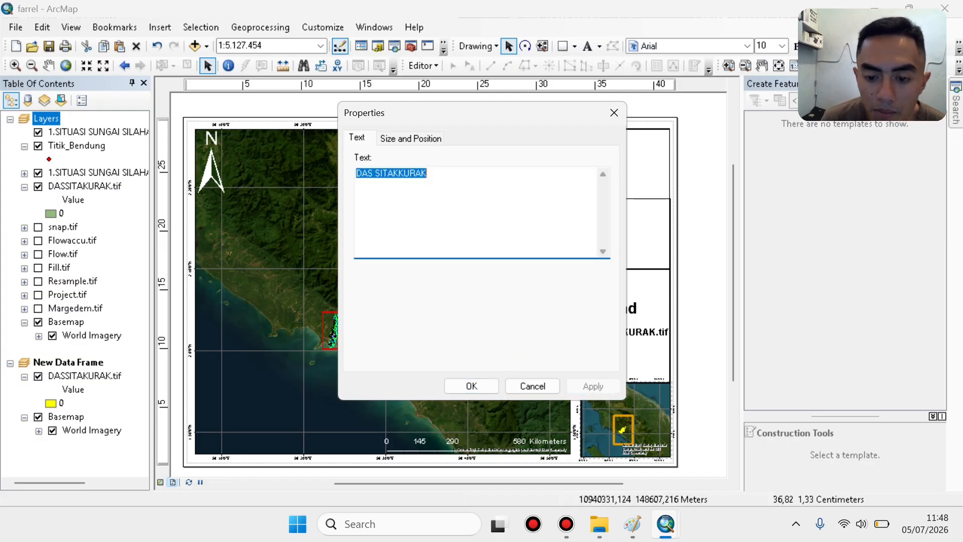
{"action": "left_click", "coordinate": [471, 386]}
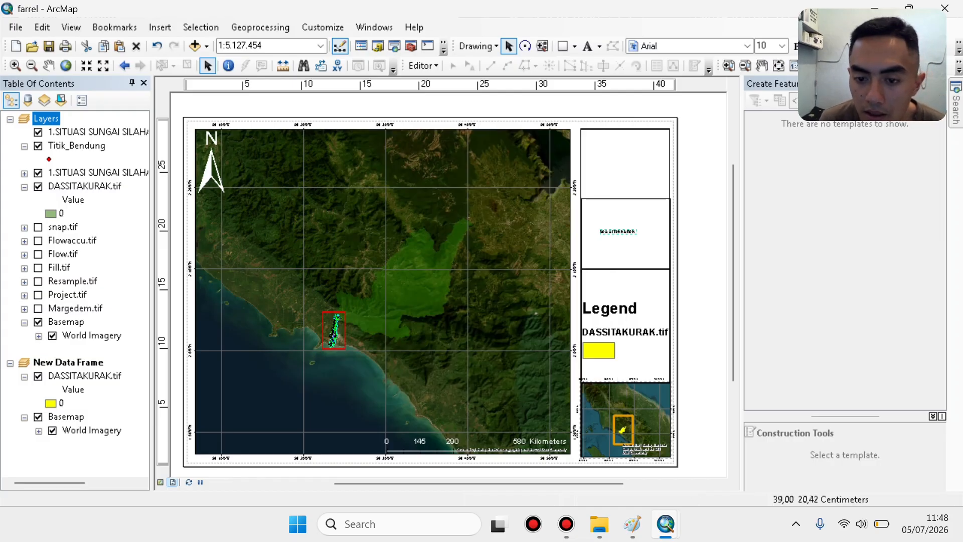
{"action": "left_click", "coordinate": [651, 227]}
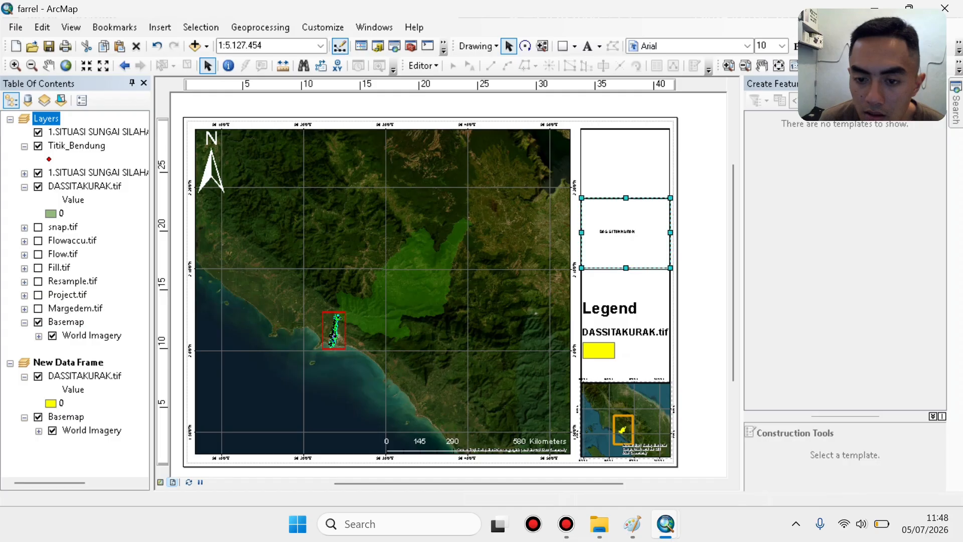
{"action": "left_click", "coordinate": [669, 253]}
{"action": "left_click", "coordinate": [667, 250]}
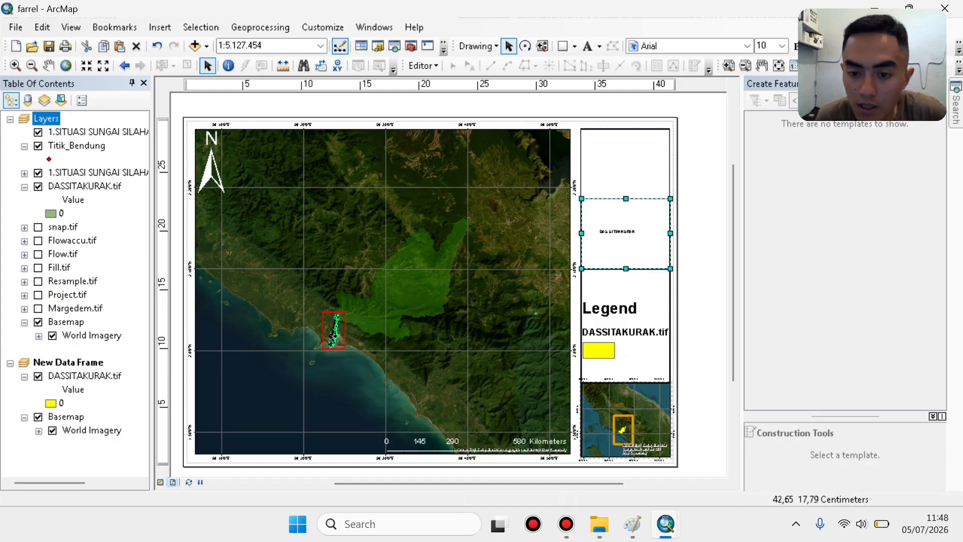
{"action": "key", "text": "Escape"}
{"action": "left_click", "coordinate": [631, 226]}
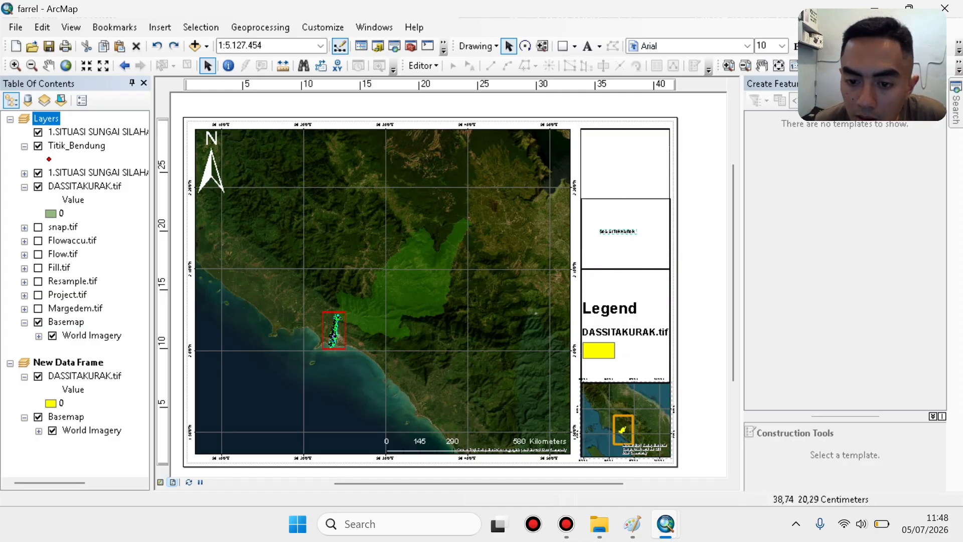
{"action": "left_click", "coordinate": [635, 226]}
{"action": "left_click_drag", "start_coordinate": [618, 231], "coordinate": [493, 291]}
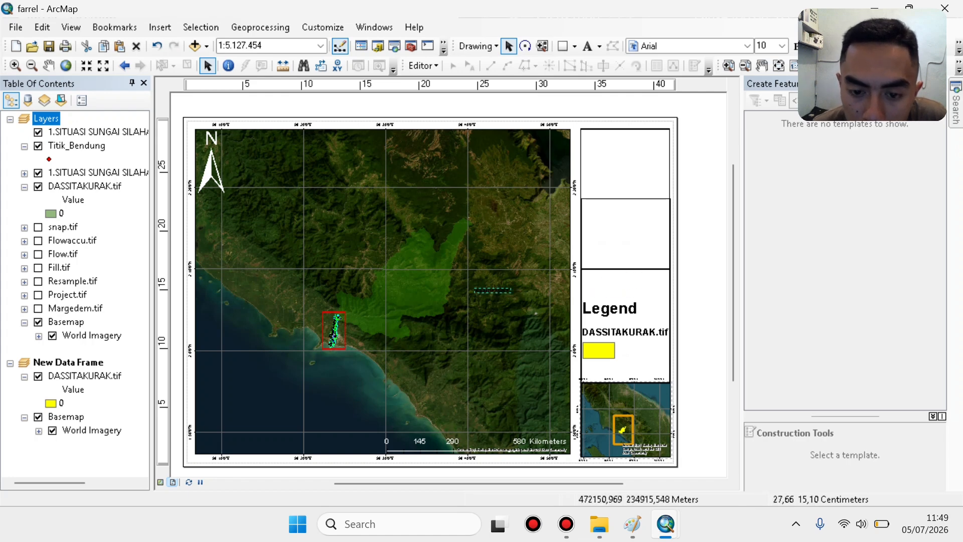
{"action": "left_click", "coordinate": [493, 290]}
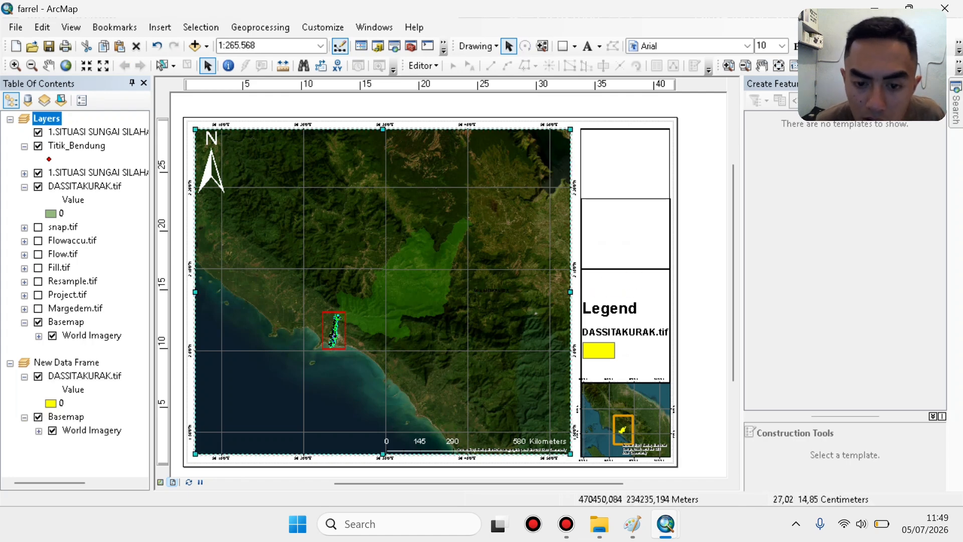
{"action": "left_click", "coordinate": [504, 290]}
{"action": "left_click_drag", "start_coordinate": [505, 290], "coordinate": [652, 220]}
Set the width of the DAS SITAKKURAK text to 7 cm in its size properties, keeping its proportions.
{"action": "right_click", "coordinate": [643, 227]}
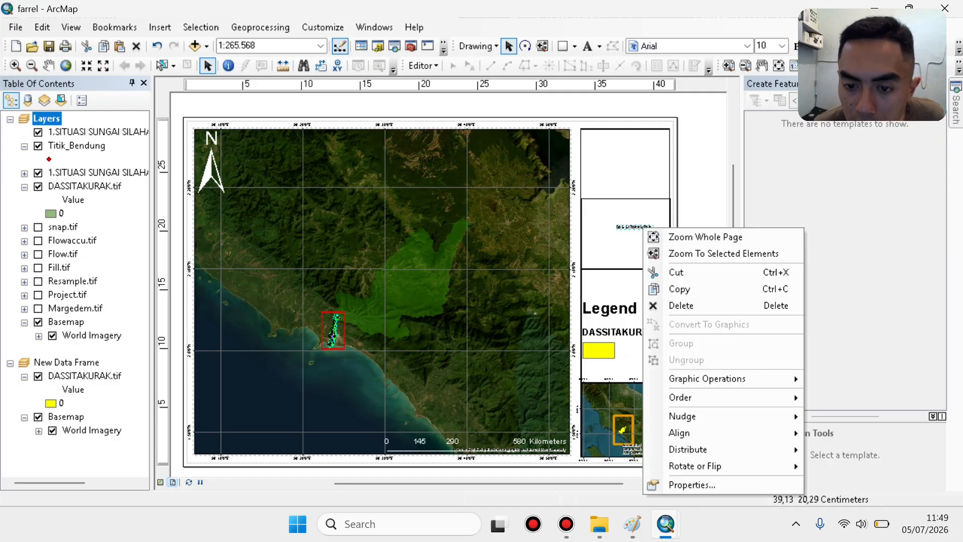
{"action": "left_click", "coordinate": [667, 483]}
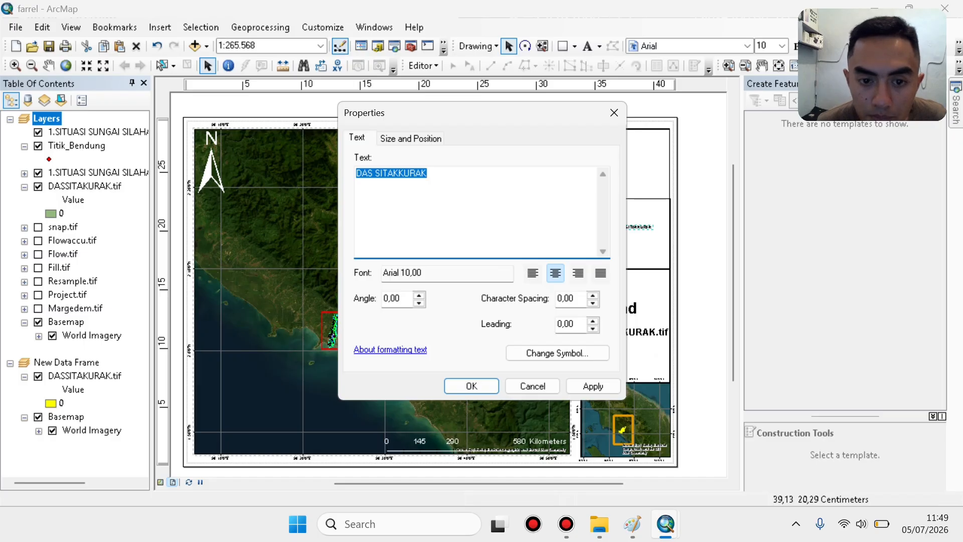
{"action": "left_click", "coordinate": [411, 138]}
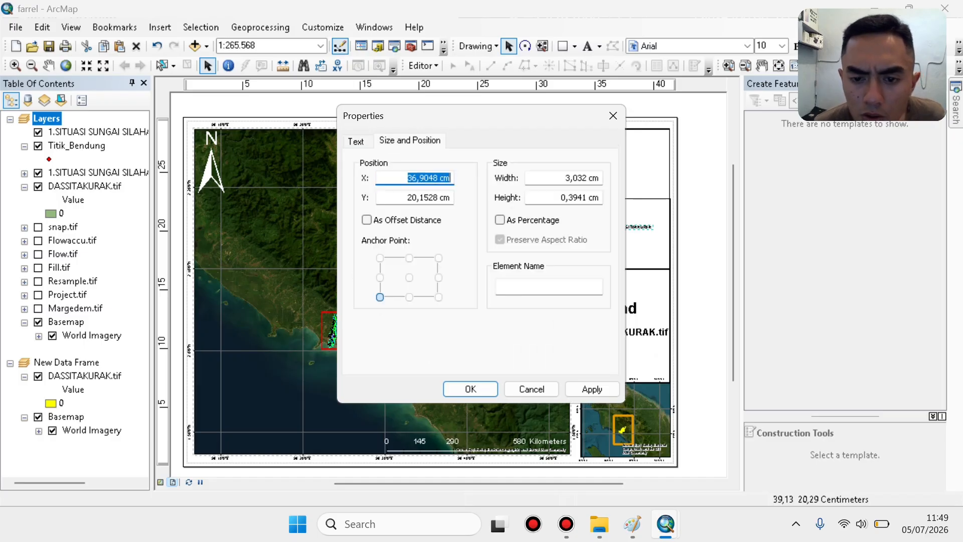
{"action": "left_click_drag", "start_coordinate": [566, 177], "coordinate": [583, 178]}
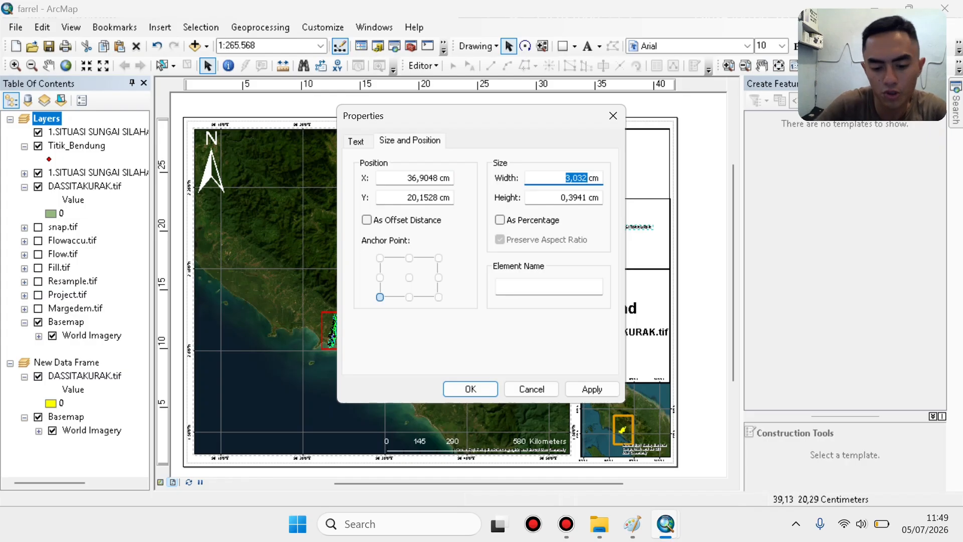
{"action": "type", "text": "7"}
{"action": "key", "text": "Tab"}
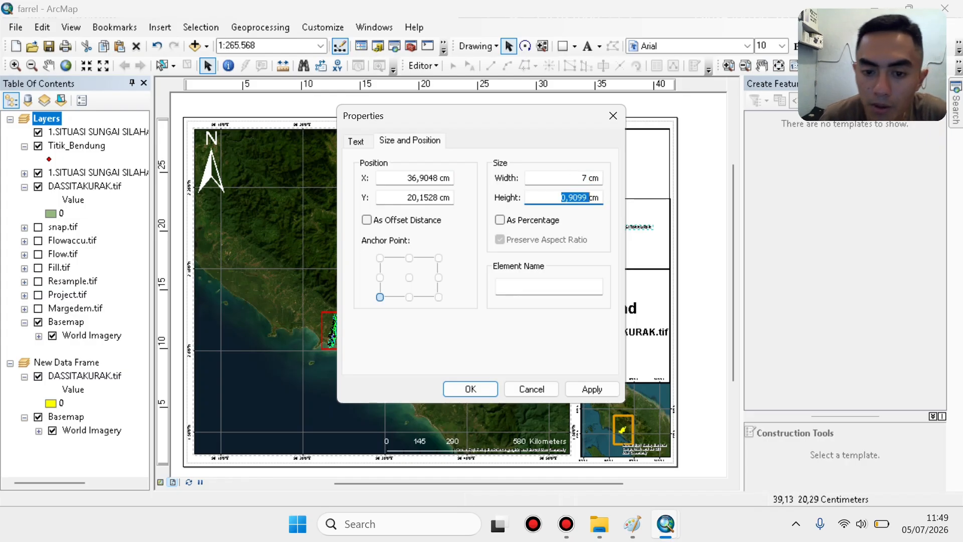
{"action": "left_click", "coordinate": [592, 389]}
{"action": "left_click", "coordinate": [470, 389]}
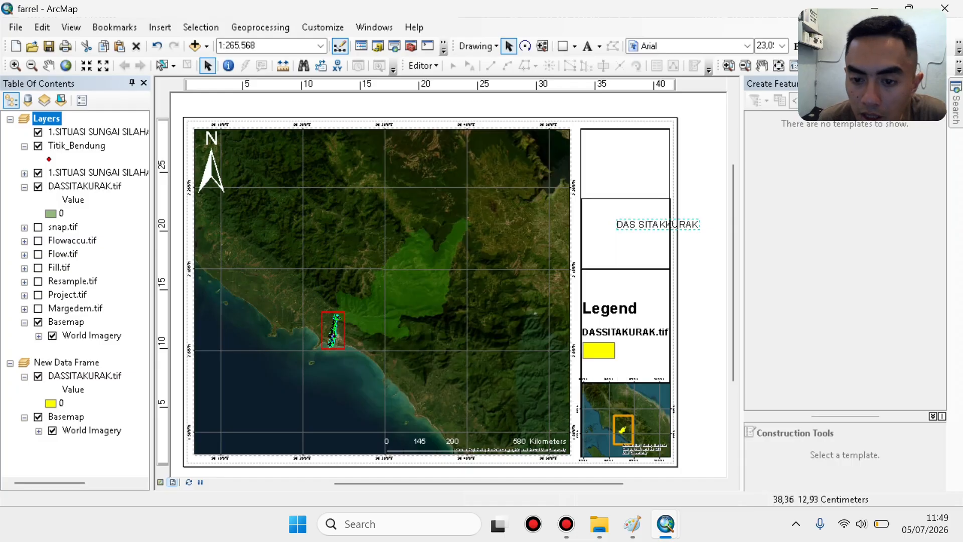
Centre the enlarged DAS SITAKKURAK text within the box above the legend and deselect it.
{"action": "left_click_drag", "start_coordinate": [647, 223], "coordinate": [615, 231]}
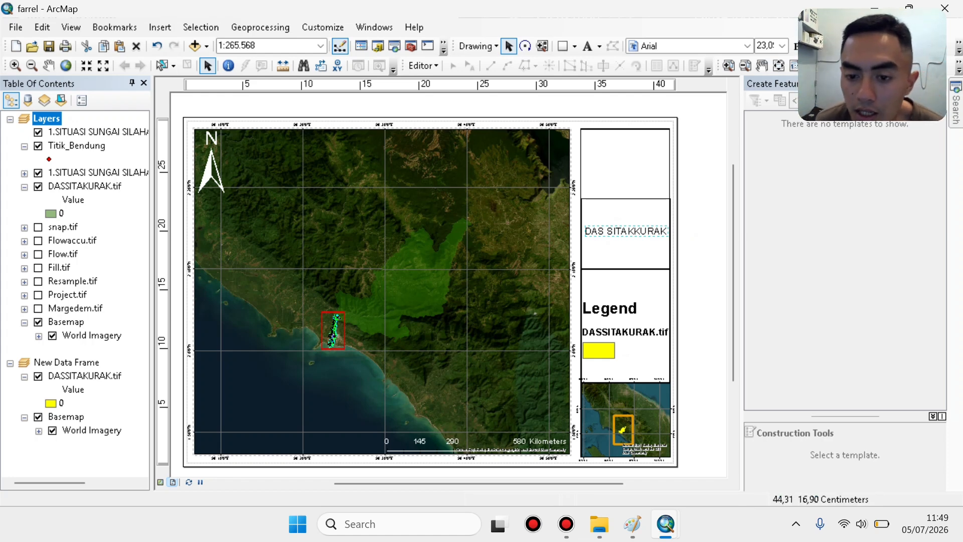
{"action": "left_click", "coordinate": [705, 244]}
{"action": "left_click", "coordinate": [634, 230]}
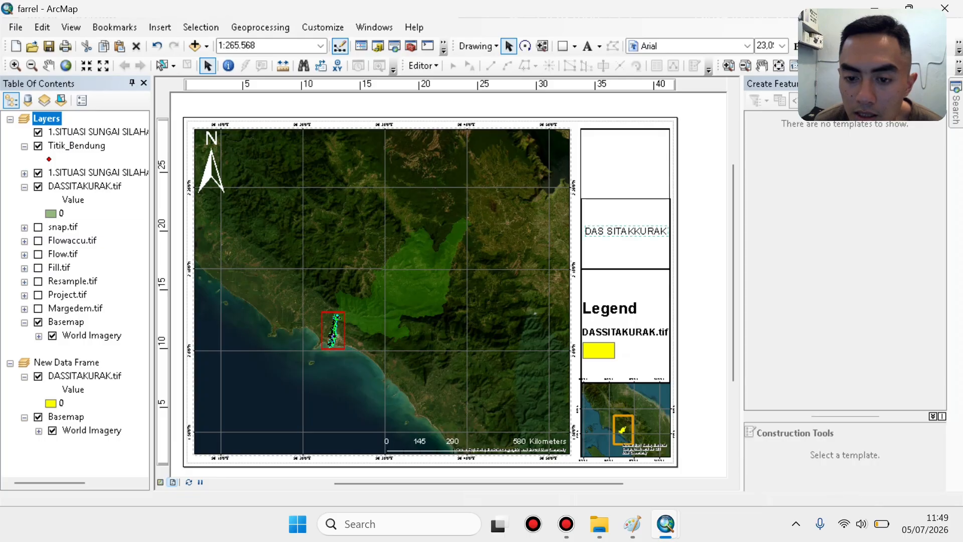
{"action": "left_click", "coordinate": [705, 256]}
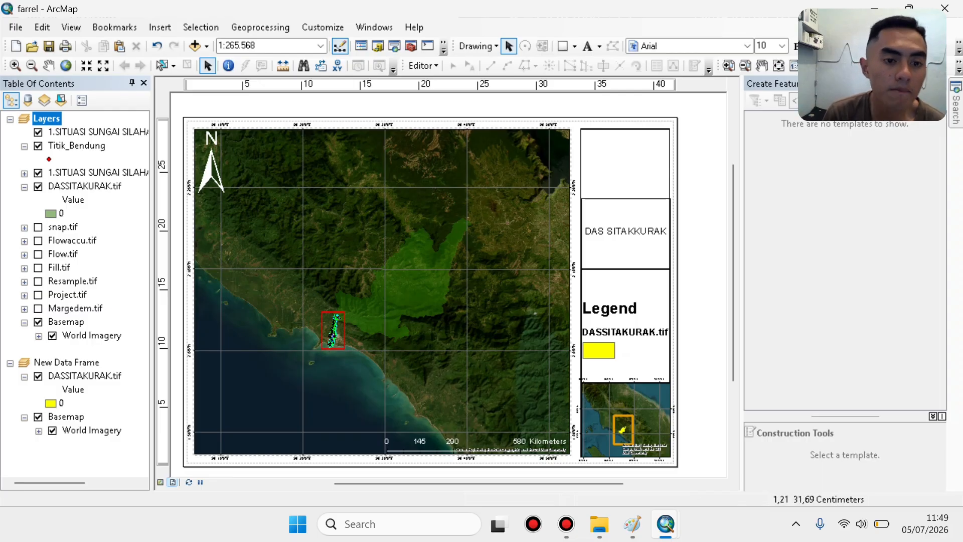
Insert the picture LOGO_UNJANI-removebg-preview (1) from the Downloads folder into the layout.
{"action": "key", "text": "alt+i"}
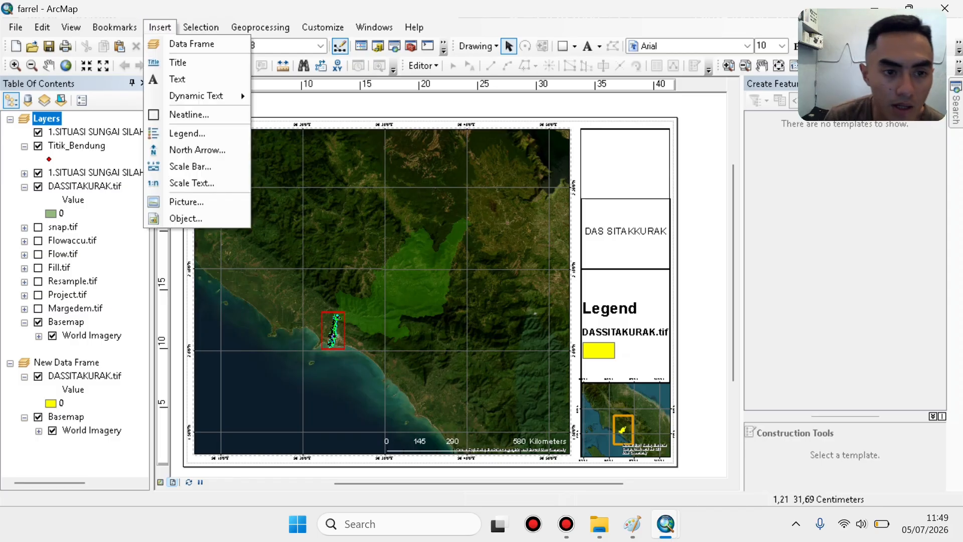
{"action": "key", "text": "Down"}
{"action": "key", "text": "Down"}
{"action": "key", "text": "Down"}
{"action": "key", "text": "Down"}
{"action": "key", "text": "Down"}
{"action": "key", "text": "Down"}
{"action": "key", "text": "Down"}
{"action": "key", "text": "Down"}
{"action": "key", "text": "Down"}
{"action": "key", "text": "Return"}
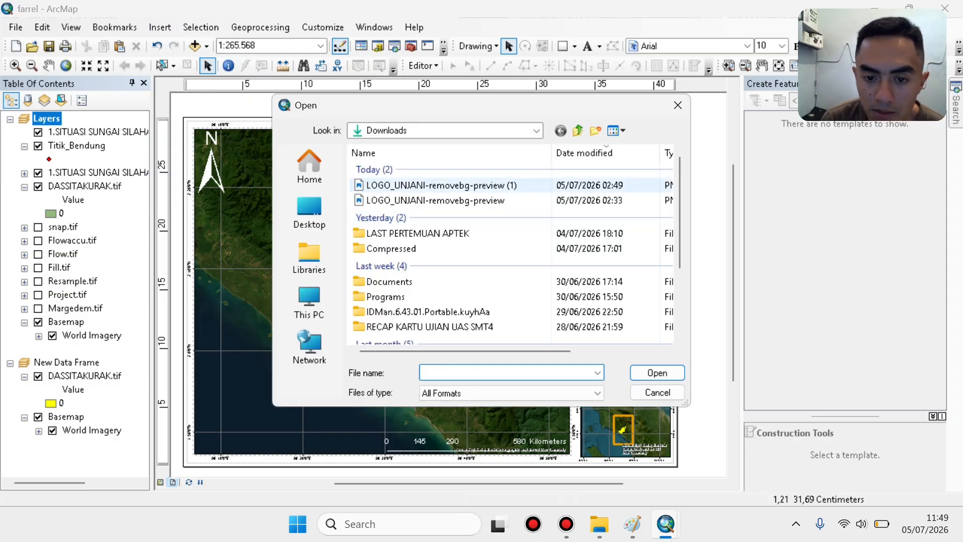
{"action": "left_click", "coordinate": [436, 185]}
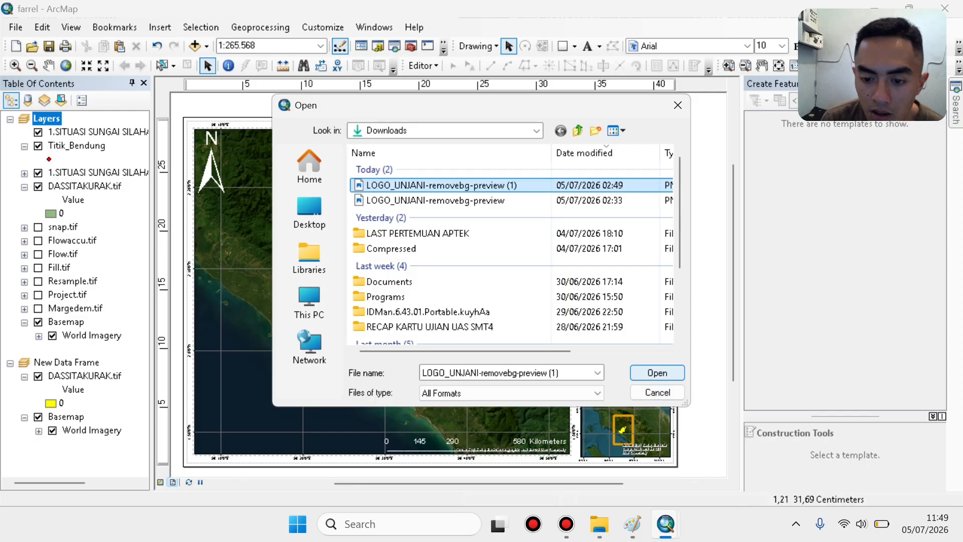
{"action": "left_click", "coordinate": [658, 373]}
Move the logo into the uppermost side-column box, shrink it to the box's height, centre it, and deselect it.
{"action": "left_click_drag", "start_coordinate": [422, 297], "coordinate": [608, 219]}
{"action": "left_click_drag", "start_coordinate": [538, 139], "coordinate": [617, 188]}
{"action": "left_click_drag", "start_coordinate": [649, 246], "coordinate": [627, 175]}
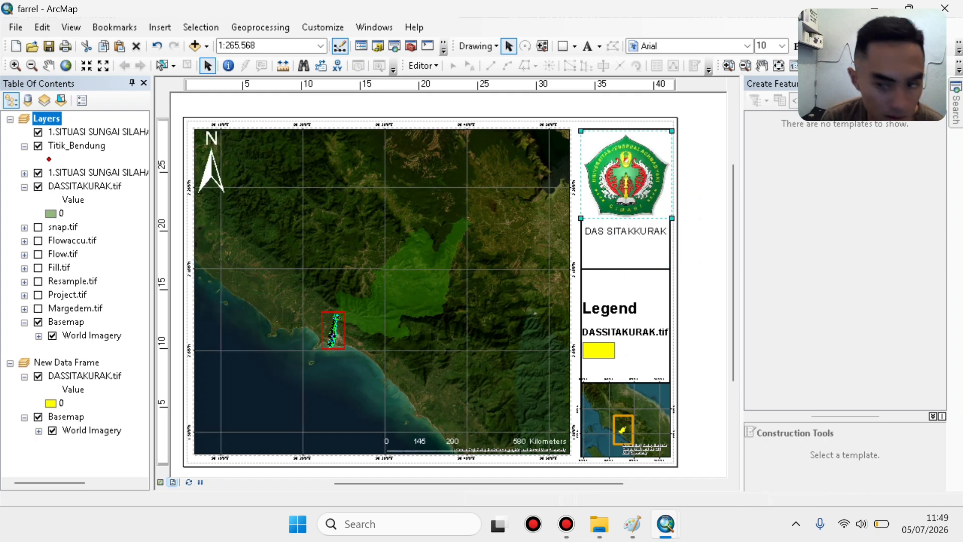
{"action": "left_click_drag", "start_coordinate": [673, 218], "coordinate": [651, 198]}
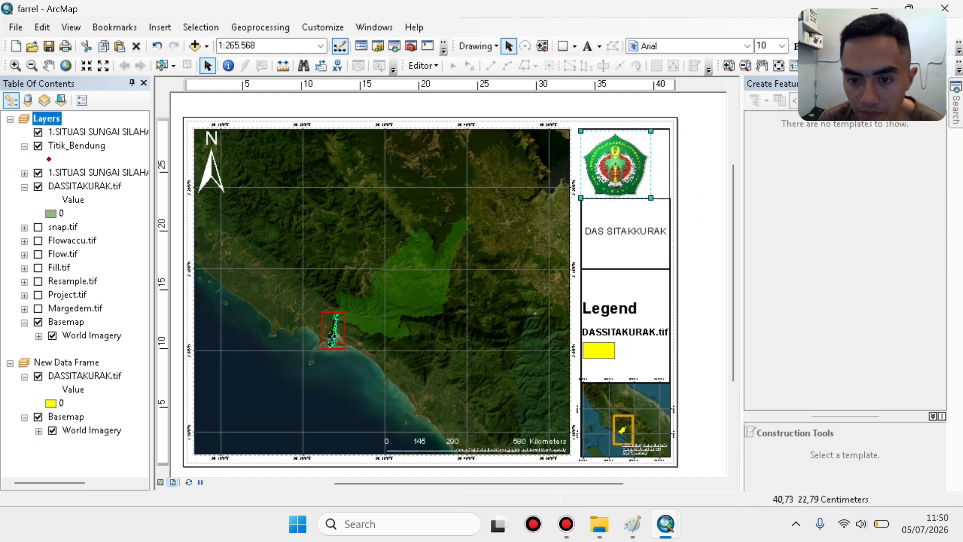
{"action": "left_click_drag", "start_coordinate": [640, 161], "coordinate": [652, 160]}
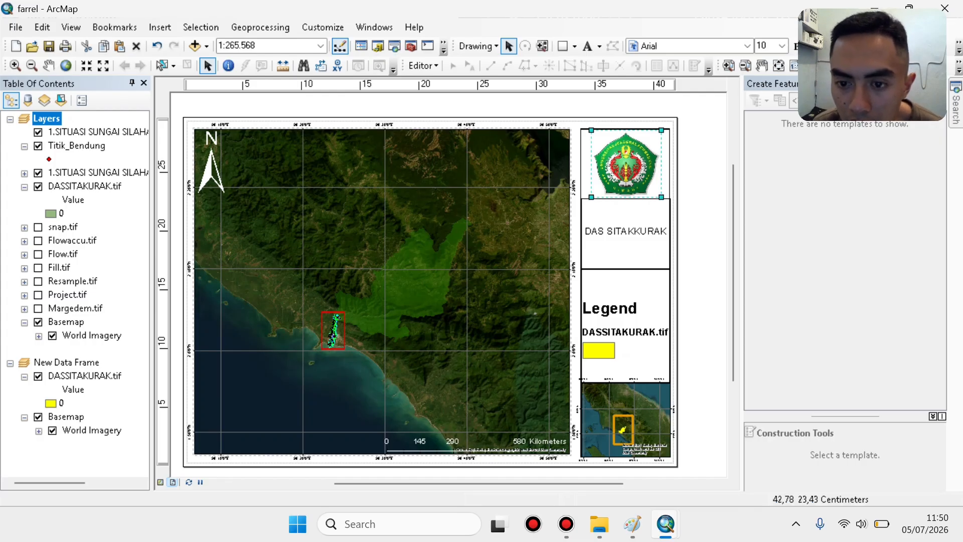
{"action": "key", "text": "Escape"}
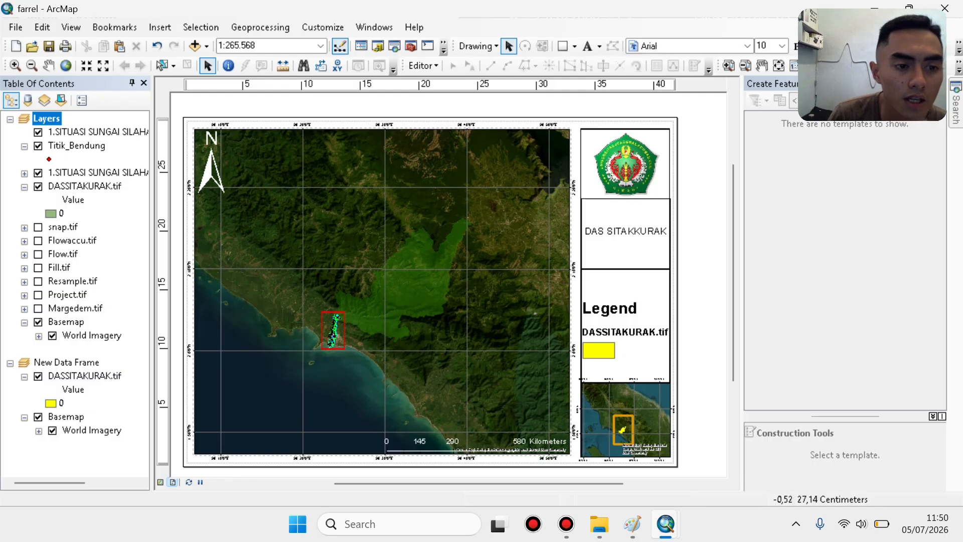
Start a map export and set its destination to the Arcgis folder in Documents > ArcGIS > GIS kelas b.
{"action": "left_click", "coordinate": [15, 27]}
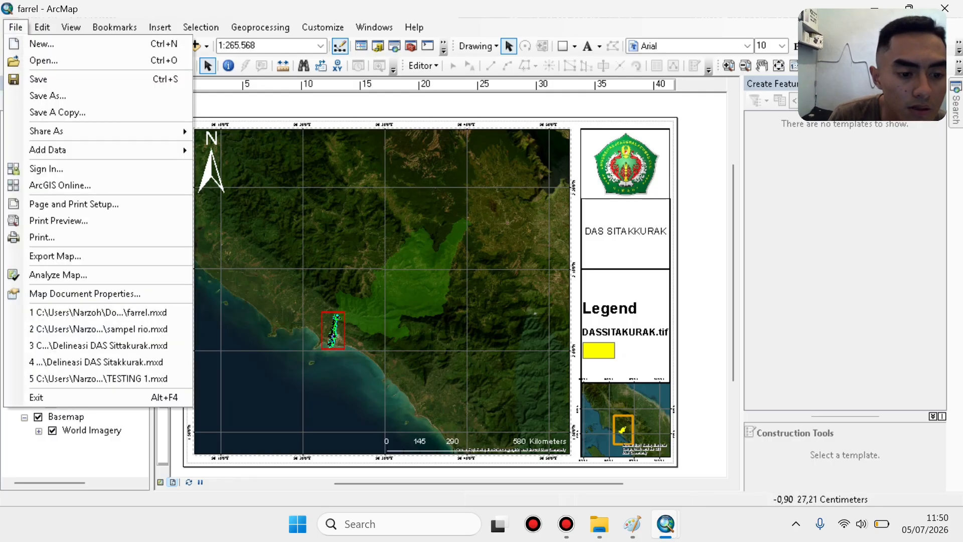
{"action": "left_click", "coordinate": [55, 256]}
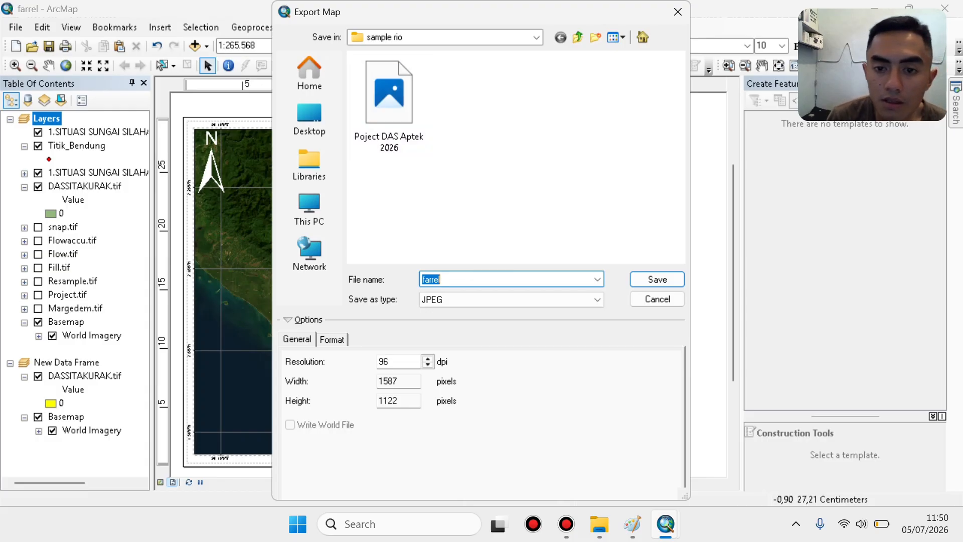
{"action": "left_click", "coordinate": [537, 37]}
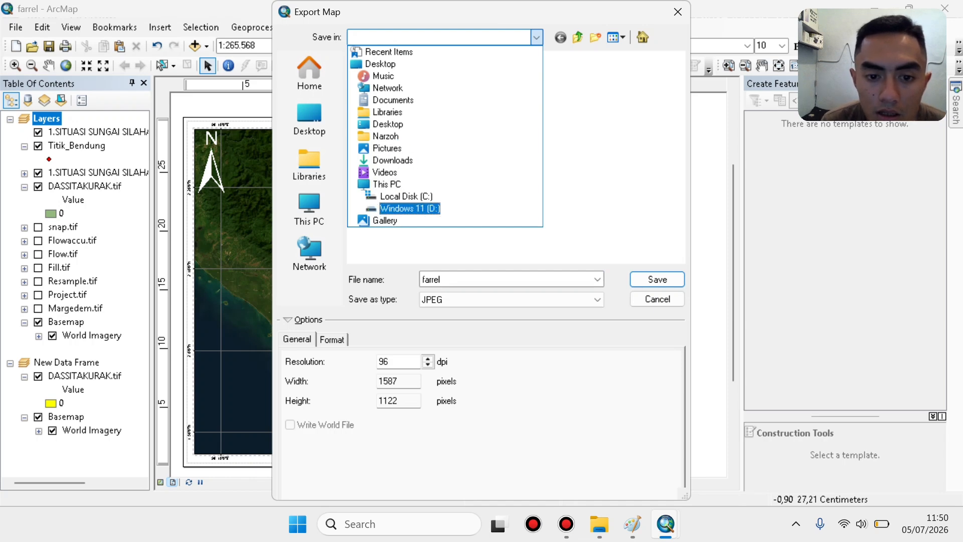
{"action": "left_click", "coordinate": [393, 99]}
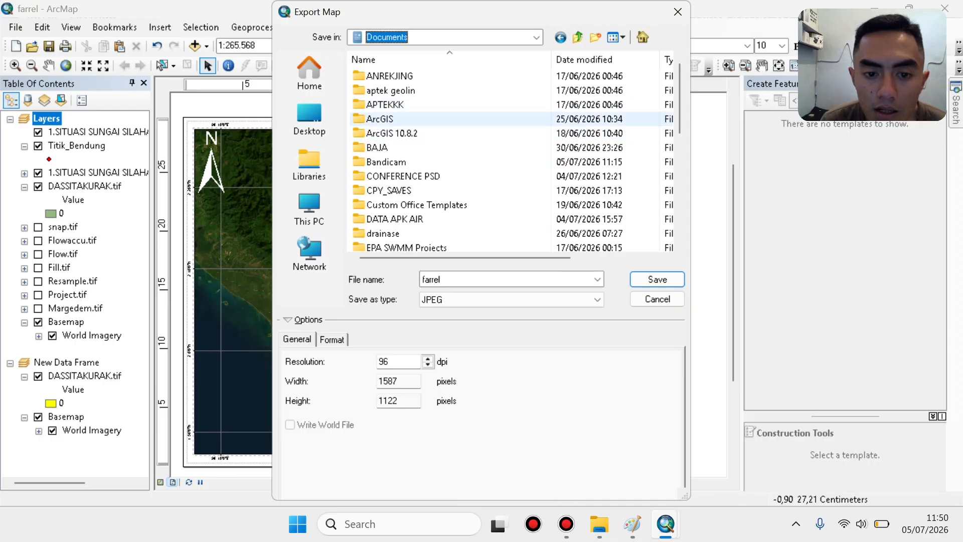
{"action": "double_click", "coordinate": [380, 119]}
{"action": "double_click", "coordinate": [389, 90]}
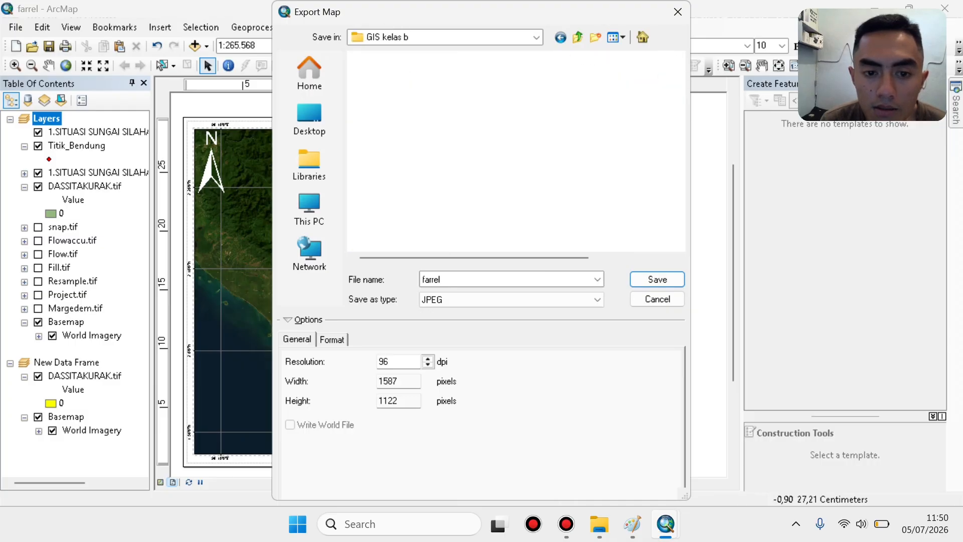
{"action": "double_click", "coordinate": [377, 78]}
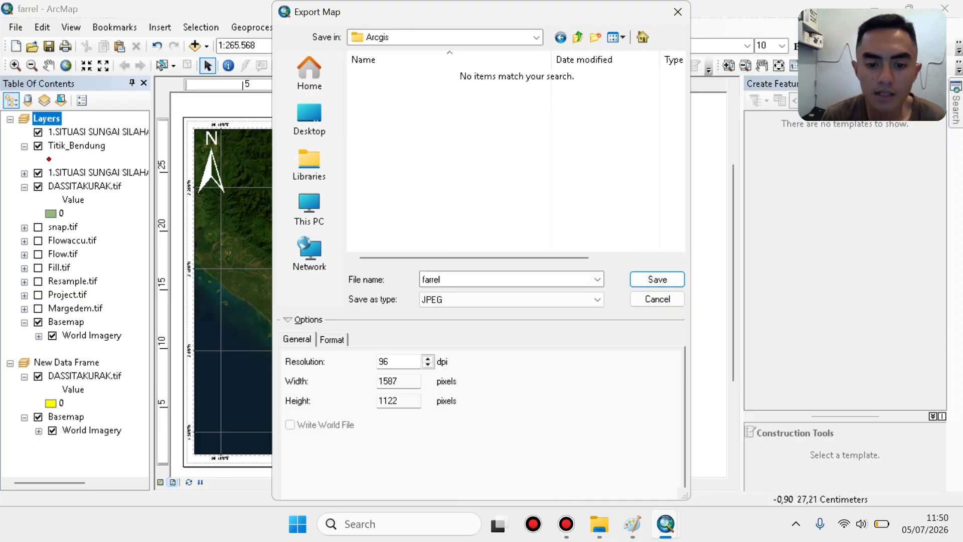
Replace the file name with the author's full name and export the layout as a JPEG.
{"action": "key", "text": "End"}
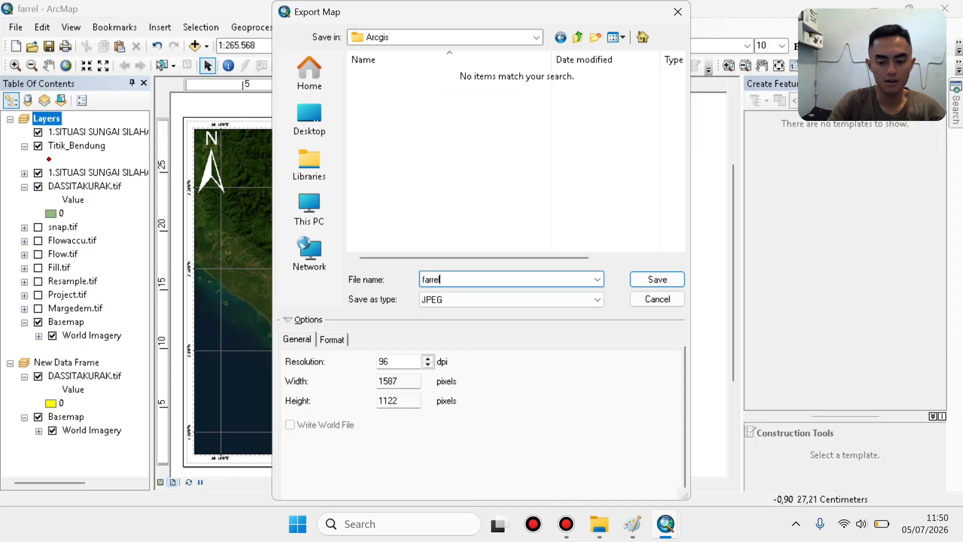
{"action": "key", "text": "BackSpace"}
{"action": "key", "text": "BackSpace"}
{"action": "key", "text": "BackSpace"}
{"action": "key", "text": "BackSpace"}
{"action": "key", "text": "BackSpace"}
{"action": "key", "text": "BackSpace"}
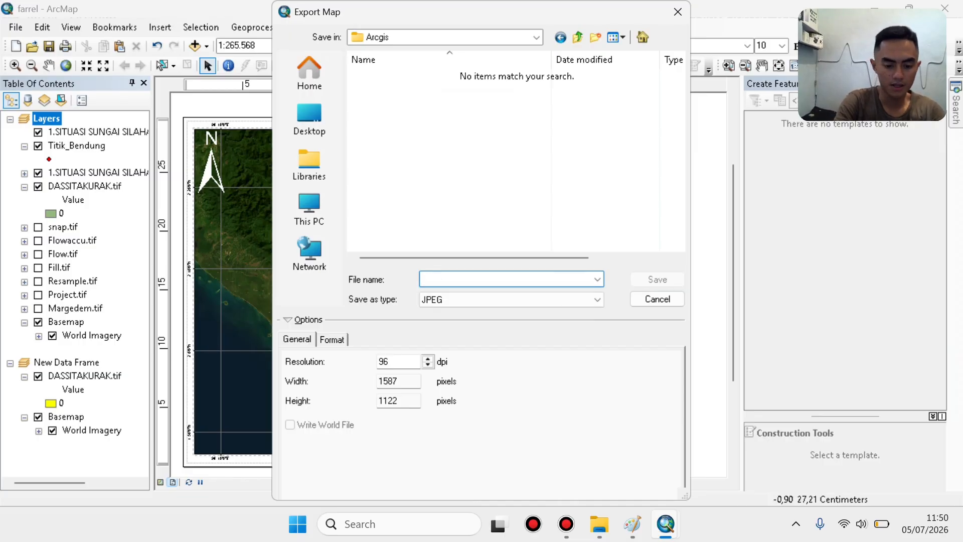
{"action": "type", "text": "Farrel"}
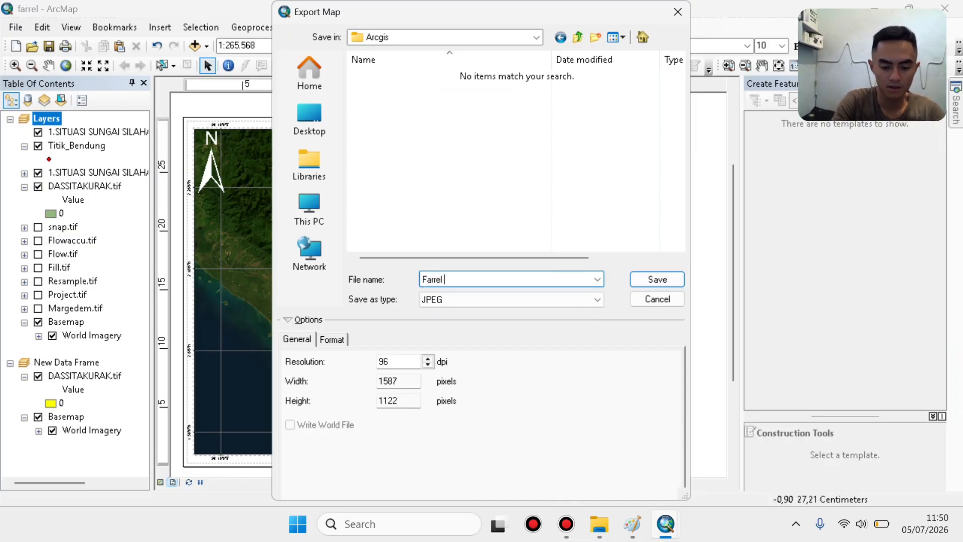
{"action": "type", "text": " Adyna F"}
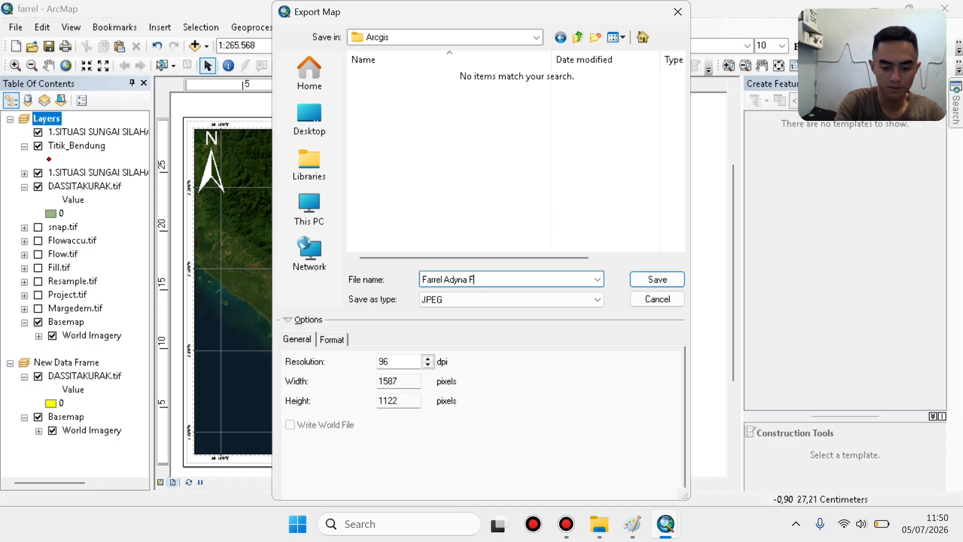
{"action": "type", "text": "adilla"}
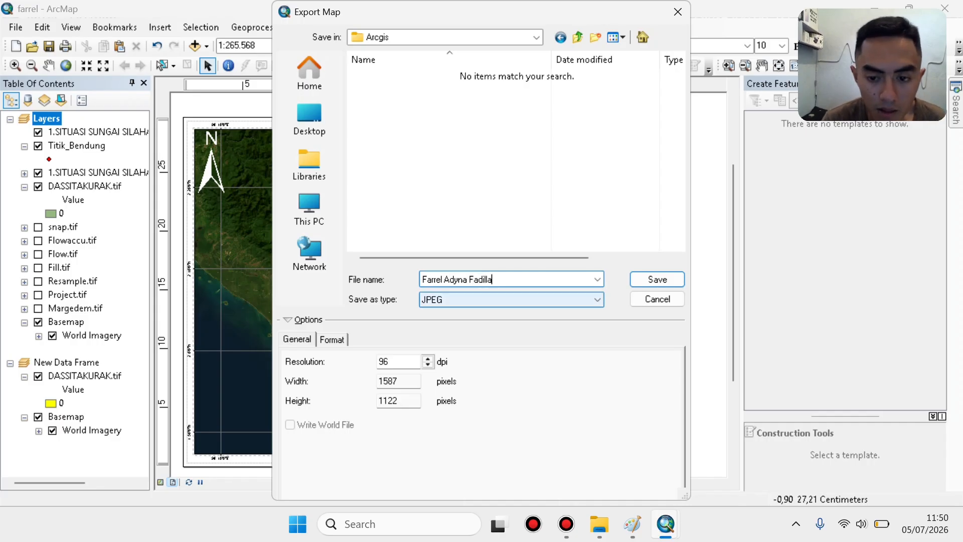
{"action": "left_click", "coordinate": [657, 279]}
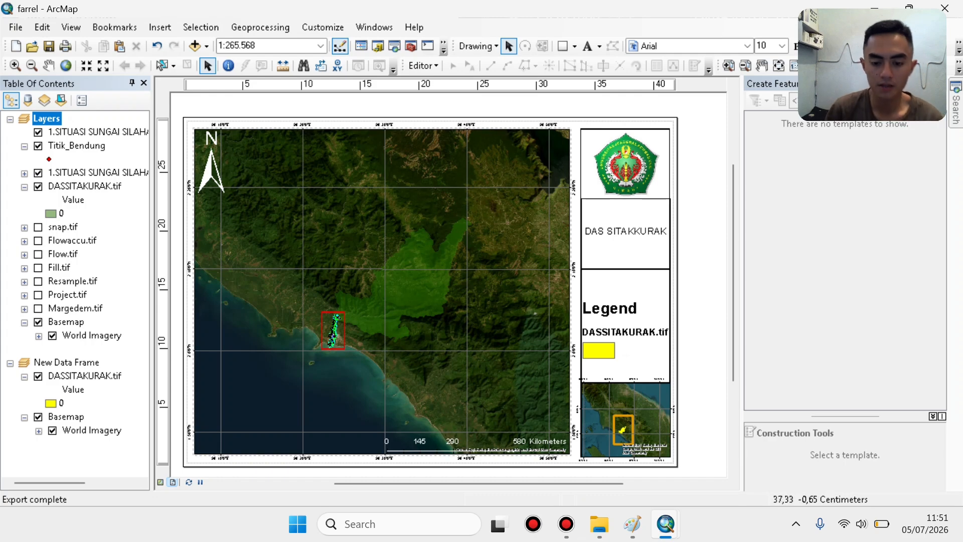
Switch to File Explorer, go to the Arcgis folder inside GIS kelas b, and open the exported JPG map in Paint.
{"action": "mouse_move", "coordinate": [600, 524]}
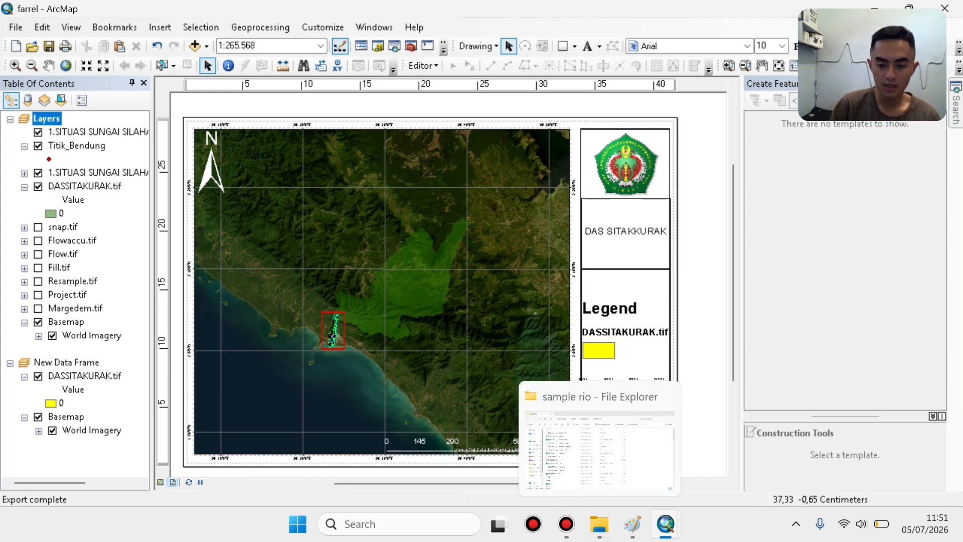
{"action": "left_click", "coordinate": [602, 442]}
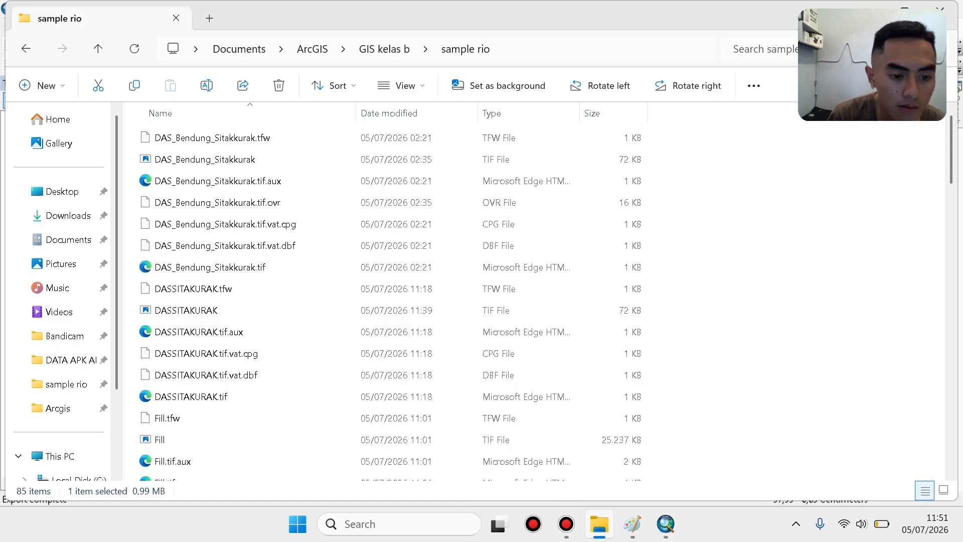
{"action": "left_click", "coordinate": [385, 49]}
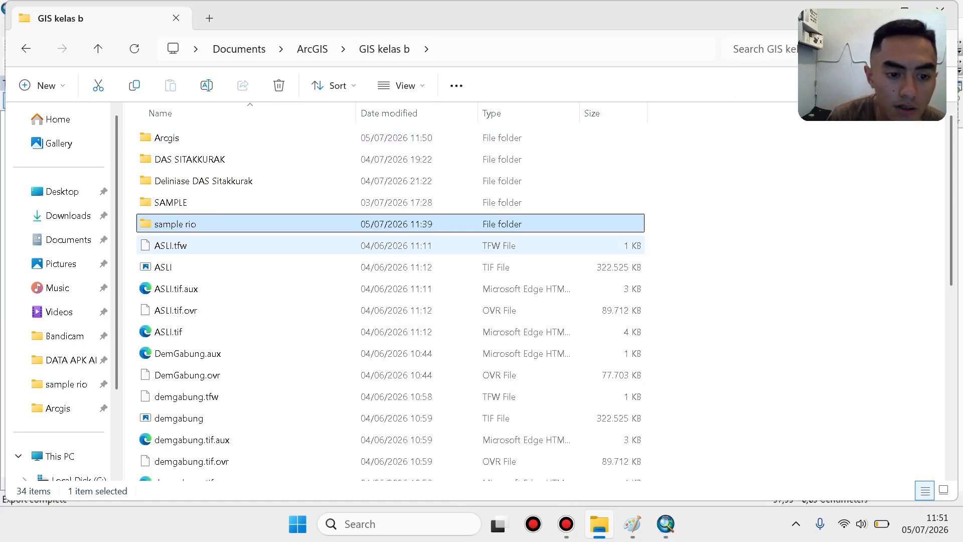
{"action": "left_click", "coordinate": [201, 137]}
{"action": "key", "text": "Return"}
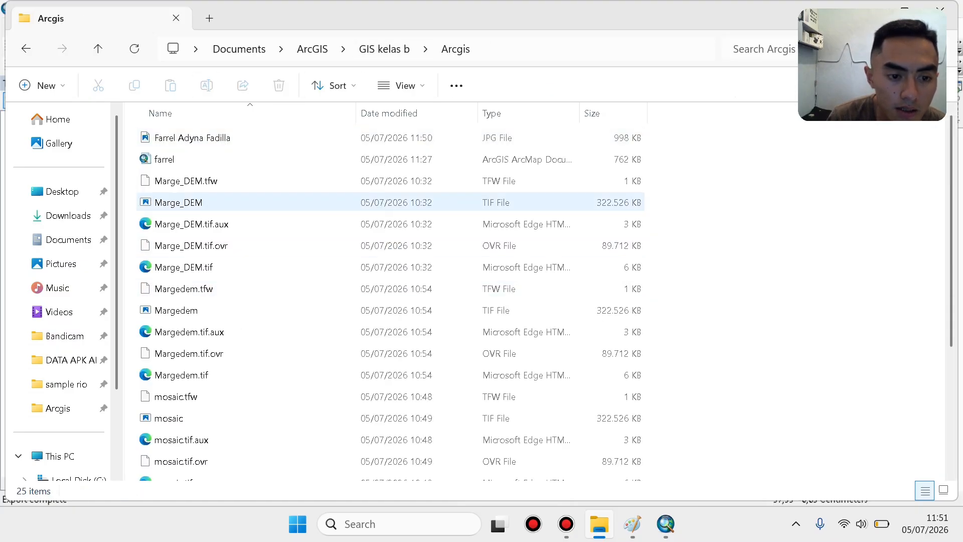
{"action": "left_click", "coordinate": [192, 160]}
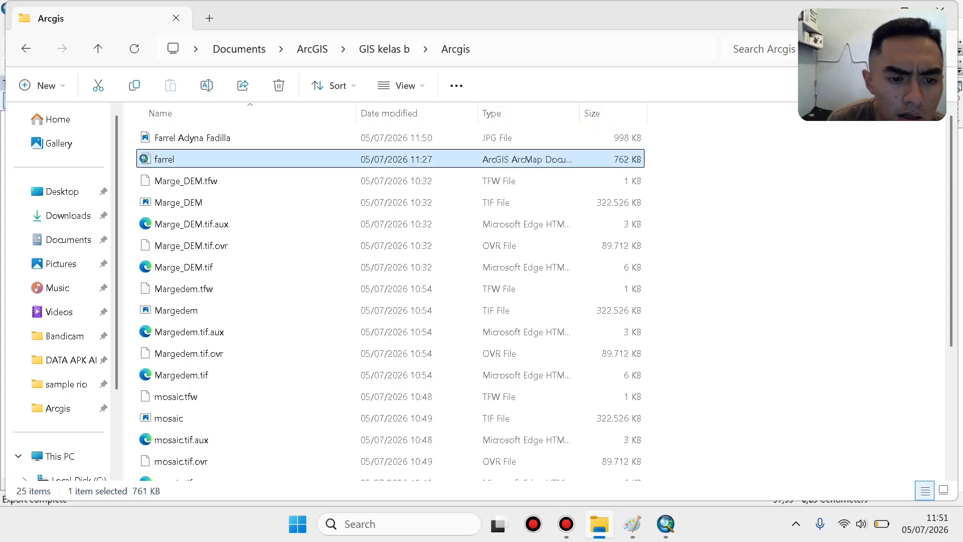
{"action": "left_click", "coordinate": [193, 138]}
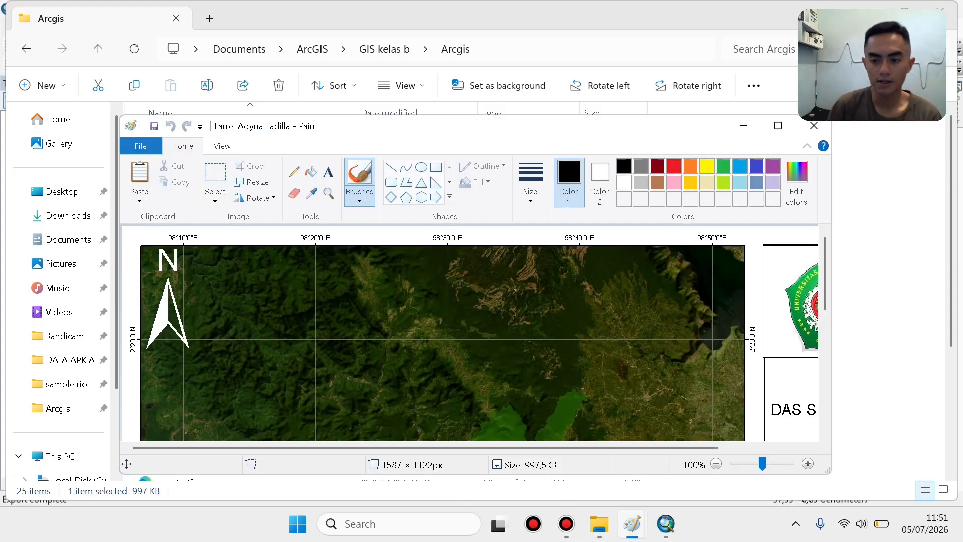
Maximize the Paint window and examine the whole exported map, including the logo, title, legend, scale bar and inset.
{"action": "left_click", "coordinate": [778, 125]}
{"action": "scroll", "coordinate": [364, 324], "scroll_direction": "down", "scroll_amount": 3}
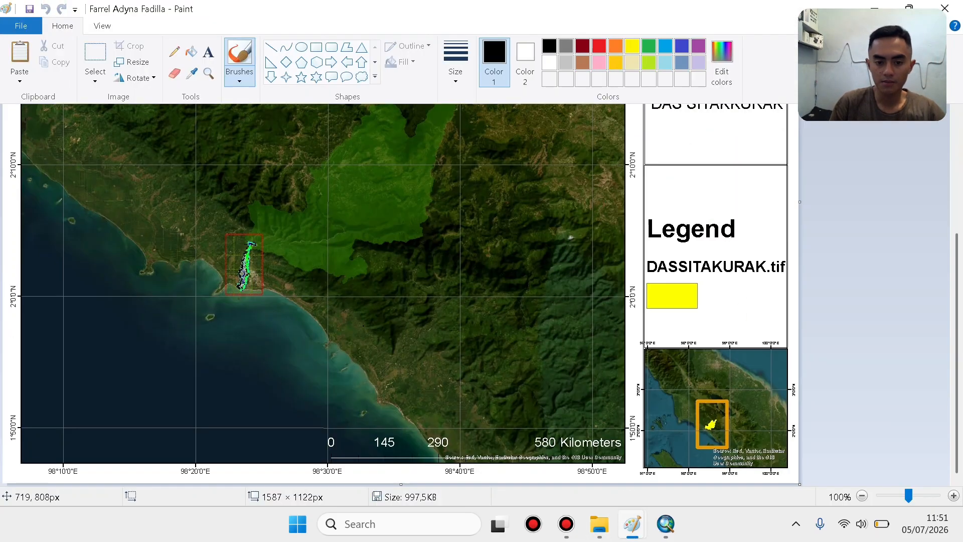
{"action": "scroll", "coordinate": [363, 323], "scroll_direction": "up", "scroll_amount": 3}
{"action": "scroll", "coordinate": [356, 307], "scroll_direction": "down", "scroll_amount": 3}
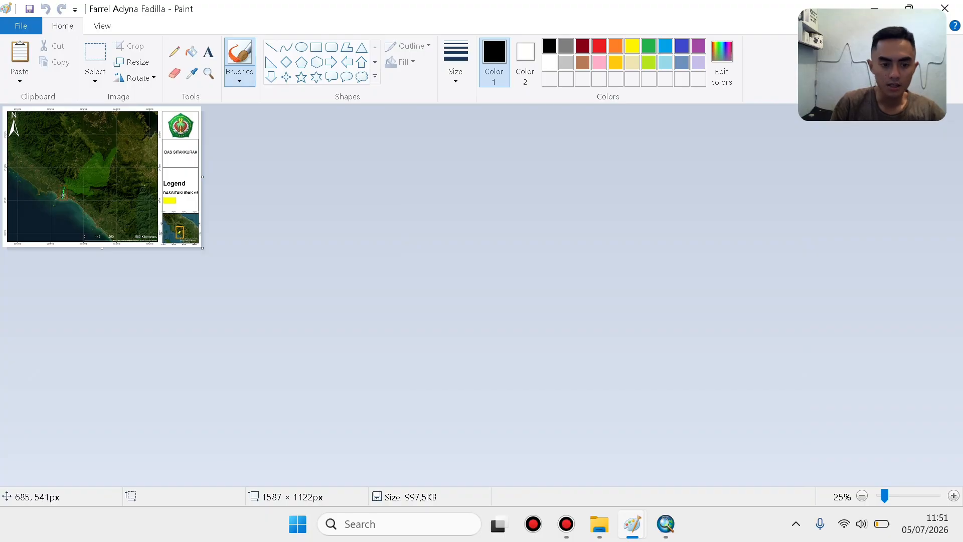
{"action": "scroll", "coordinate": [72, 168], "scroll_direction": "up", "scroll_amount": 3}
{"action": "scroll", "coordinate": [130, 197], "scroll_direction": "down", "scroll_amount": 3}
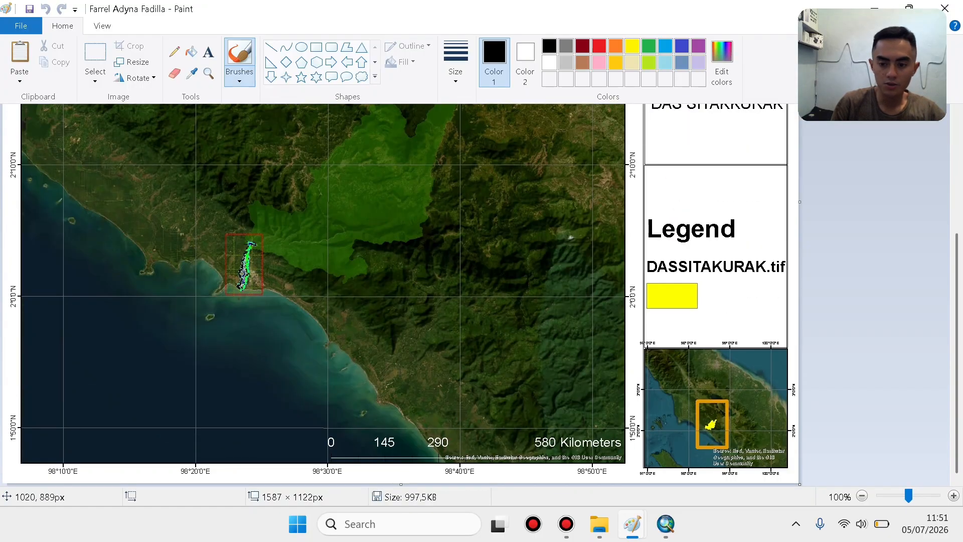
{"action": "scroll", "coordinate": [723, 392], "scroll_direction": "up", "scroll_amount": 3}
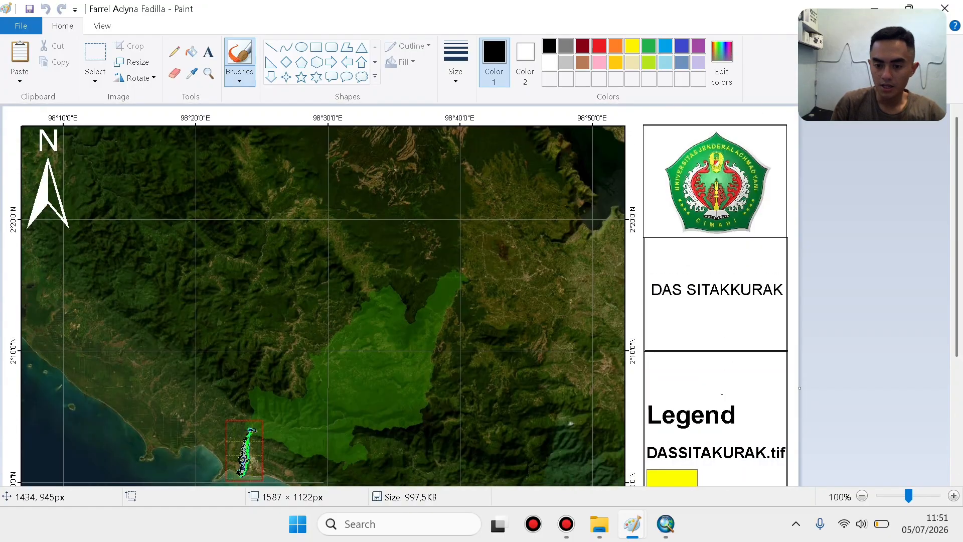
{"action": "scroll", "coordinate": [722, 392], "scroll_direction": "down", "scroll_amount": 3}
{"action": "scroll", "coordinate": [722, 392], "scroll_direction": "up", "scroll_amount": 3}
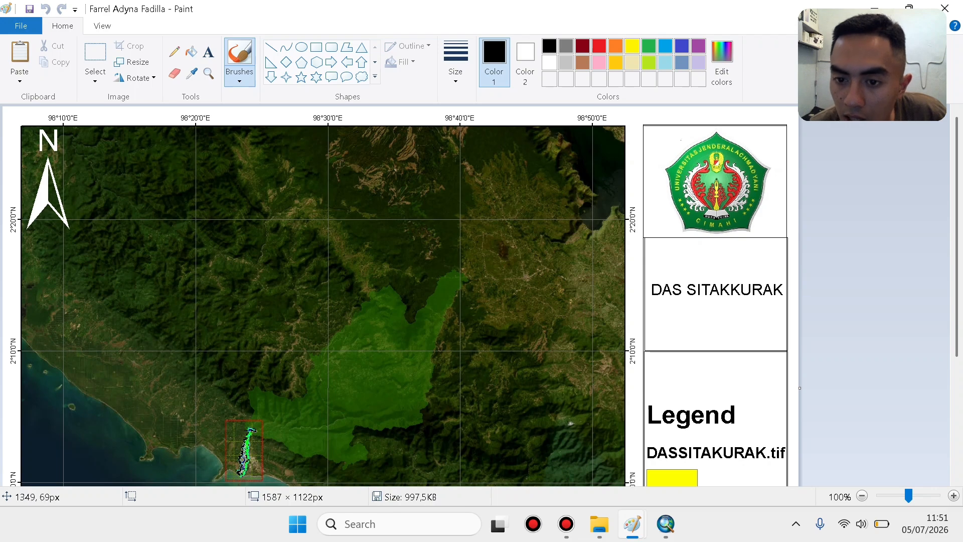
{"action": "scroll", "coordinate": [402, 296], "scroll_direction": "down", "scroll_amount": 3}
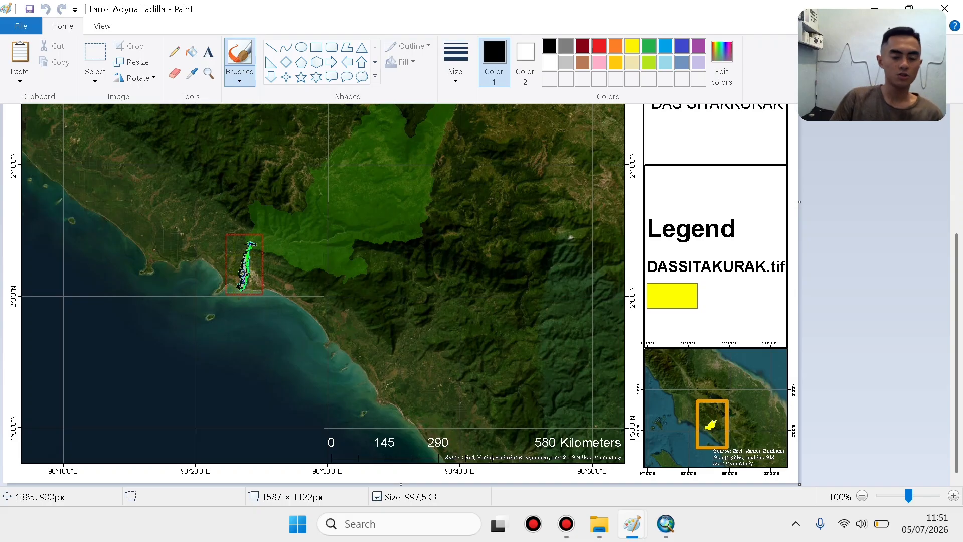
{"action": "scroll", "coordinate": [402, 296], "scroll_direction": "up", "scroll_amount": 3}
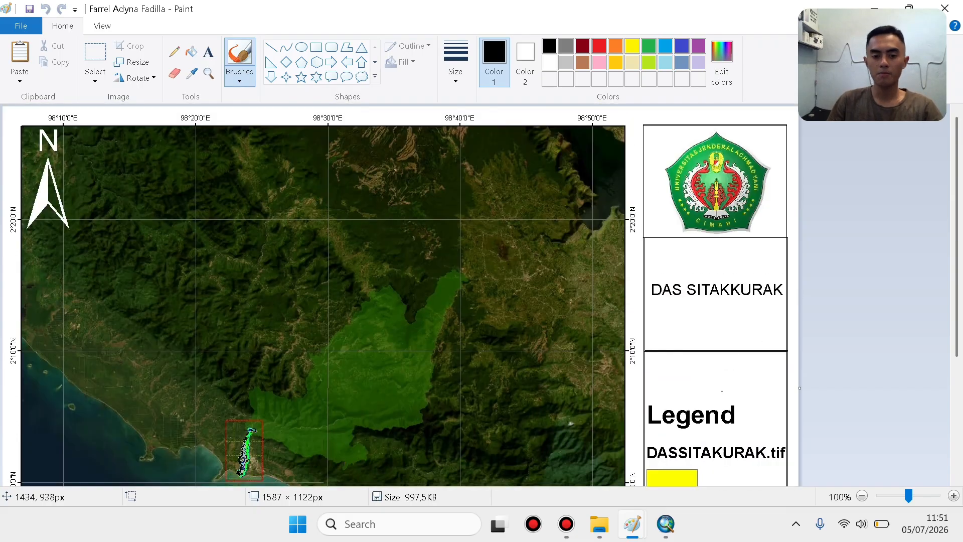